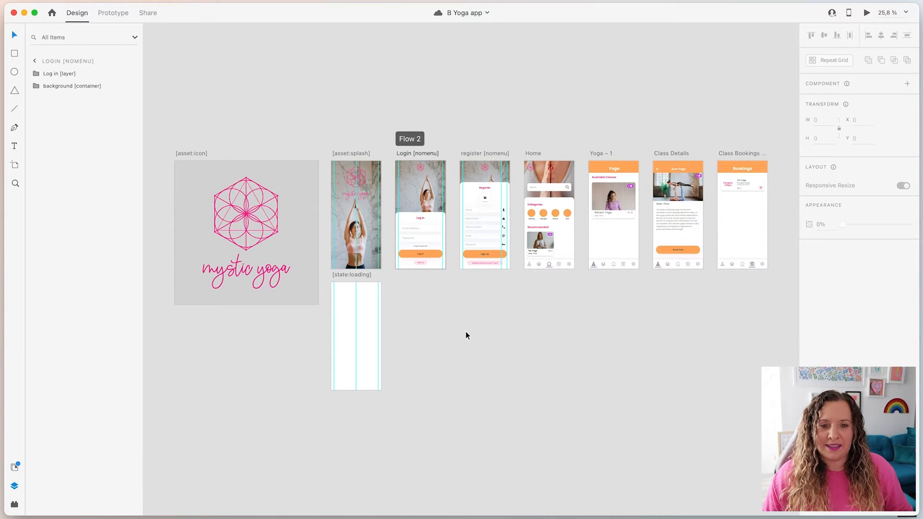
# Zoom in and center the canvas on the Log In and Register screens
pyautogui.scroll(4, 458, 210)
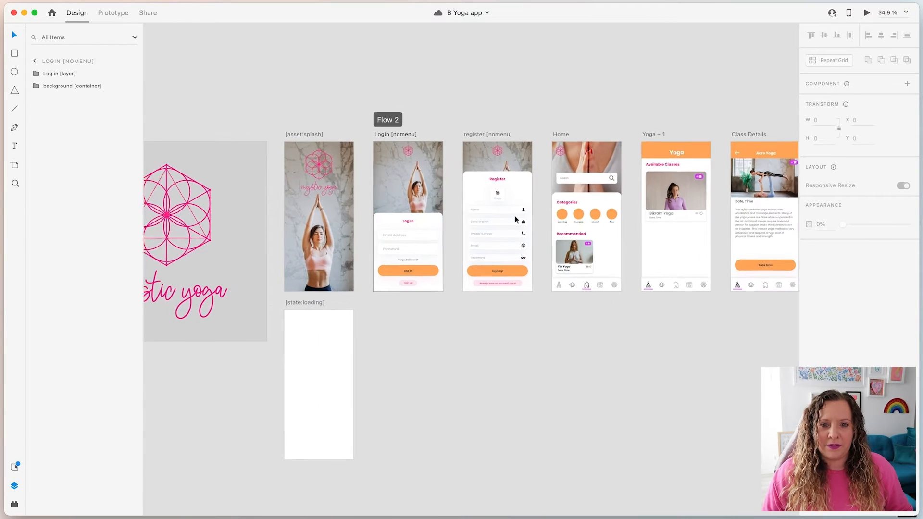
pyautogui.scroll(6, 514, 220)
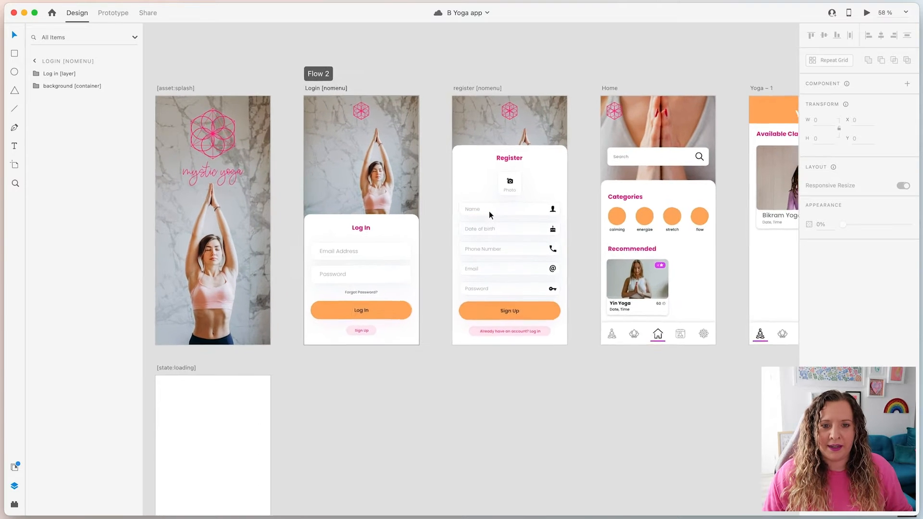
pyautogui.scroll(4, 488, 211)
pyautogui.scroll(1, 489, 211)
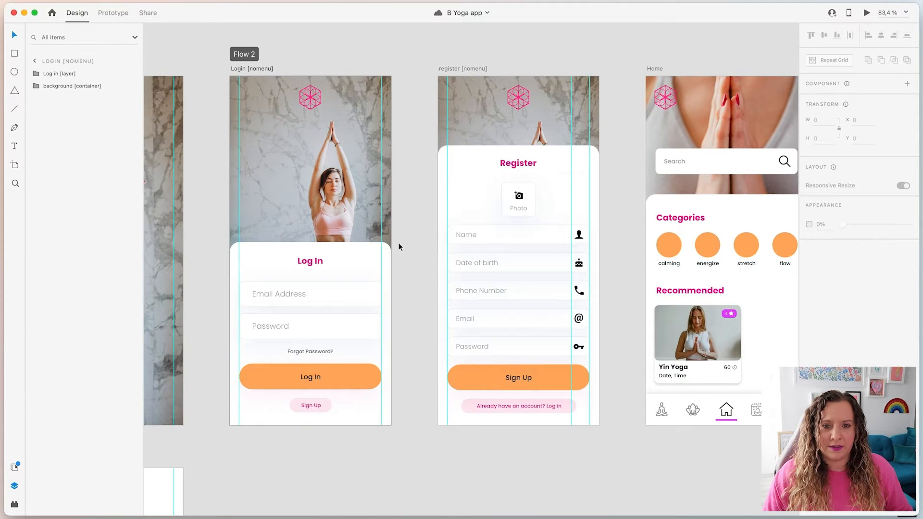
pyautogui.scroll(1, 393, 242)
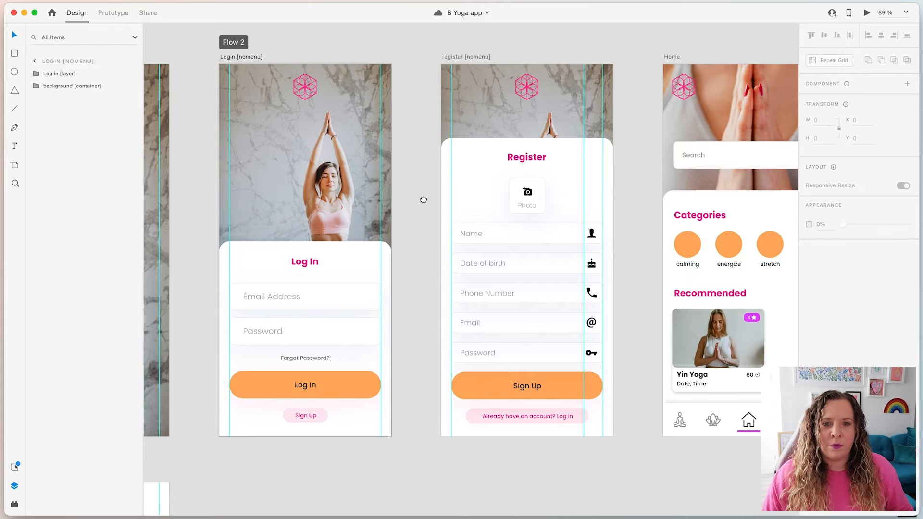
pyautogui.moveTo(424, 199); pyautogui.dragTo(460, 227)
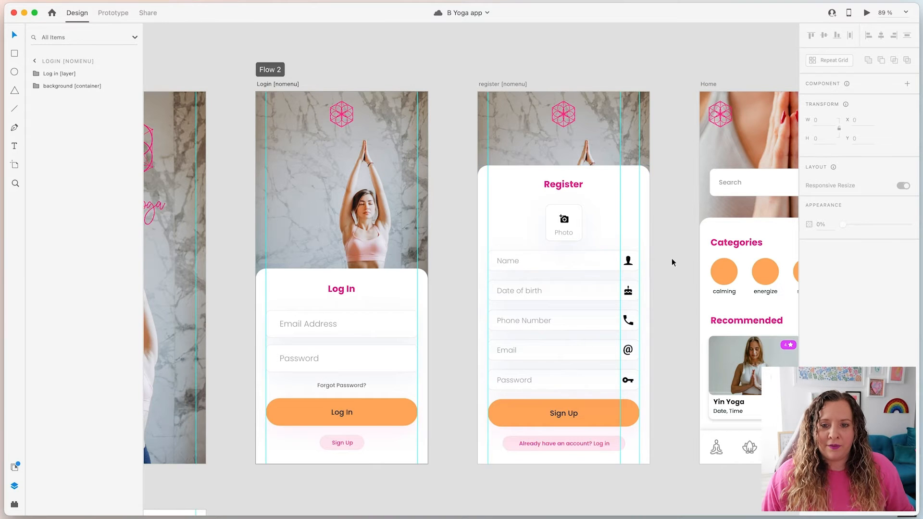
# Pan closer to the Register screen and select its sign-up form group
pyautogui.hscroll(3, 634, 267)
pyautogui.scroll(5, 538, 306)
pyautogui.scroll(1, 558, 316)
pyautogui.moveTo(678, 358); pyautogui.dragTo(625, 326)
pyautogui.scroll(-2, 624, 326)
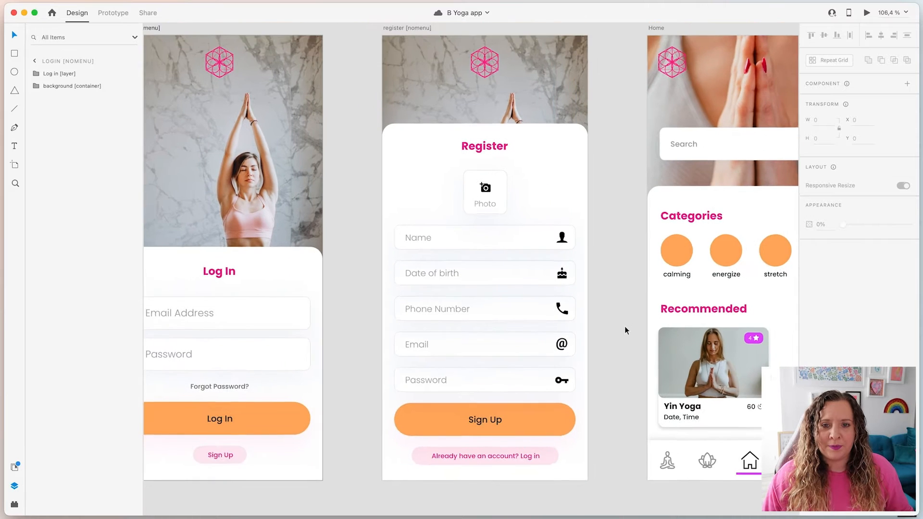
pyautogui.scroll(-2, 624, 325)
pyautogui.click(434, 224)
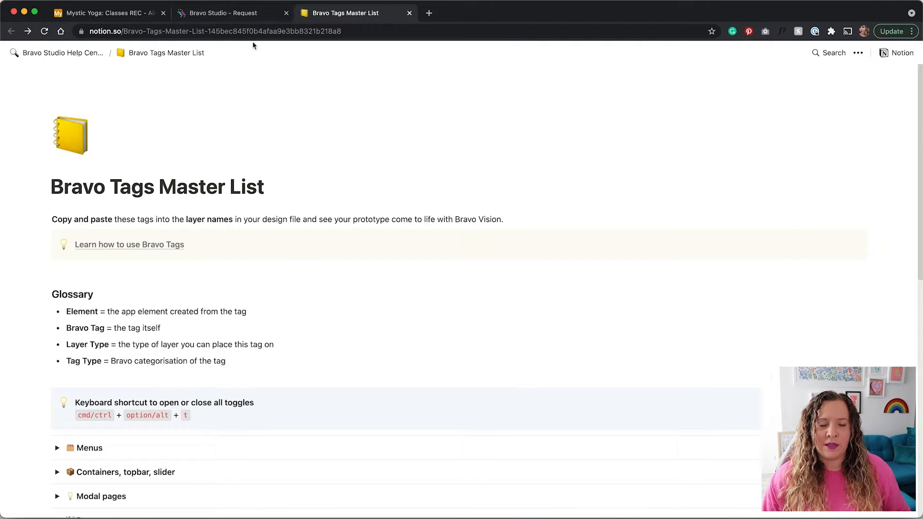
# Open the Bravo Tags Master List from the Bravo Studio dashboard
pyautogui.click(226, 16)
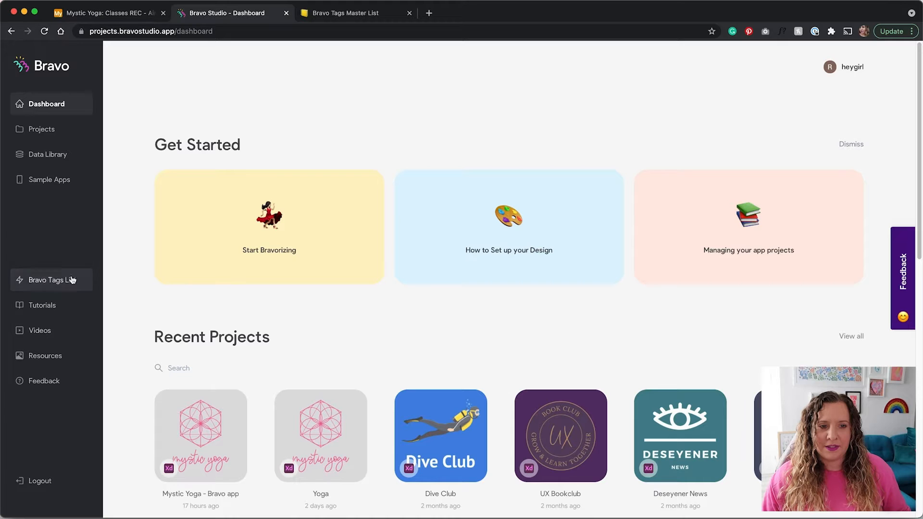
pyautogui.click(45, 283)
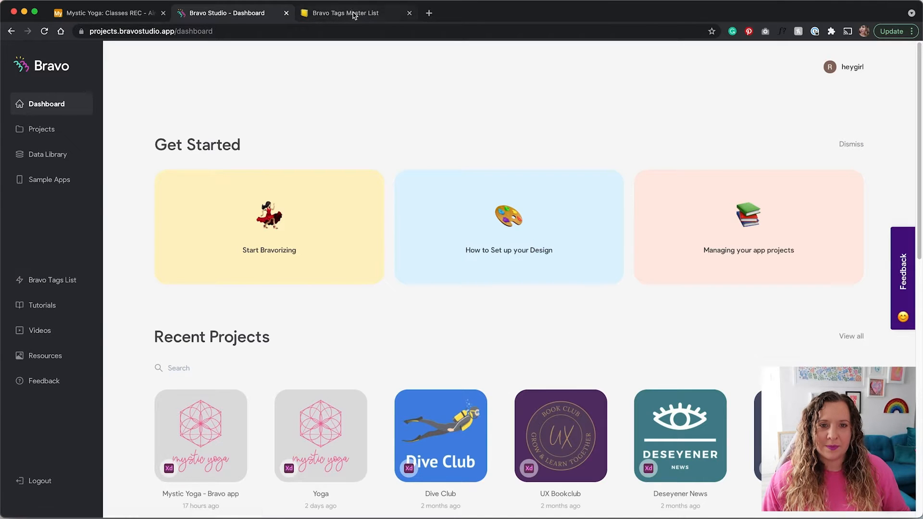
pyautogui.scroll(-2, 302, 281)
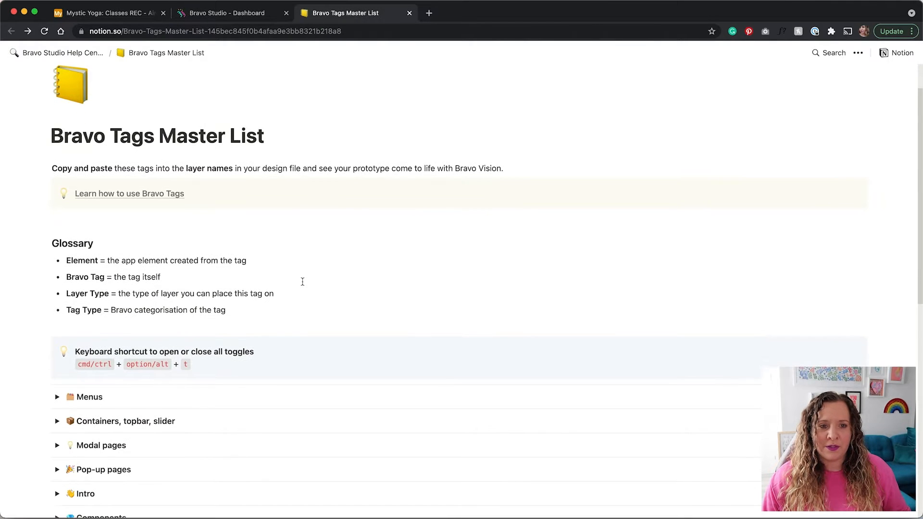
pyautogui.scroll(-9, 42, 343)
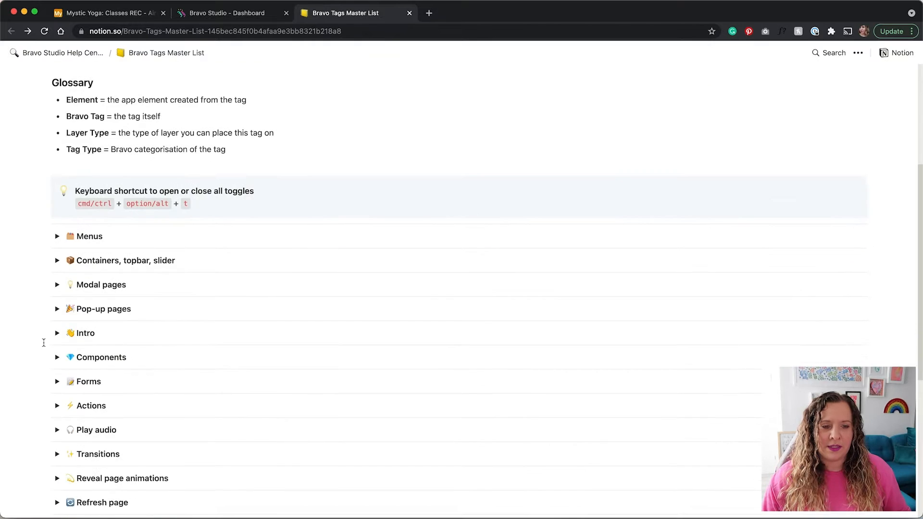
# Expand the Forms section and scroll through its input field tags, including [component:input-text]
pyautogui.click(57, 299)
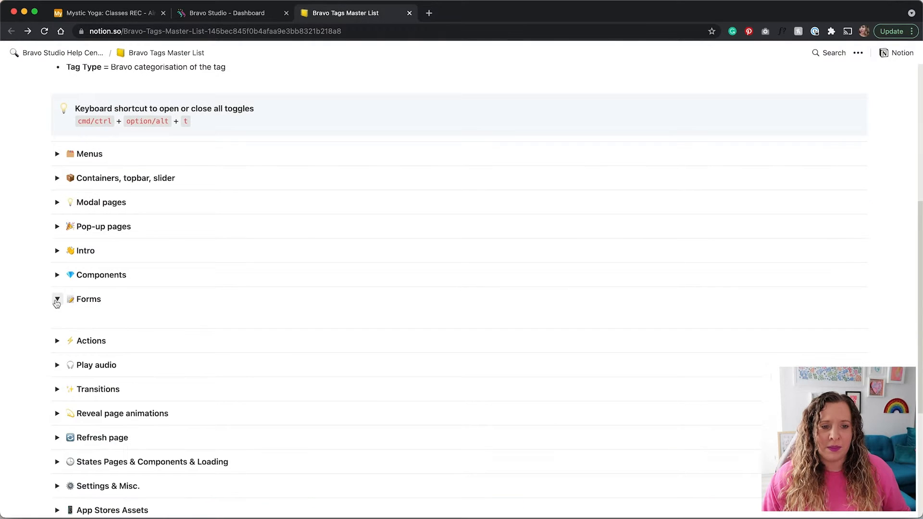
pyautogui.scroll(-4, 46, 378)
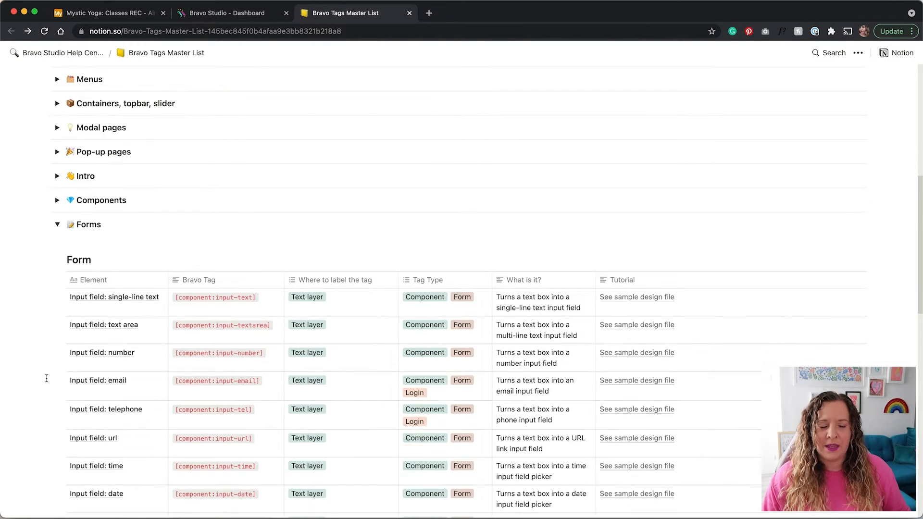
pyautogui.scroll(-4, 47, 378)
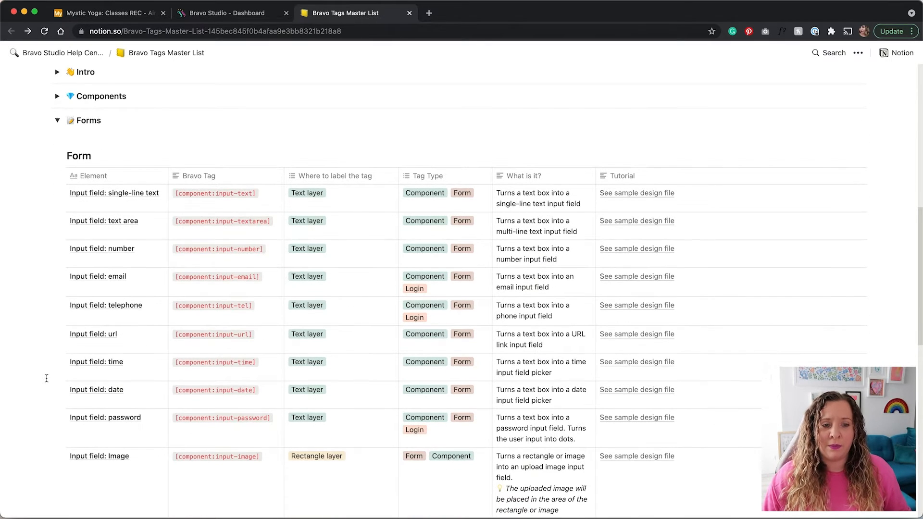
pyautogui.scroll(-3, 46, 378)
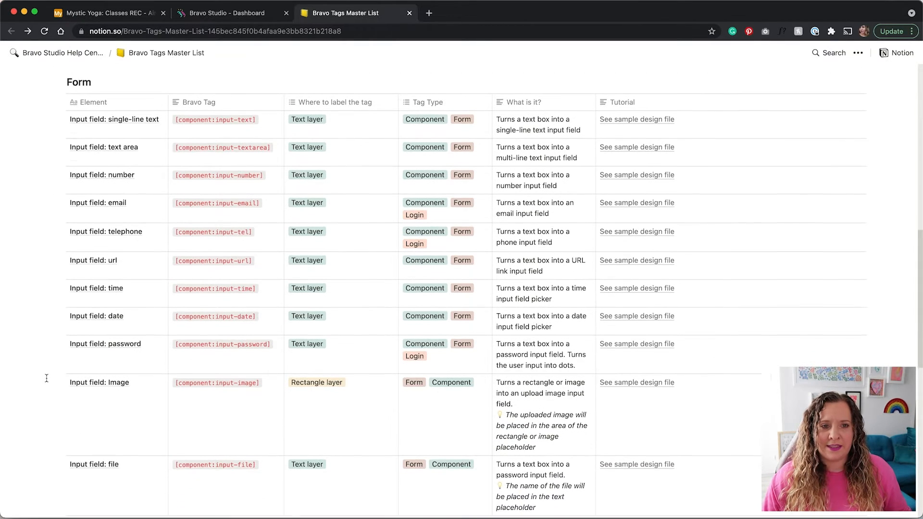
pyautogui.scroll(-3, 47, 378)
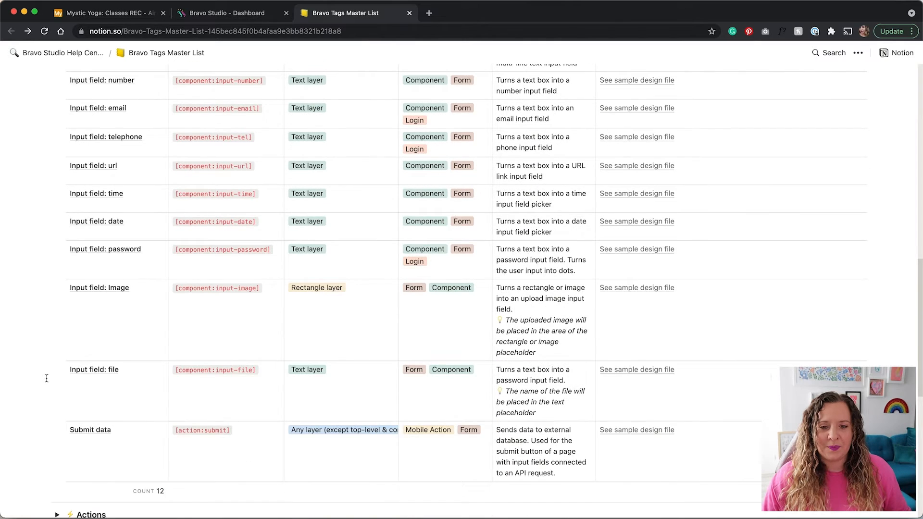
pyautogui.scroll(5, 47, 378)
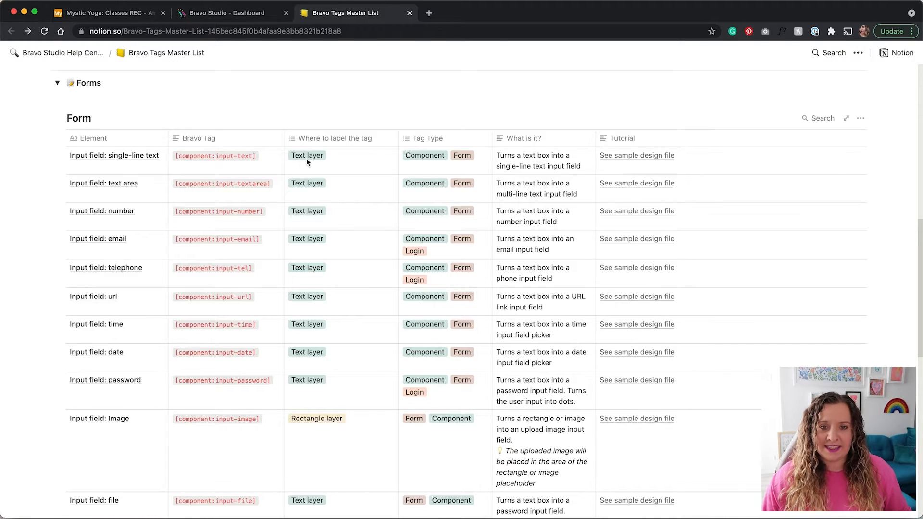
pyautogui.hotkey('ctrl', 'Right')
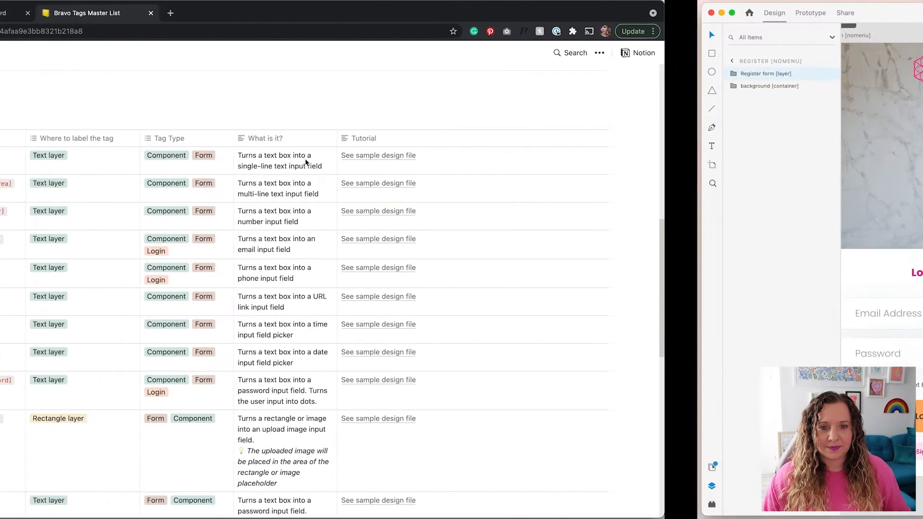
# Select the Register form's Name text layer, tagged [component:input-text], with the Layers panel widened
pyautogui.doubleClick(434, 243)
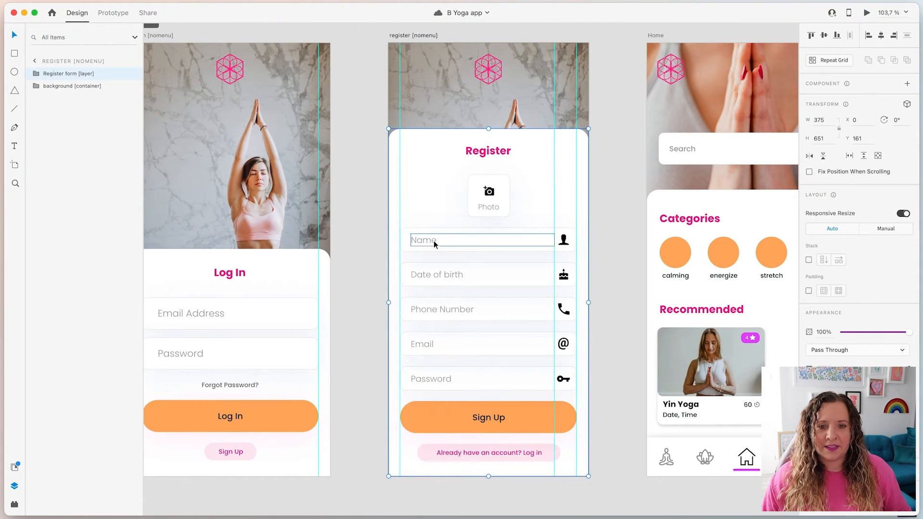
pyautogui.click(434, 243)
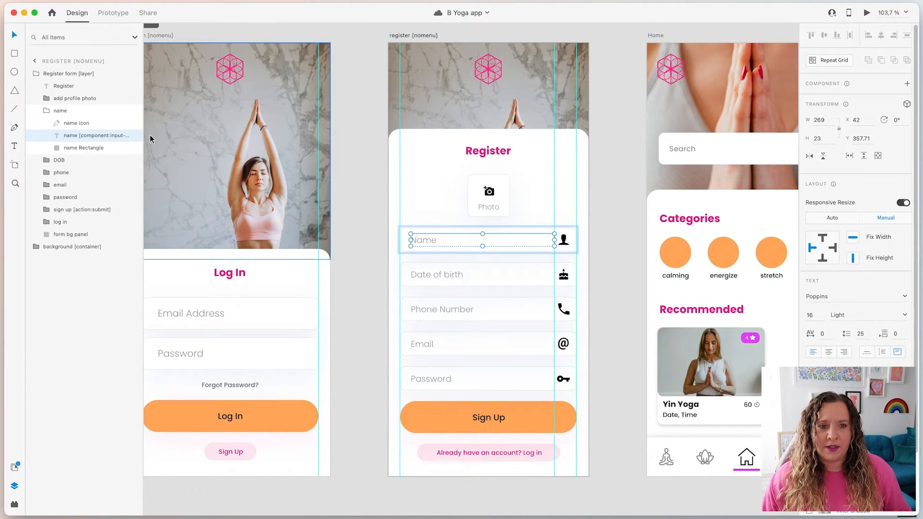
pyautogui.moveTo(144, 140); pyautogui.dragTo(191, 142)
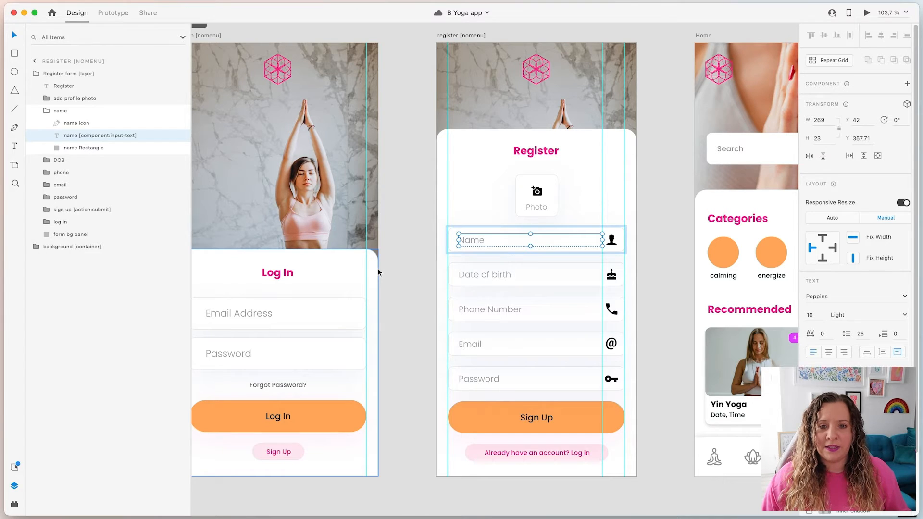
pyautogui.hotkey('ctrl', 'Left')
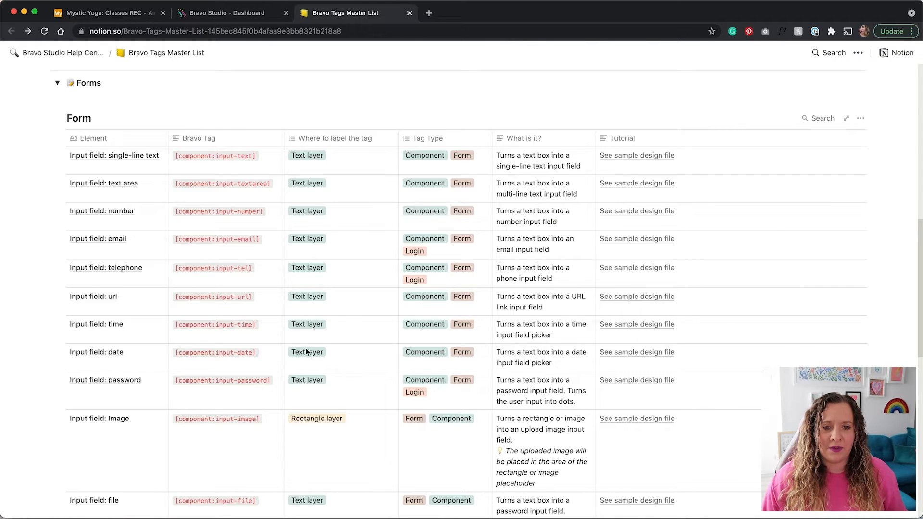
# Select the Date of birth text layer to confirm its [component:input-date] tag
pyautogui.hotkey('ctrl', 'Right')
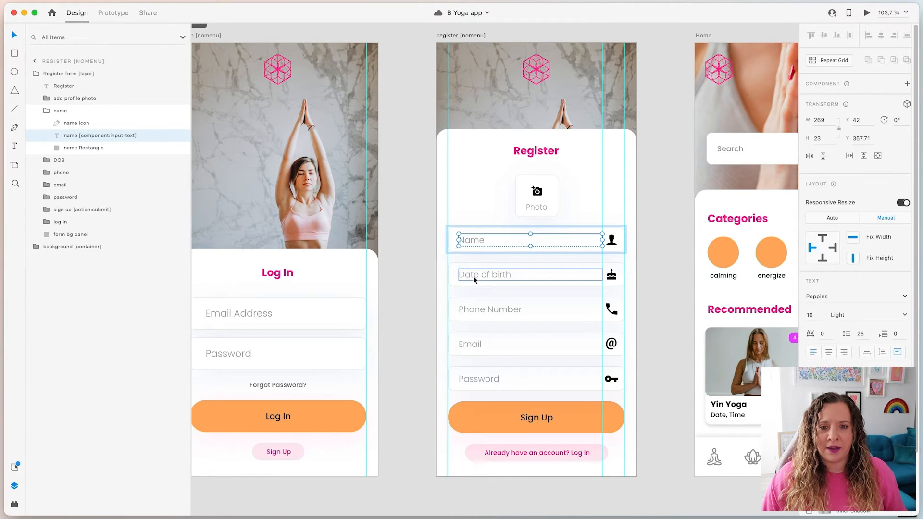
pyautogui.click(473, 276)
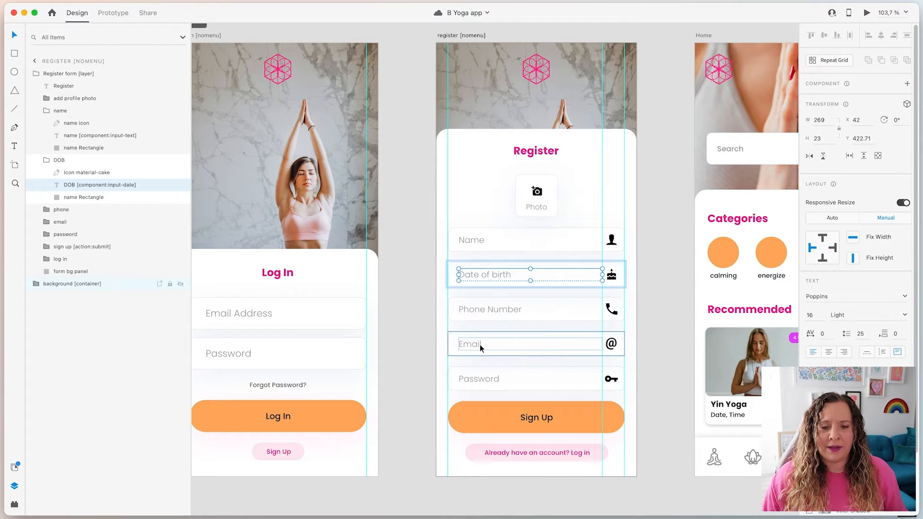
pyautogui.hotkey('ctrl', 'Left')
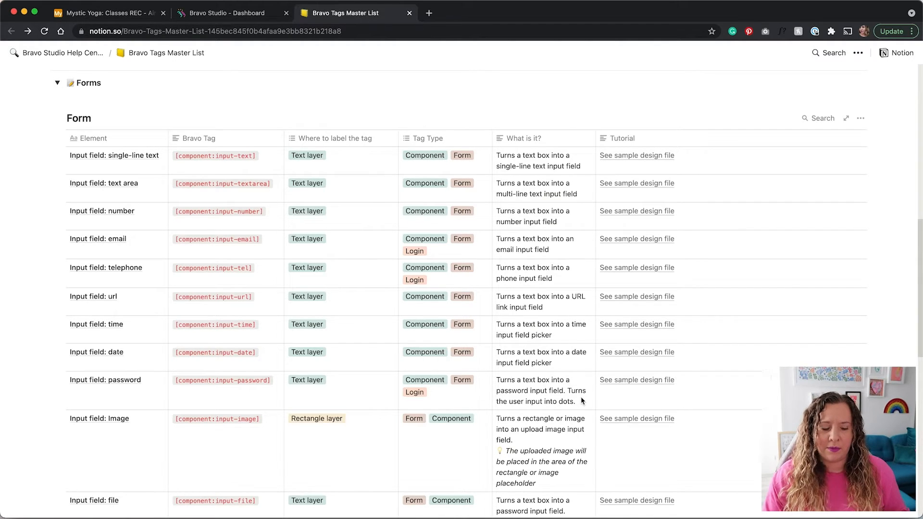
# Inspect the Phone Number, Email and Password layers tagged input-tel, input-email and input-password
pyautogui.hotkey('ctrl', 'Right')
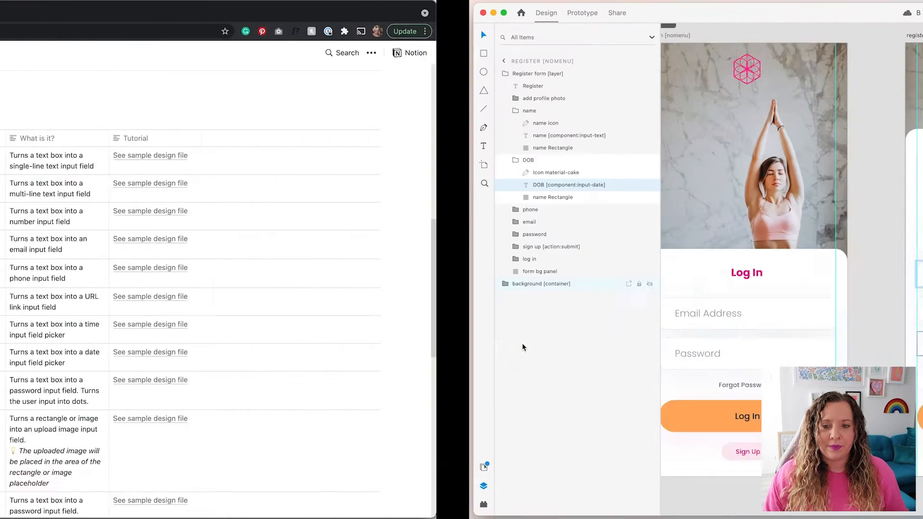
pyautogui.doubleClick(468, 313)
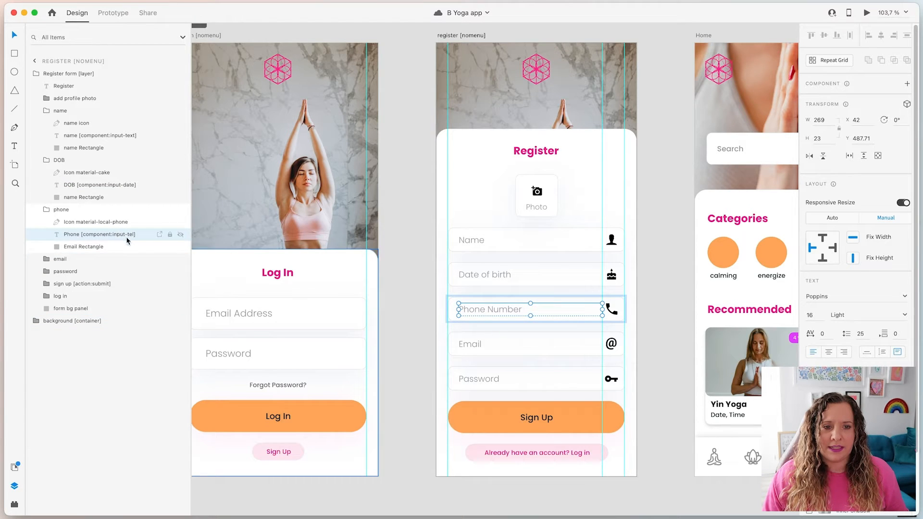
pyautogui.doubleClick(486, 342)
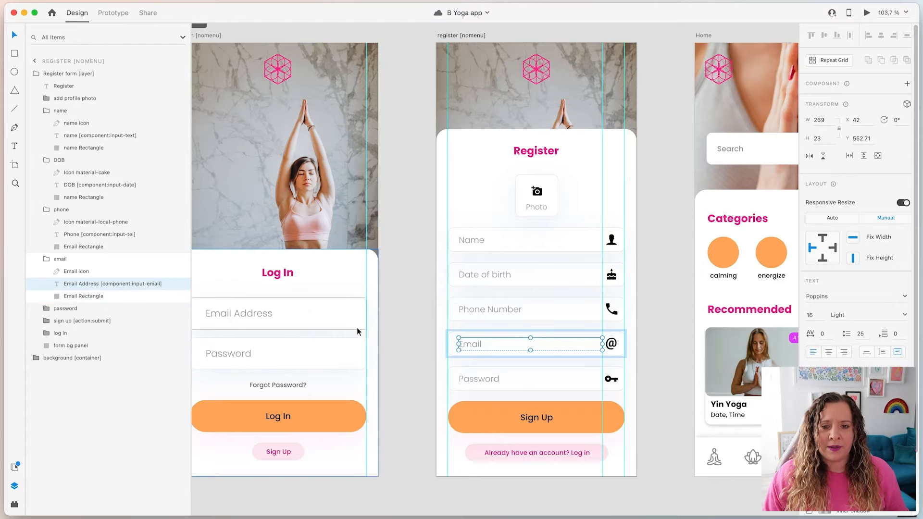
pyautogui.doubleClick(488, 379)
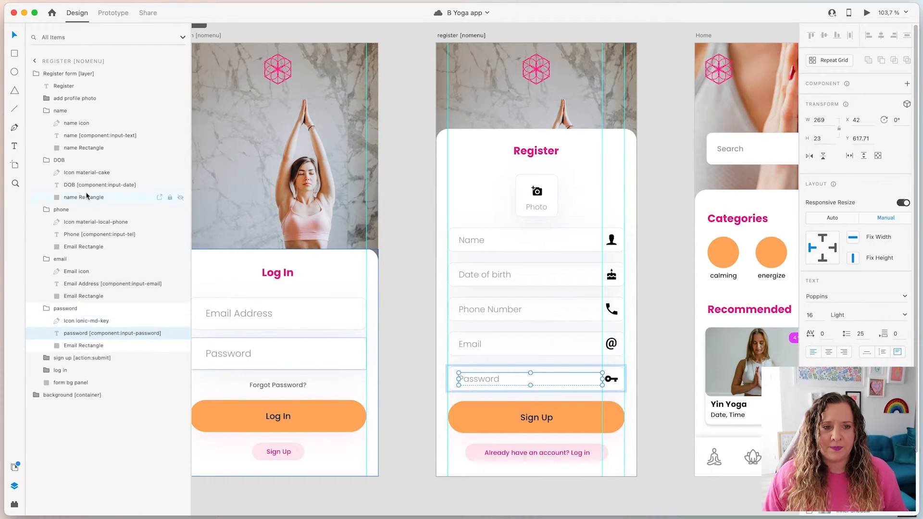
pyautogui.press('Escape')
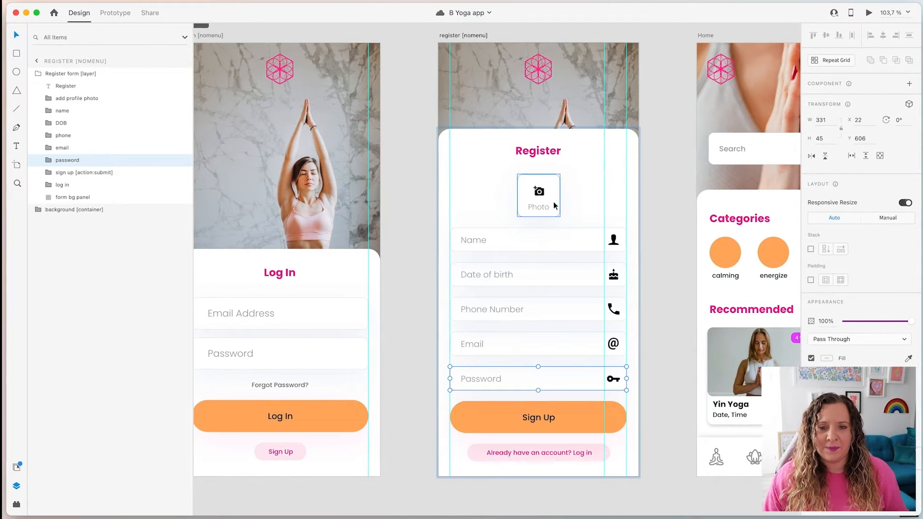
# Expand the add profile photo group and select its + add photo [component:input-image] layer
pyautogui.click(542, 179)
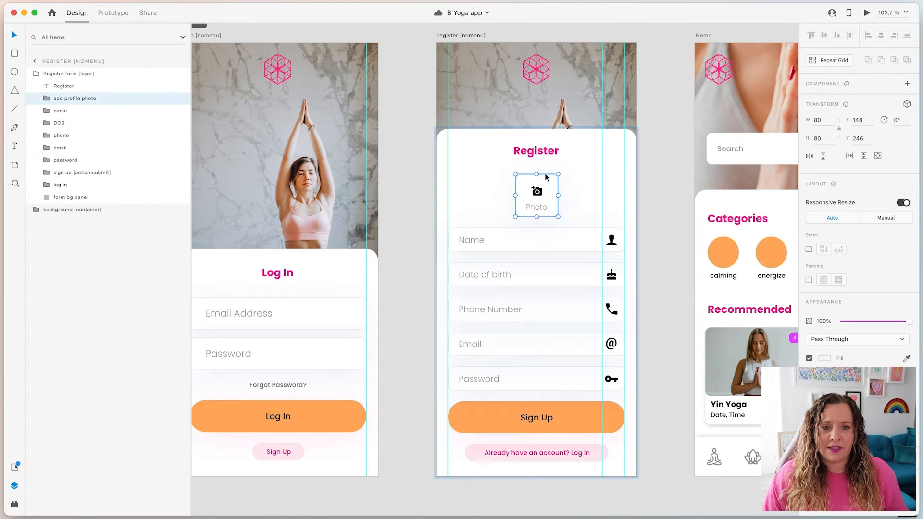
pyautogui.click(46, 98)
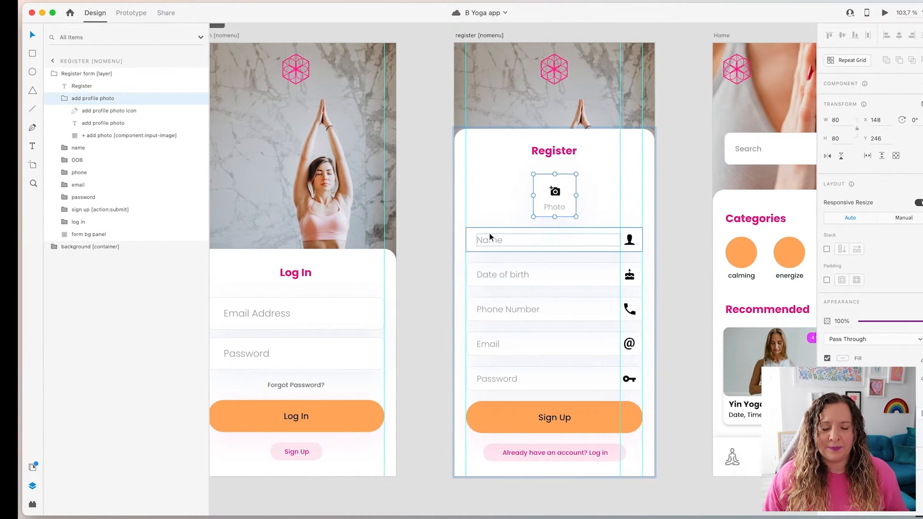
pyautogui.hotkey('ctrl', 'Left')
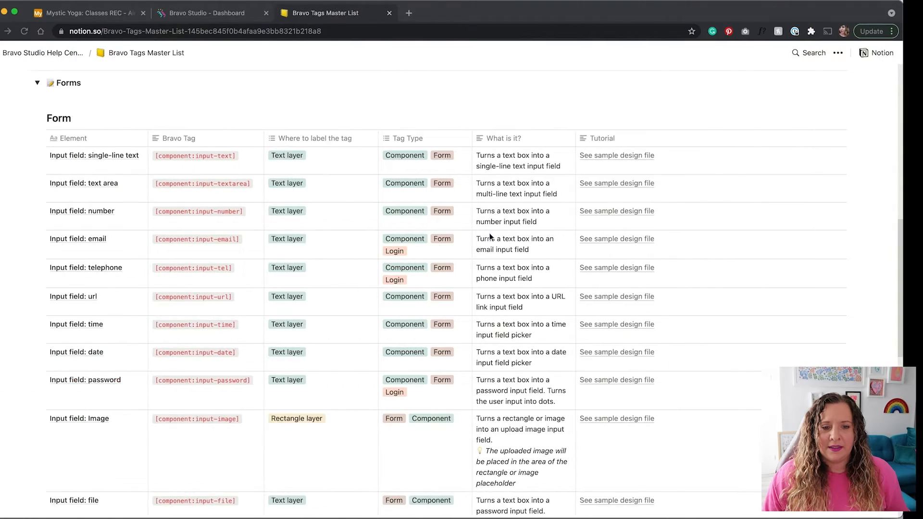
pyautogui.scroll(-5, 48, 369)
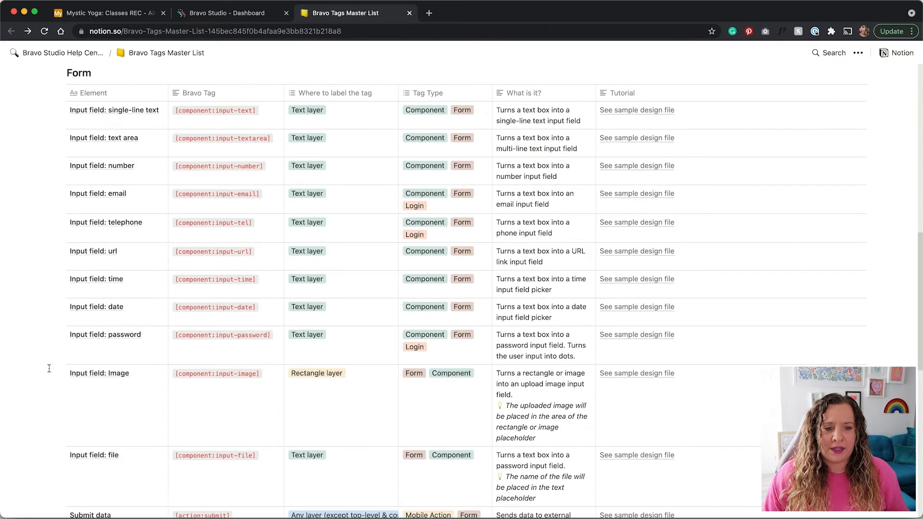
pyautogui.scroll(-1, 48, 368)
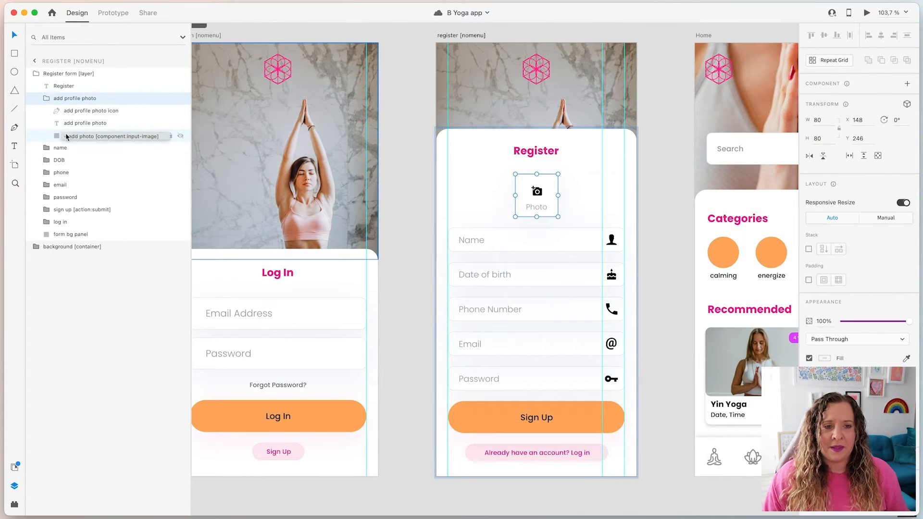
pyautogui.click(163, 134)
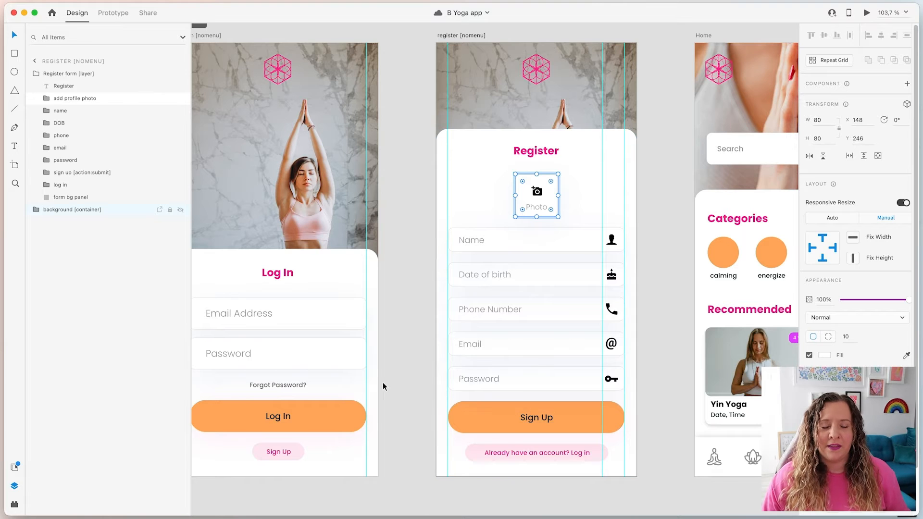
# Deselect the Photo component so the Layers panel shows the artboard list
pyautogui.click(412, 268)
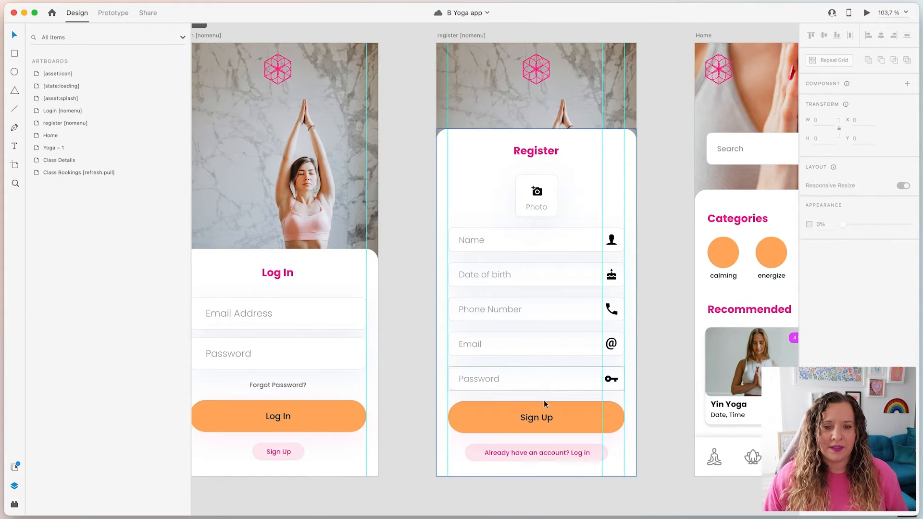
# Expand the sign up [action:submit] group, inspect its Sign Up text, then find Notion's Submit data row
pyautogui.click(509, 418)
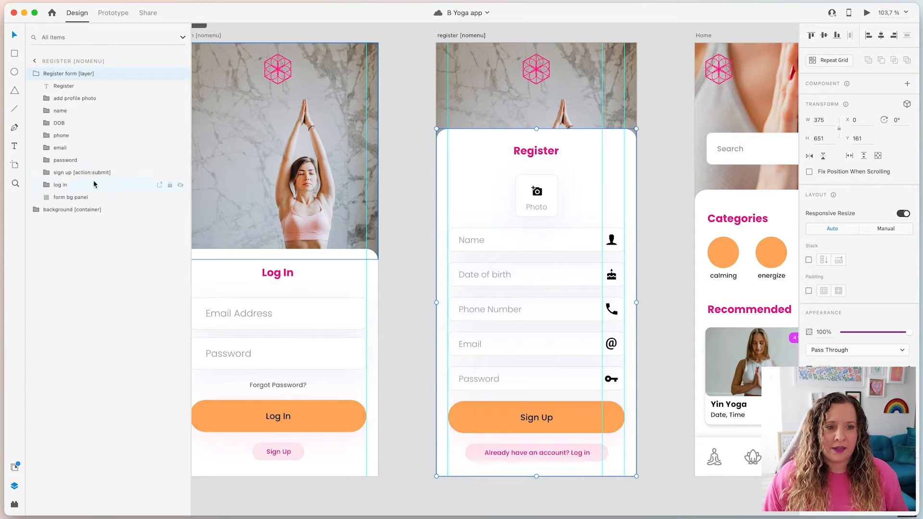
pyautogui.click(71, 173)
pyautogui.click(47, 172)
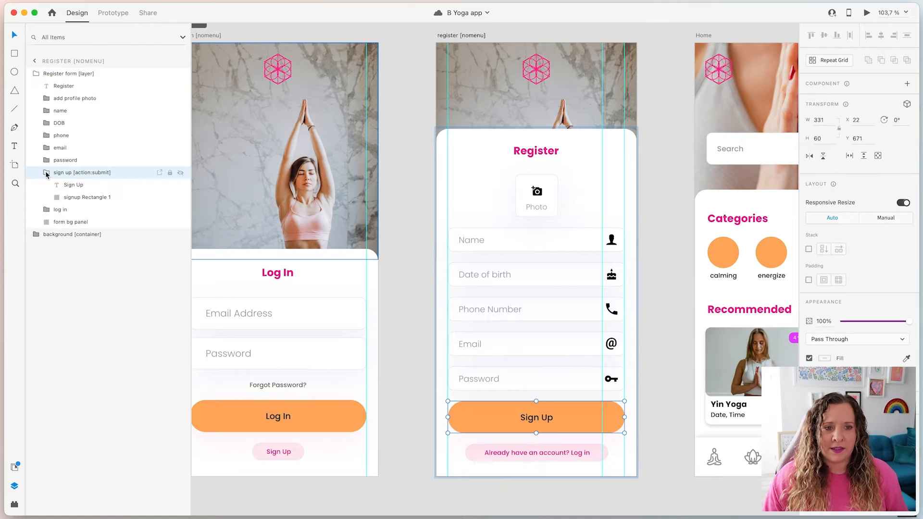
pyautogui.click(80, 183)
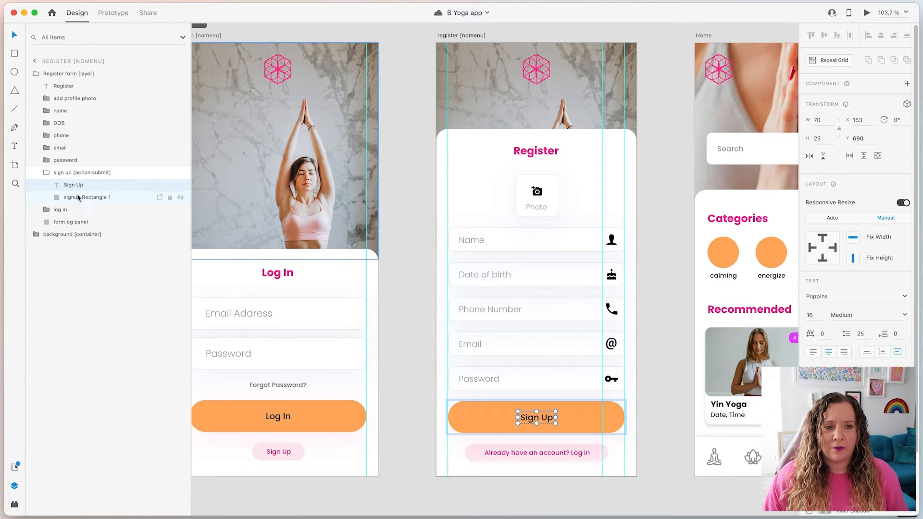
pyautogui.click(53, 175)
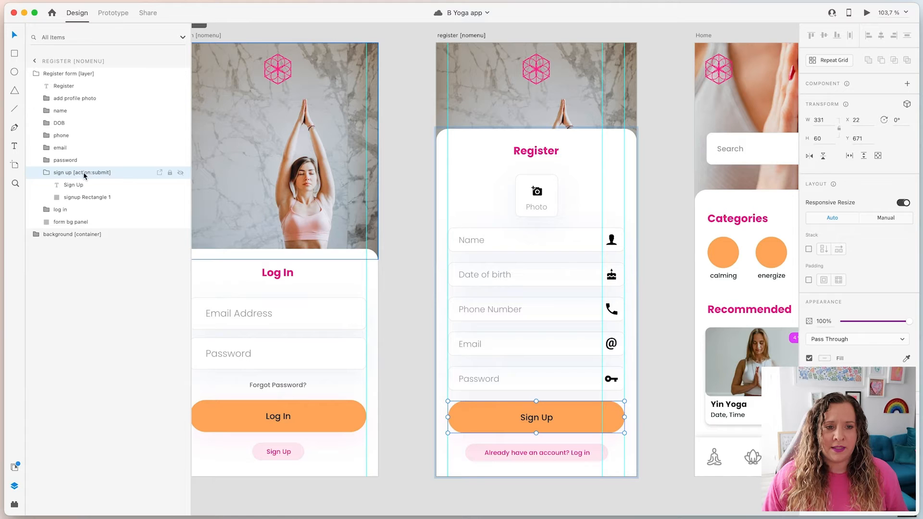
pyautogui.press('super+Tab')
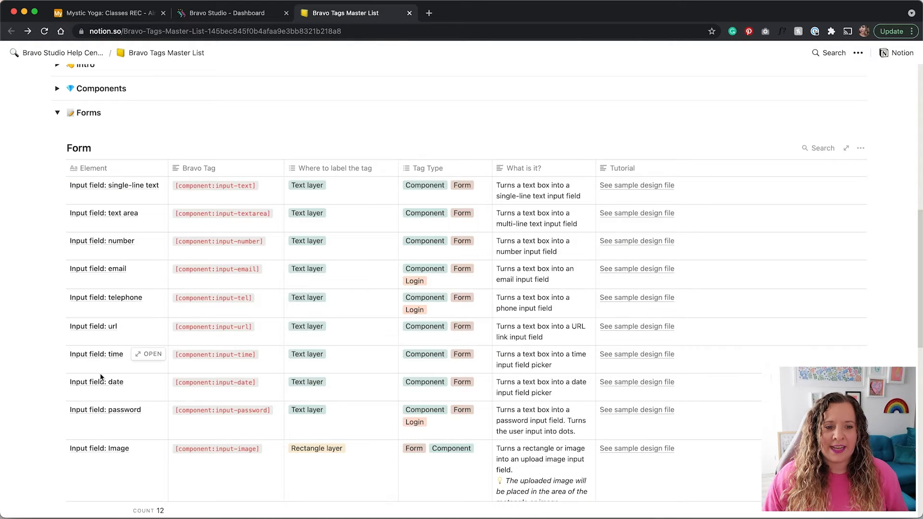
pyautogui.scroll(-5, 71, 368)
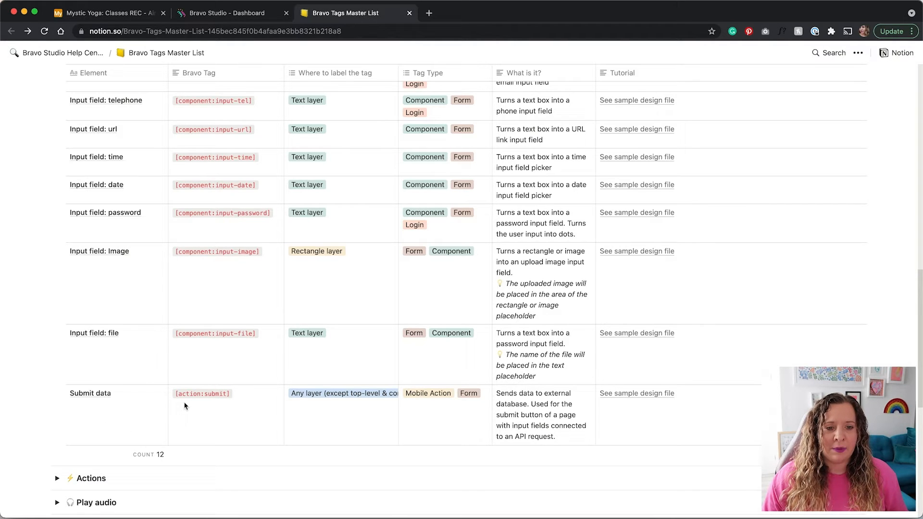
# Read the Submit data placement rule: any layer except top-level and container
pyautogui.click(333, 394)
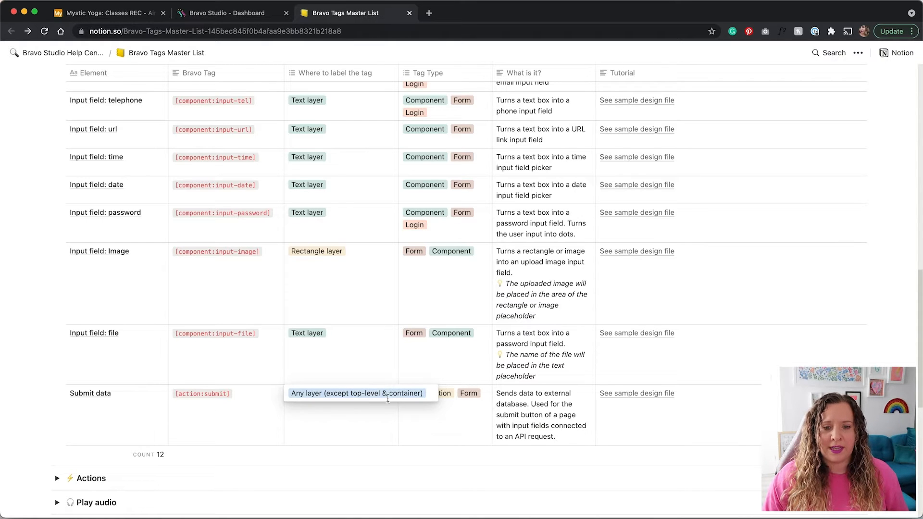
pyautogui.press('Escape')
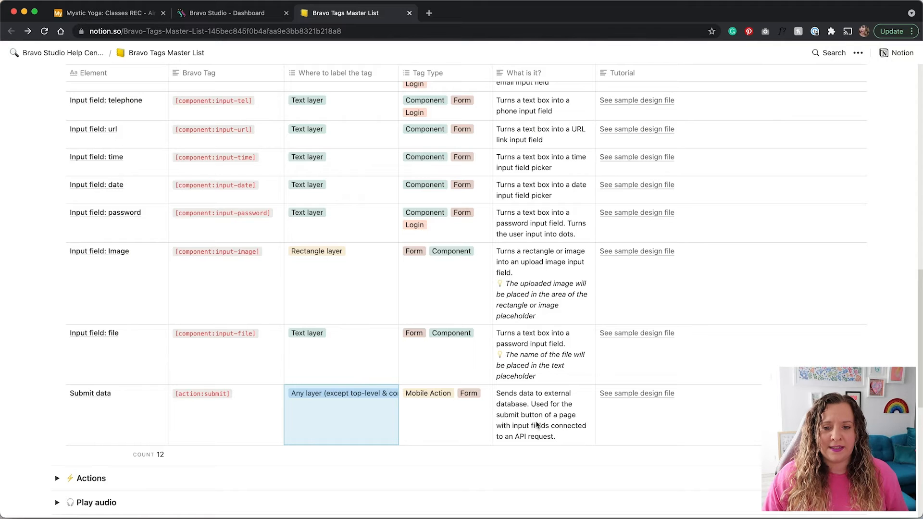
pyautogui.hotkey('ctrl', 'Right')
# Inspect the sign up button's Sign Up text and rectangle layers, then clear the selection
pyautogui.click(135, 185)
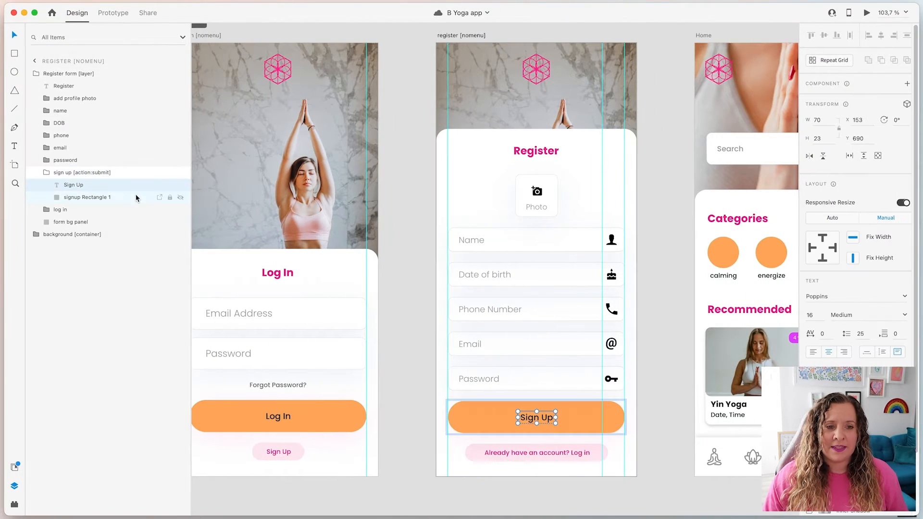
pyautogui.click(123, 195)
pyautogui.click(124, 185)
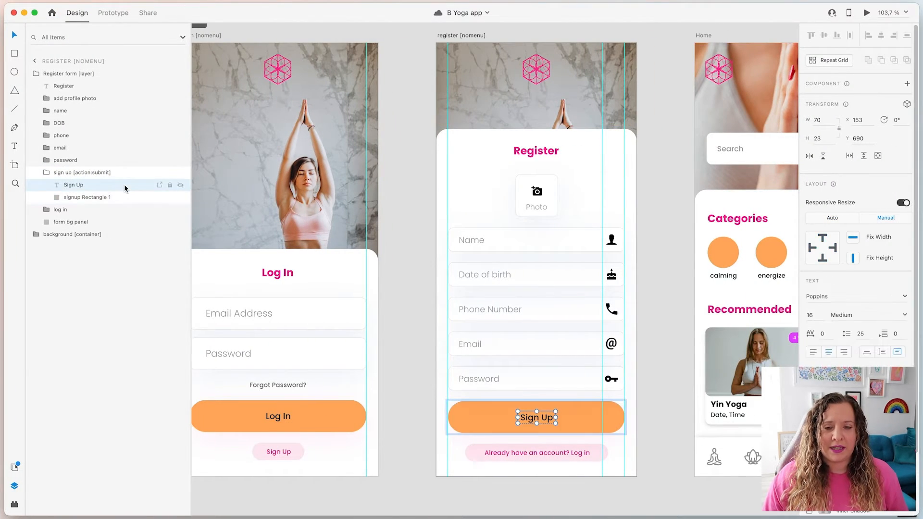
pyautogui.click(124, 172)
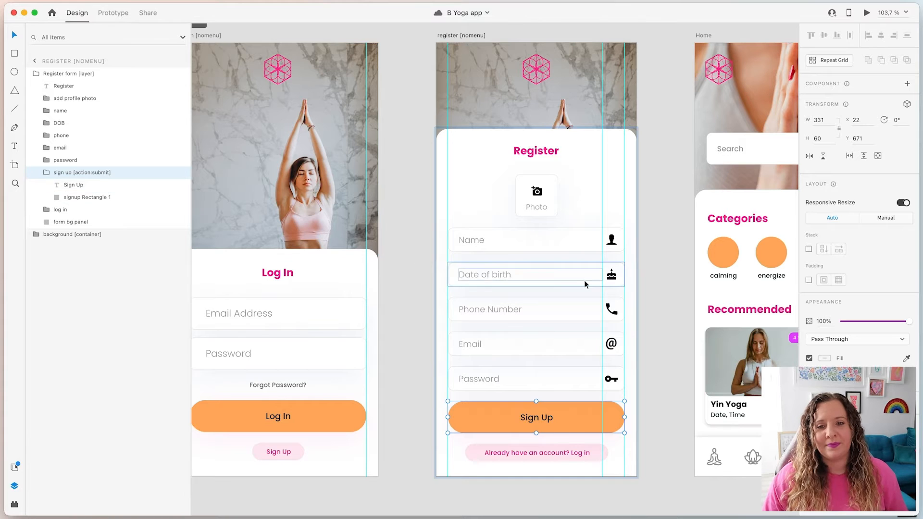
pyautogui.click(670, 323)
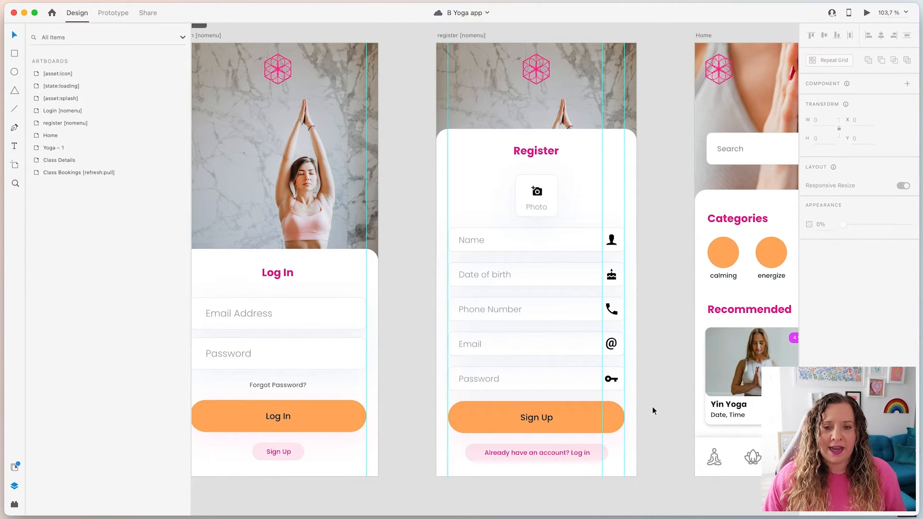
# Pan the canvas to the Home, Yoga – 1, Class Details and Class Bookings screens
pyautogui.scroll(-5, 653, 404)
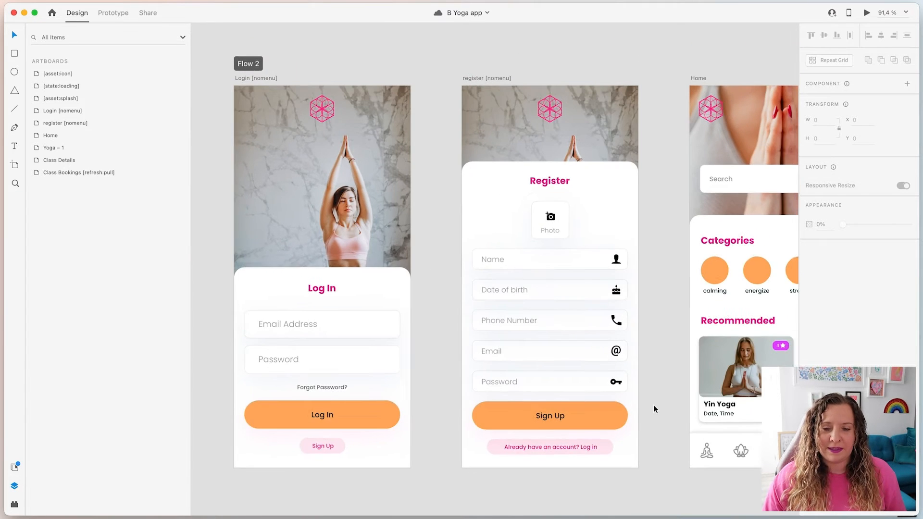
pyautogui.moveTo(662, 399); pyautogui.dragTo(247, 397)
pyautogui.scroll(-4, 364, 391)
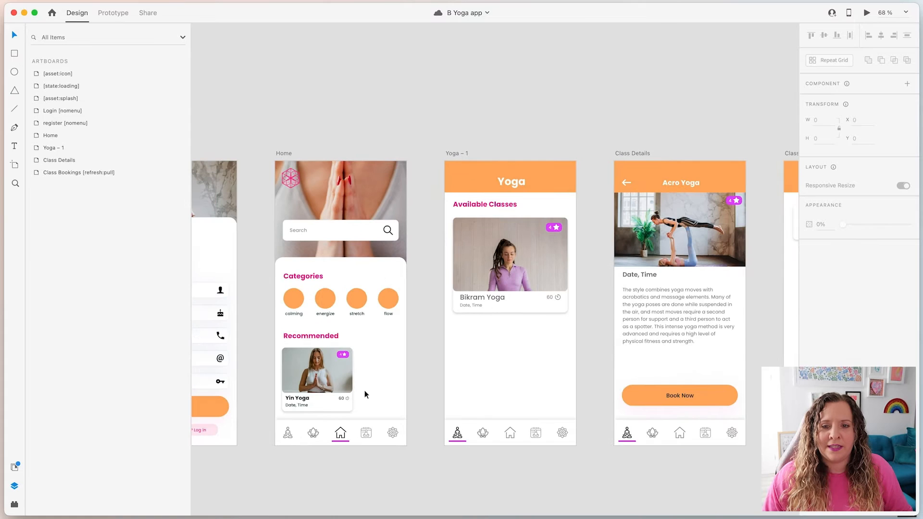
pyautogui.hscroll(5, 598, 99)
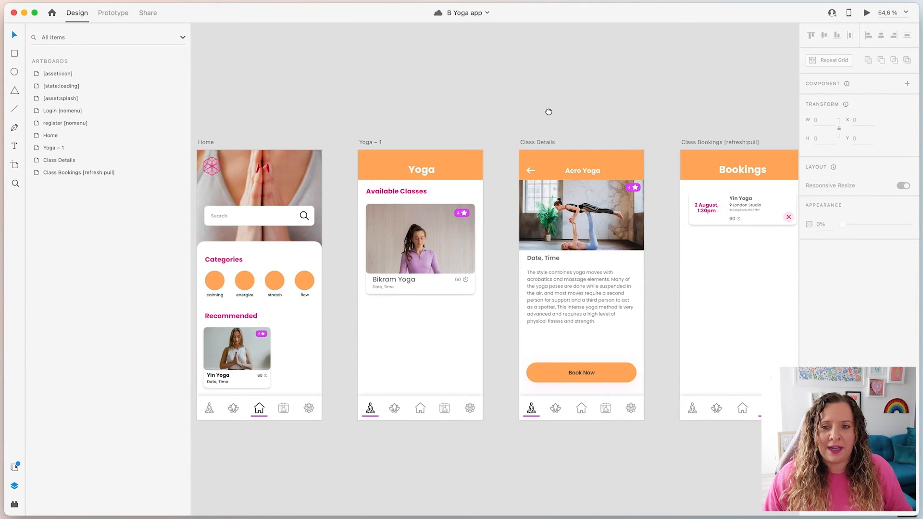
pyautogui.scroll(-1, 547, 290)
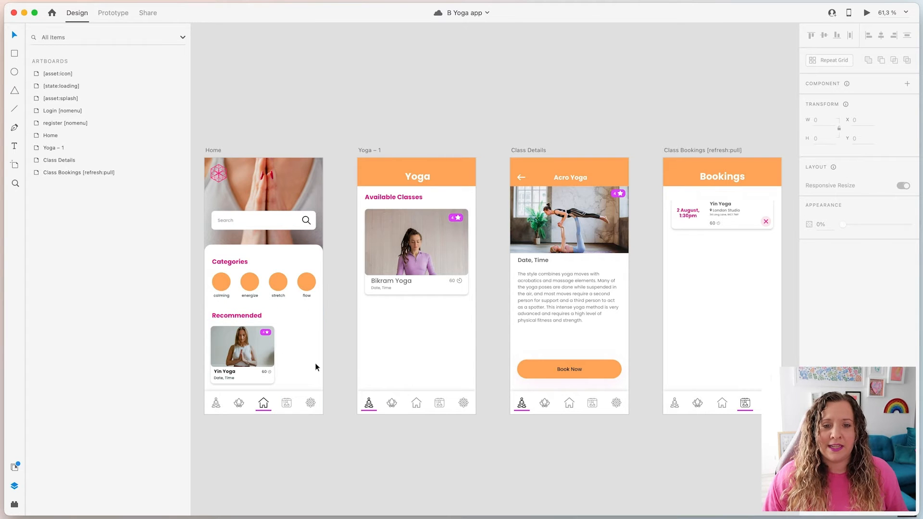
# Zoom in on the Yoga – 1 screen's Available Classes card for Bikram Yoga
pyautogui.scroll(5, 380, 289)
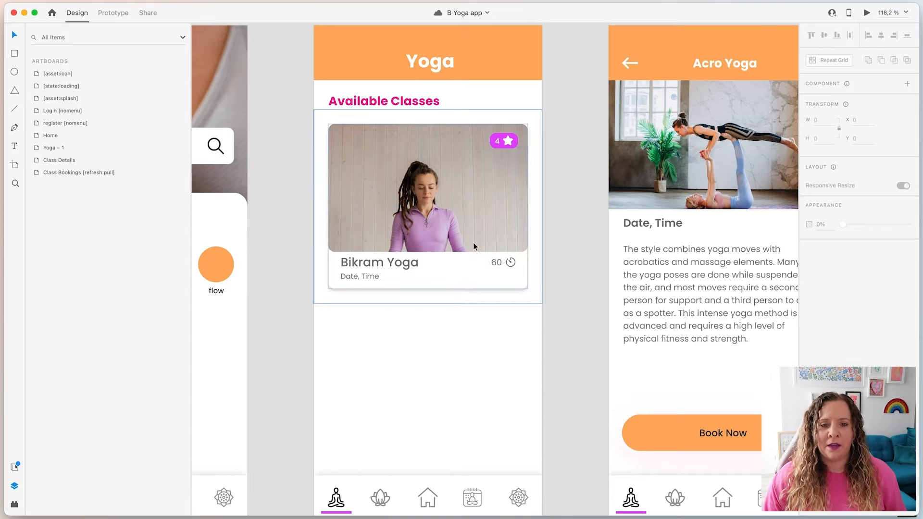
# Select the class list container, then the Bikram Yoga card and its area rectangle in Layers
pyautogui.scroll(-1, 432, 266)
pyautogui.click(434, 257)
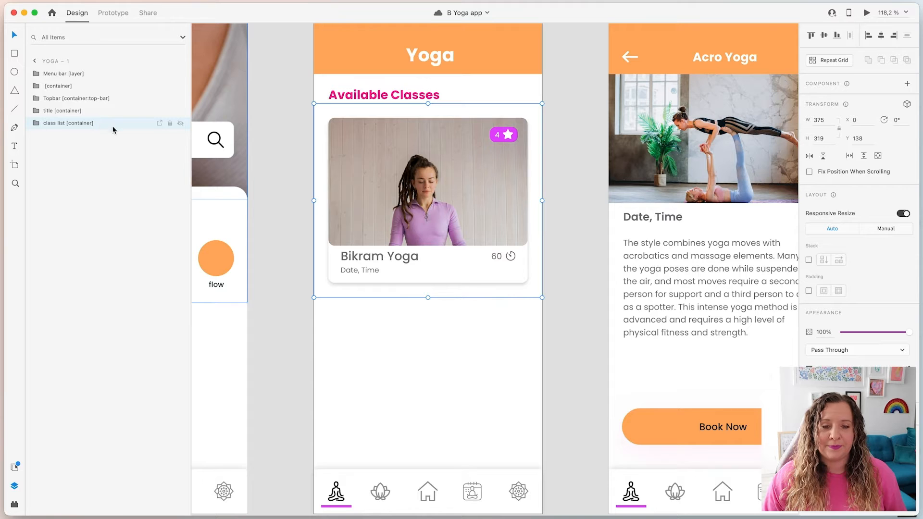
pyautogui.click(36, 123)
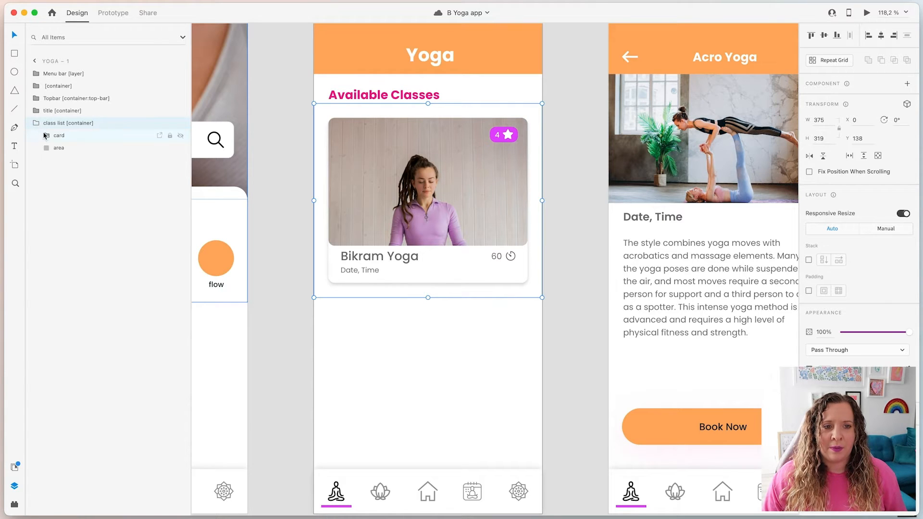
pyautogui.click(113, 136)
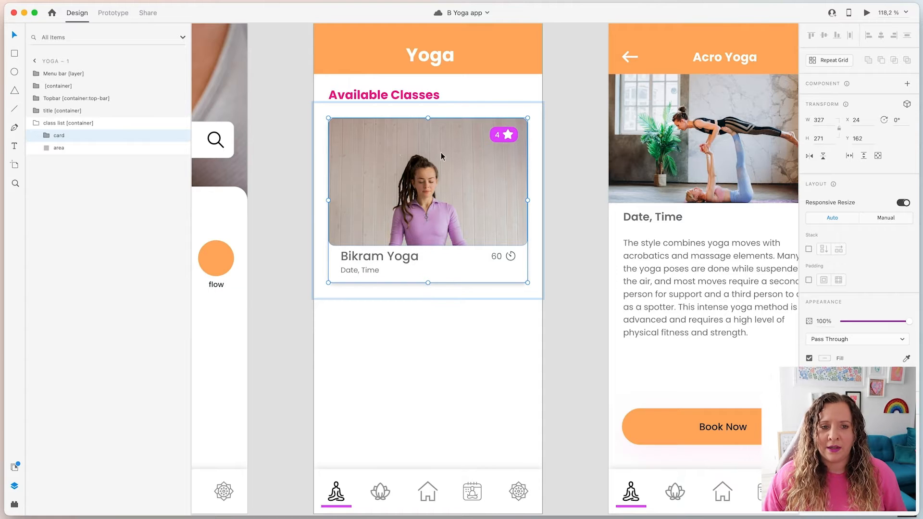
pyautogui.click(92, 153)
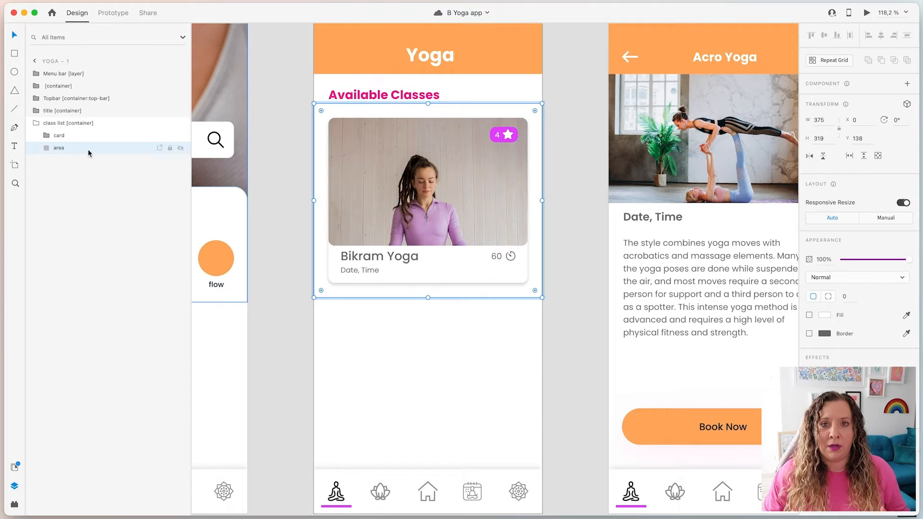
# Check the card's image, title, rating, 60-minute duration and Date, Time layers, then pan to Home
pyautogui.click(47, 136)
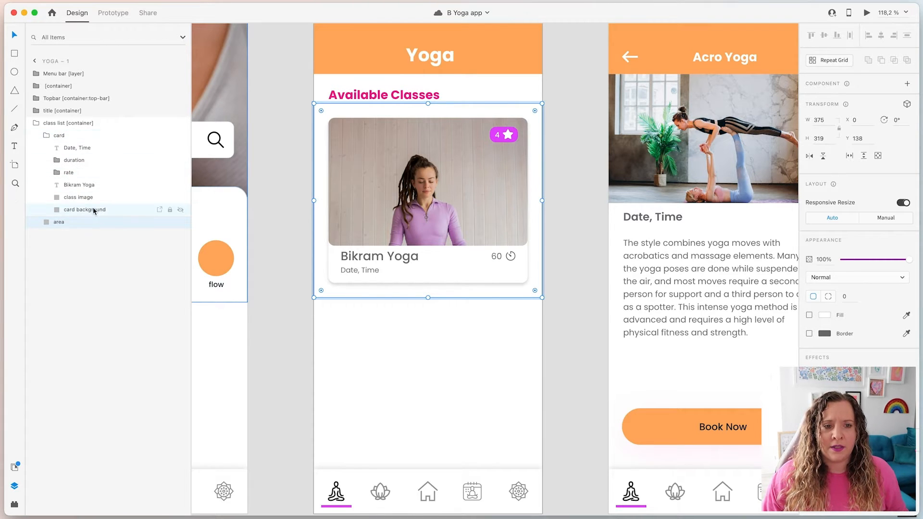
pyautogui.click(123, 203)
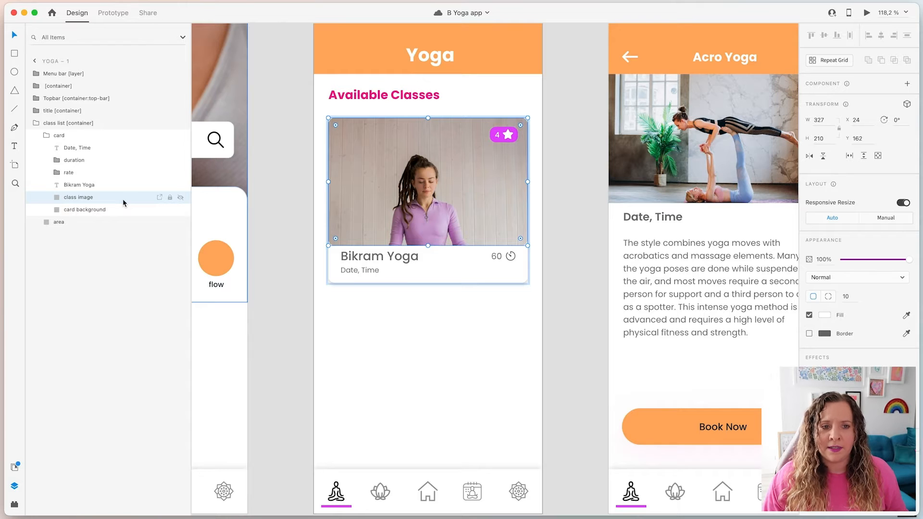
pyautogui.click(124, 186)
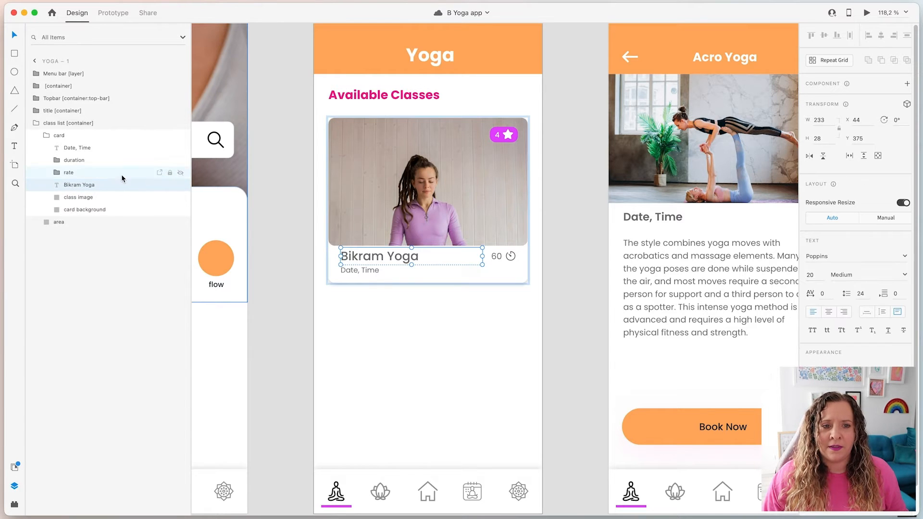
pyautogui.click(121, 173)
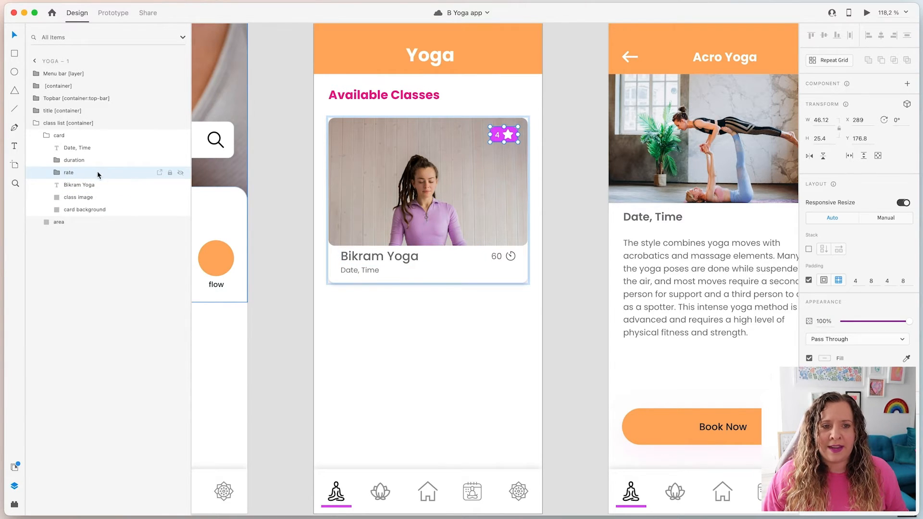
pyautogui.click(91, 160)
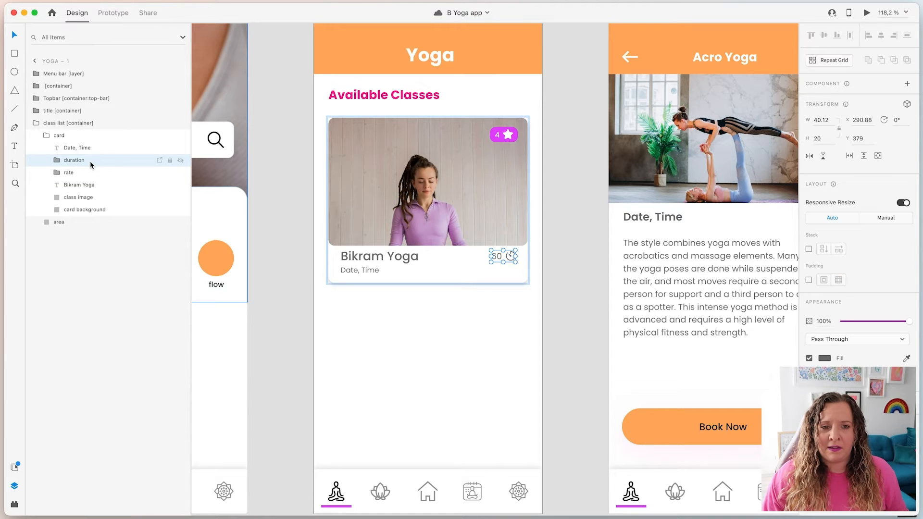
pyautogui.click(90, 149)
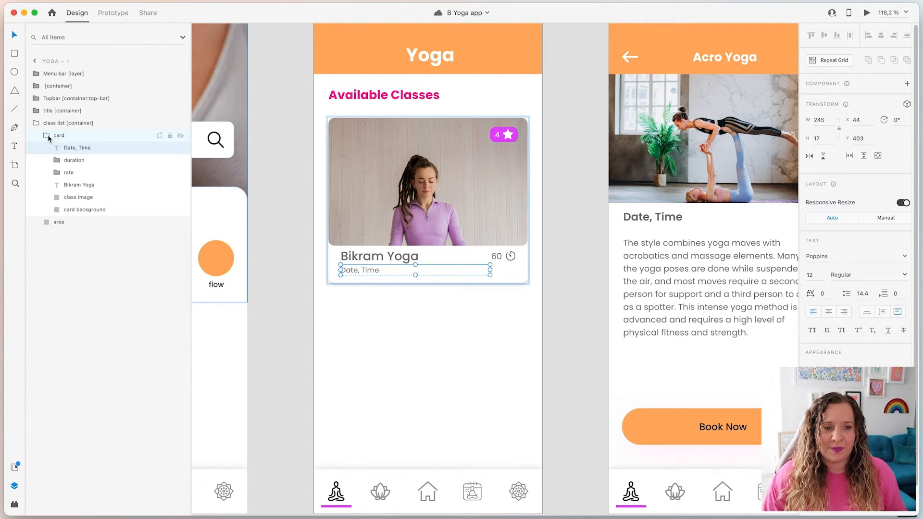
pyautogui.click(283, 332)
pyautogui.moveTo(353, 383); pyautogui.dragTo(670, 315)
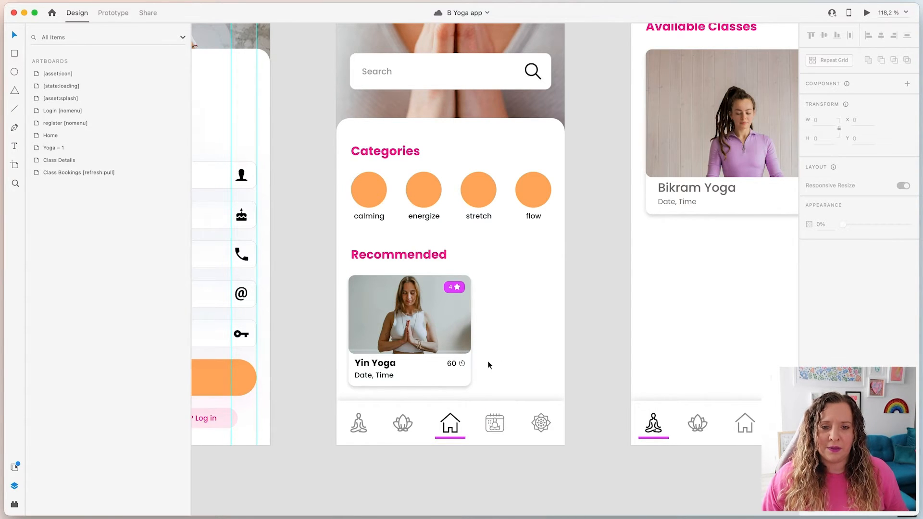
# Select the Home screen's Recommended card slider group, then switch to Notion's Bravo Tags Master List
pyautogui.click(466, 364)
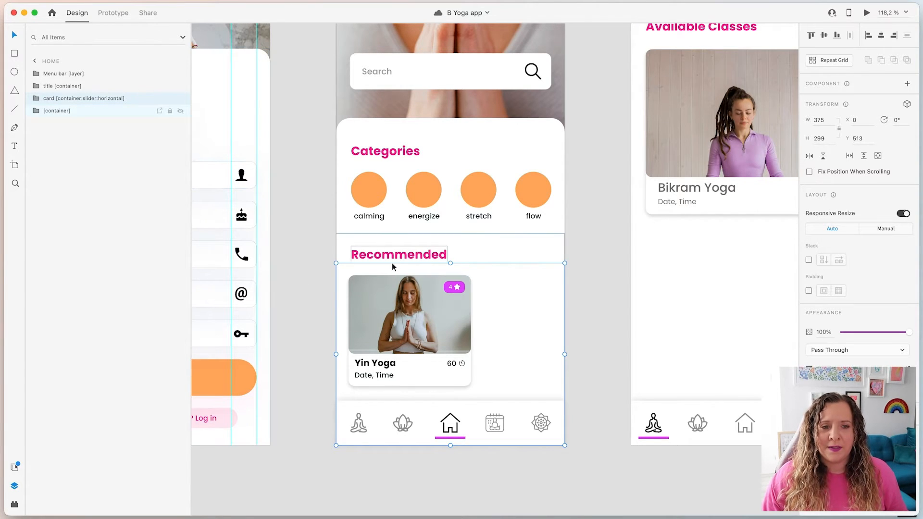
pyautogui.hotkey('ctrl', 'Left')
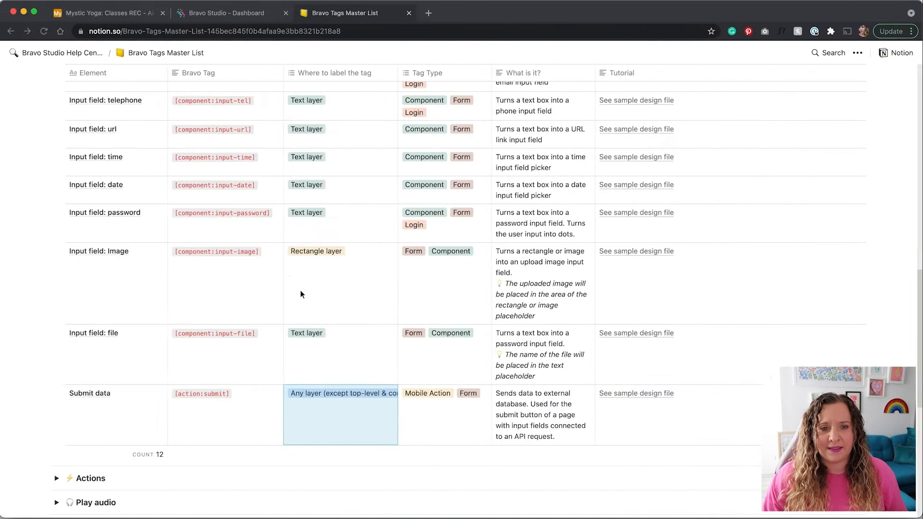
# Collapse Forms, expand 'Containers, topbar, slider' and open the Slider row's tutorial
pyautogui.scroll(8, 41, 242)
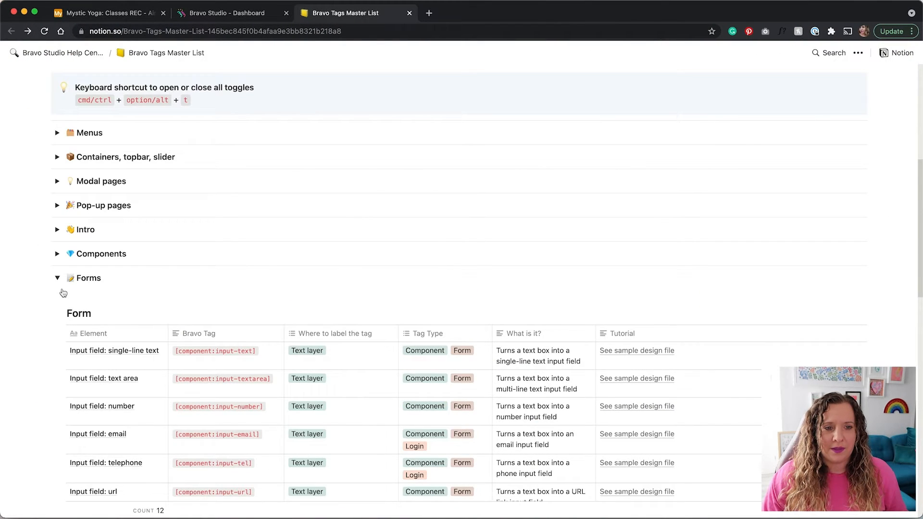
pyautogui.click(57, 275)
pyautogui.scroll(2, 77, 322)
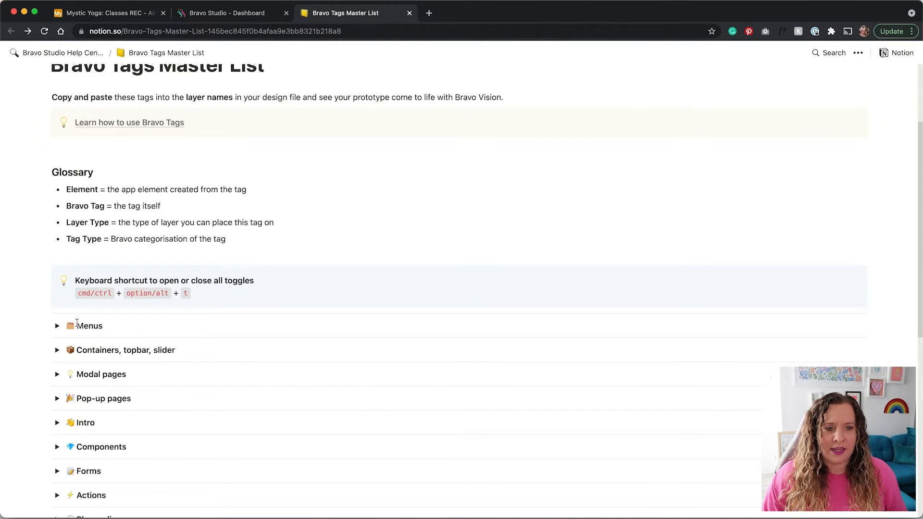
pyautogui.click(57, 350)
pyautogui.scroll(-3, 29, 307)
pyautogui.scroll(-3, 36, 300)
pyautogui.scroll(-3, 37, 299)
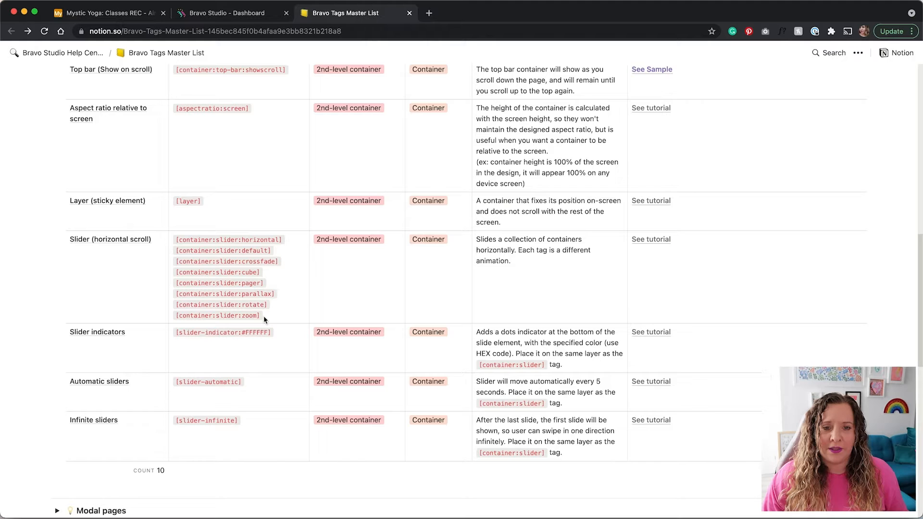
pyautogui.click(654, 241)
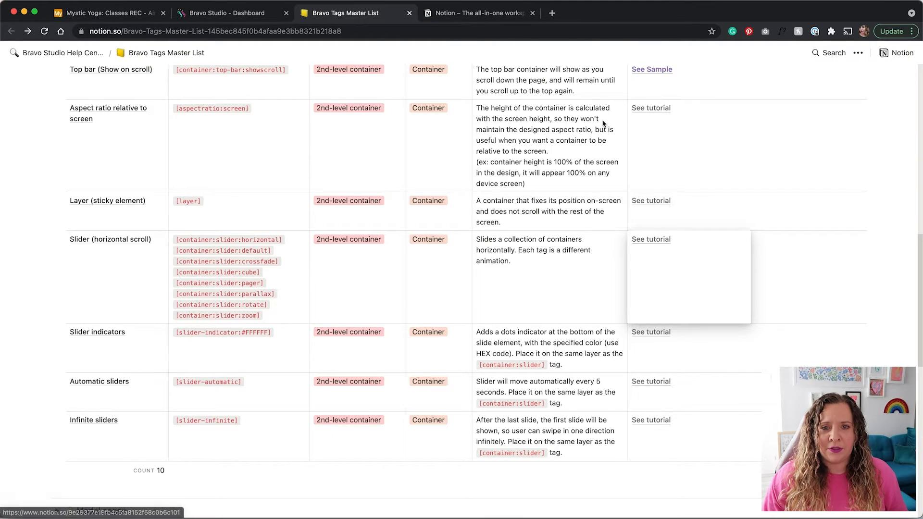
# Scroll through the horizontal slider tag GIFs and select the container:slider:cube tag text
pyautogui.scroll(-3, 750, 331)
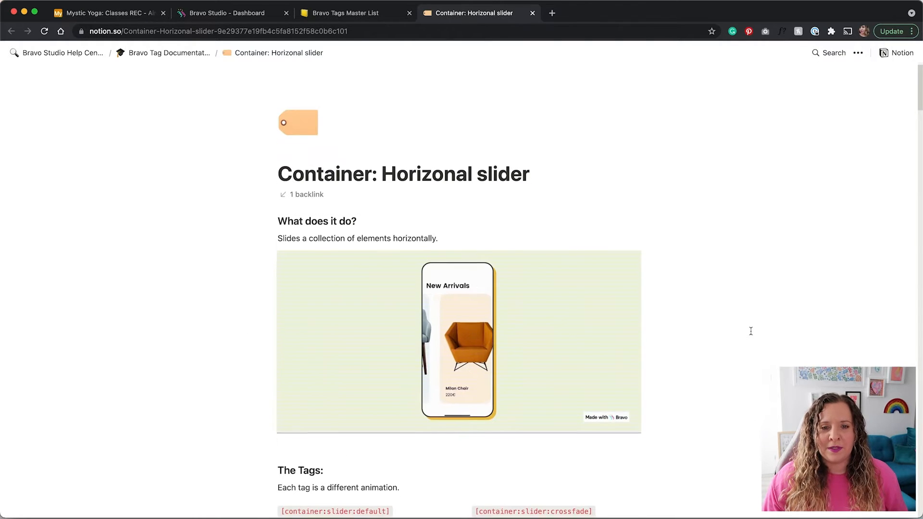
pyautogui.scroll(-3, 751, 331)
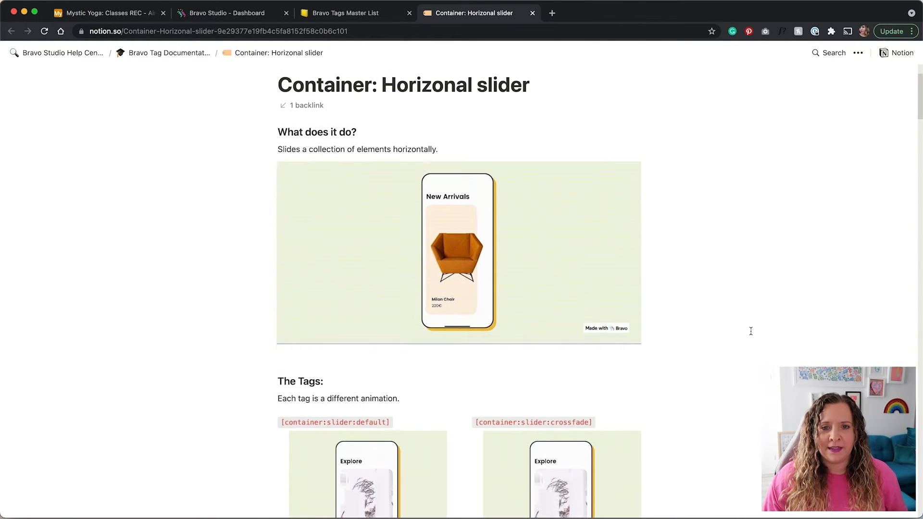
pyautogui.scroll(-8, 751, 331)
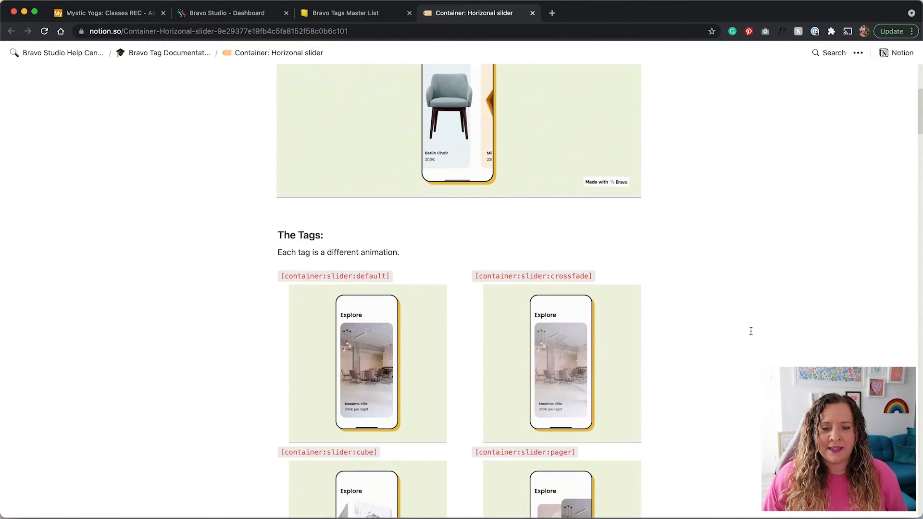
pyautogui.scroll(-1, 751, 332)
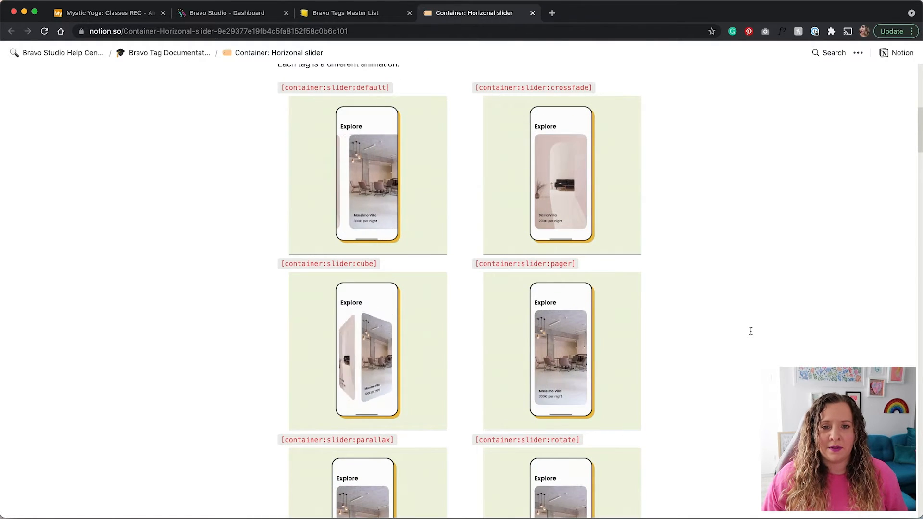
pyautogui.scroll(-1, 751, 331)
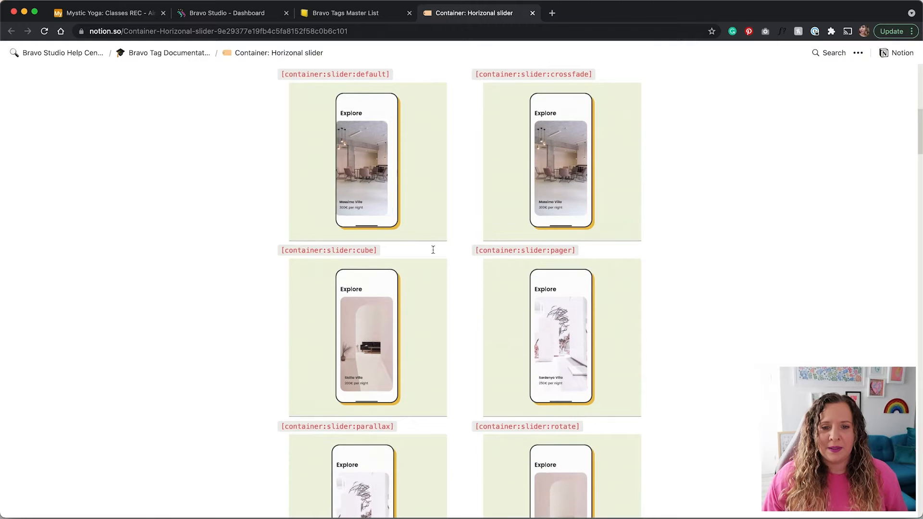
pyautogui.doubleClick(363, 253)
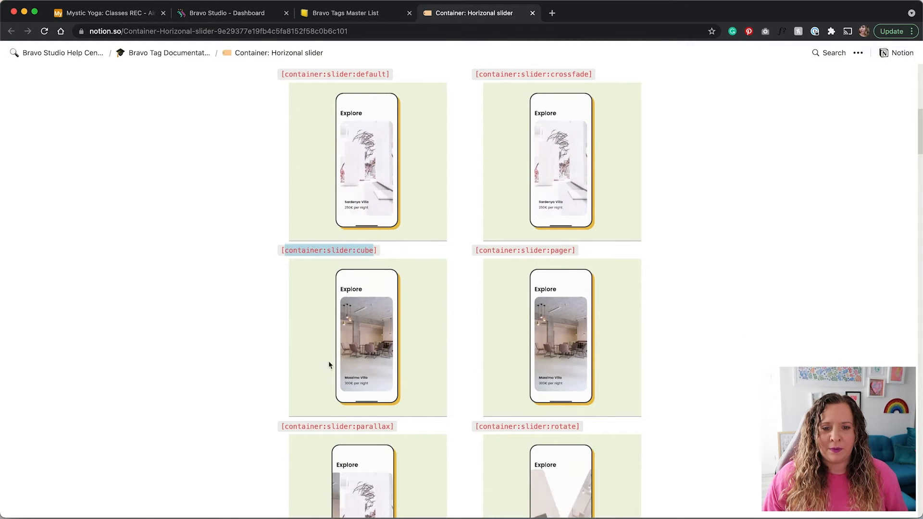
pyautogui.click(767, 317)
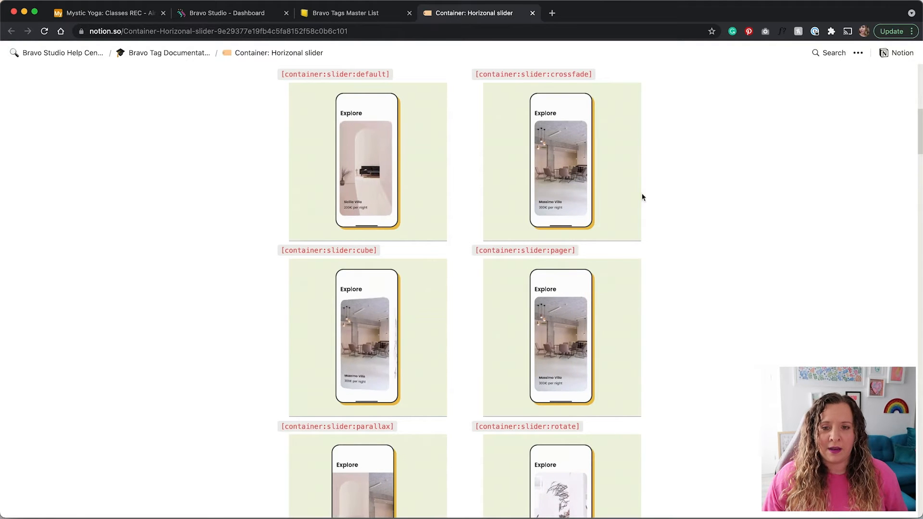
# Finish reviewing the slider examples, close the tutorial page and return to Adobe XD
pyautogui.scroll(-1, 708, 361)
pyautogui.scroll(-7, 708, 361)
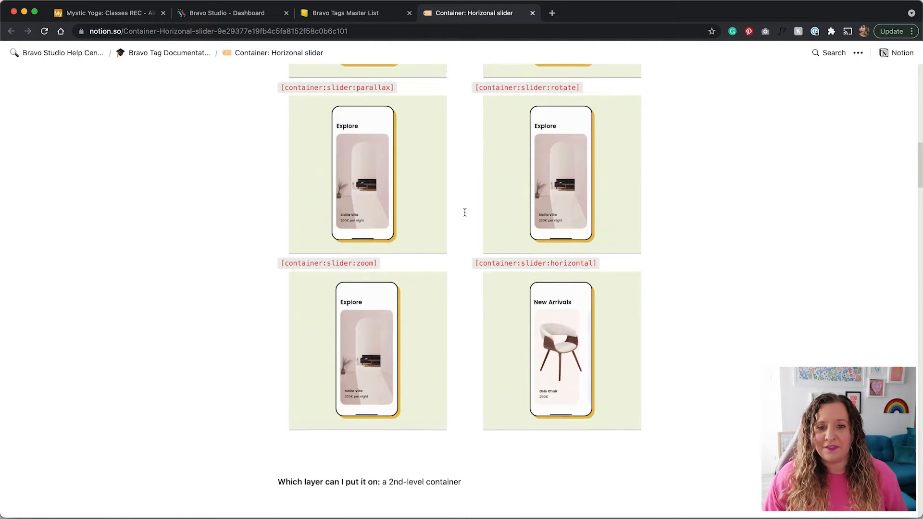
pyautogui.scroll(1, 464, 212)
pyautogui.scroll(15, 418, 264)
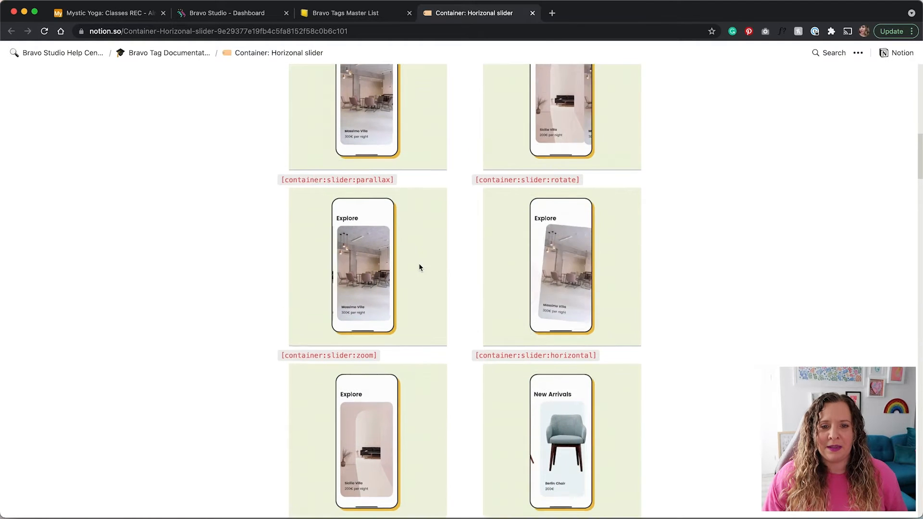
pyautogui.click(532, 13)
pyautogui.hotkey('ctrl', 'Right')
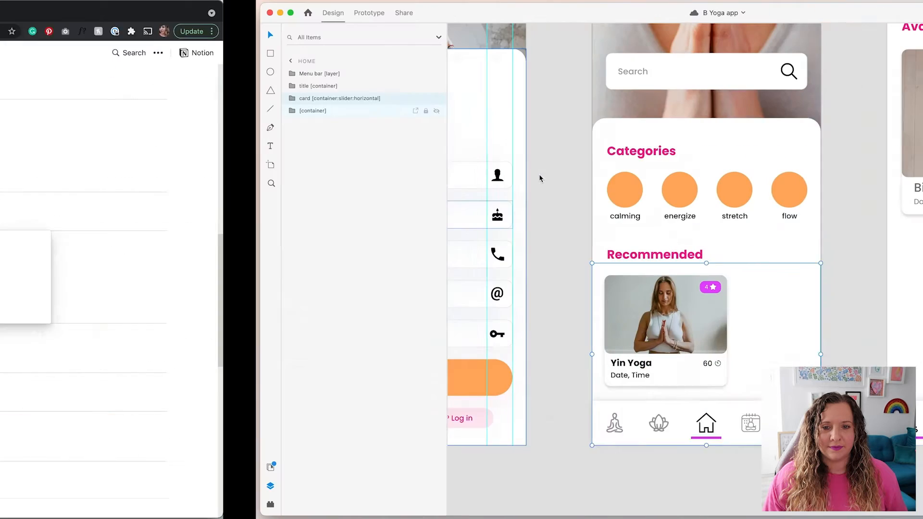
# Inspect the card slider's area and slide 1 layers, then collapse the group and deselect
pyautogui.click(41, 102)
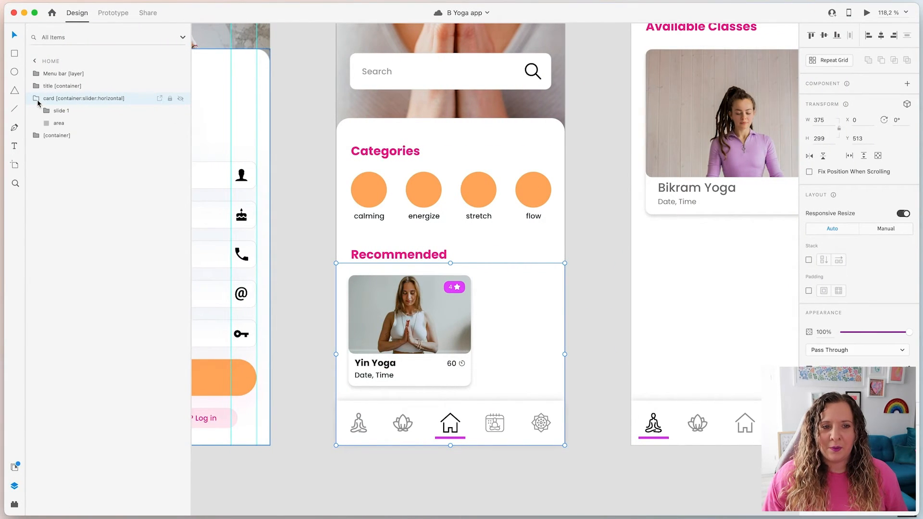
pyautogui.click(68, 123)
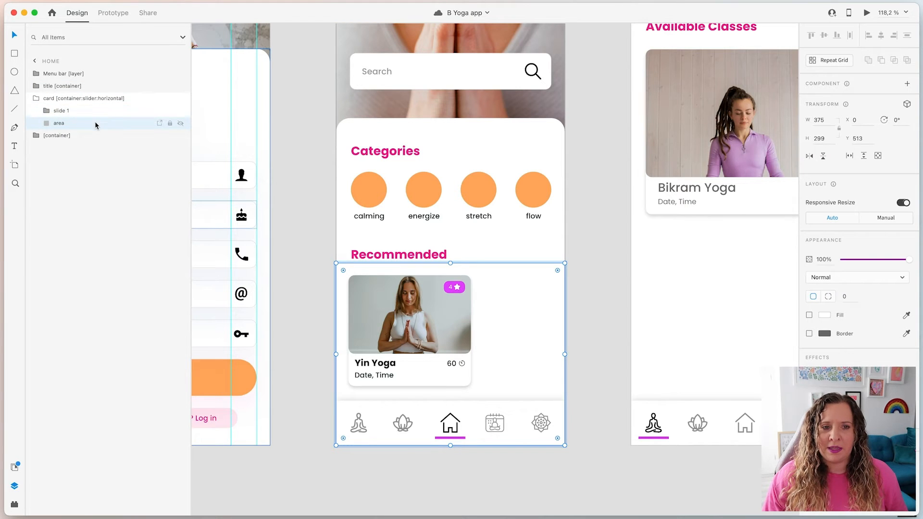
pyautogui.click(74, 112)
pyautogui.press('Return')
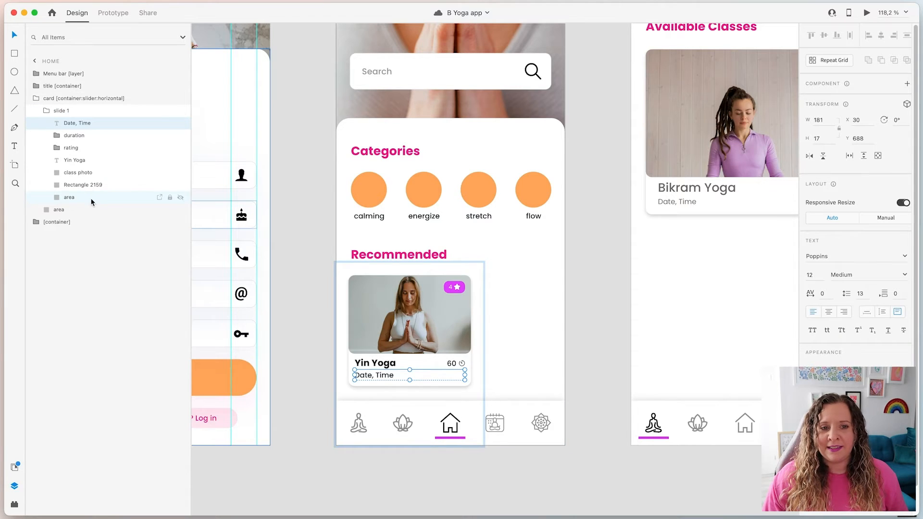
pyautogui.click(46, 111)
pyautogui.click(36, 99)
pyautogui.click(581, 321)
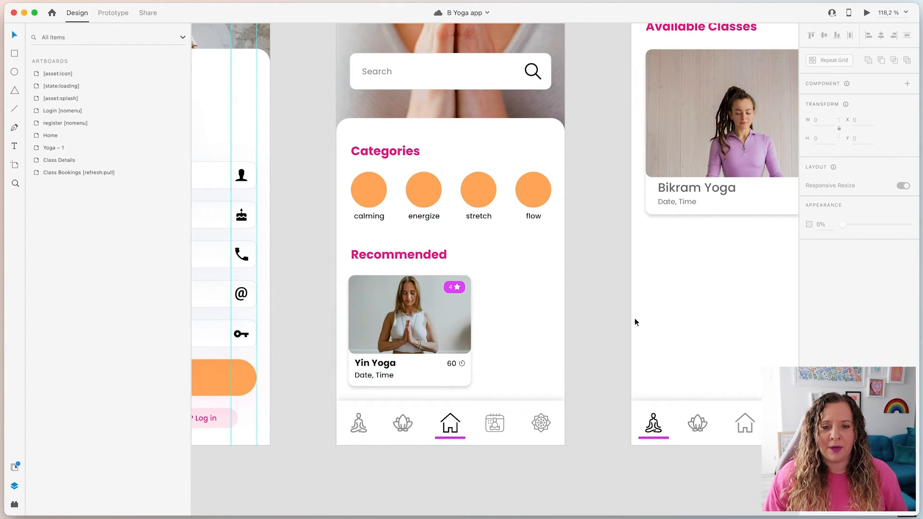
# Bring the Class Details and Class Bookings screens into view
pyautogui.scroll(3, 620, 382)
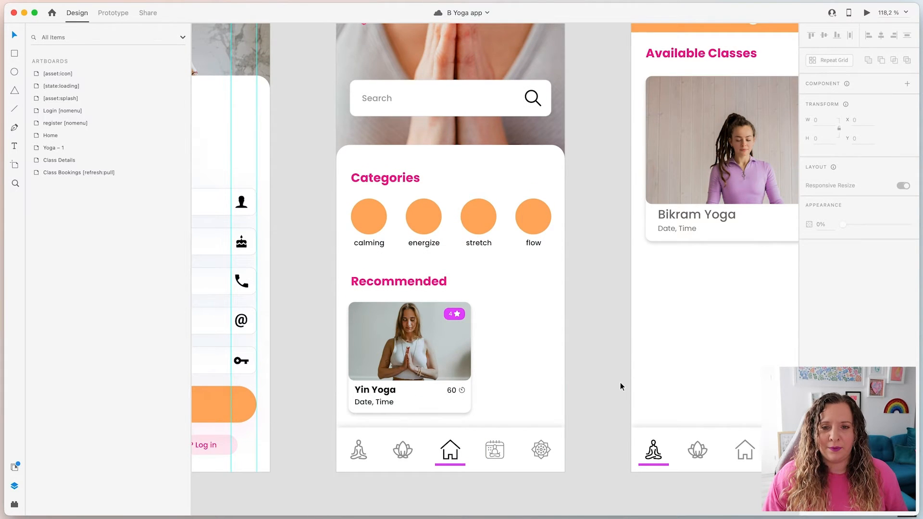
pyautogui.scroll(-5, 620, 382)
pyautogui.moveTo(769, 372); pyautogui.dragTo(469, 365)
pyautogui.scroll(3, 477, 402)
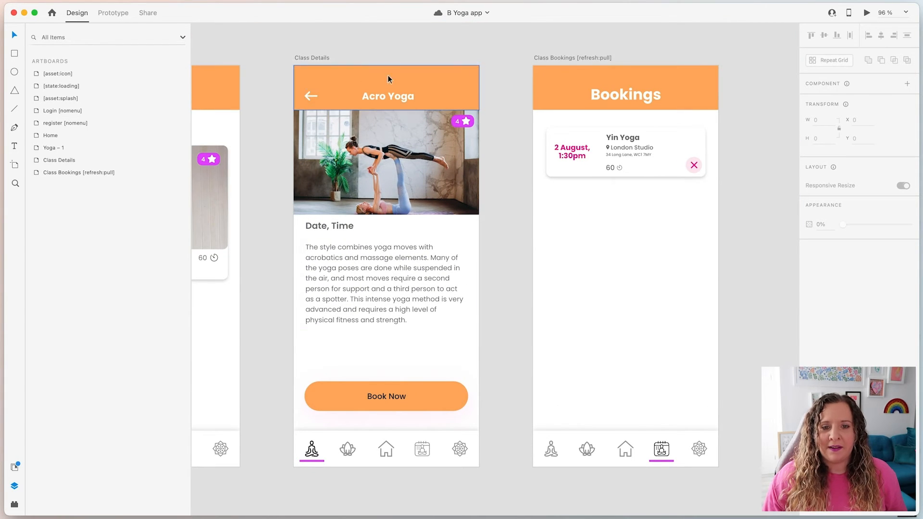
# Select the Class Details page content container, bottom Menu bar and Topbar layers
pyautogui.click(383, 198)
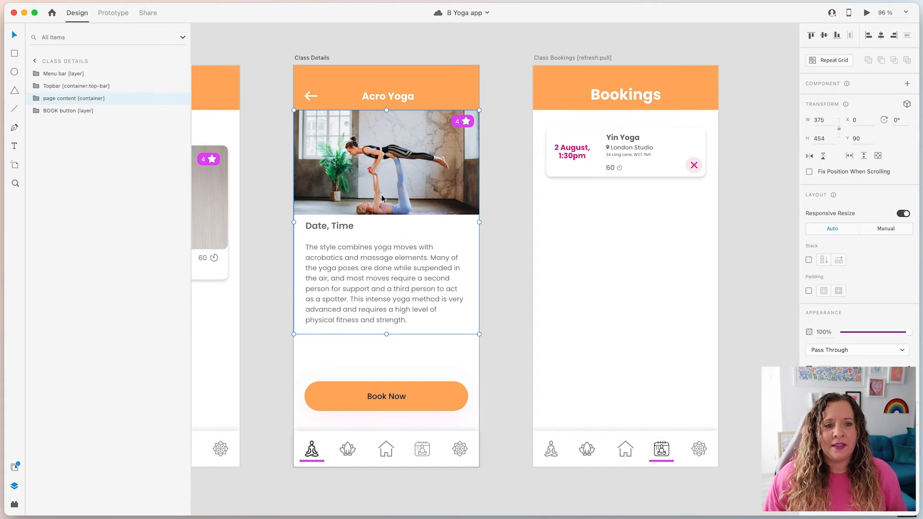
pyautogui.click(48, 74)
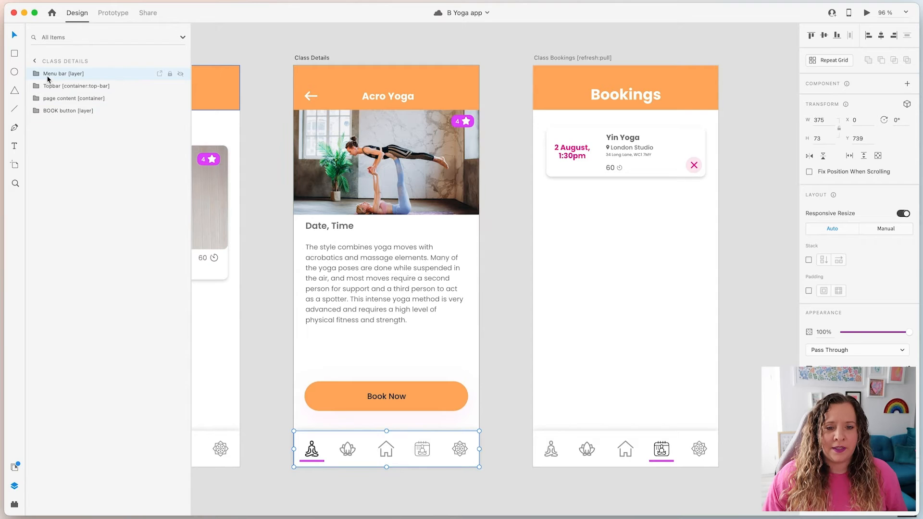
pyautogui.click(56, 87)
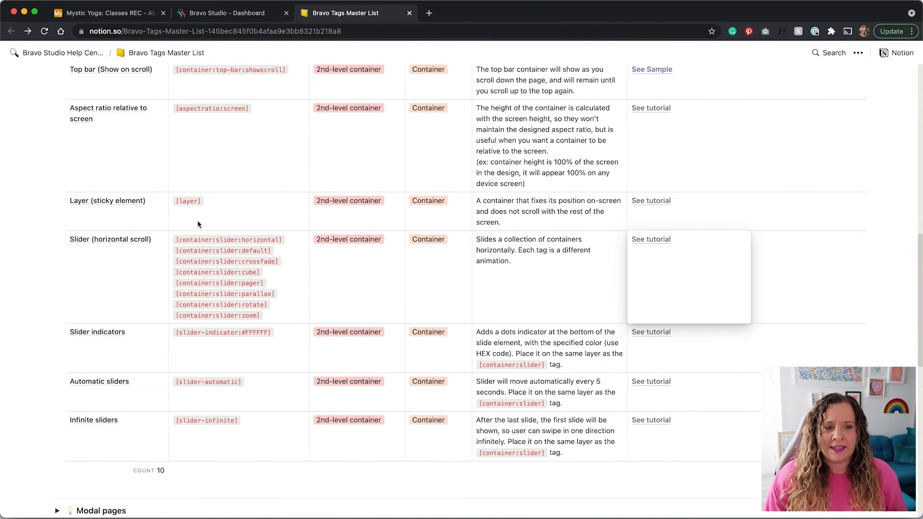
# Scroll through Notion's Containers tag table, then switch back to the Adobe XD design
pyautogui.scroll(5, 89, 291)
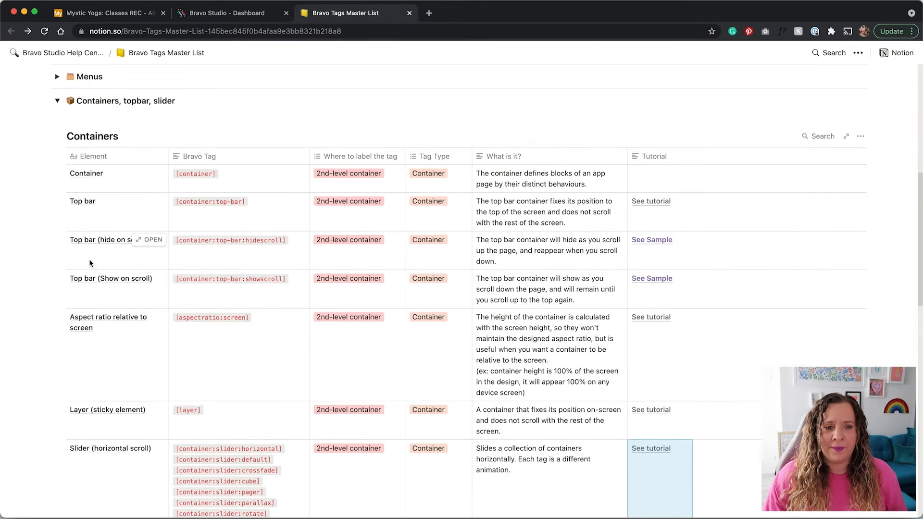
pyautogui.scroll(-1, 80, 199)
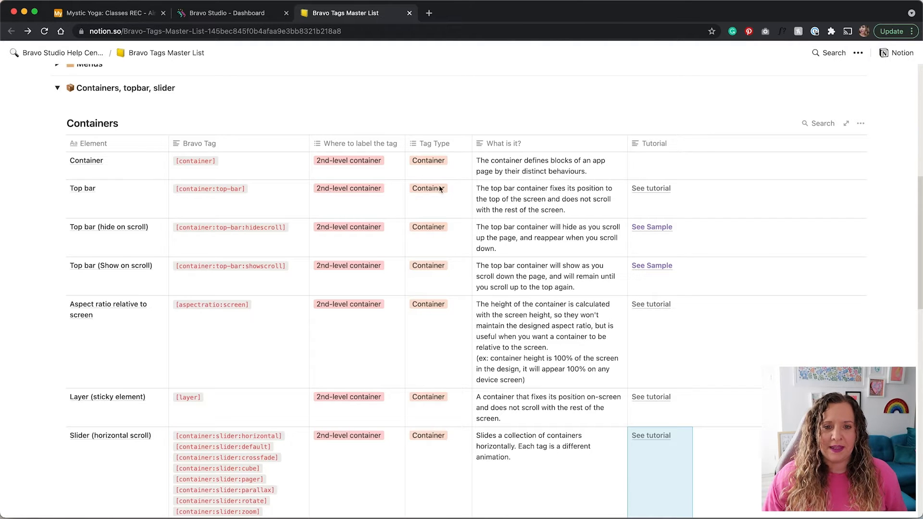
pyautogui.hotkey('ctrl', 'Right')
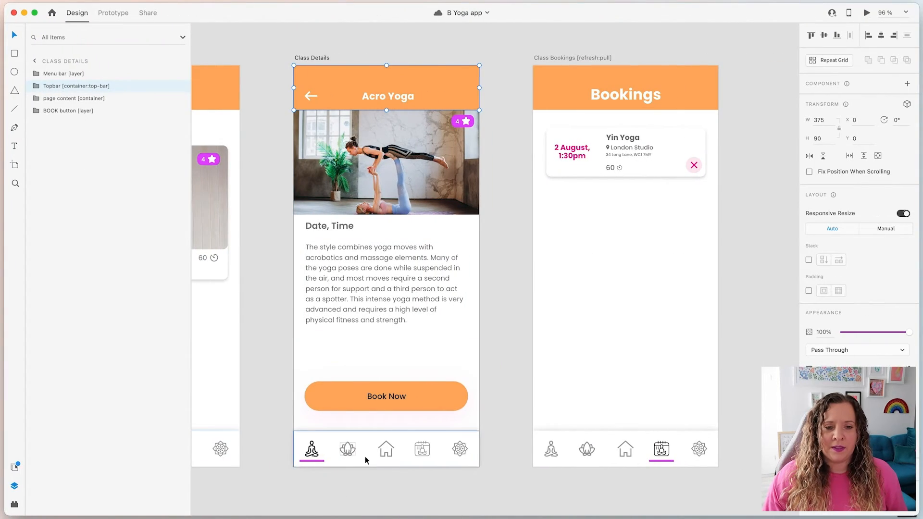
# Select the Class Details bottom Menu bar group (375×73 at Y 739), then return to Notion
pyautogui.click(336, 449)
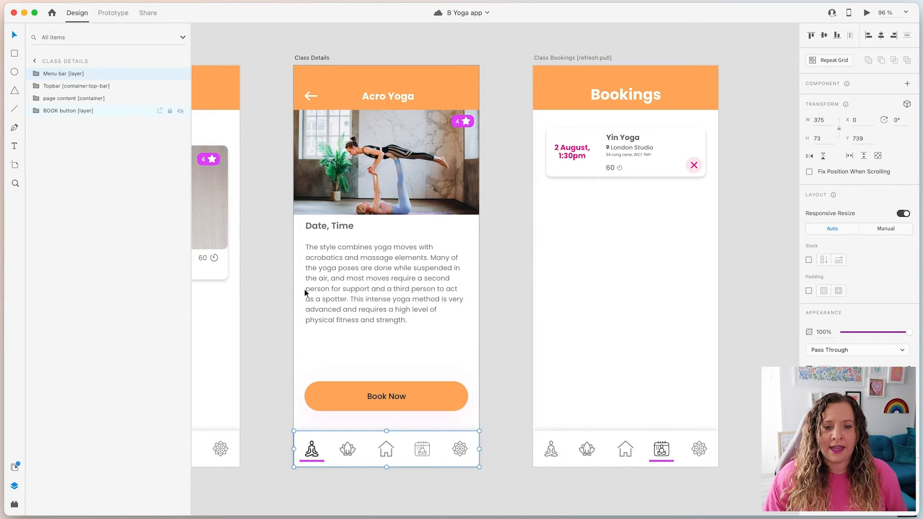
pyautogui.hotkey('ctrl', 'Left')
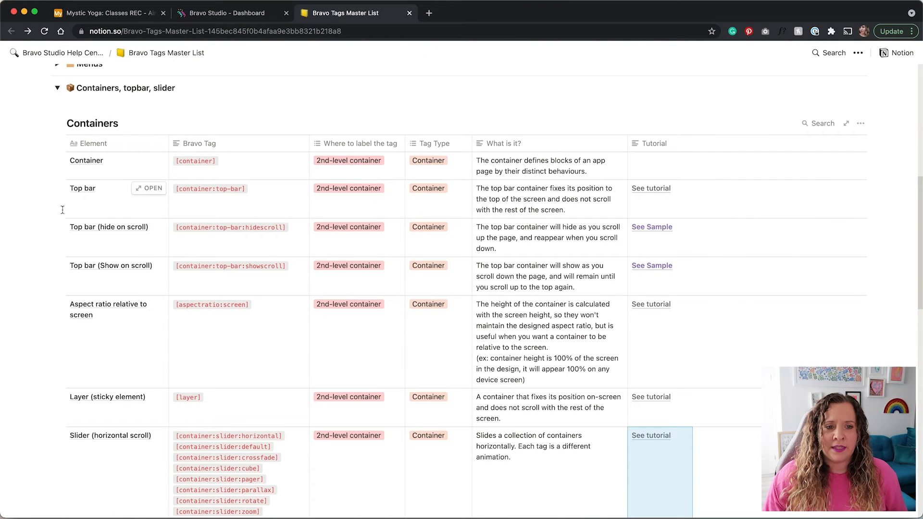
# Collapse Containers, expand Menus and open the Tabs Menu tutorial page
pyautogui.scroll(2, 48, 233)
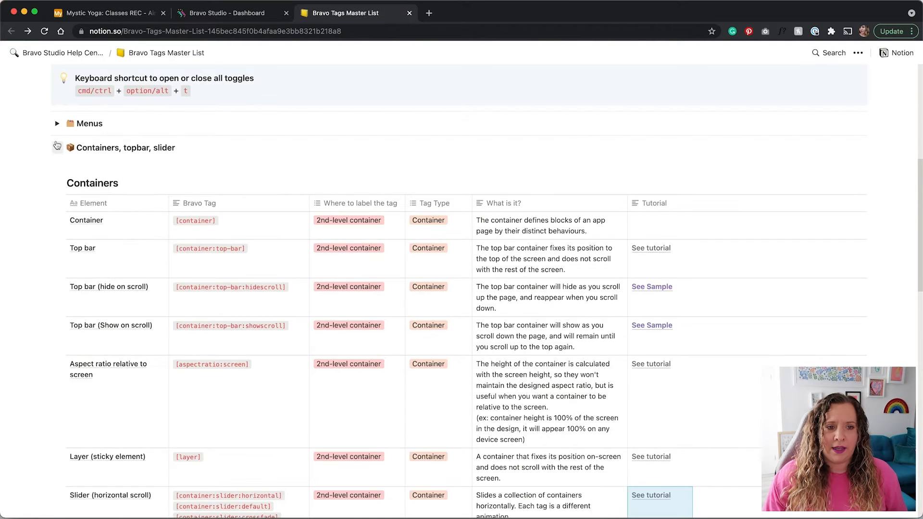
pyautogui.click(58, 146)
pyautogui.click(57, 124)
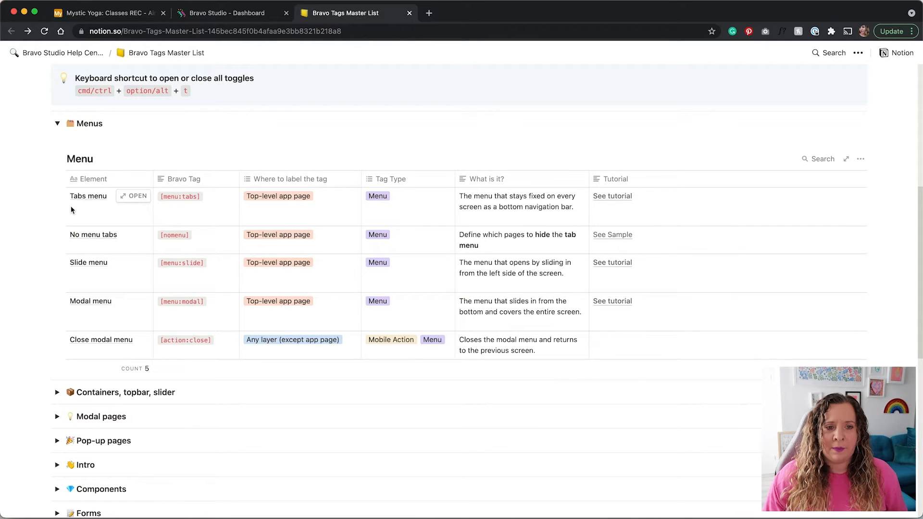
pyautogui.click(611, 197)
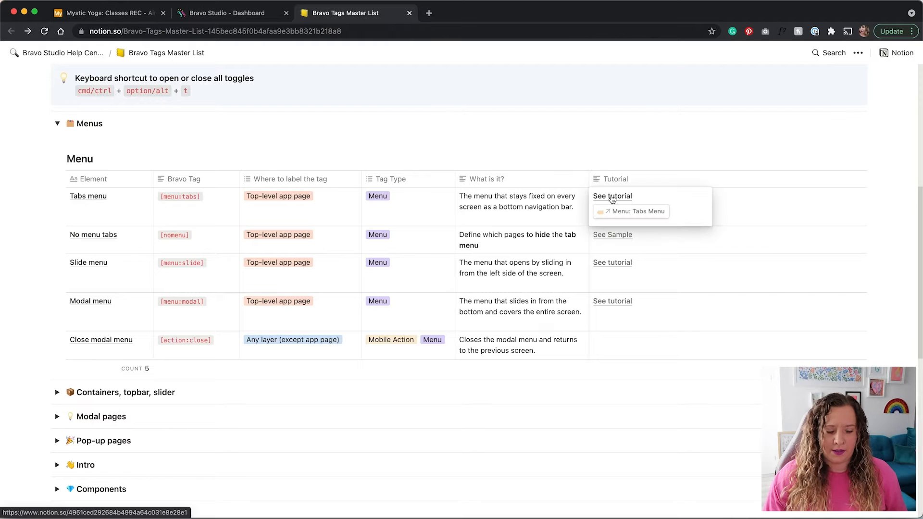
pyautogui.click(611, 196)
pyautogui.click(485, 14)
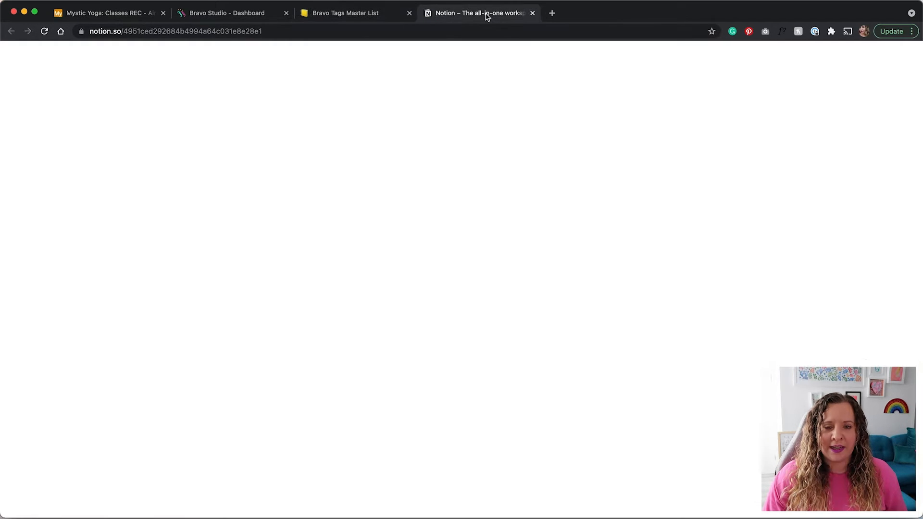
# Read through the [menu:tabs] tutorial, close it and switch back to Adobe XD
pyautogui.scroll(-2, 221, 309)
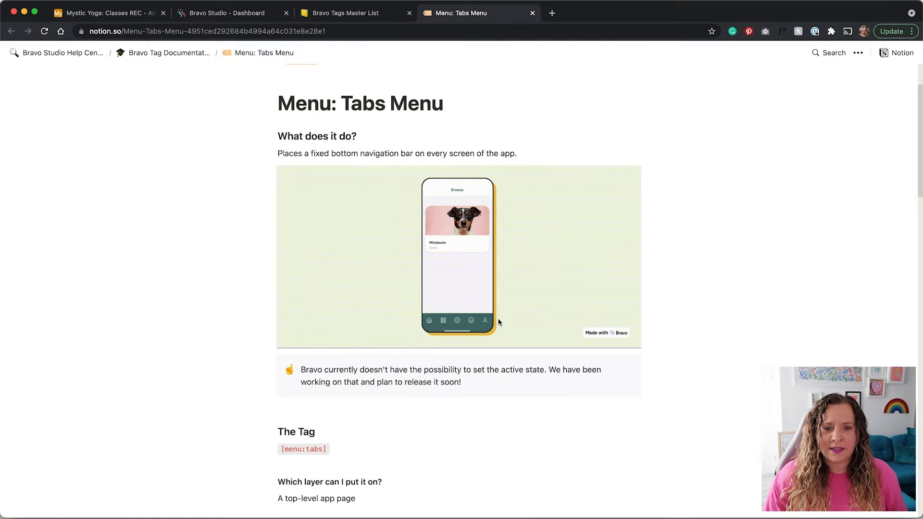
pyautogui.scroll(-2, 328, 382)
pyautogui.scroll(2, 328, 382)
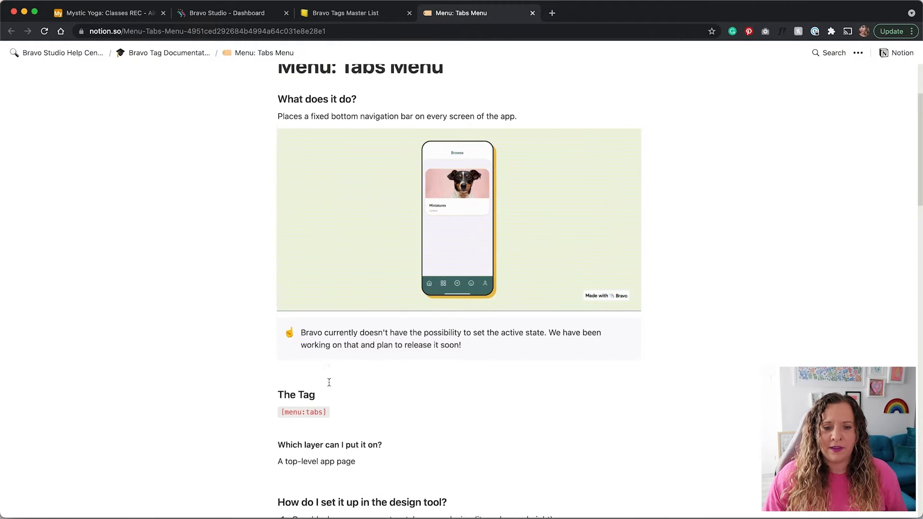
pyautogui.scroll(-6, 231, 413)
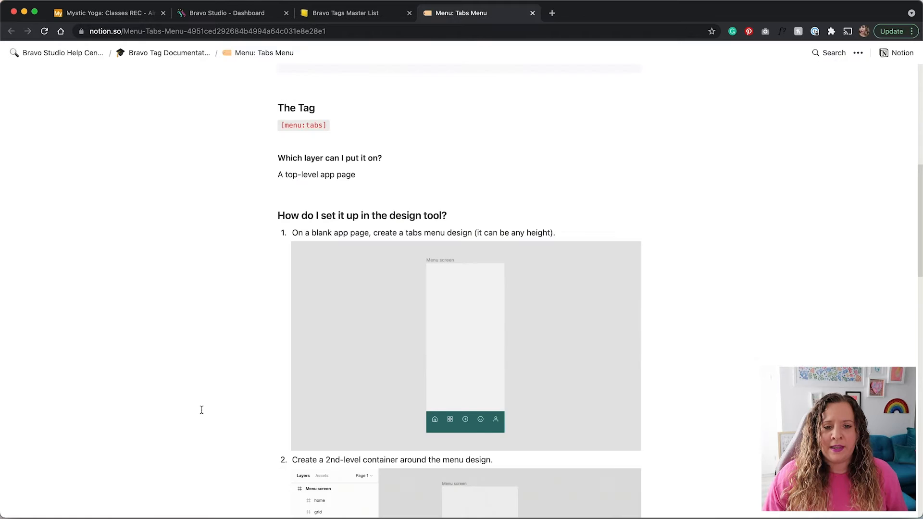
pyautogui.scroll(1, 435, 356)
pyautogui.scroll(-2, 437, 356)
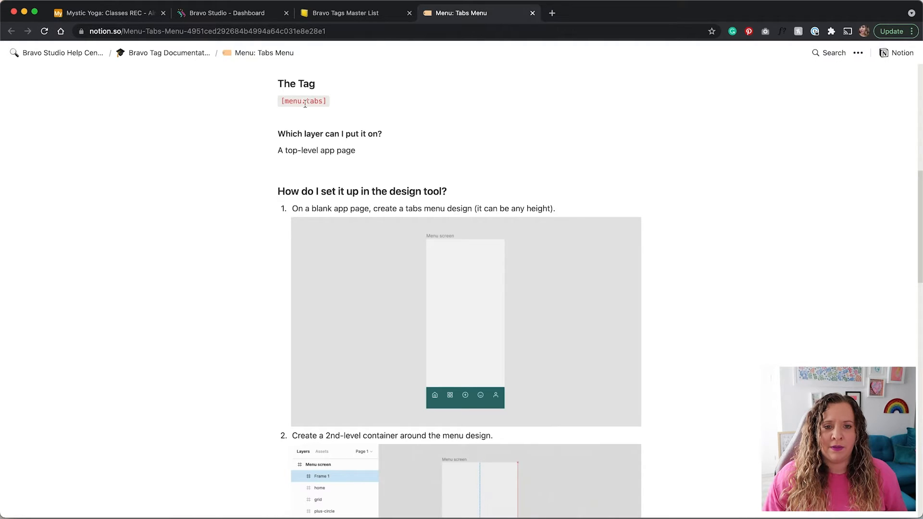
pyautogui.scroll(7, 241, 309)
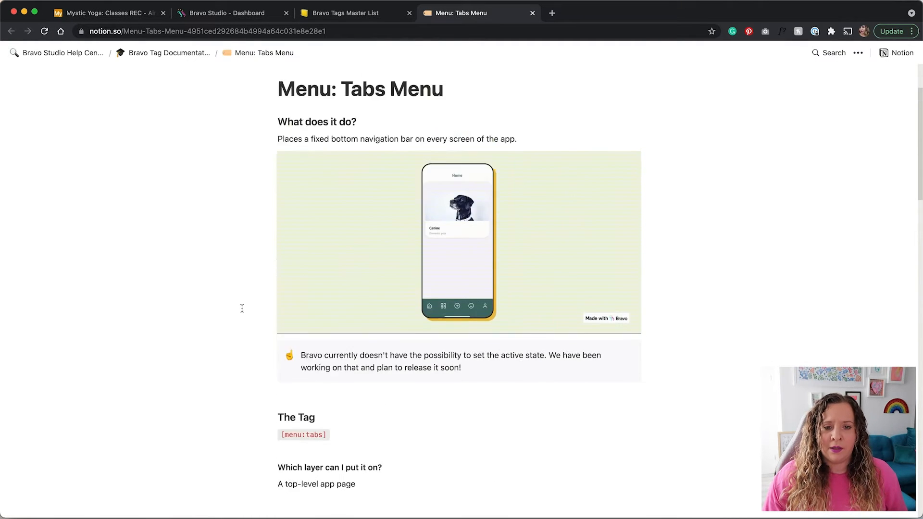
pyautogui.scroll(2, 242, 308)
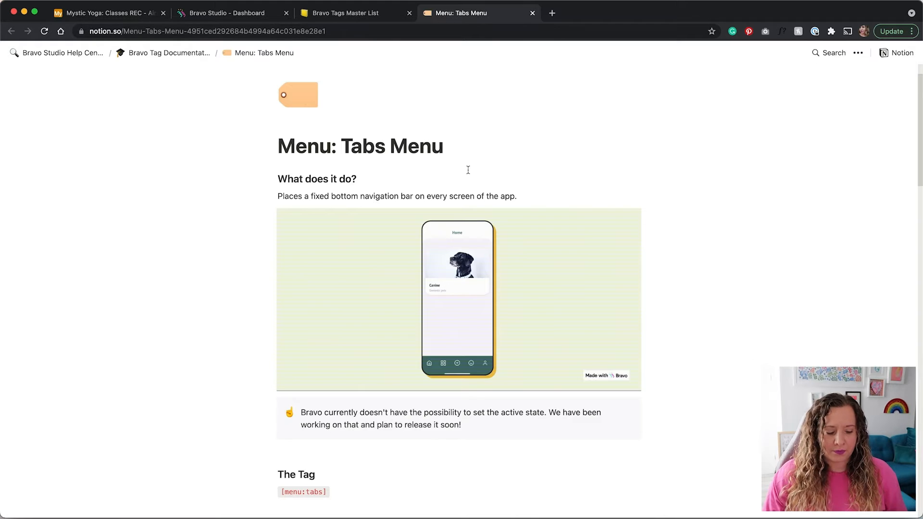
pyautogui.press('super+w')
pyautogui.hotkey('ctrl', 'Right')
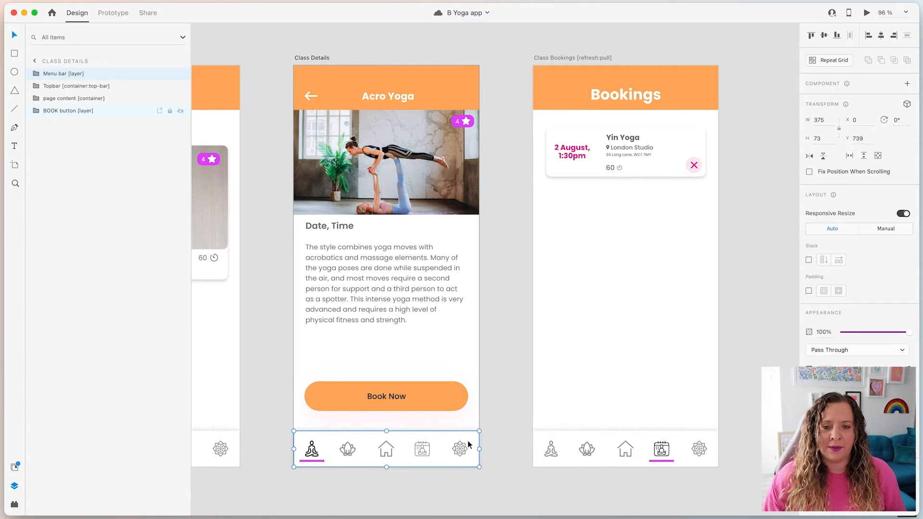
# Expand the page content layer, inspect the Date, Time text and class image, then collapse it
pyautogui.hscroll(-2, 542, 365)
pyautogui.click(425, 276)
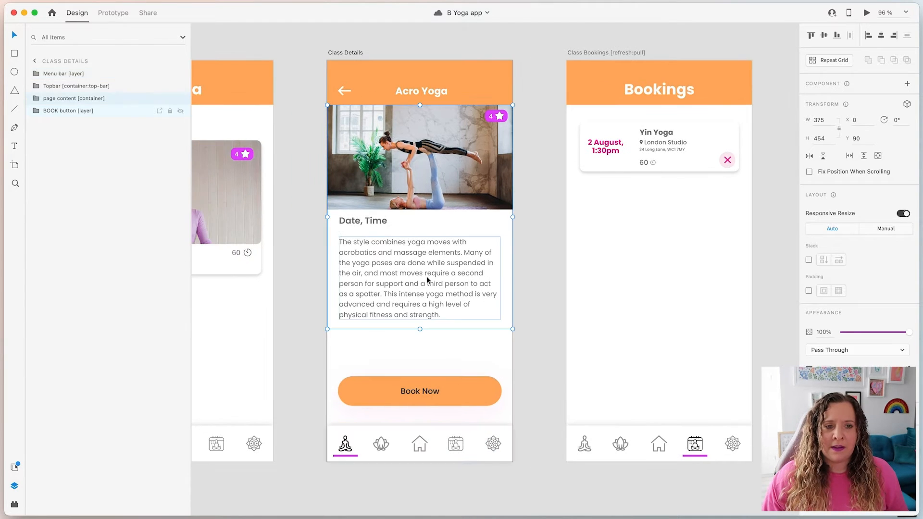
pyautogui.click(36, 99)
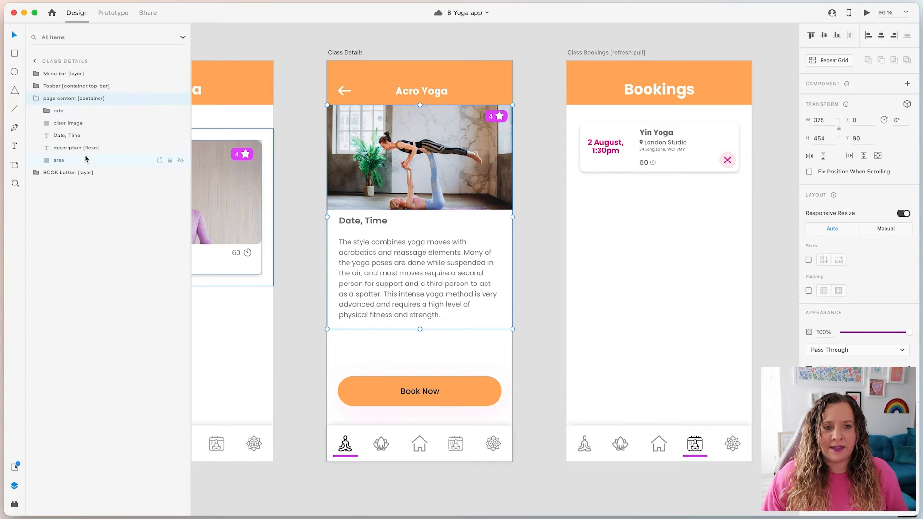
pyautogui.click(84, 134)
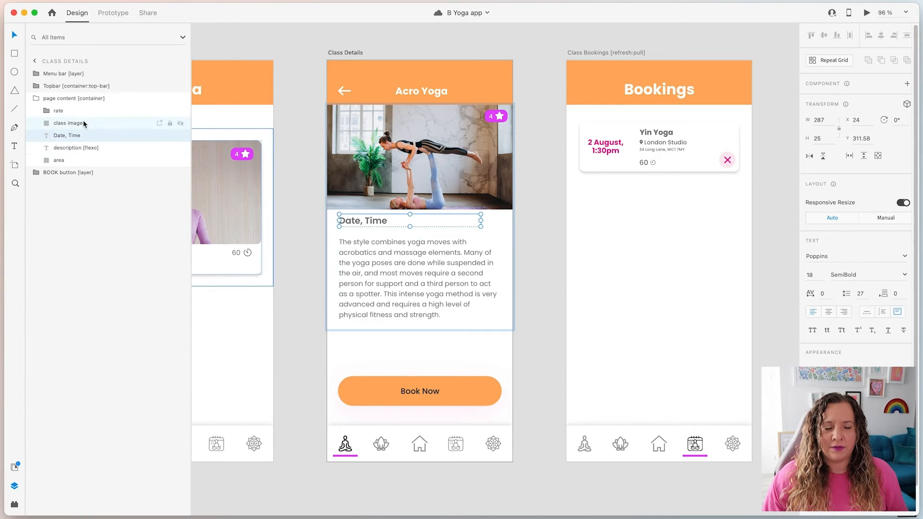
pyautogui.click(83, 124)
pyautogui.click(36, 98)
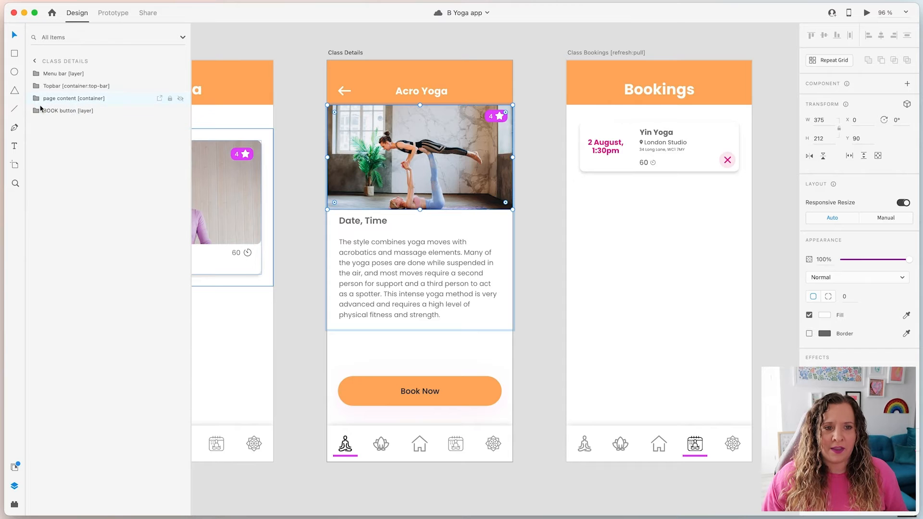
# Expand the BOOK button group and select its Book Now Button [action:remote] layer
pyautogui.click(67, 111)
pyautogui.click(36, 111)
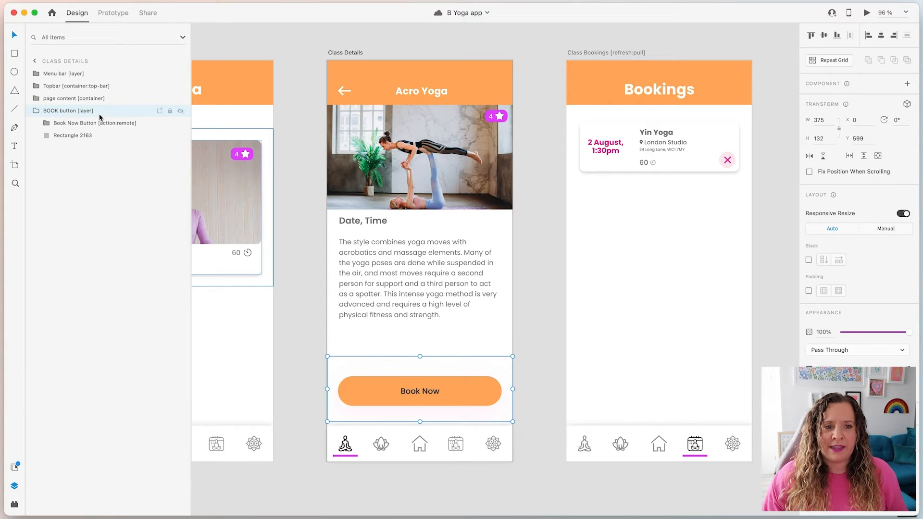
pyautogui.click(74, 124)
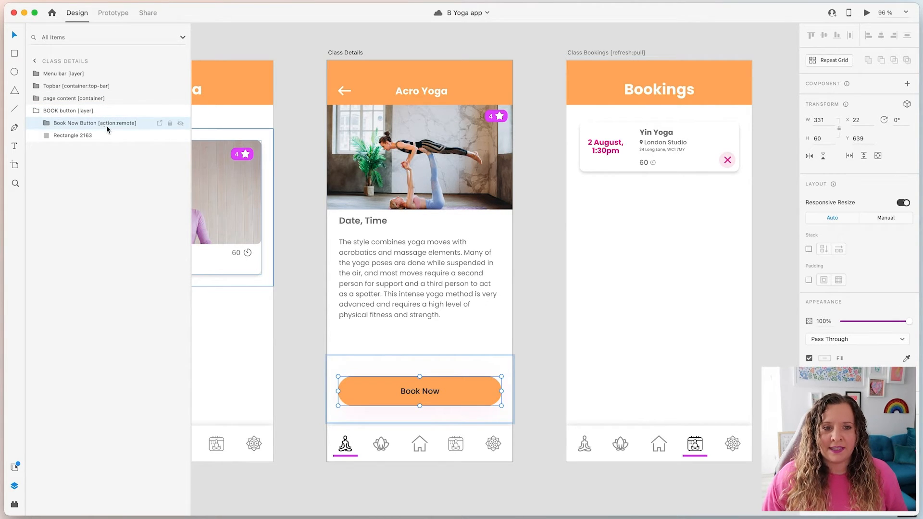
# In the Notion tags list, collapse Menus and expand the Actions section
pyautogui.hotkey('ctrl', 'Left')
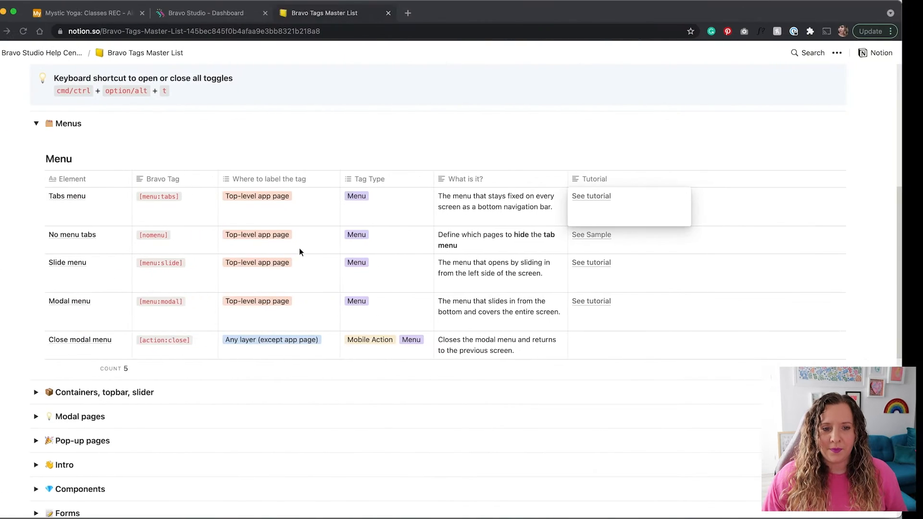
pyautogui.click(57, 124)
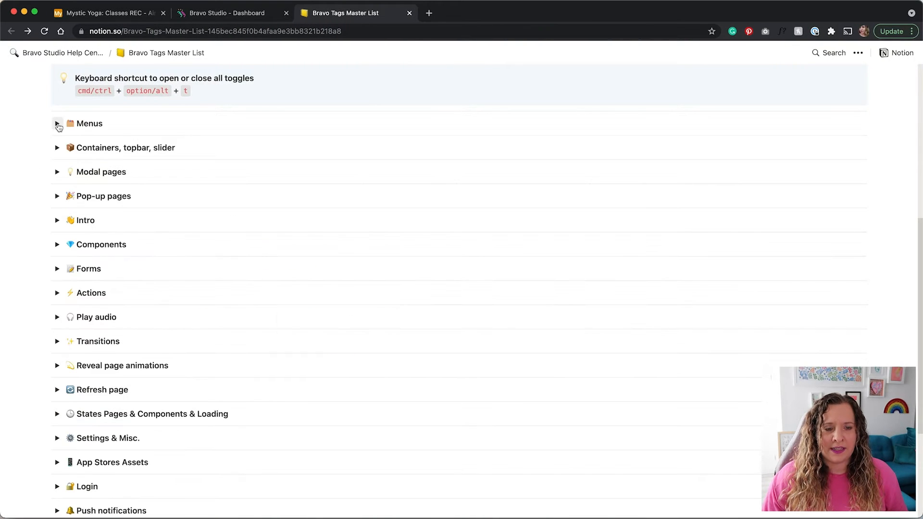
pyautogui.click(57, 294)
pyautogui.scroll(-3, 25, 289)
pyautogui.scroll(-1, 25, 292)
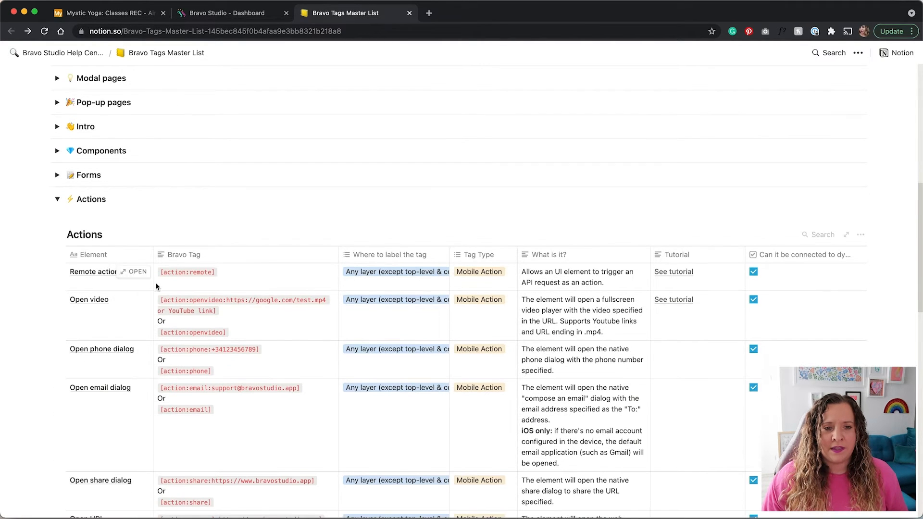
pyautogui.scroll(1, 196, 283)
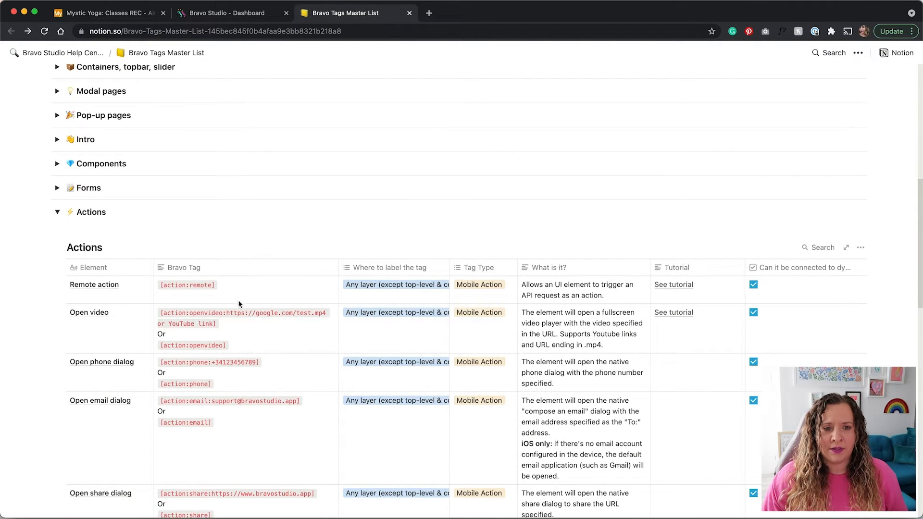
# Read the Remote action's 'Where to label the tag' rule, then return to Adobe XD
pyautogui.click(361, 288)
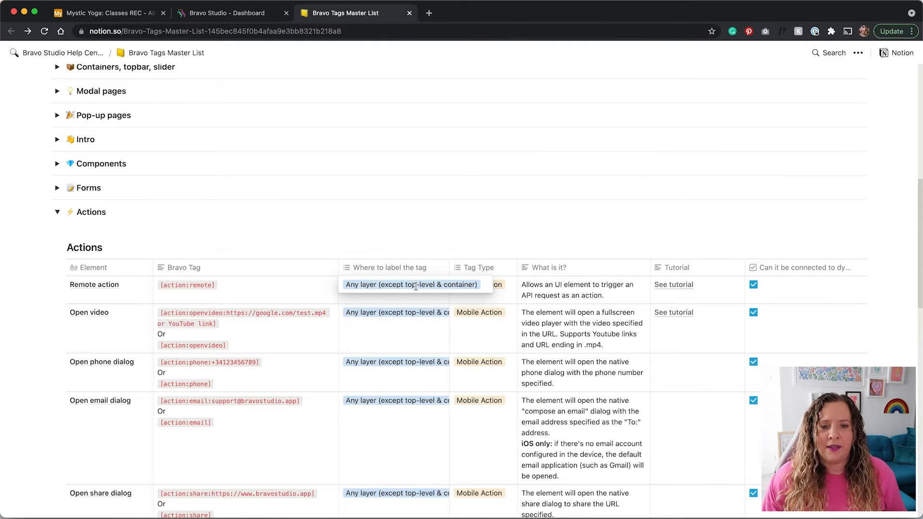
pyautogui.press('Escape')
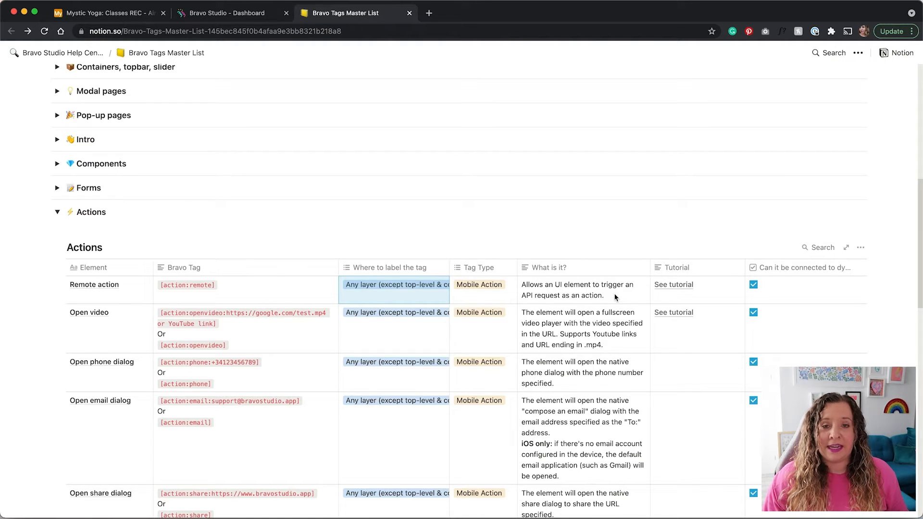
pyautogui.hotkey('ctrl', 'Right')
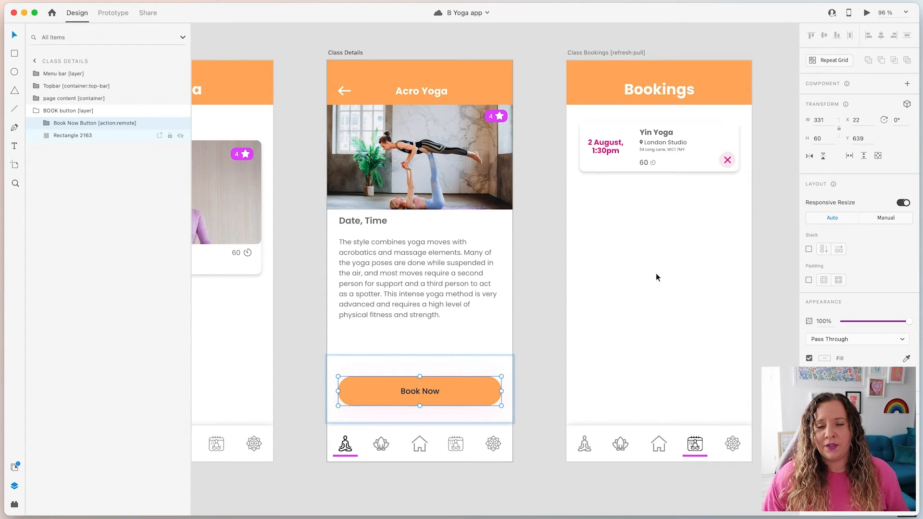
pyautogui.moveTo(712, 321); pyautogui.dragTo(565, 327)
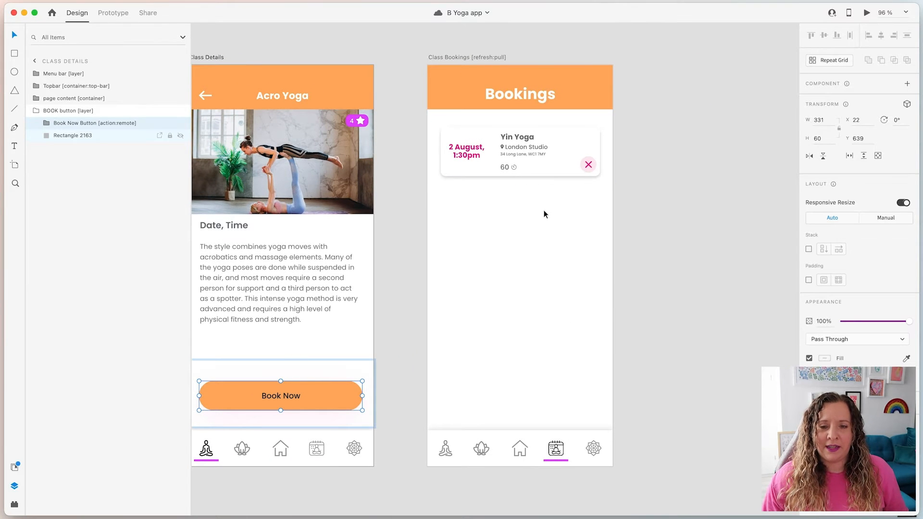
pyautogui.scroll(4, 543, 209)
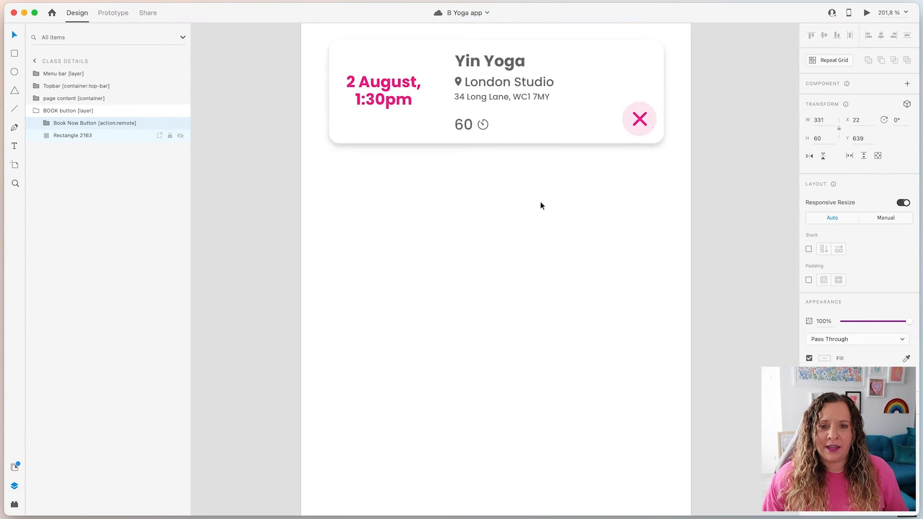
pyautogui.scroll(3, 540, 201)
pyautogui.click(523, 247)
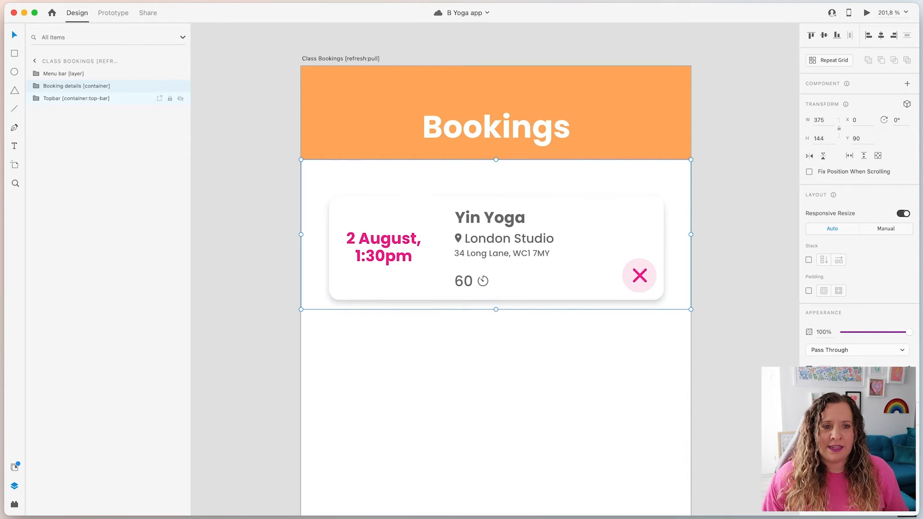
pyautogui.click(36, 88)
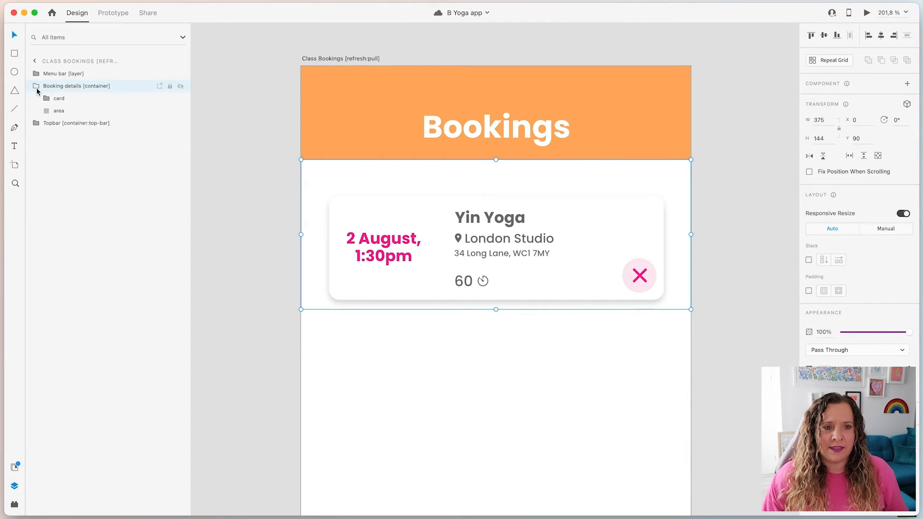
pyautogui.click(62, 99)
pyautogui.click(50, 88)
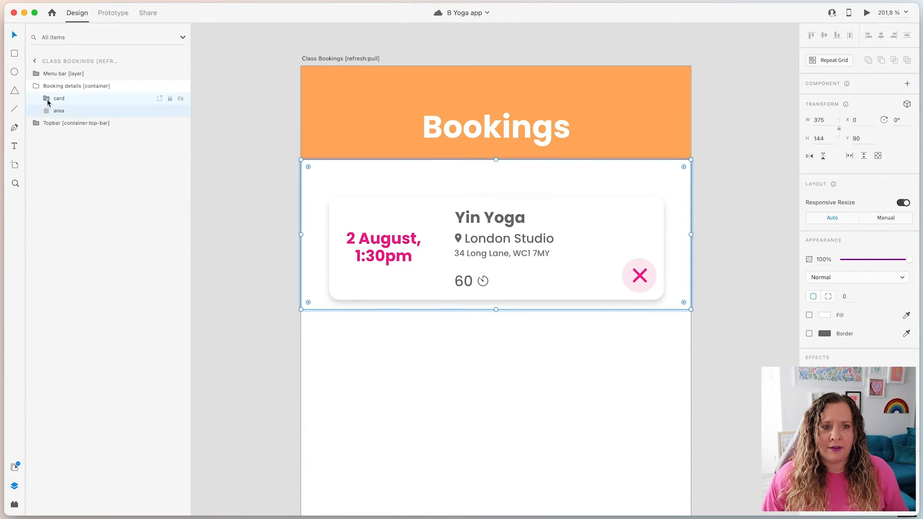
pyautogui.click(47, 100)
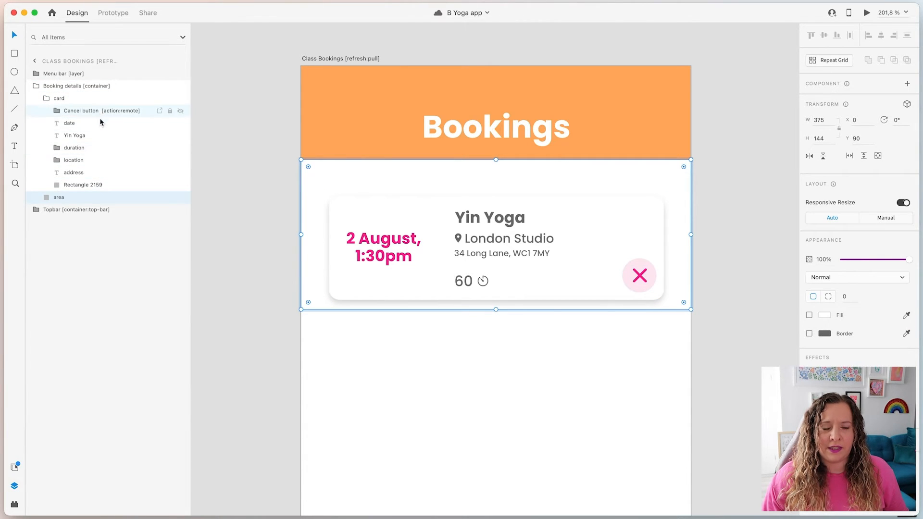
pyautogui.click(77, 112)
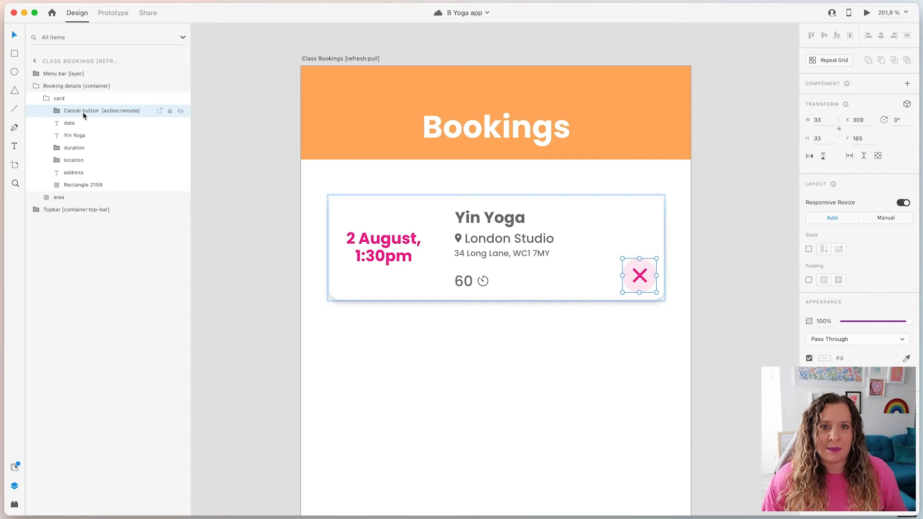
pyautogui.click(253, 165)
pyautogui.scroll(-5, 266, 212)
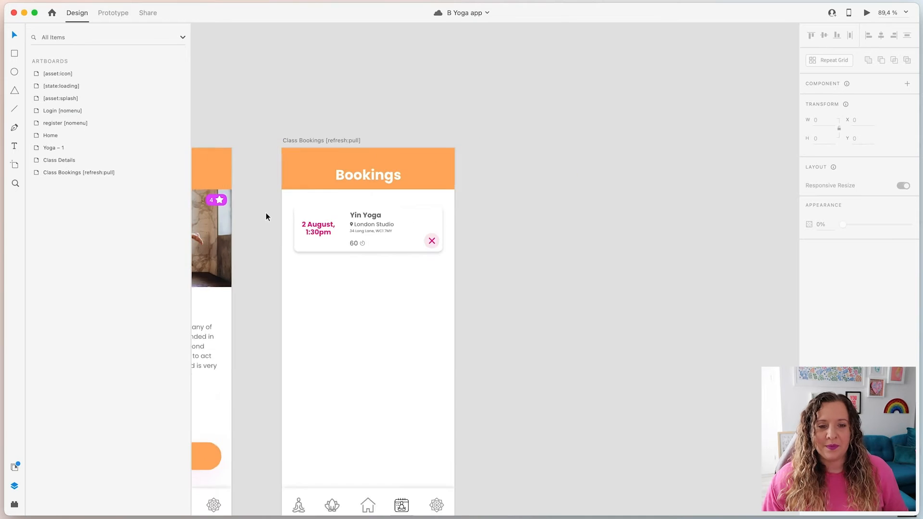
pyautogui.scroll(-5, 266, 213)
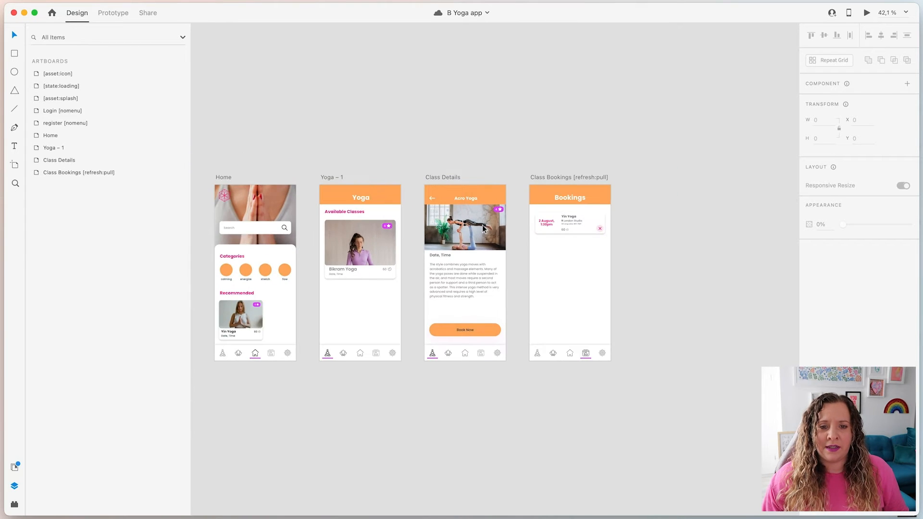
pyautogui.hscroll(-5, 330, 123)
# Switch to Prototype mode and select all to display every prototype wire, then deselect
pyautogui.scroll(-3, 482, 140)
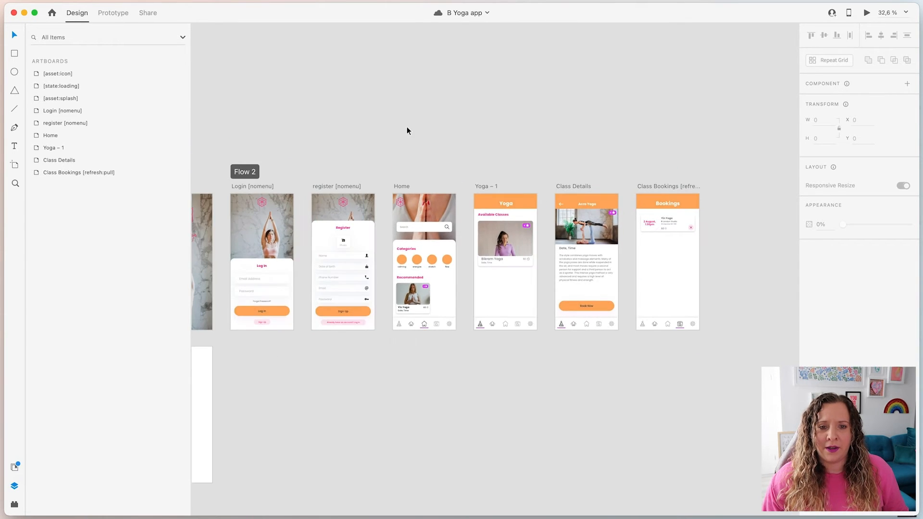
pyautogui.scroll(2, 399, 137)
pyautogui.click(113, 12)
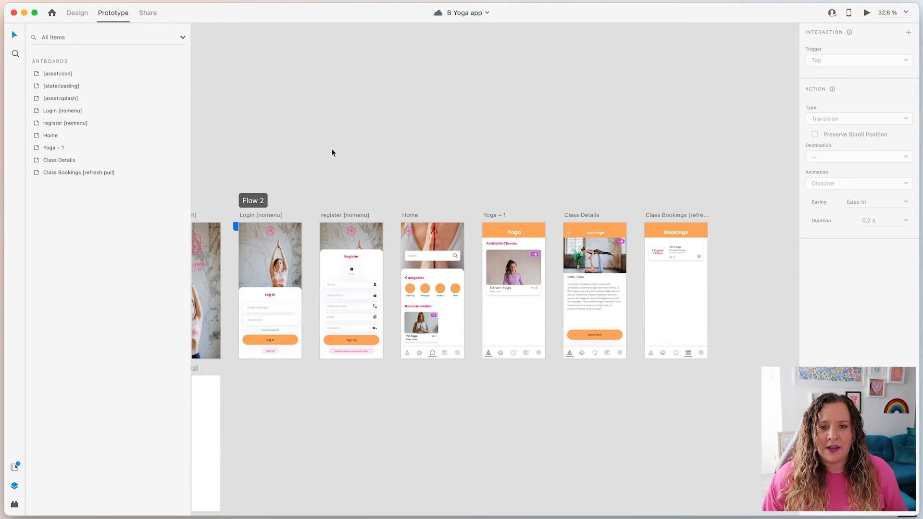
pyautogui.press('super+a')
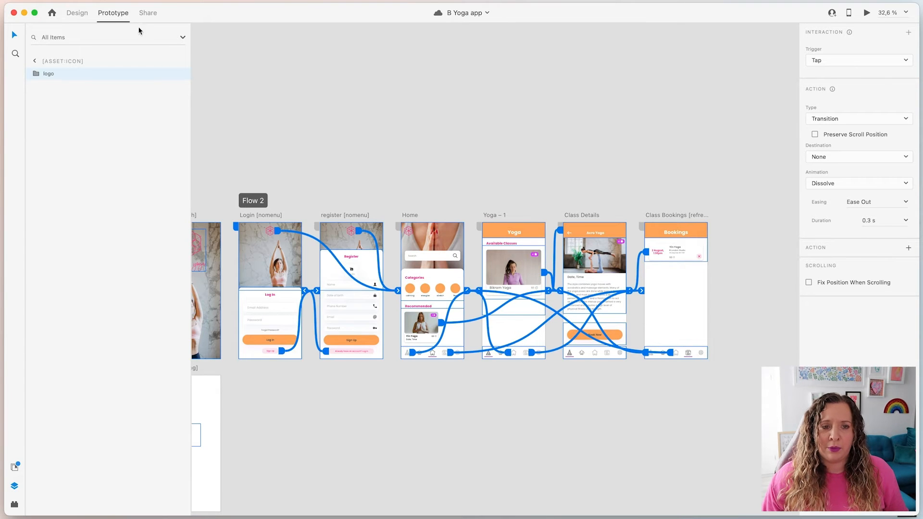
pyautogui.click(307, 416)
# Check that the Login screen's Sign Up link leads to the register screen
pyautogui.scroll(5, 245, 321)
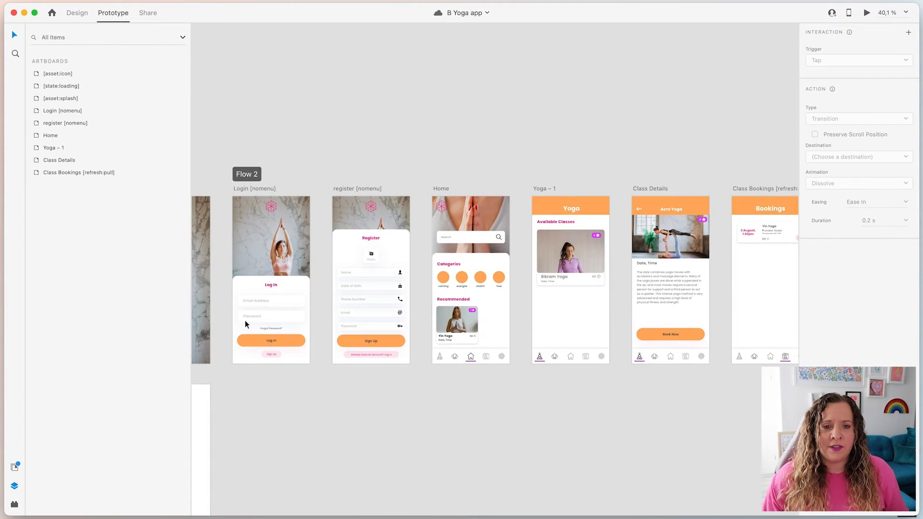
pyautogui.scroll(1, 307, 379)
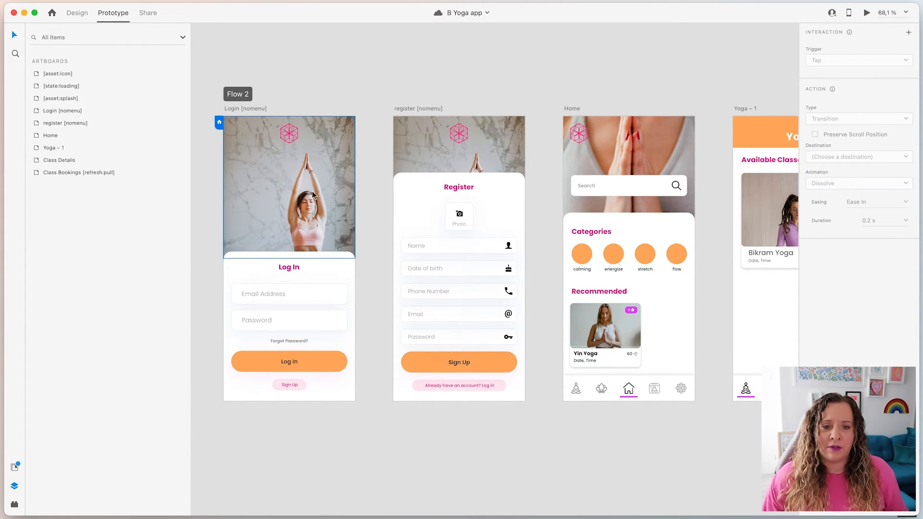
pyautogui.click(291, 384)
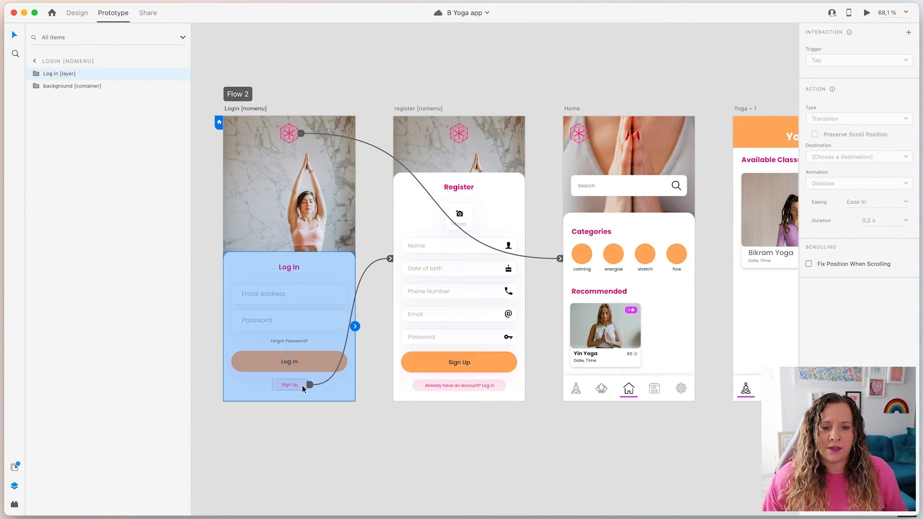
pyautogui.doubleClick(298, 385)
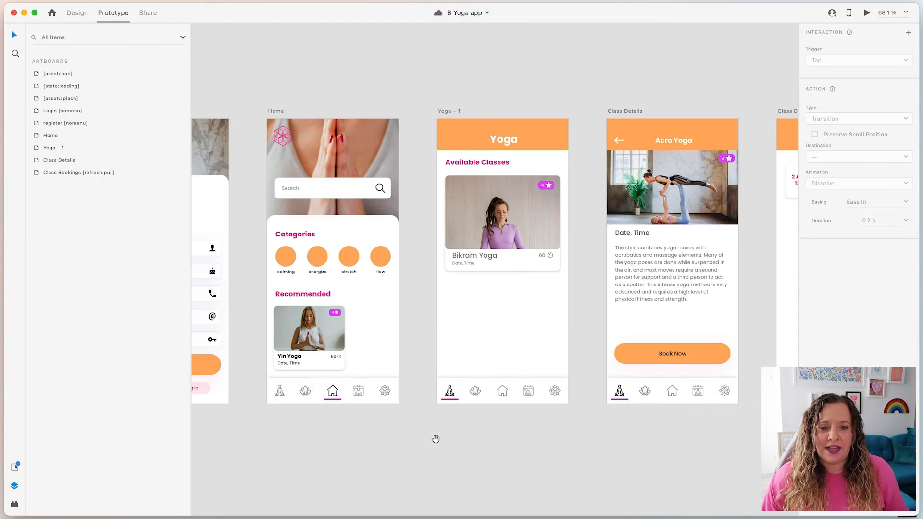
pyautogui.click(370, 398)
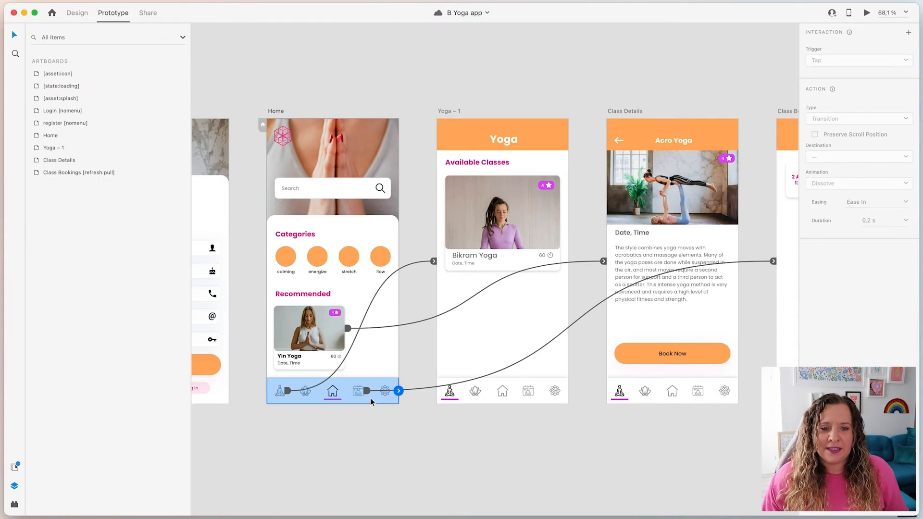
pyautogui.doubleClick(289, 390)
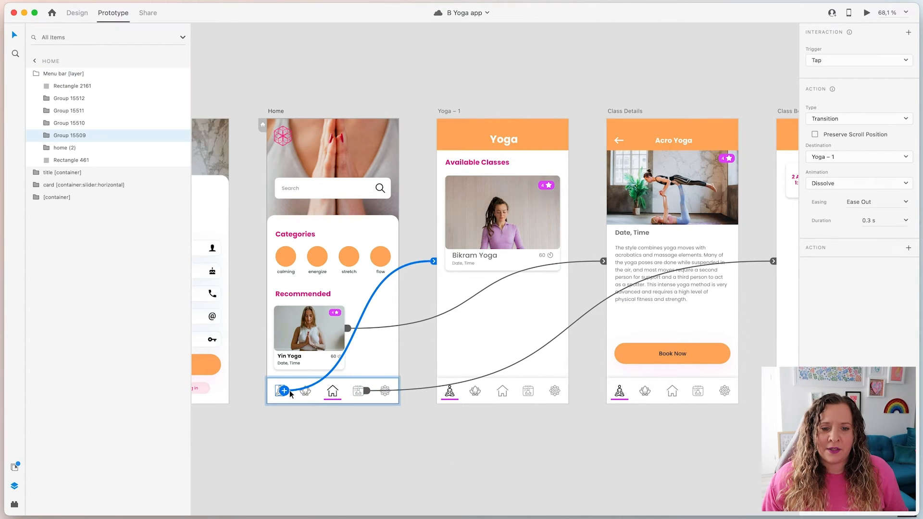
pyautogui.click(367, 391)
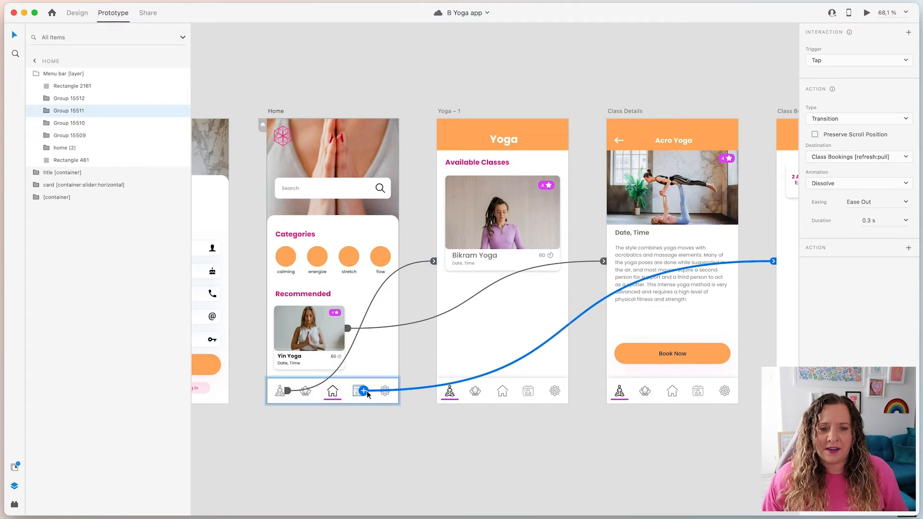
pyautogui.moveTo(585, 426); pyautogui.dragTo(515, 434)
pyautogui.click(545, 113)
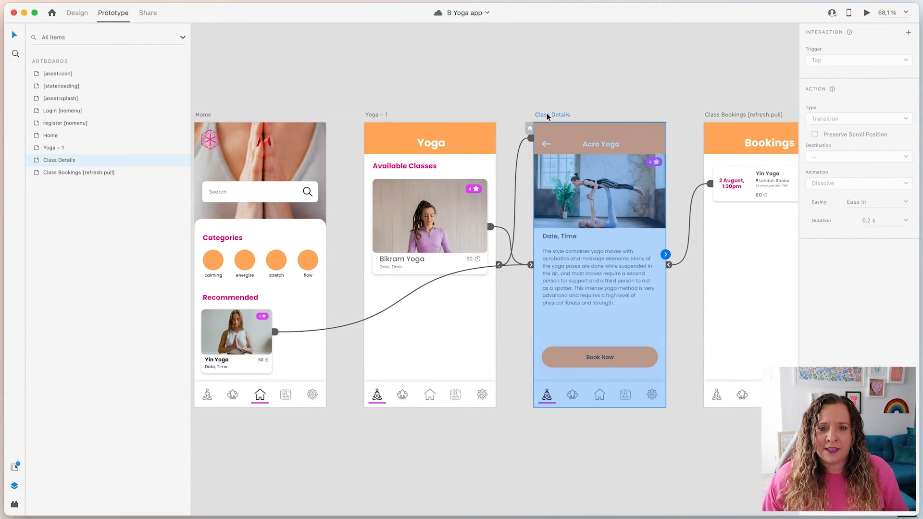
pyautogui.click(260, 335)
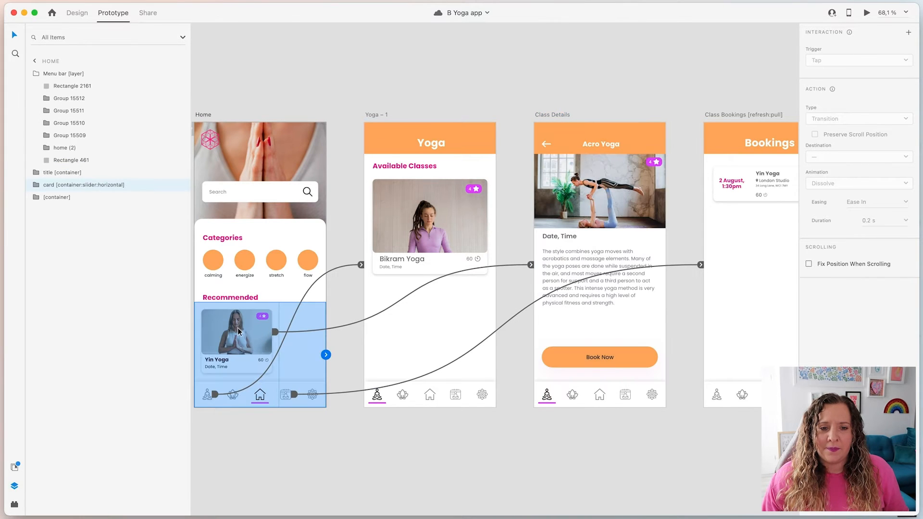
pyautogui.doubleClick(270, 334)
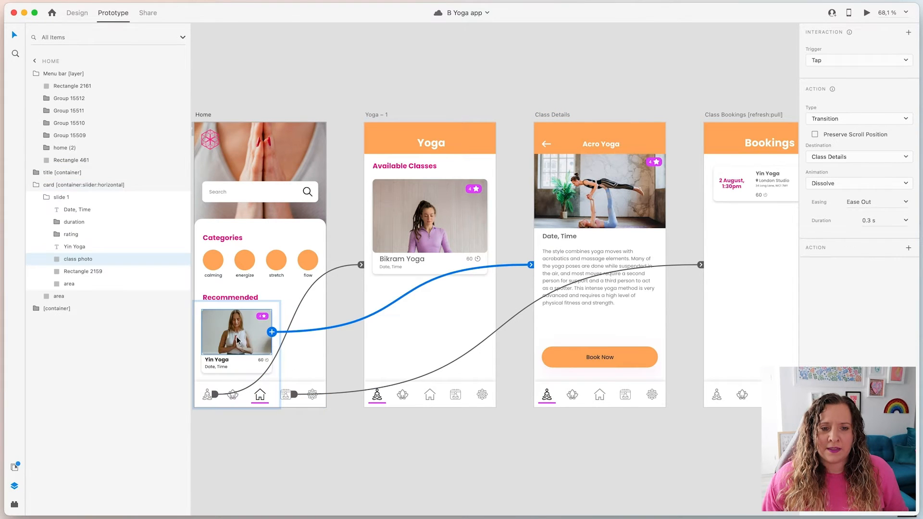
pyautogui.click(448, 223)
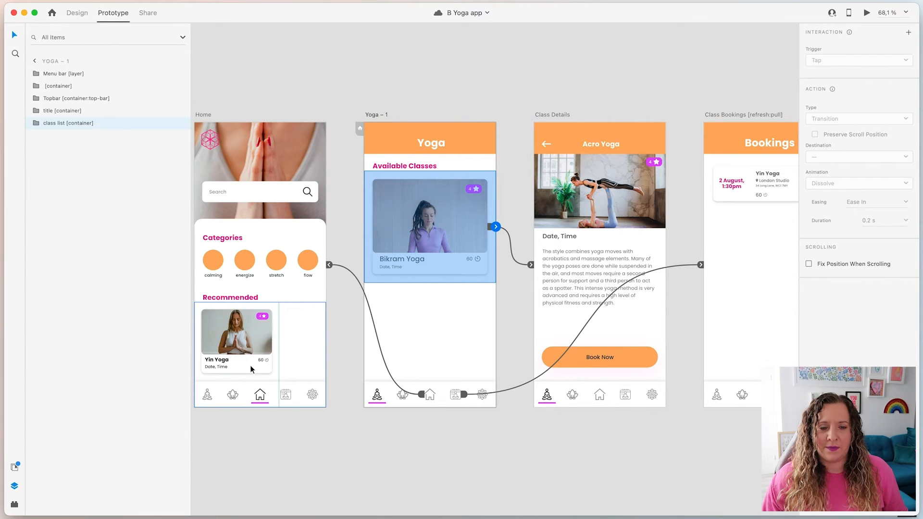
pyautogui.scroll(-5, 479, 430)
pyautogui.click(414, 165)
pyautogui.scroll(-3, 414, 165)
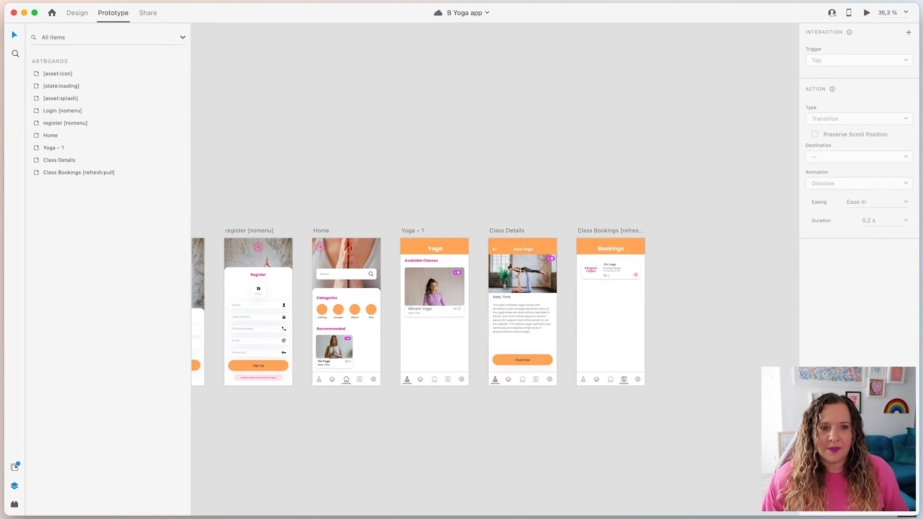
# Return to Design mode and select the [asset:icon] and [asset:splash] artboards
pyautogui.click(79, 13)
pyautogui.hscroll(-10, 356, 161)
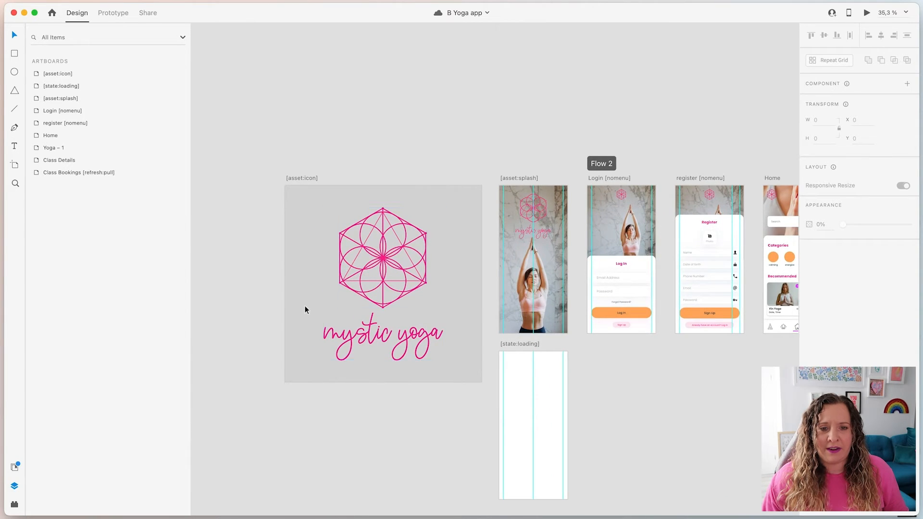
pyautogui.scroll(2, 305, 309)
pyautogui.click(302, 136)
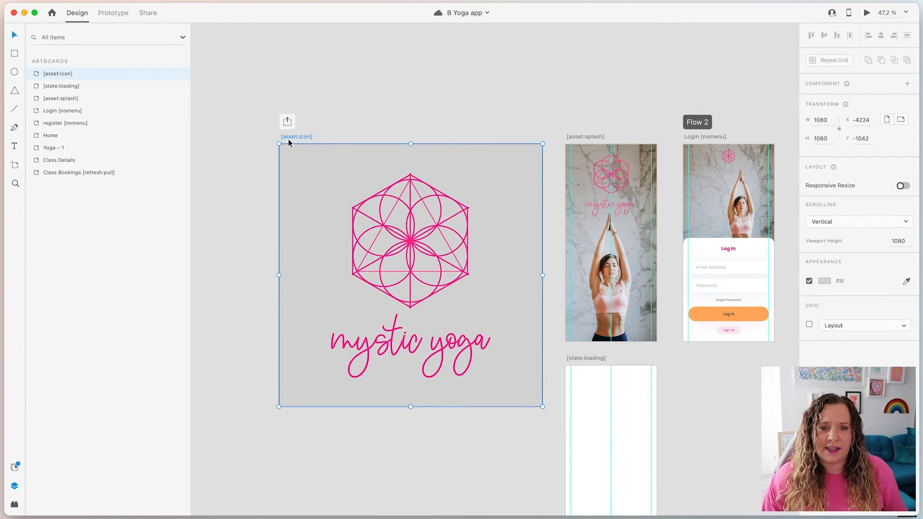
pyautogui.hscroll(5, 503, 111)
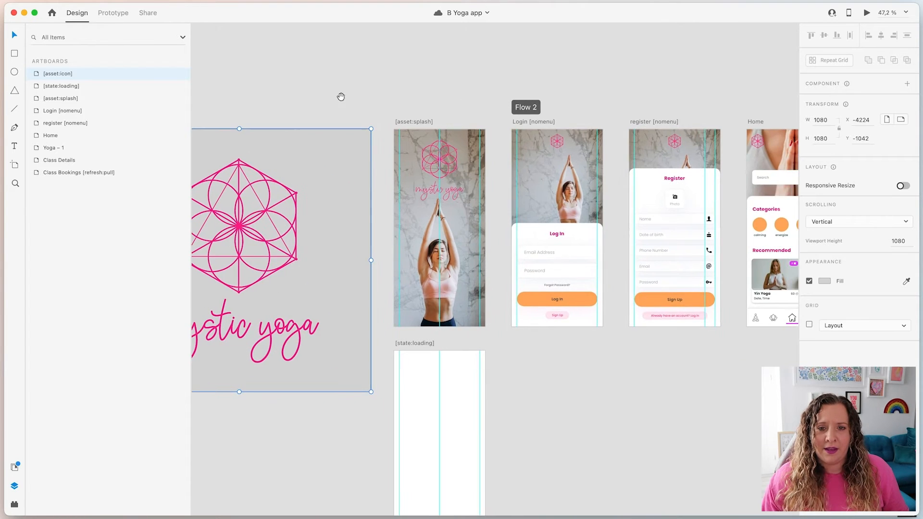
pyautogui.click(411, 122)
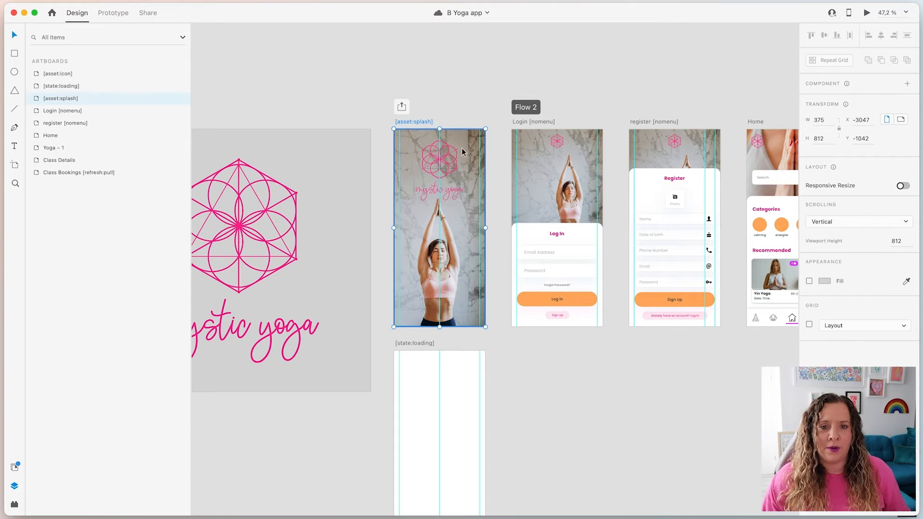
# Bring the [state:loading] artboard into view and focus on its layers
pyautogui.click(538, 405)
pyautogui.moveTo(538, 406); pyautogui.dragTo(539, 255)
pyautogui.click(414, 197)
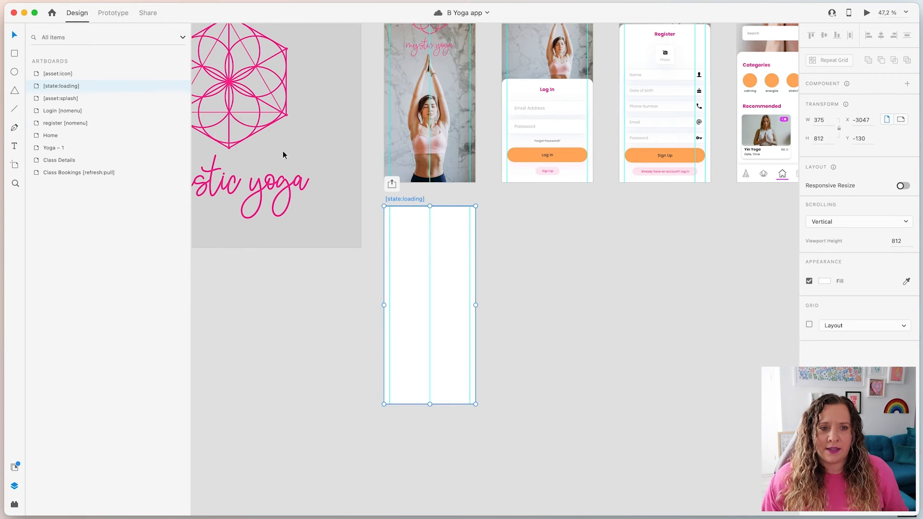
pyautogui.doubleClick(37, 86)
# Toggle a magenta fill on and off the loading screen's Lottie component and check its layer name
pyautogui.click(94, 75)
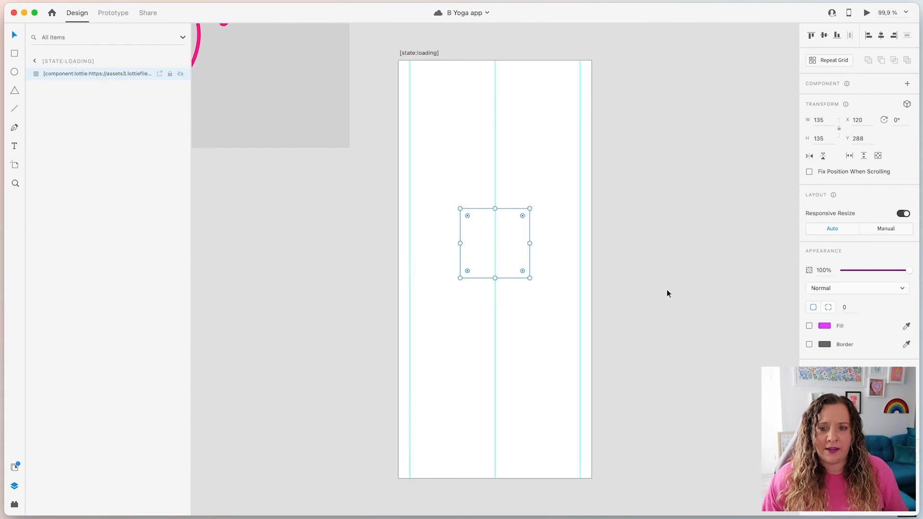
pyautogui.click(809, 327)
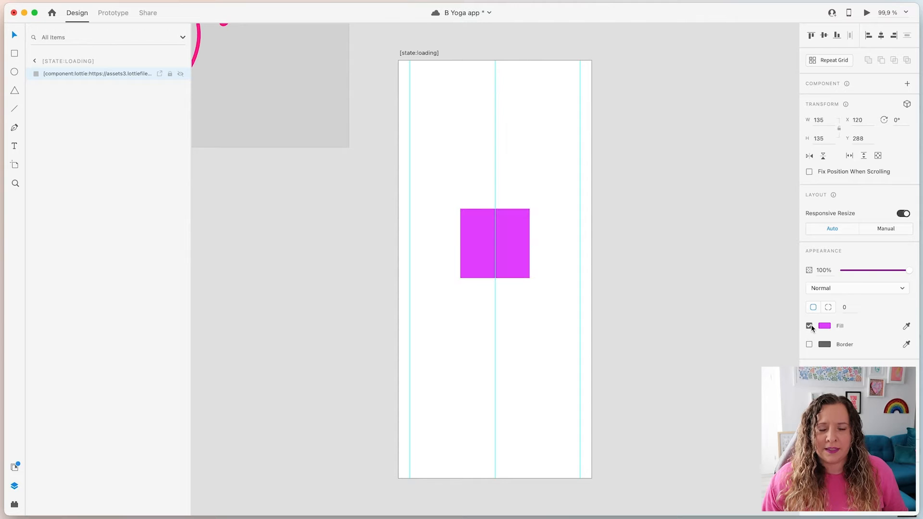
pyautogui.click(809, 326)
pyautogui.moveTo(191, 272); pyautogui.dragTo(277, 274)
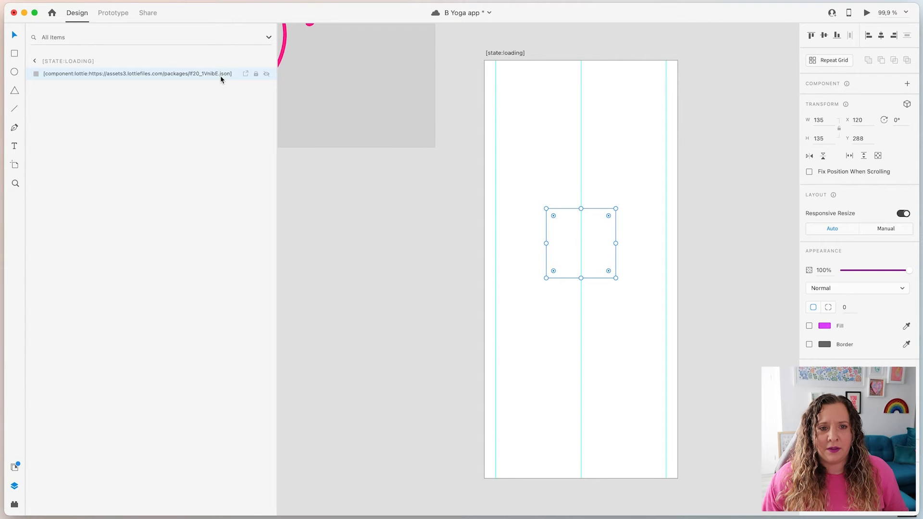
pyautogui.moveTo(275, 138); pyautogui.dragTo(140, 152)
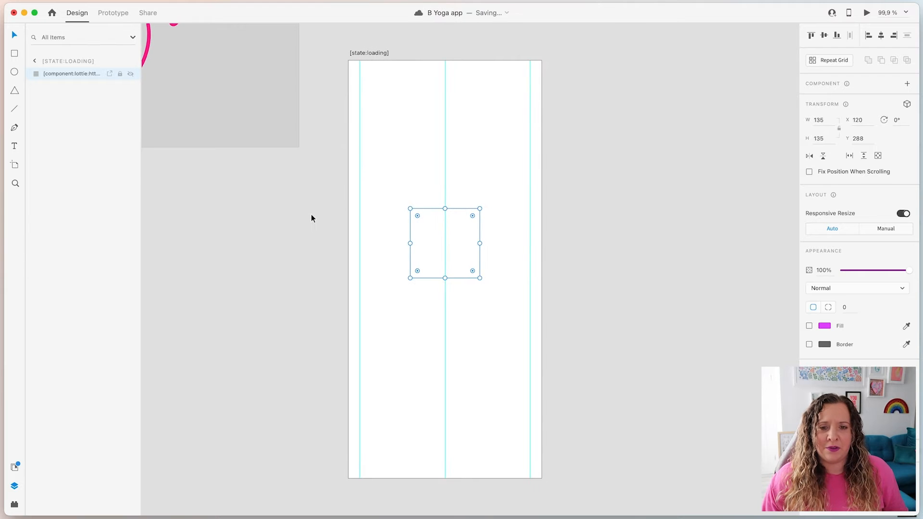
# Deselect, zoom out to show all app artboards, and launch the Bravo Studio plugin
pyautogui.click(315, 238)
pyautogui.scroll(-5, 315, 237)
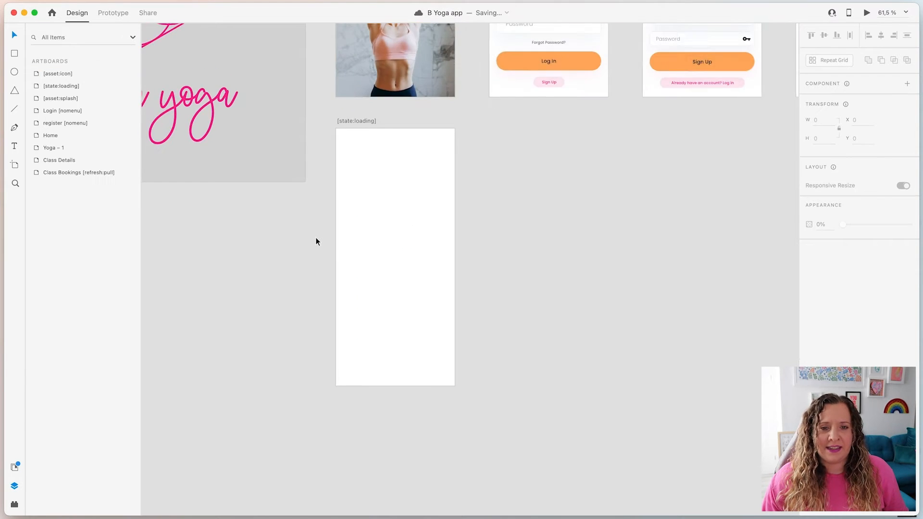
pyautogui.scroll(-5, 316, 238)
pyautogui.moveTo(525, 266); pyautogui.dragTo(526, 346)
pyautogui.click(15, 505)
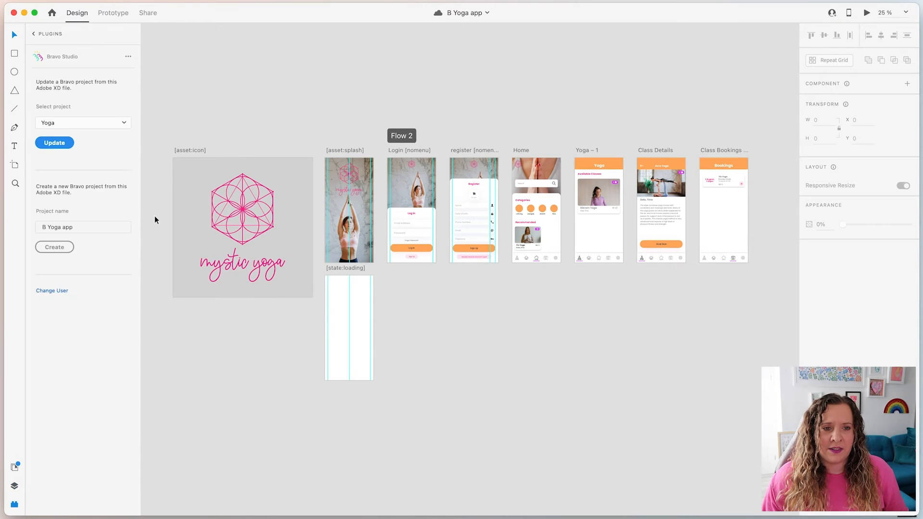
# Reopen Bravo Studio, keep Yoga as the target project, and select the 'B Yoga app' name
pyautogui.click(34, 34)
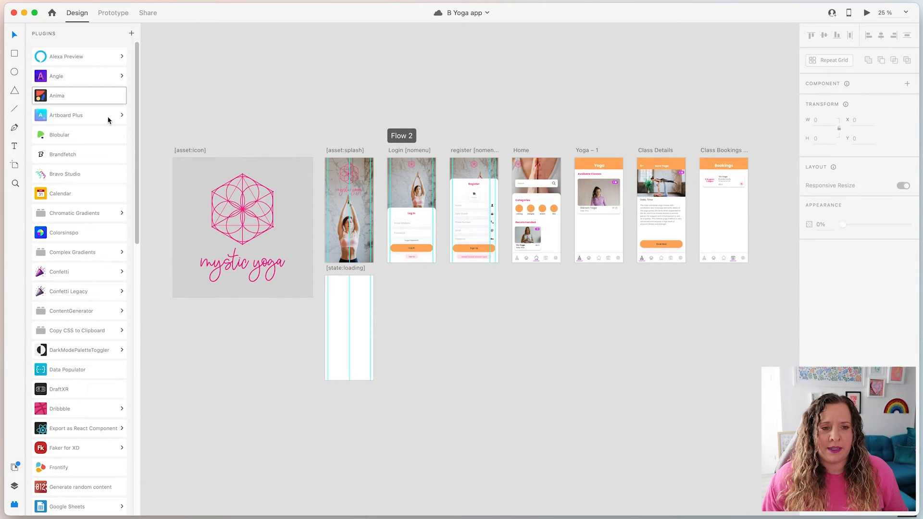
pyautogui.click(95, 174)
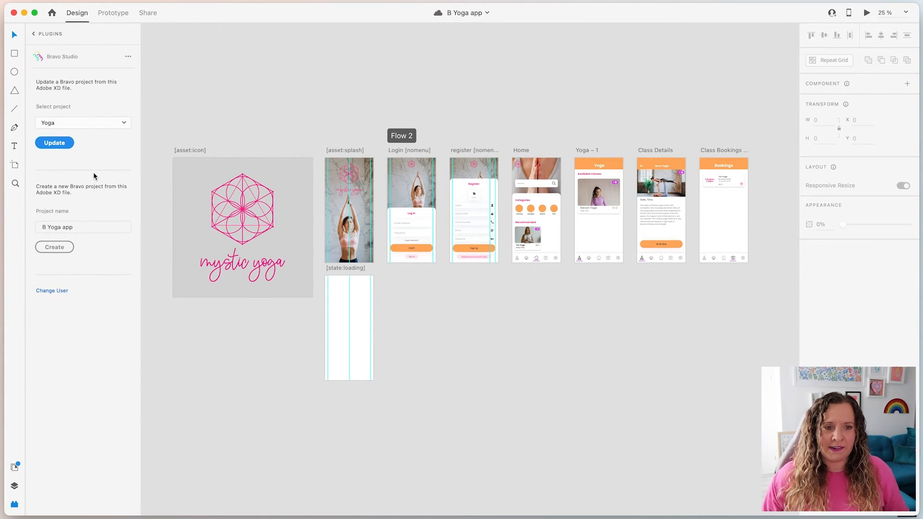
pyautogui.click(117, 122)
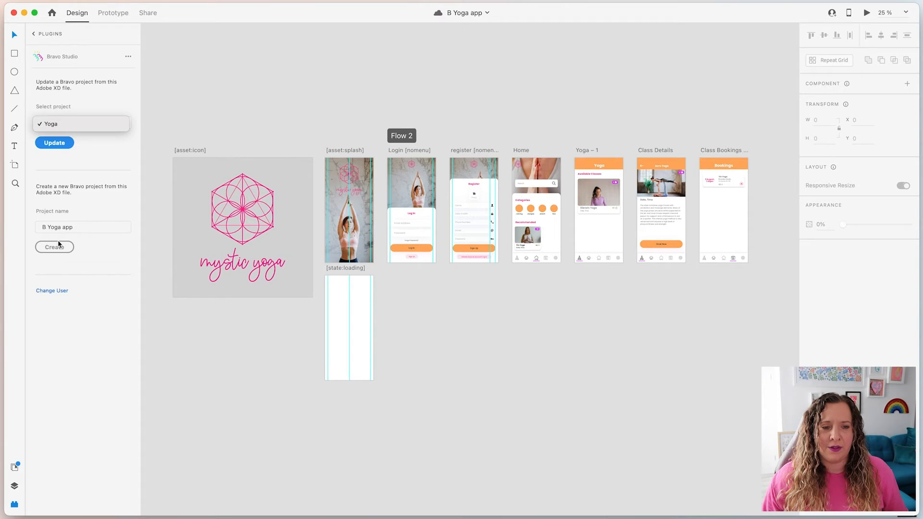
pyautogui.click(93, 163)
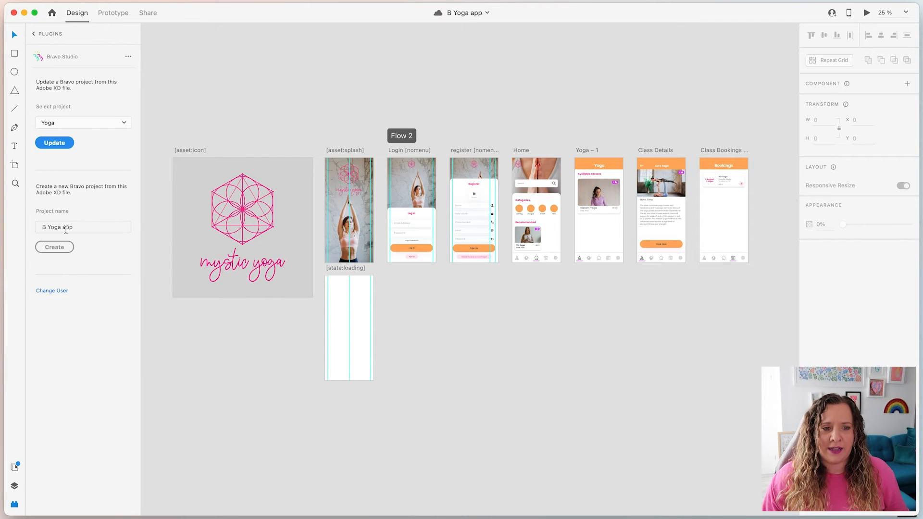
pyautogui.tripleClick(72, 228)
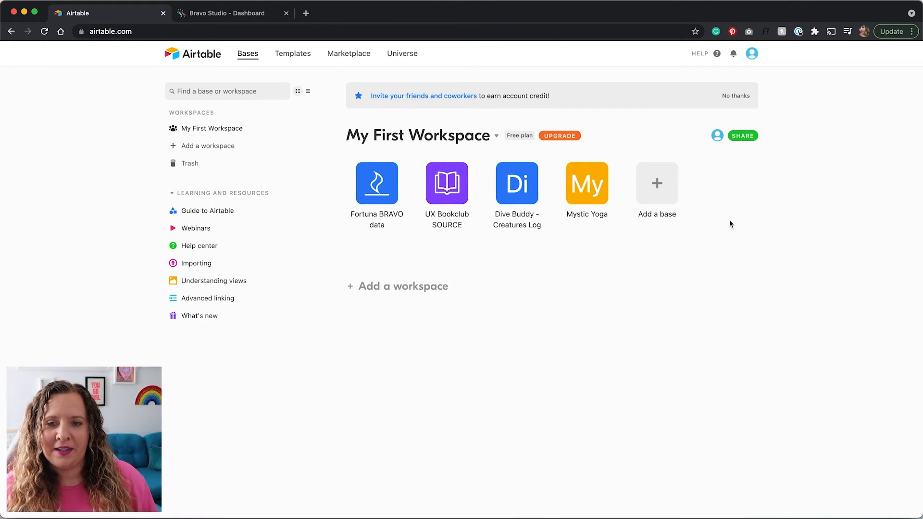
# Glance at the Add a base options, dismiss them, and open the Mystic Yoga base
pyautogui.click(660, 190)
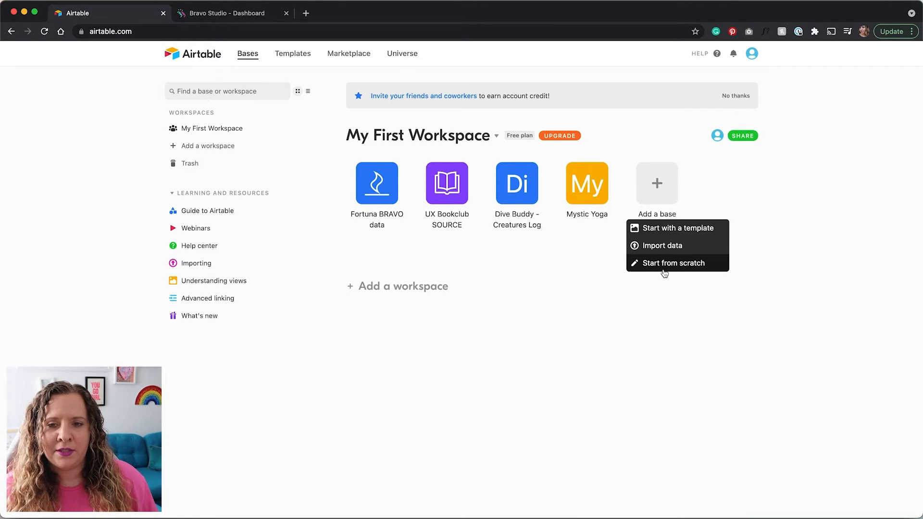
pyautogui.click(579, 266)
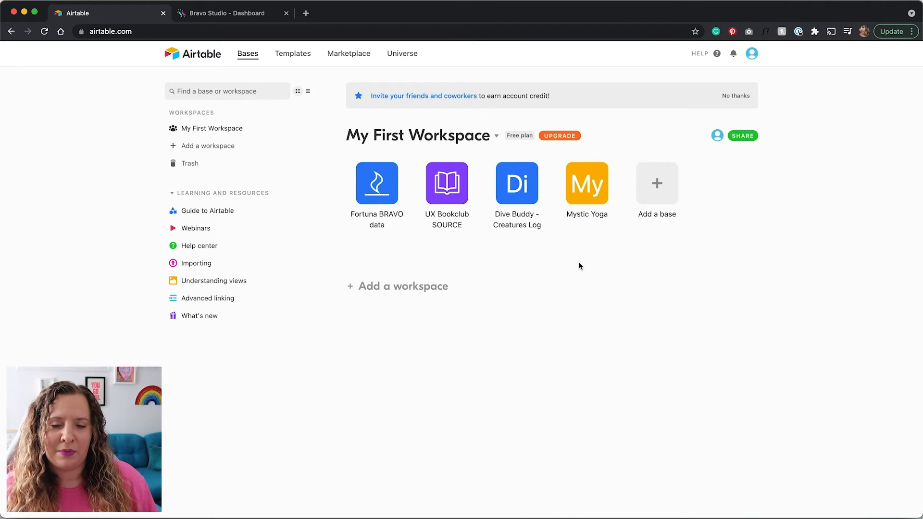
pyautogui.click(587, 184)
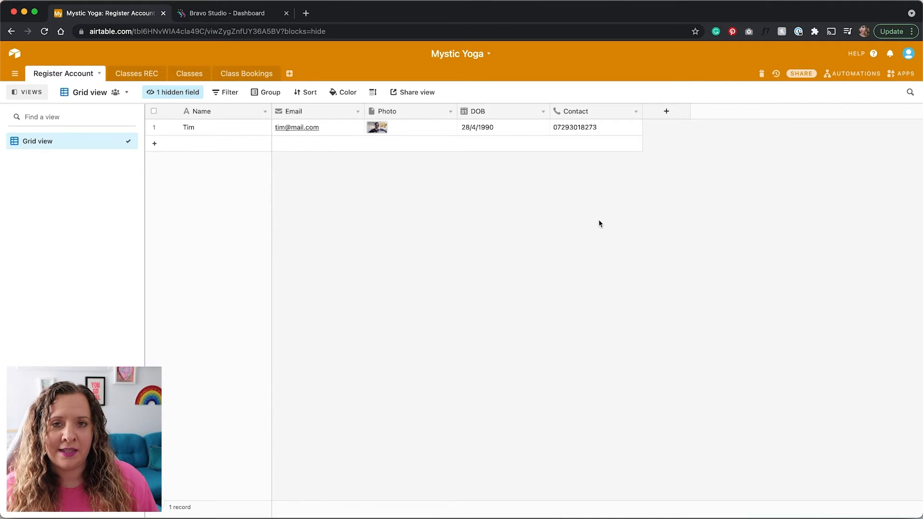
# Open the Classes REC table and confirm Date stays a single line text field
pyautogui.click(131, 75)
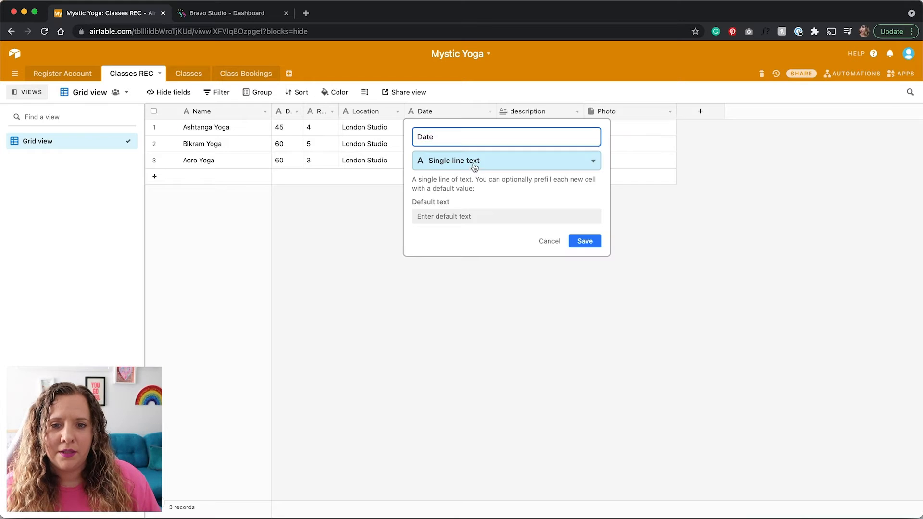
pyautogui.click(473, 164)
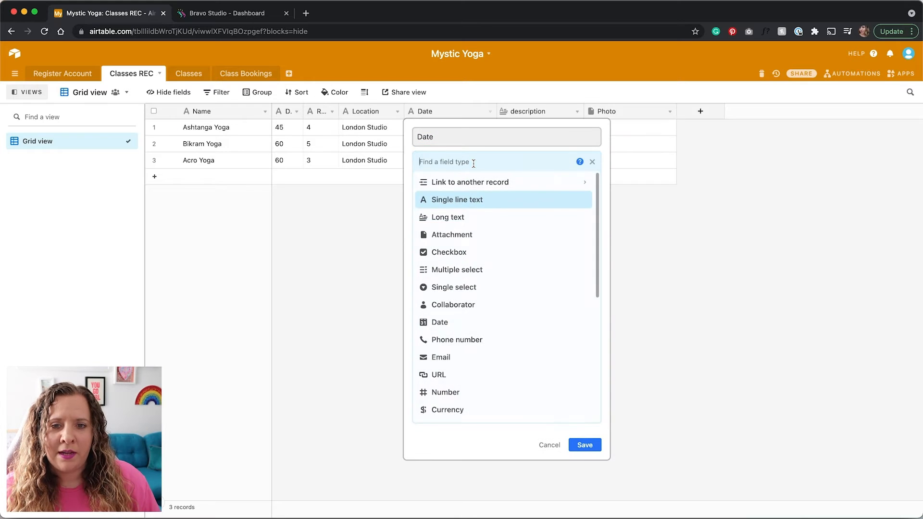
pyautogui.click(480, 200)
pyautogui.click(660, 248)
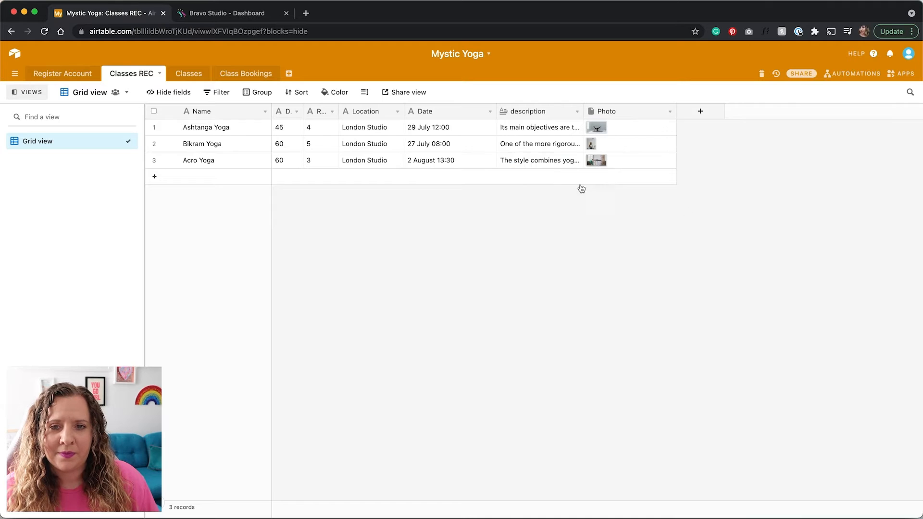
# Review the description and Photo field settings, closing each unchanged
pyautogui.doubleClick(532, 109)
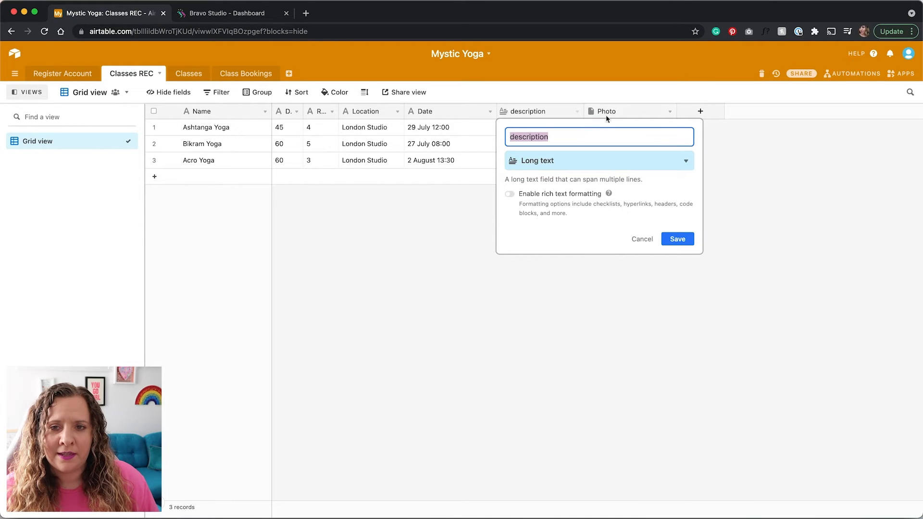
pyautogui.click(775, 152)
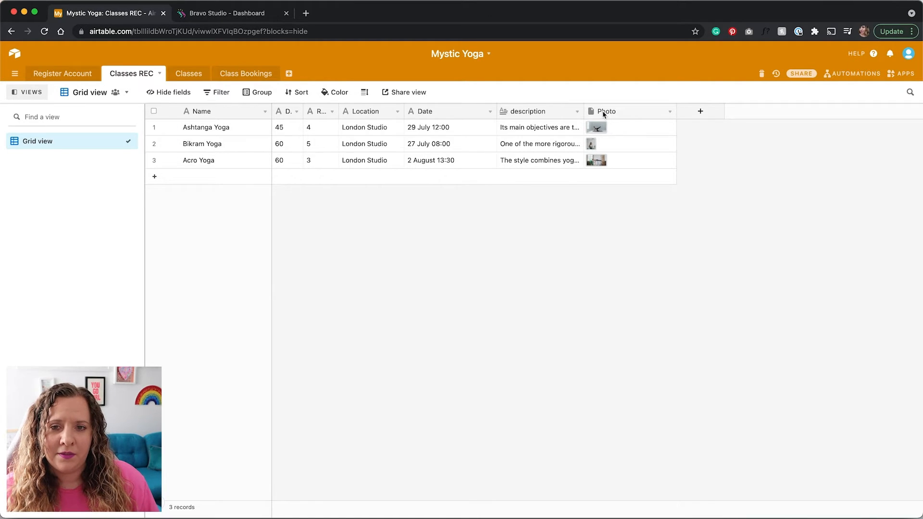
pyautogui.doubleClick(601, 111)
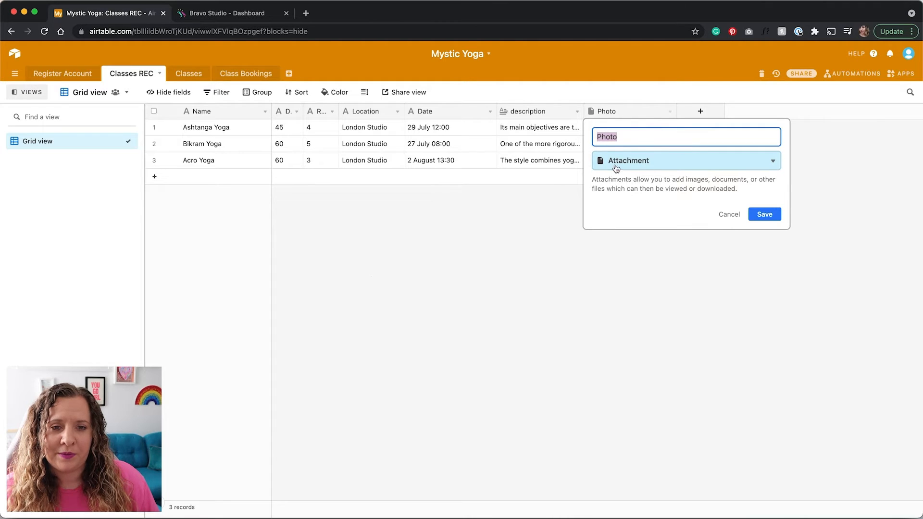
pyautogui.click(329, 252)
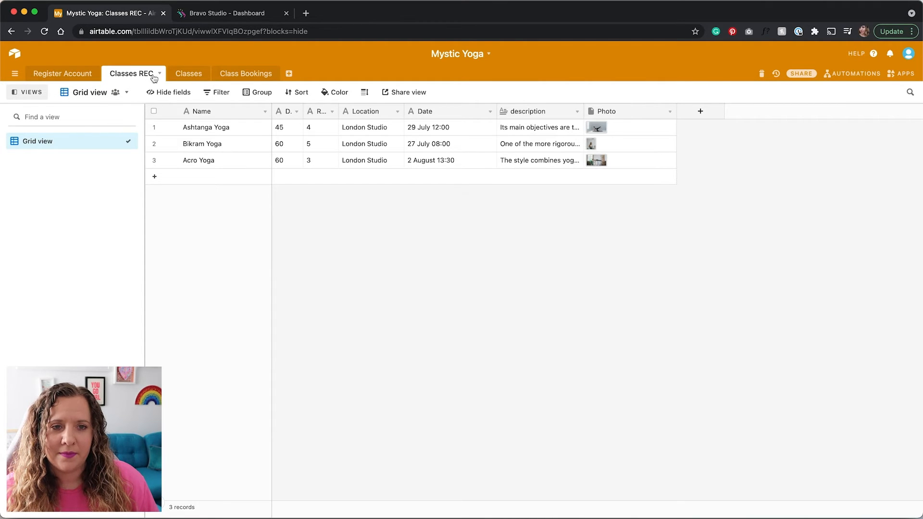
# Browse the Classes and Class Bookings tables, finishing on the Register Account table
pyautogui.click(183, 76)
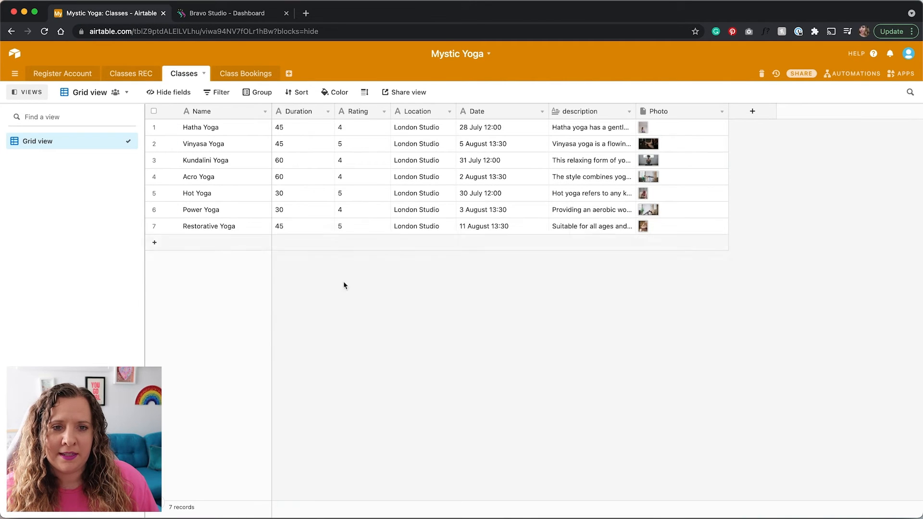
pyautogui.click(260, 75)
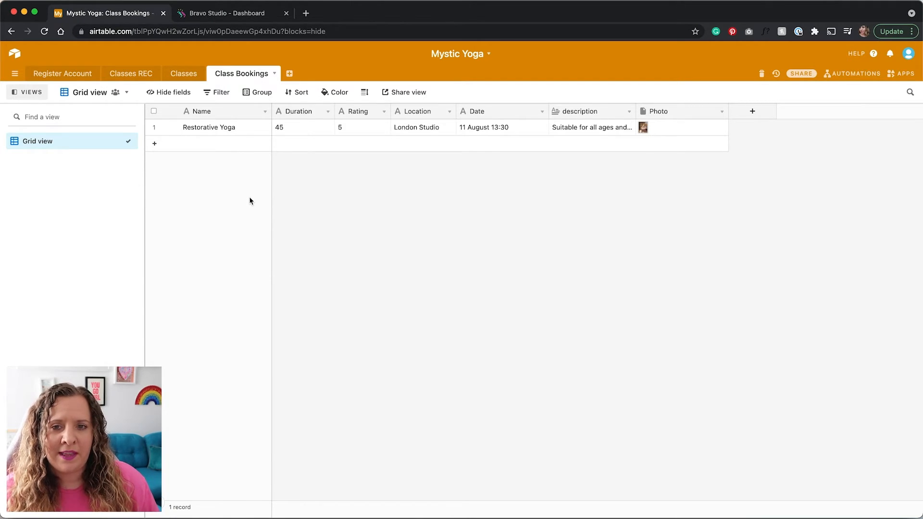
pyautogui.click(64, 78)
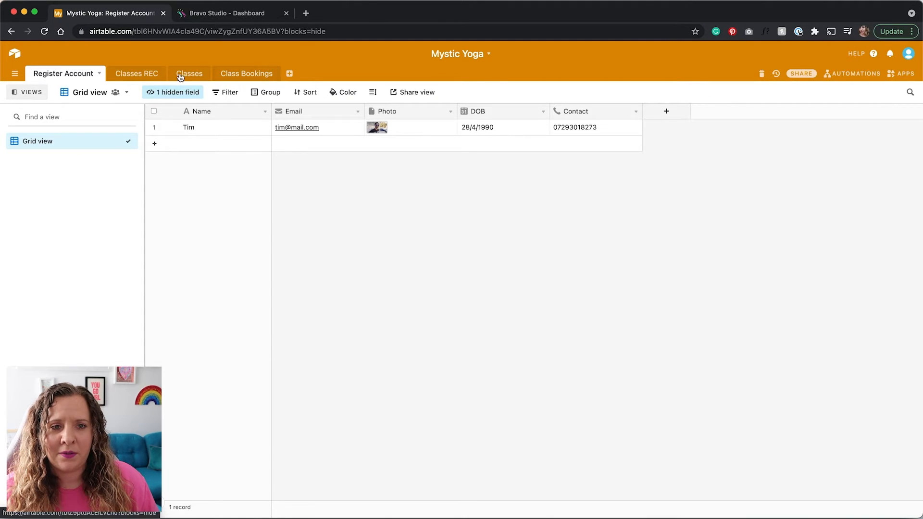
pyautogui.click(231, 74)
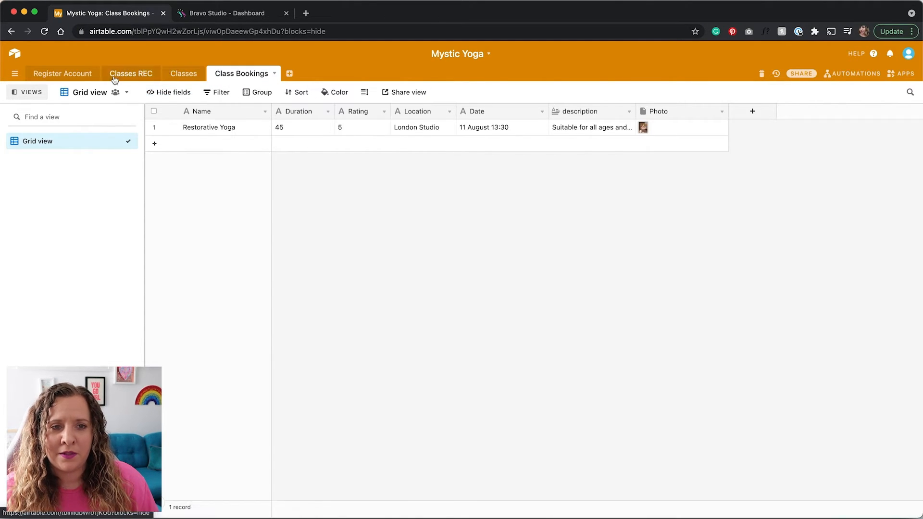
pyautogui.click(71, 75)
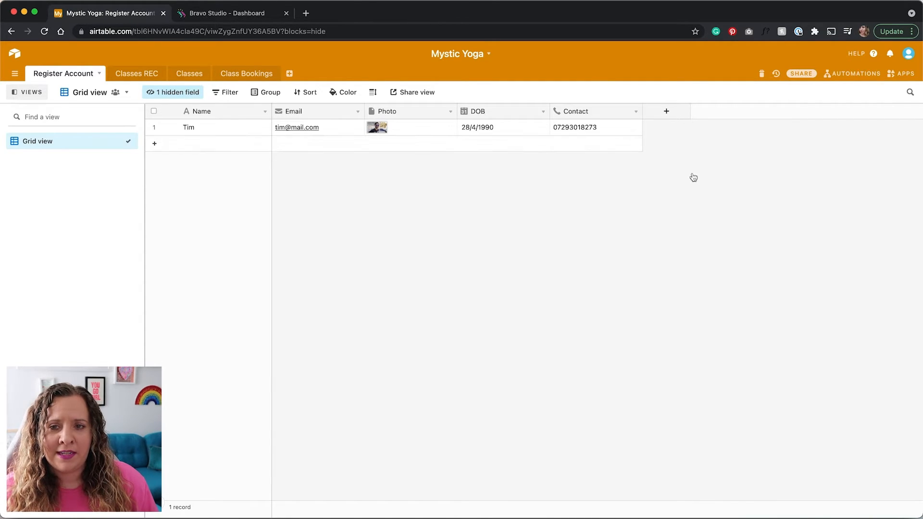
# Share the Mystic Yoga base as a private read-only link, select its URL, and go to Bravo Studio
pyautogui.click(804, 74)
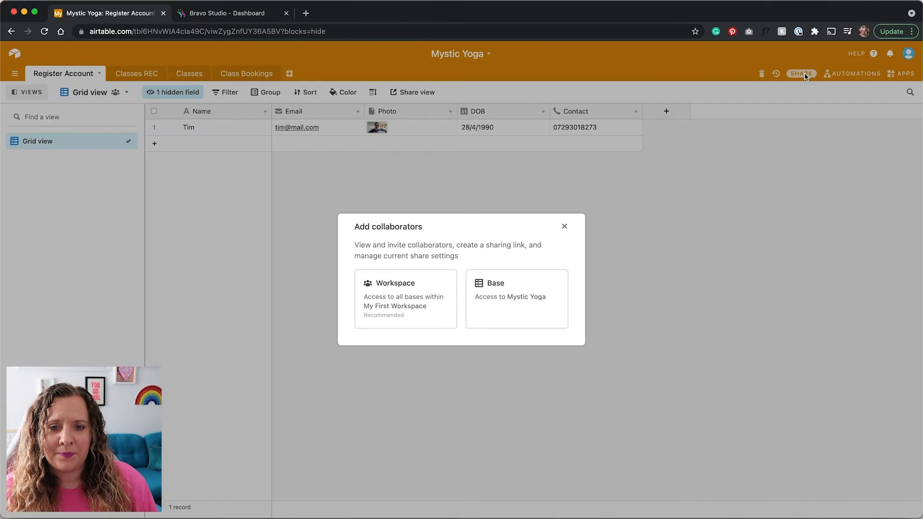
pyautogui.click(515, 307)
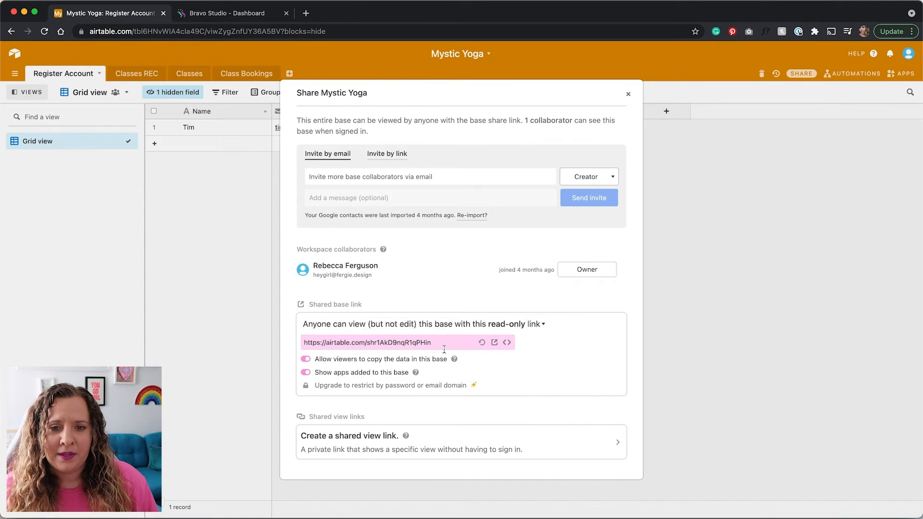
pyautogui.click(422, 325)
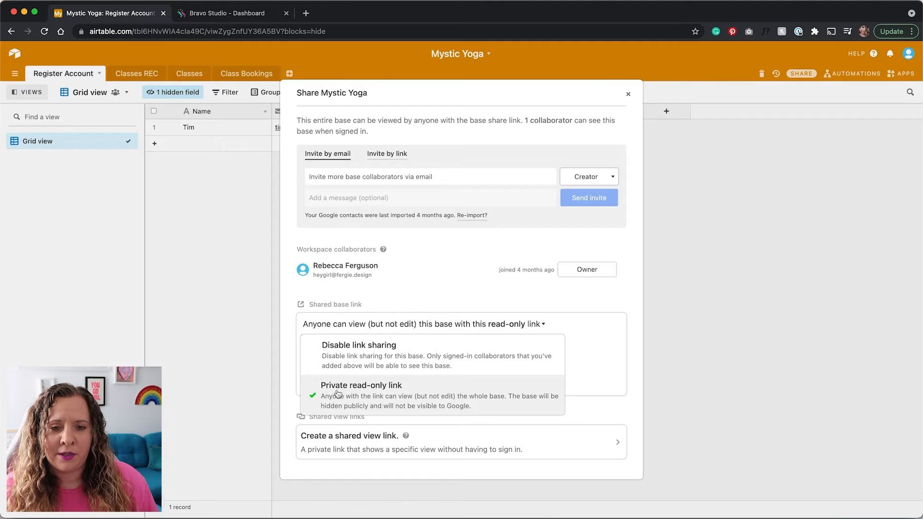
pyautogui.click(386, 397)
pyautogui.click(449, 343)
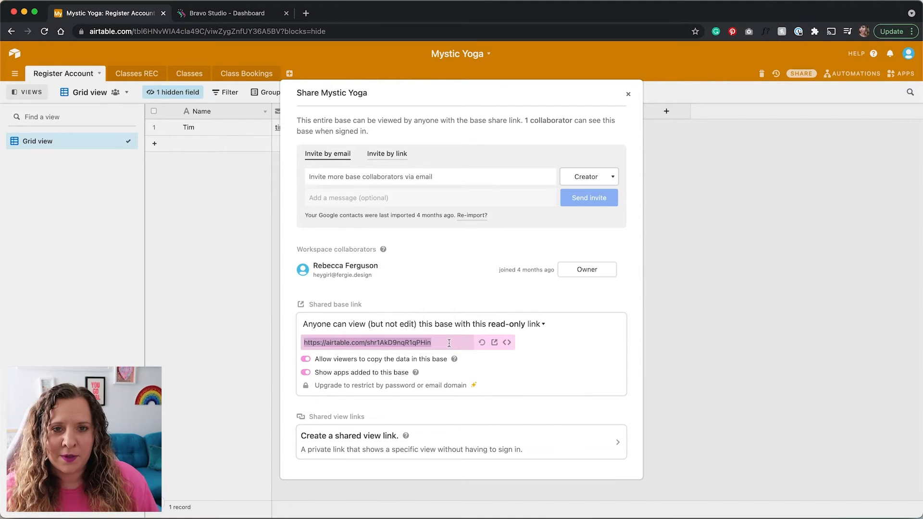
pyautogui.click(214, 18)
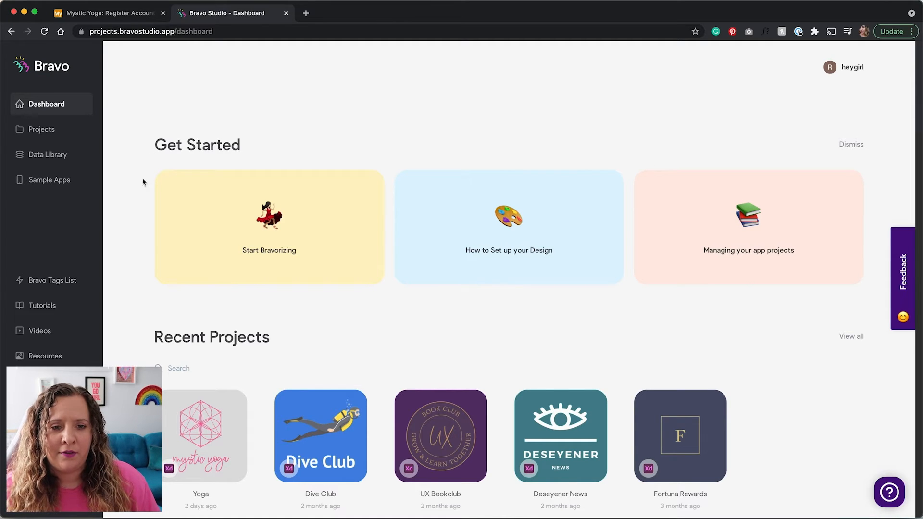
# Start an Airtable Wizard collection in the Data Library from the pasted base share link
pyautogui.scroll(-2, 130, 250)
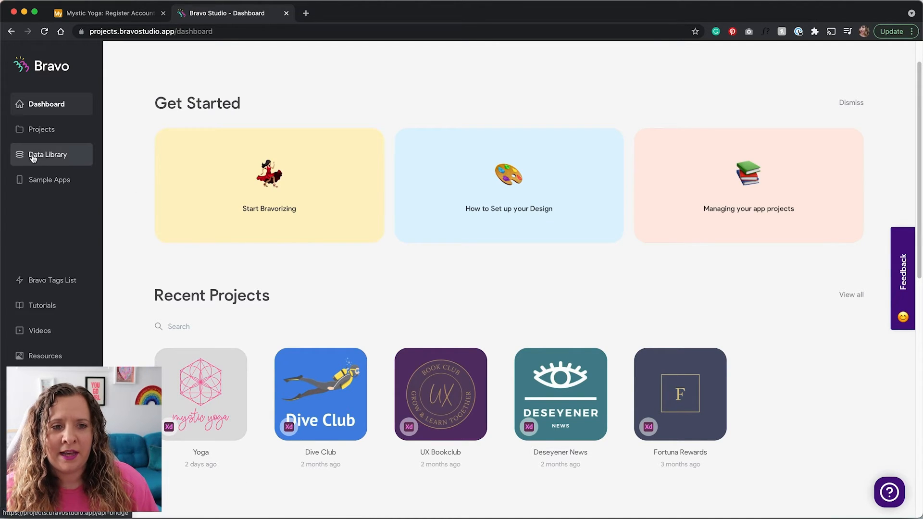
pyautogui.click(57, 155)
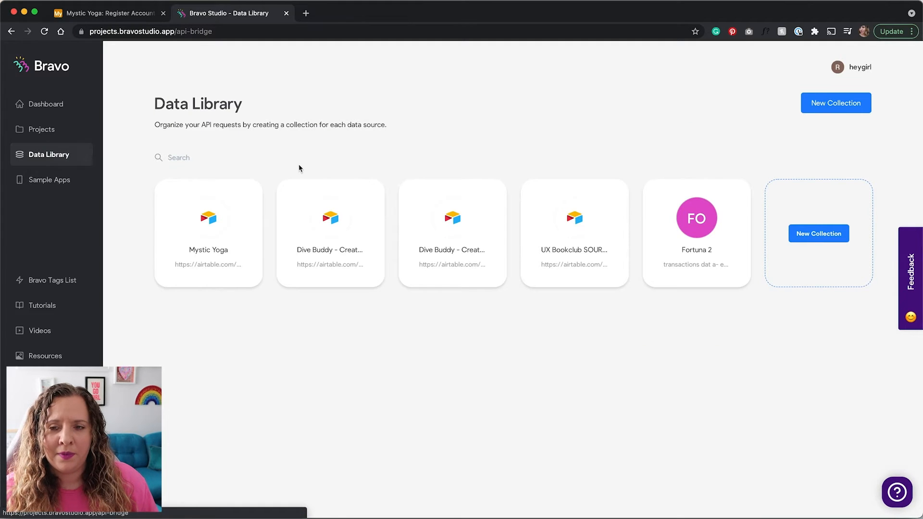
pyautogui.click(819, 235)
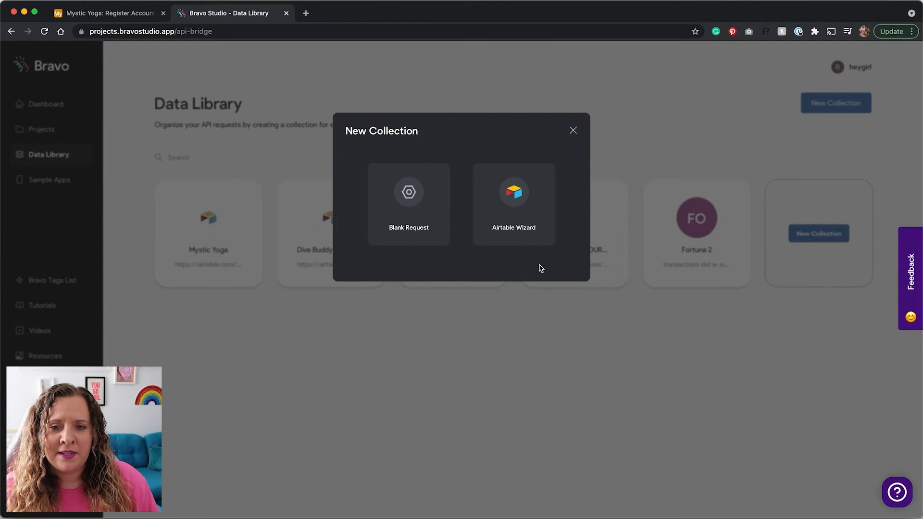
pyautogui.click(530, 212)
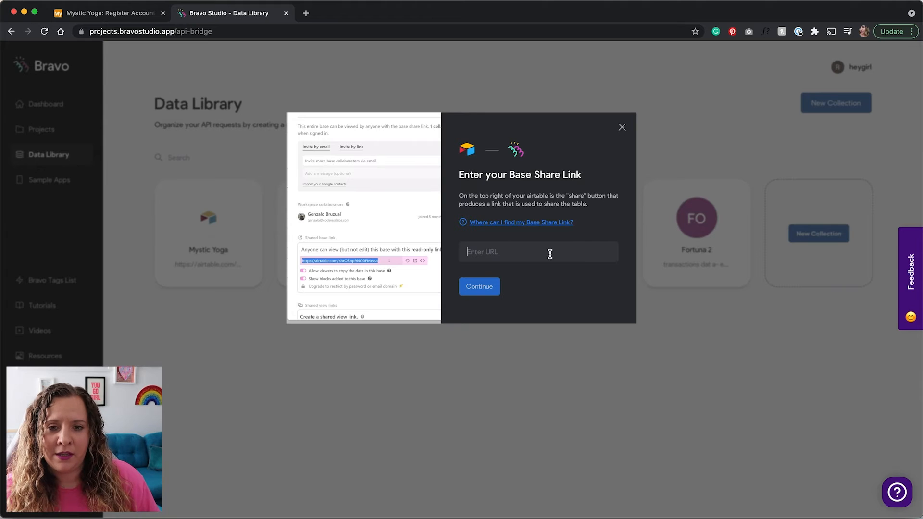
pyautogui.press('super+v')
pyautogui.click(477, 286)
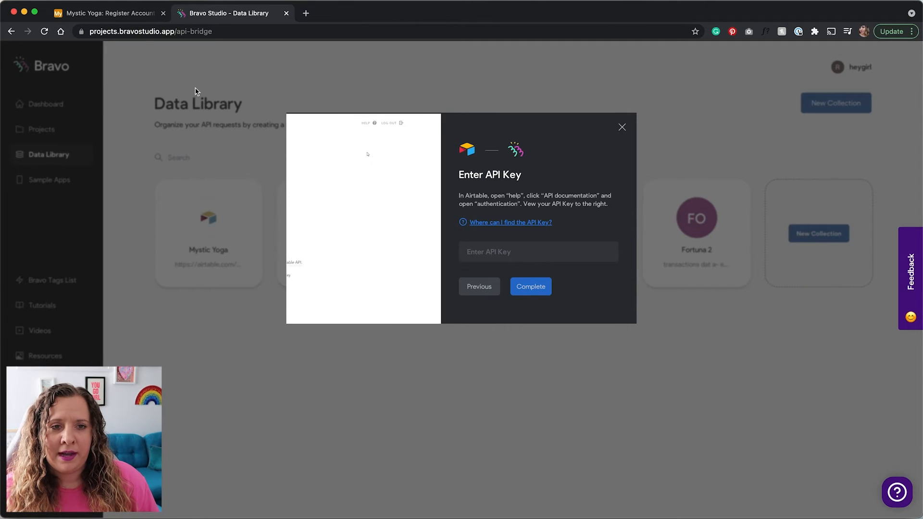
# Close Airtable's Share dialog and view the personal API key on the Account overview page
pyautogui.click(116, 17)
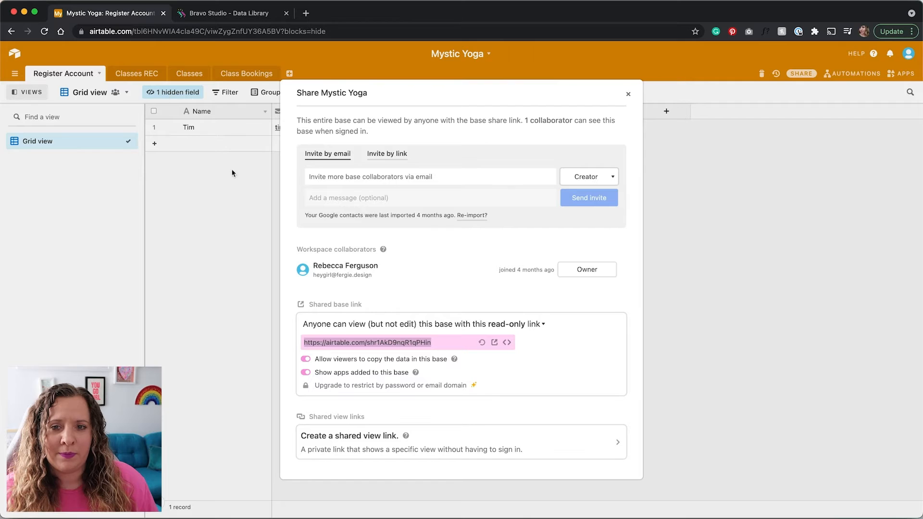
pyautogui.click(697, 211)
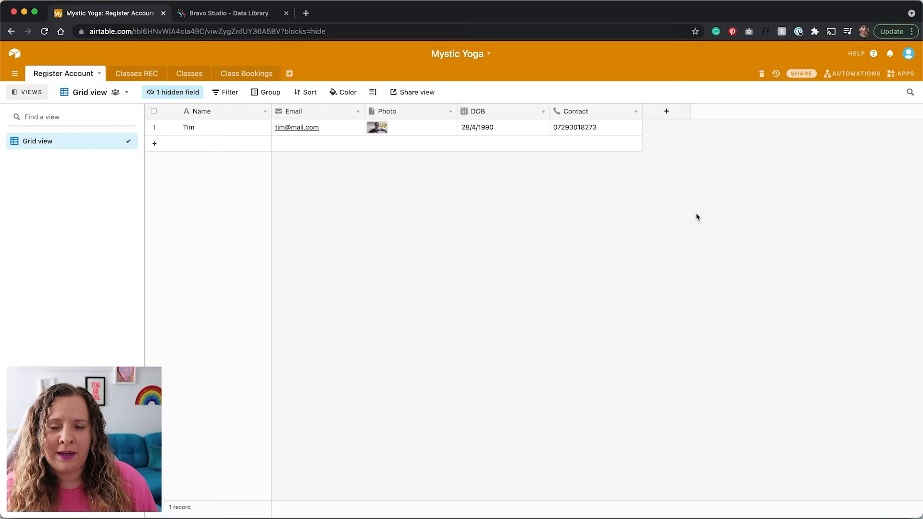
pyautogui.click(908, 53)
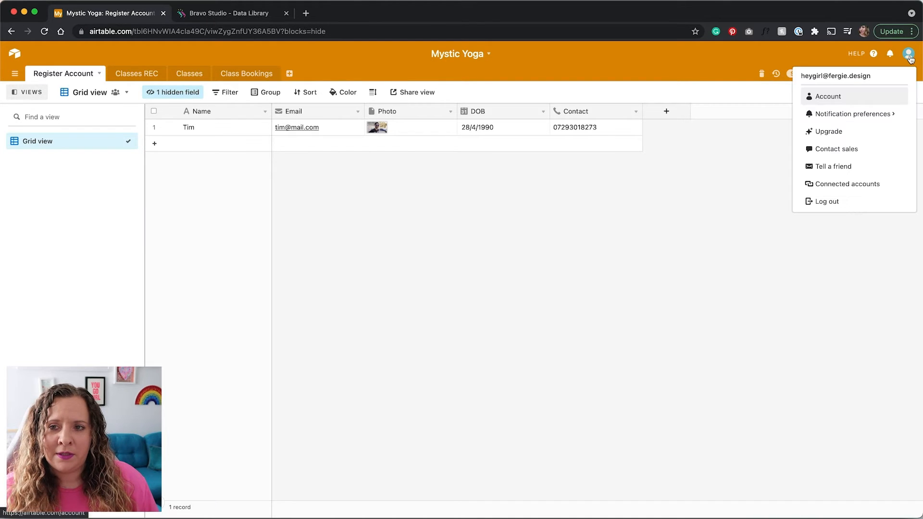
pyautogui.keyDown('super'); pyautogui.click(850, 95); pyautogui.keyUp('super')
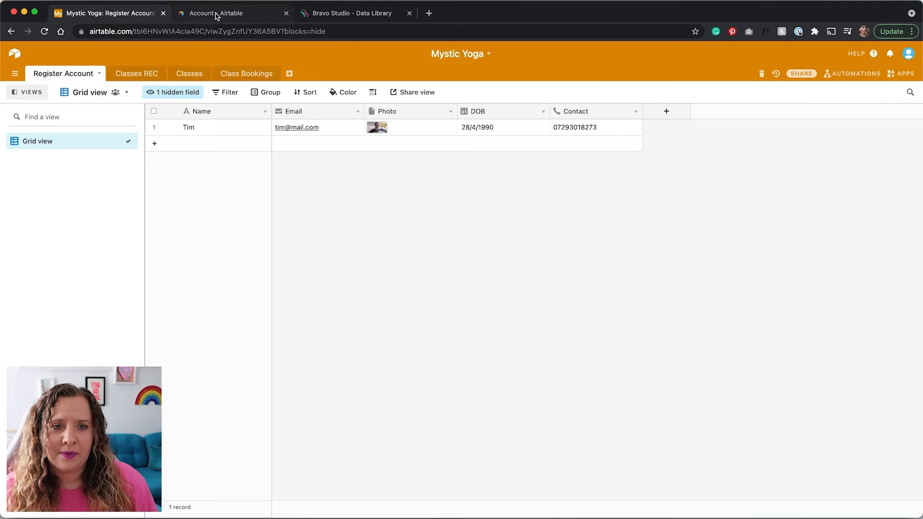
pyautogui.click(216, 14)
pyautogui.scroll(-3, 276, 267)
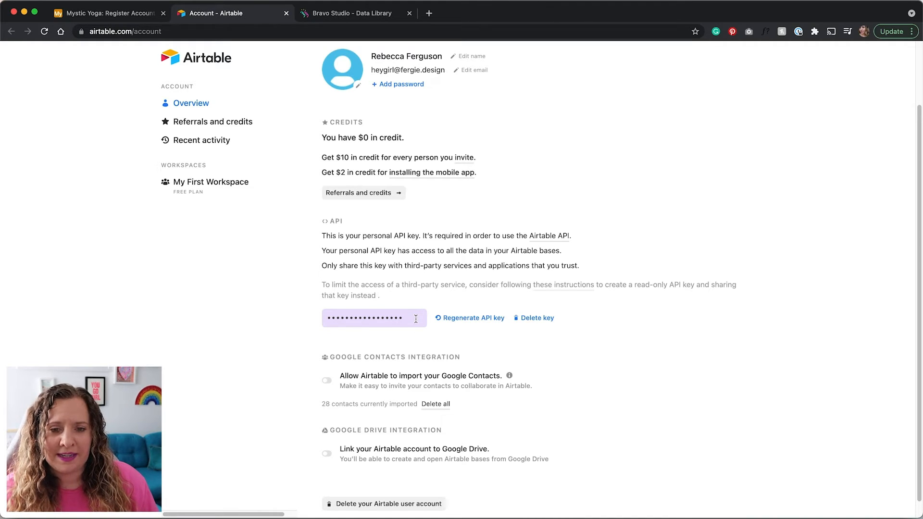
pyautogui.hotkey('ctrl', 'Tab')
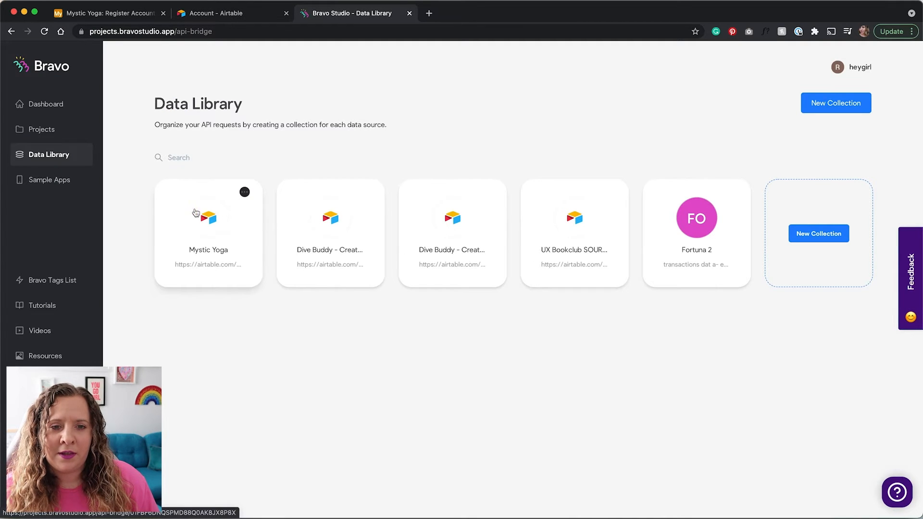
# Add a new request to the Mystic Yoga collection and rename it 'New User'
pyautogui.click(220, 256)
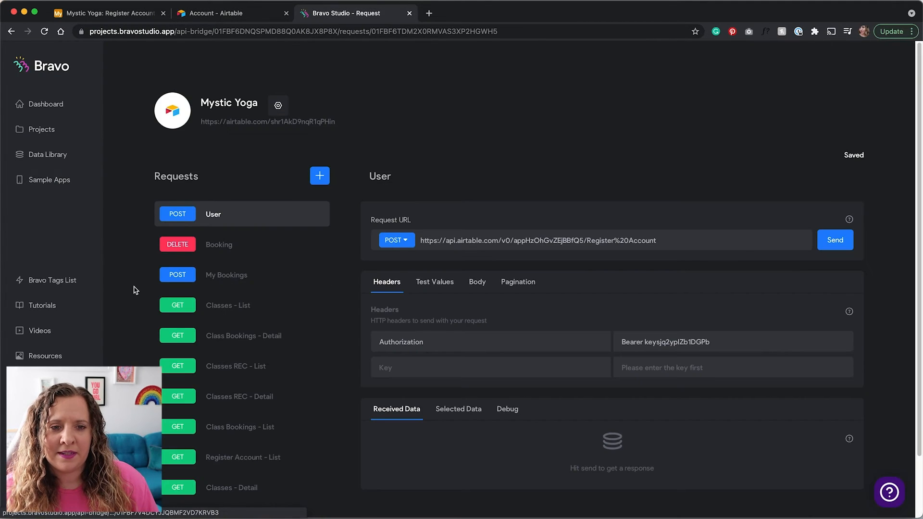
pyautogui.scroll(-1, 134, 288)
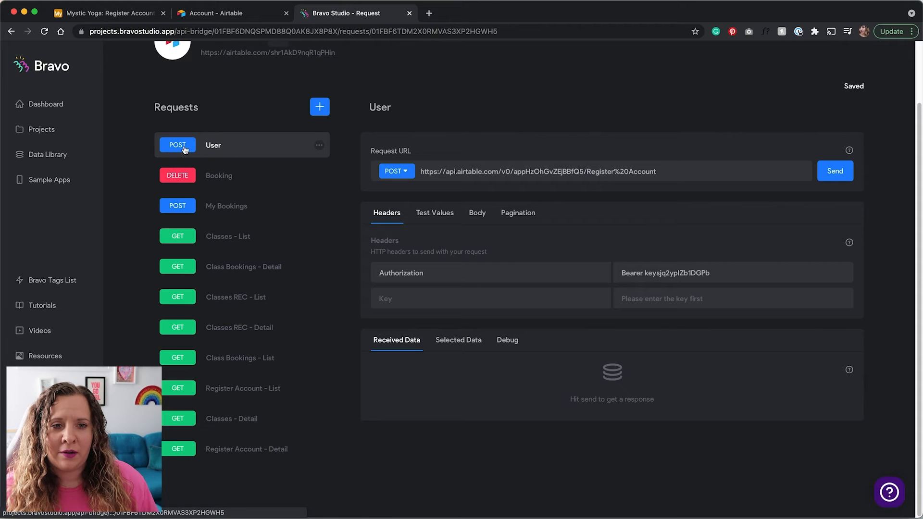
pyautogui.click(320, 109)
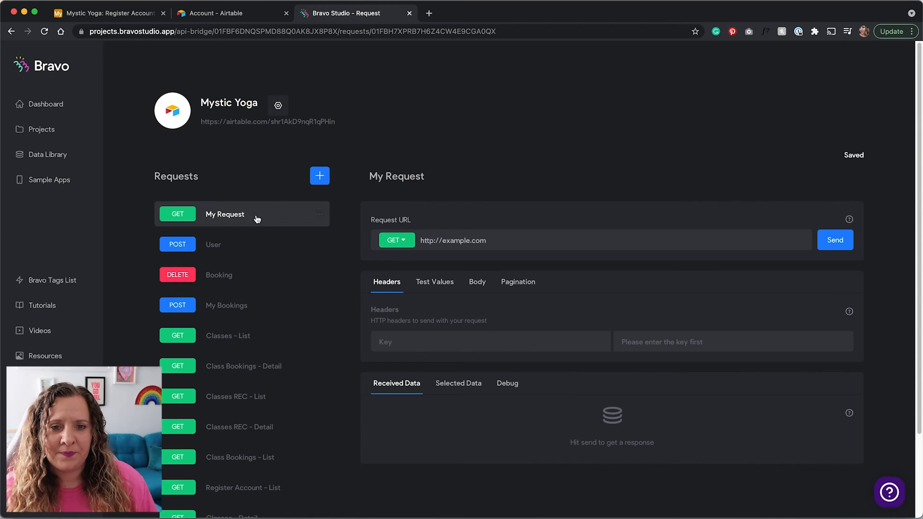
pyautogui.click(397, 177)
pyautogui.doubleClick(402, 176)
pyautogui.tripleClick(403, 176)
pyautogui.write('New User')
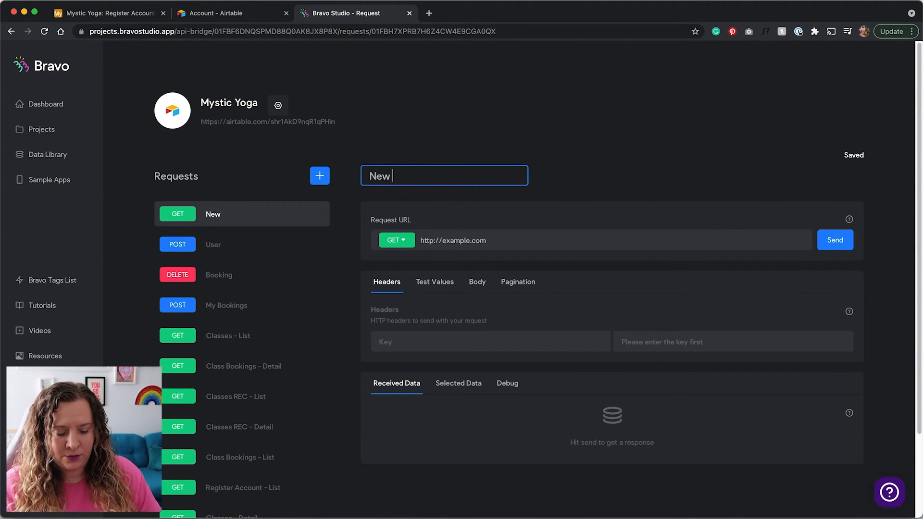
# Set the request method to POST and delete the placeholder request URL
pyautogui.click(397, 243)
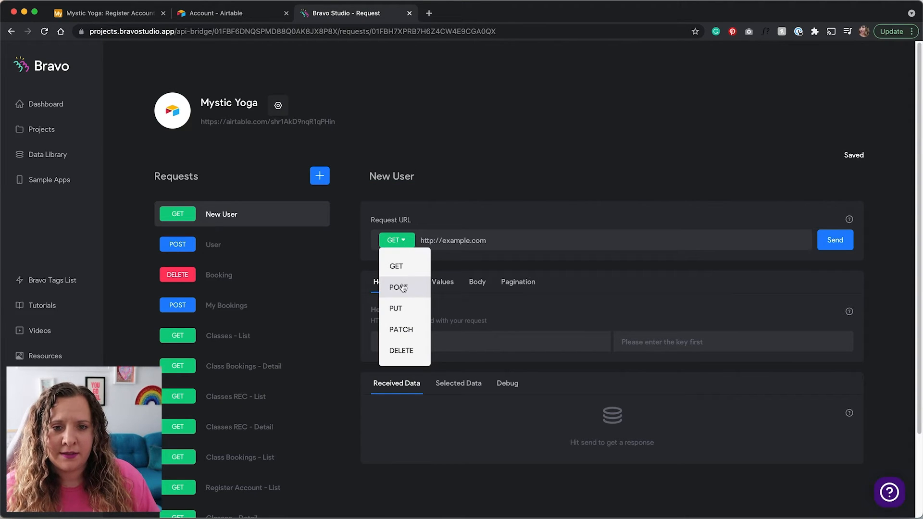
pyautogui.click(416, 291)
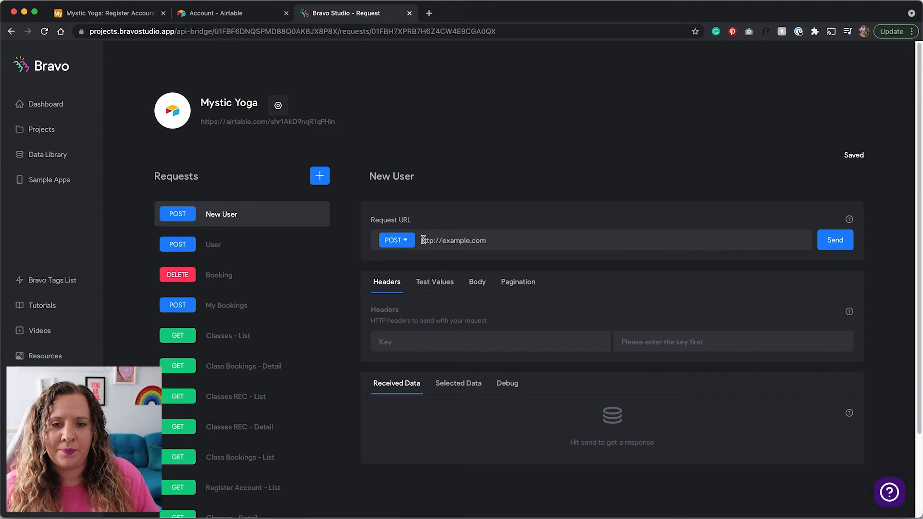
pyautogui.moveTo(484, 241); pyautogui.dragTo(419, 241)
pyautogui.press('BackSpace')
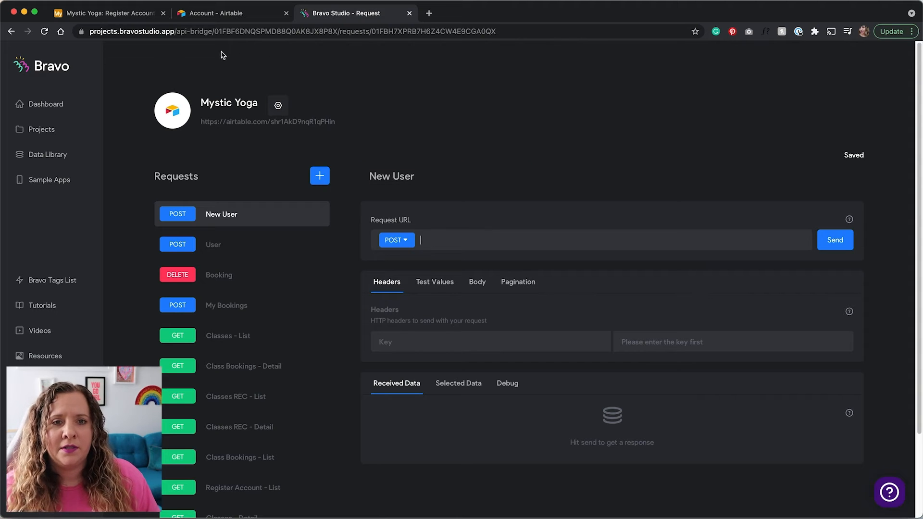
# Open the Mystic Yoga API docs at Register Account > Create records and select the endpoint URL
pyautogui.click(124, 18)
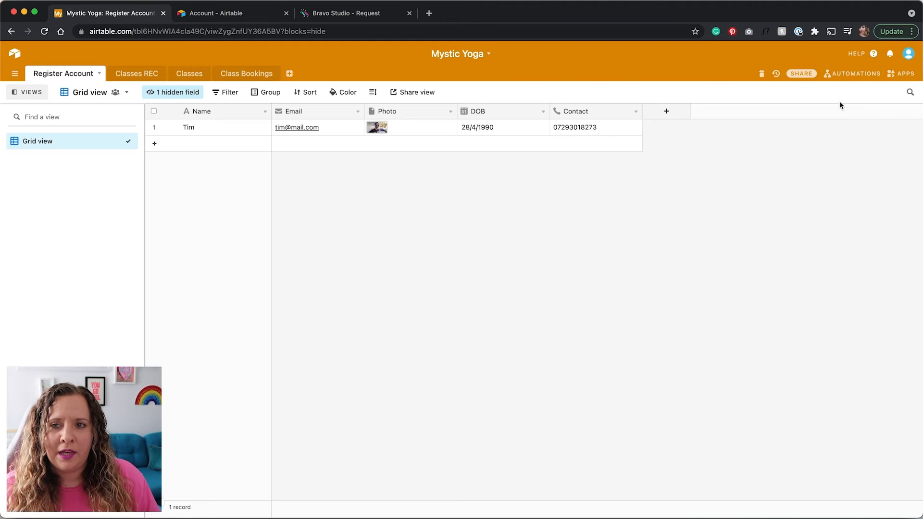
pyautogui.click(873, 53)
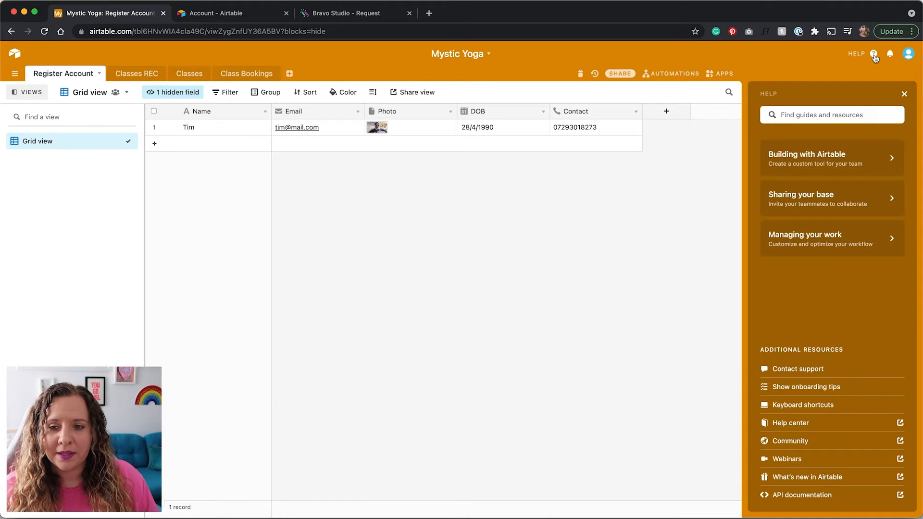
pyautogui.click(805, 497)
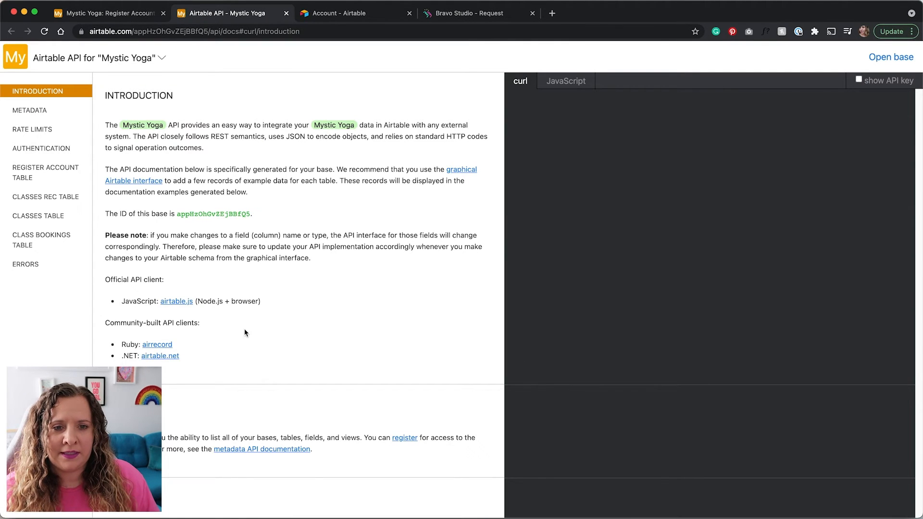
pyautogui.click(41, 174)
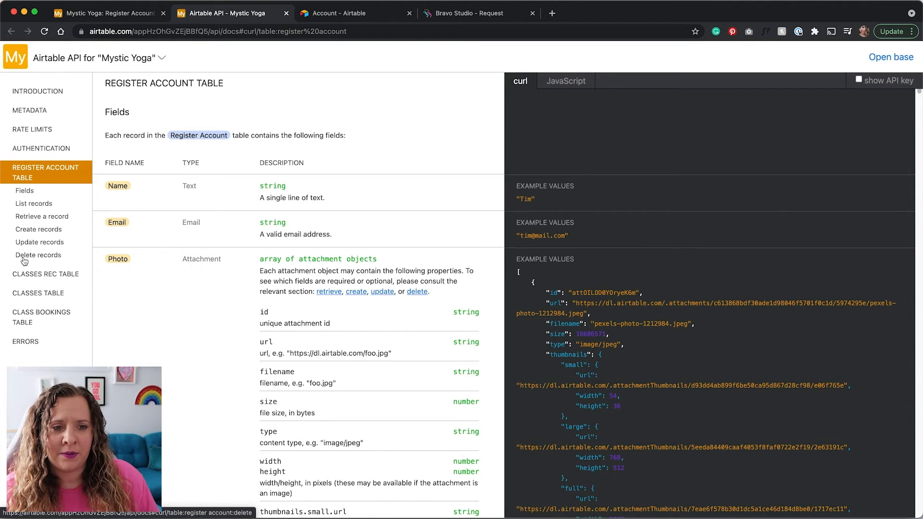
pyautogui.click(50, 234)
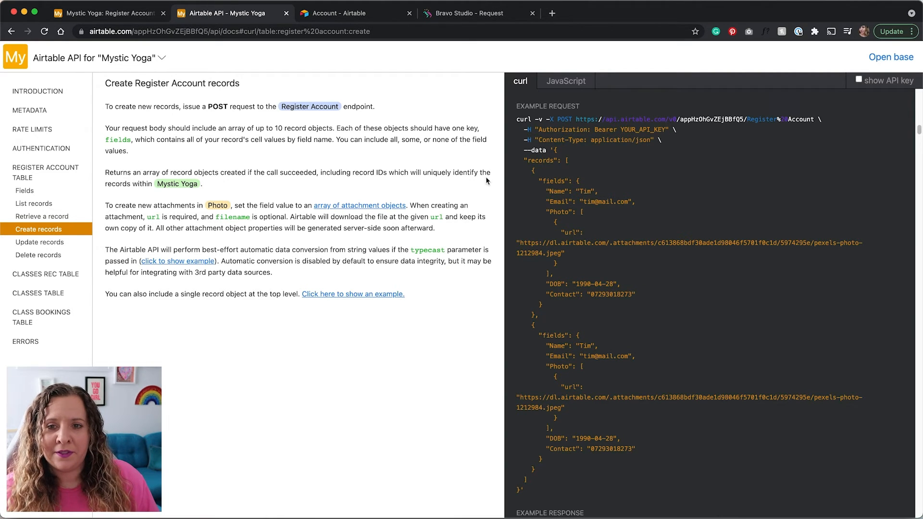
pyautogui.moveTo(576, 119); pyautogui.dragTo(815, 118)
pyautogui.press('super+c')
pyautogui.click(463, 13)
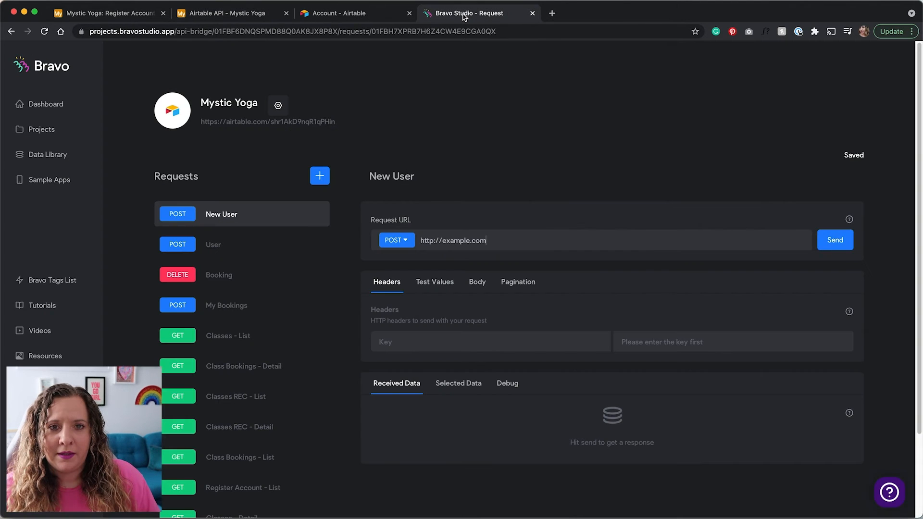
# Replace the request URL with the pasted Register Account endpoint URL
pyautogui.click(505, 243)
pyautogui.tripleClick(505, 243)
pyautogui.press('BackSpace')
pyautogui.press('super+v')
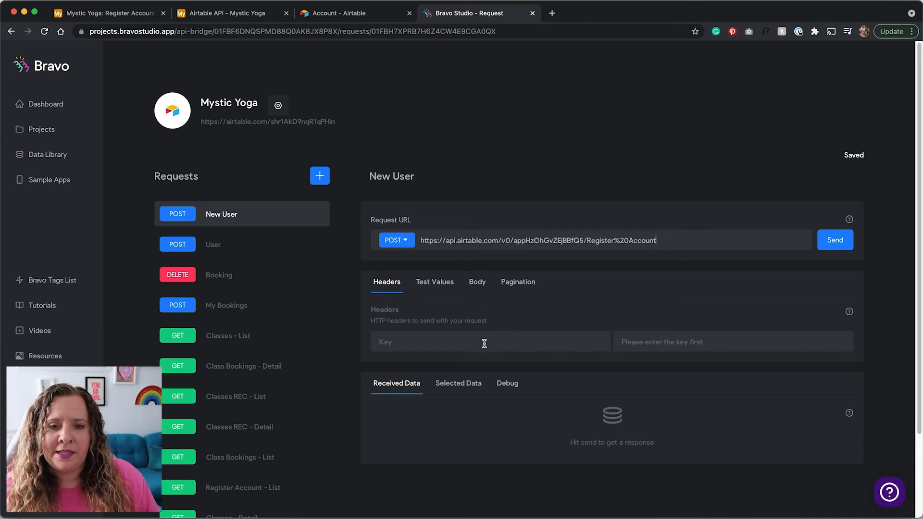
# Add an Authorization header whose value is 'Bearer' plus the API key
pyautogui.click(561, 346)
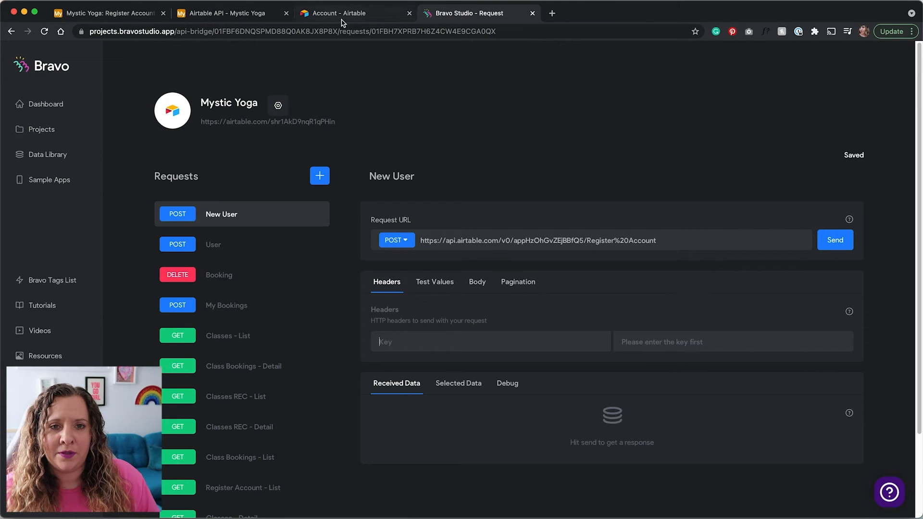
pyautogui.click(212, 16)
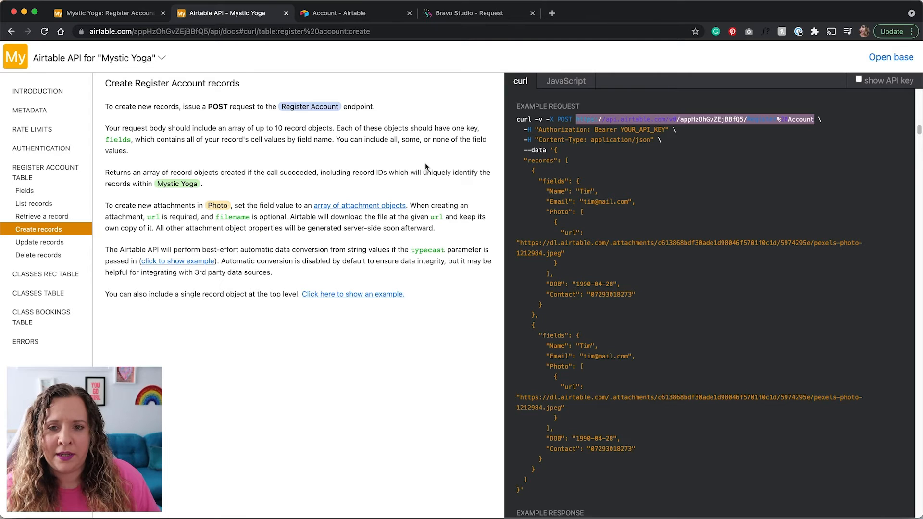
pyautogui.doubleClick(560, 131)
pyautogui.press('super+c')
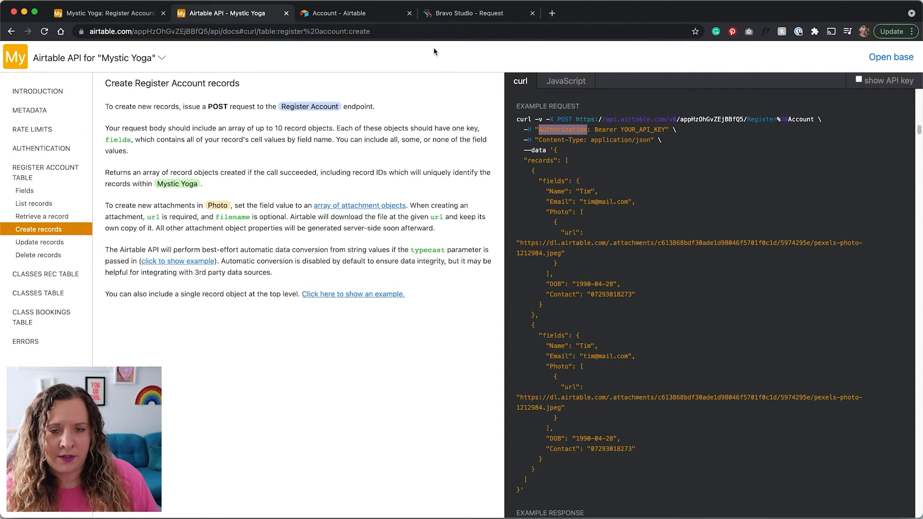
pyautogui.click(482, 16)
pyautogui.click(505, 338)
pyautogui.press('super+v')
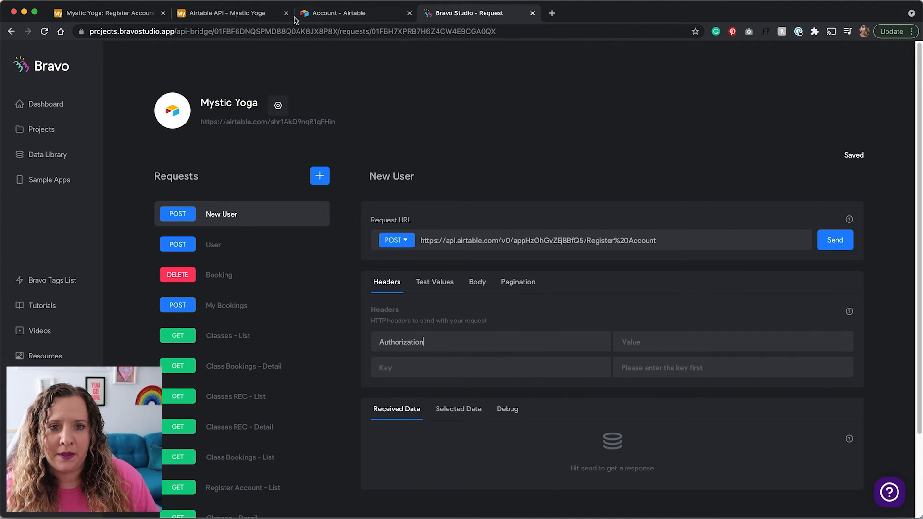
pyautogui.click(246, 16)
pyautogui.doubleClick(596, 130)
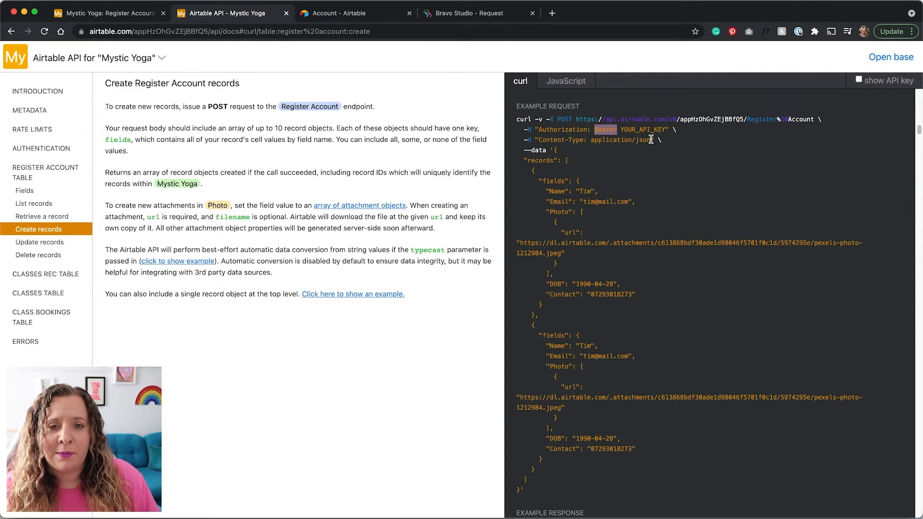
pyautogui.click(469, 14)
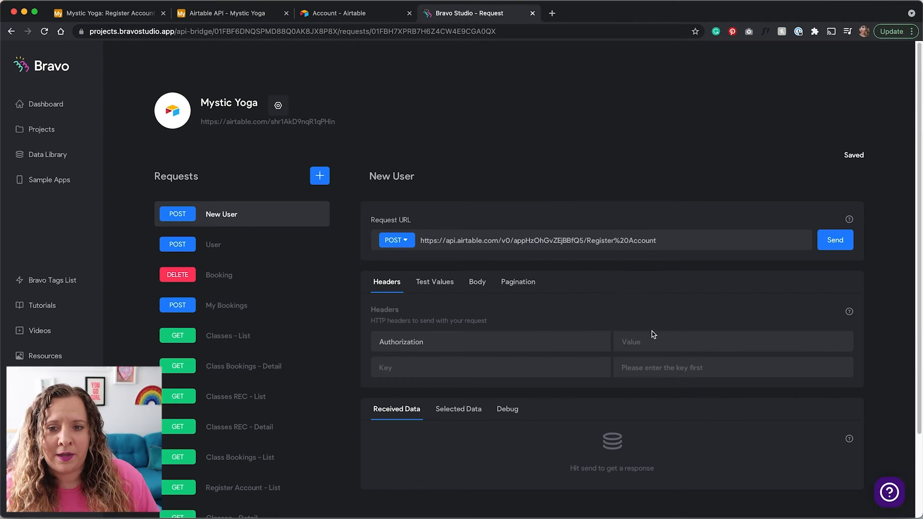
pyautogui.press('super+v')
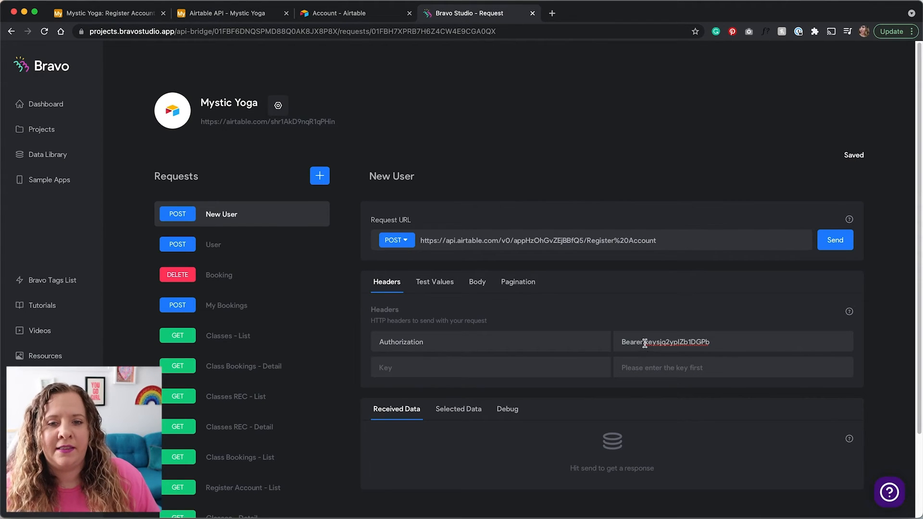
# Set the request body type to JSON and enlarge the body editor
pyautogui.click(476, 286)
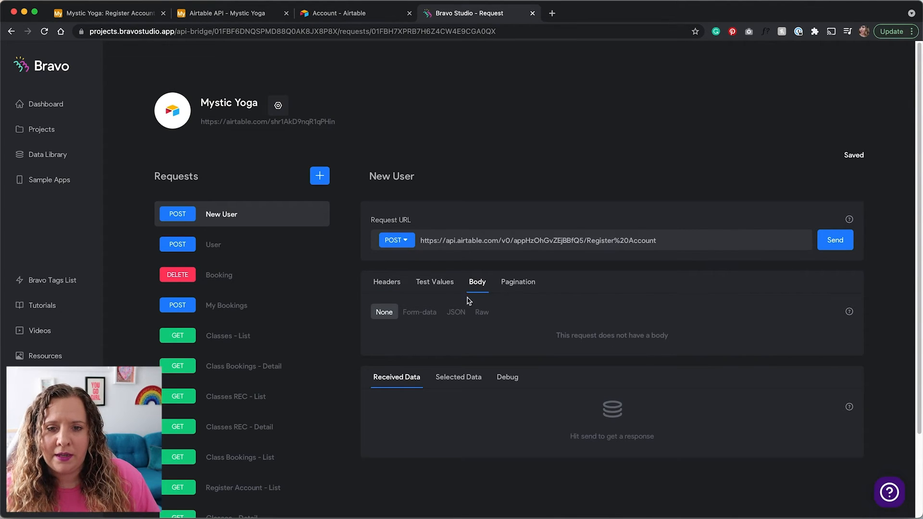
pyautogui.click(454, 313)
pyautogui.scroll(-1, 695, 313)
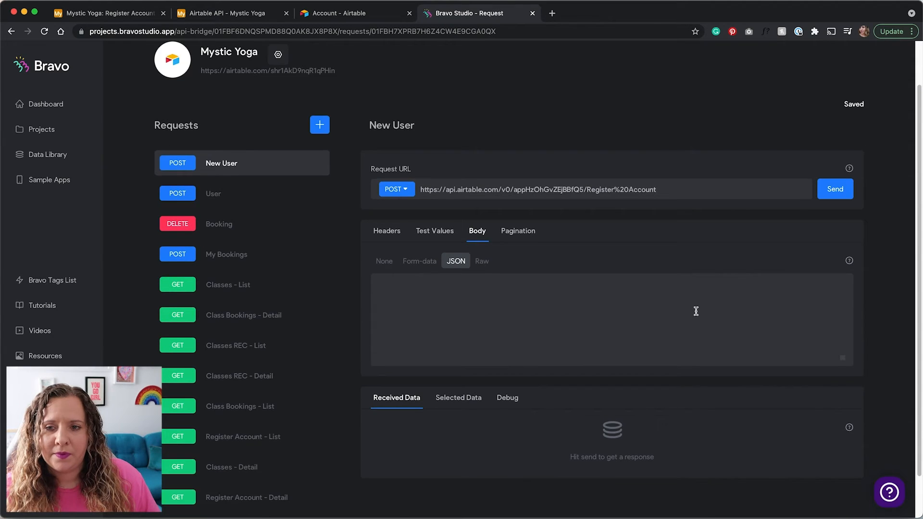
pyautogui.scroll(-1, 695, 312)
pyautogui.moveTo(842, 313); pyautogui.dragTo(831, 487)
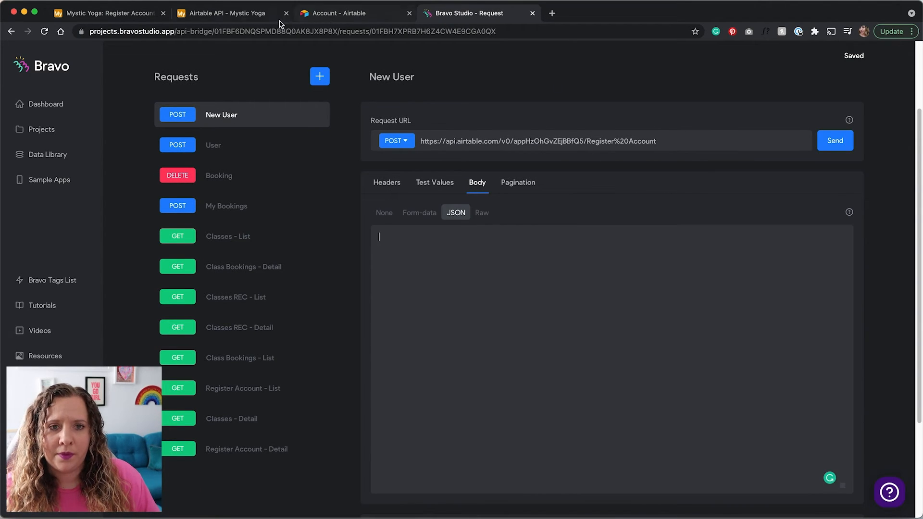
pyautogui.click(257, 15)
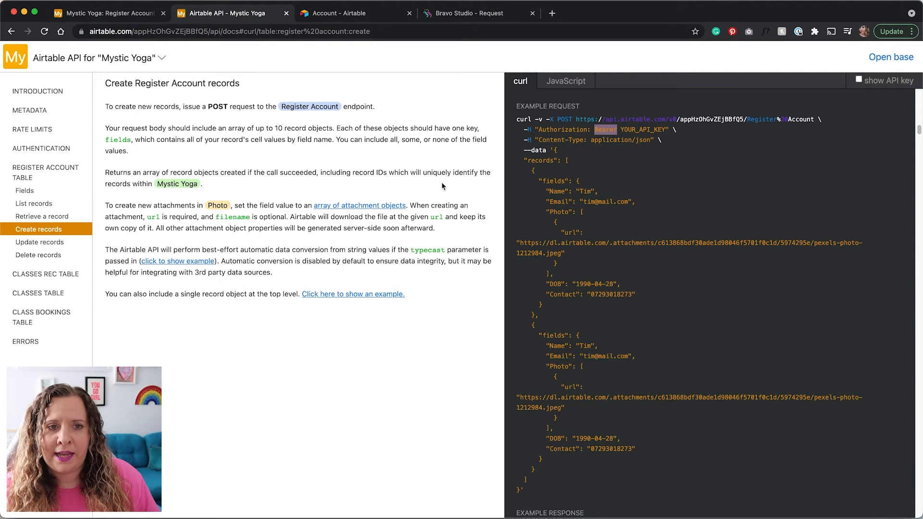
# Copy the --data records JSON from the Create records curl example
pyautogui.scroll(-1, 562, 194)
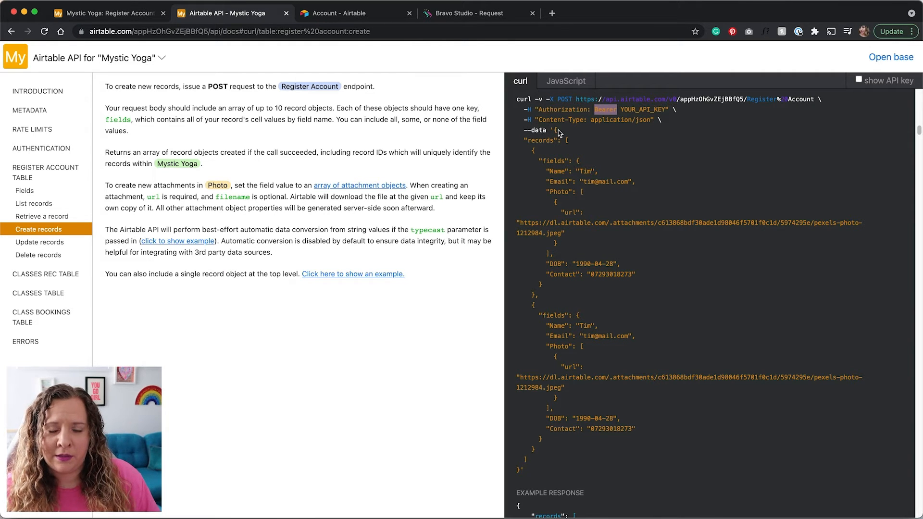
pyautogui.moveTo(554, 129); pyautogui.dragTo(550, 476)
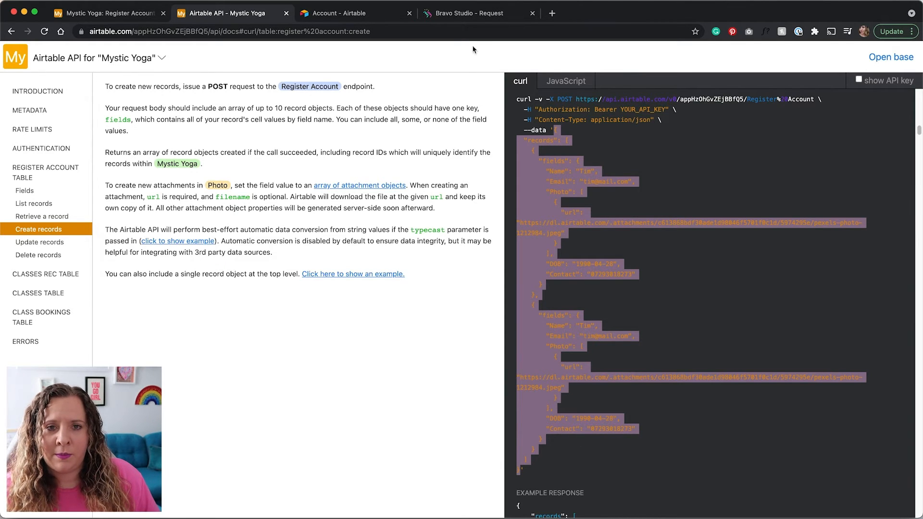
pyautogui.click(464, 13)
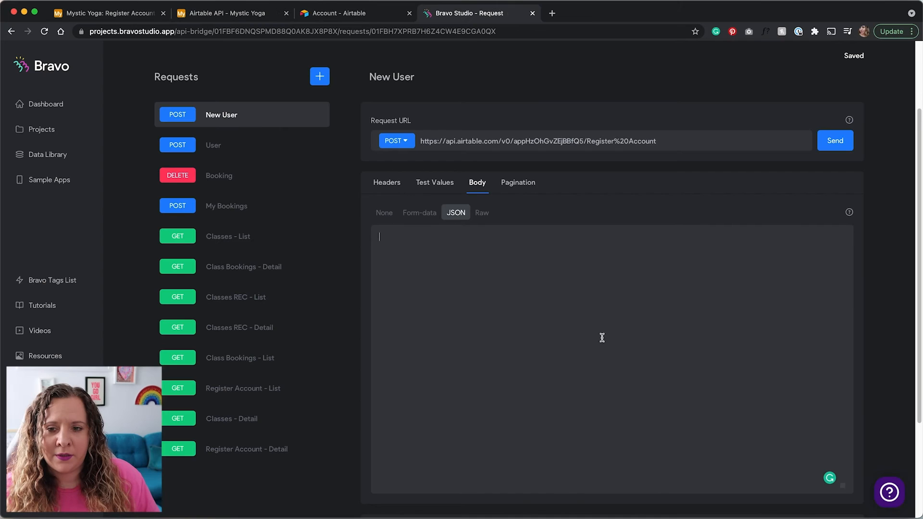
# Paste the example records into the JSON body and replace the first record's sample Name
pyautogui.hotkey('ctrl', 'v')
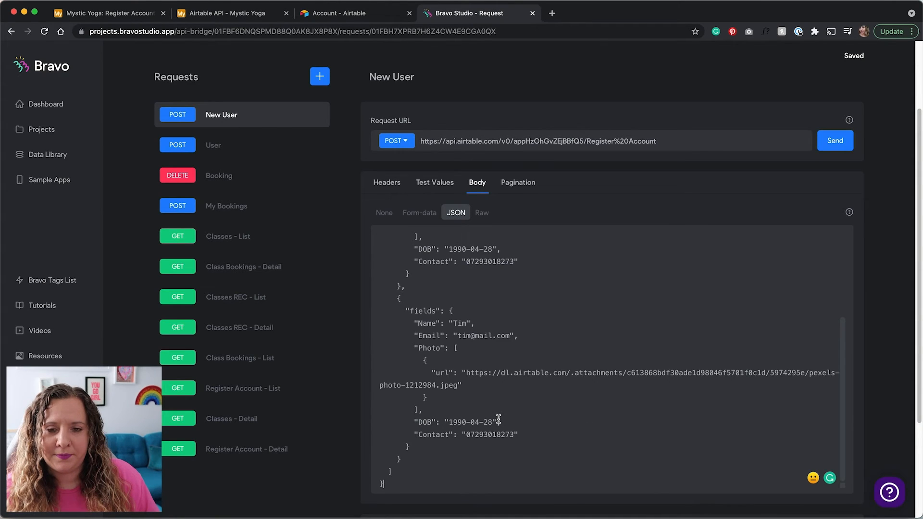
pyautogui.scroll(5, 498, 419)
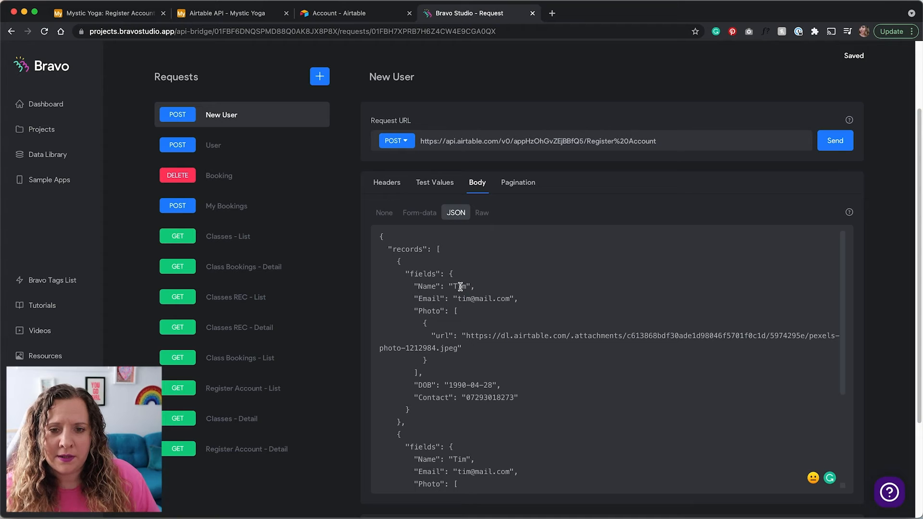
pyautogui.scroll(-2, 460, 286)
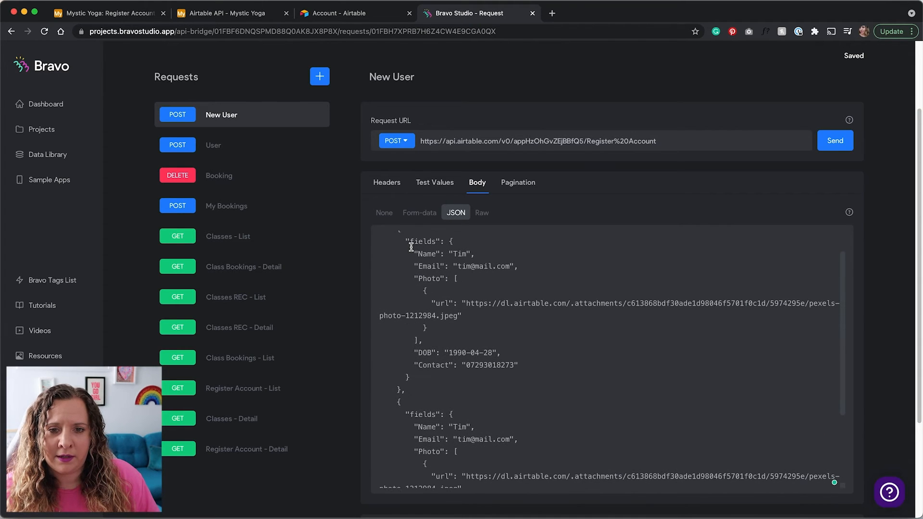
pyautogui.moveTo(414, 253); pyautogui.dragTo(546, 382)
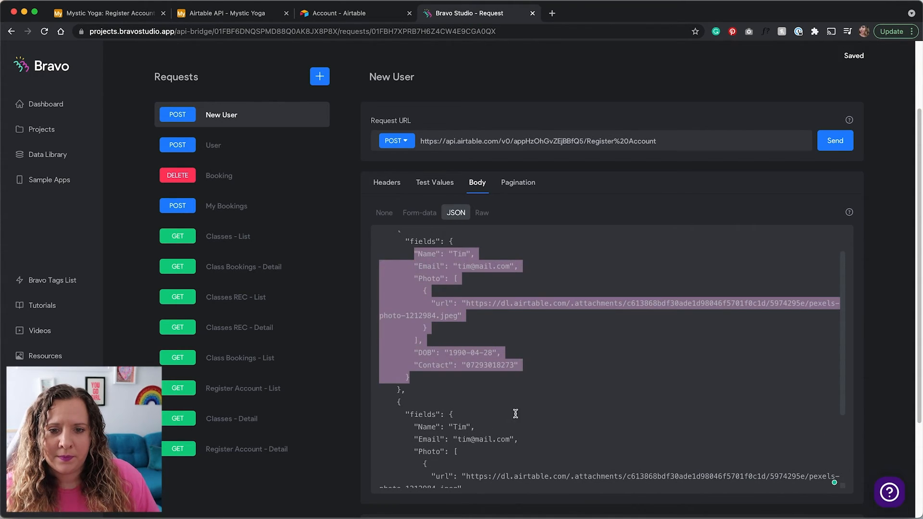
pyautogui.scroll(2, 495, 338)
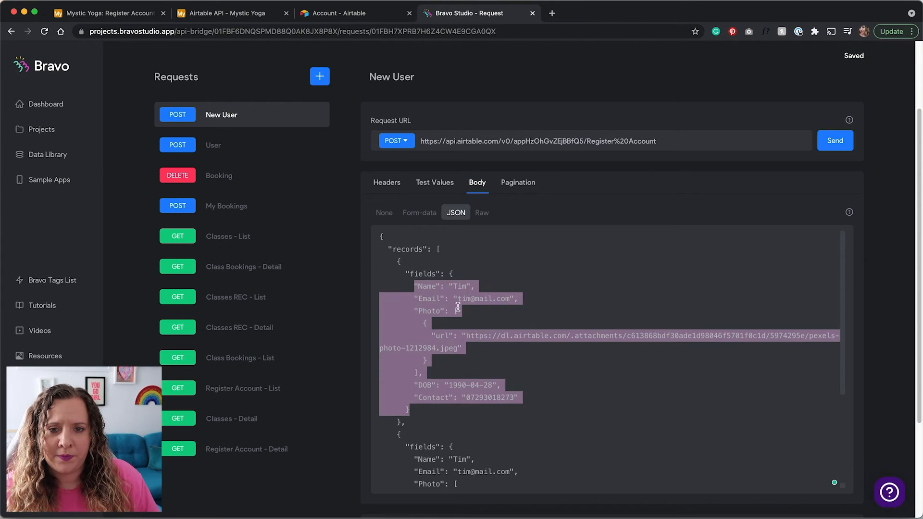
pyautogui.click(456, 286)
pyautogui.doubleClick(457, 286)
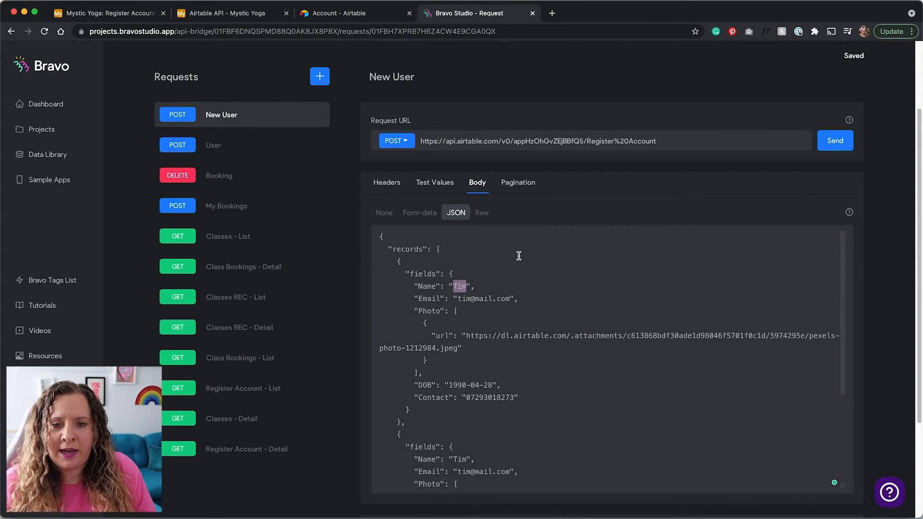
pyautogui.press('BackSpace')
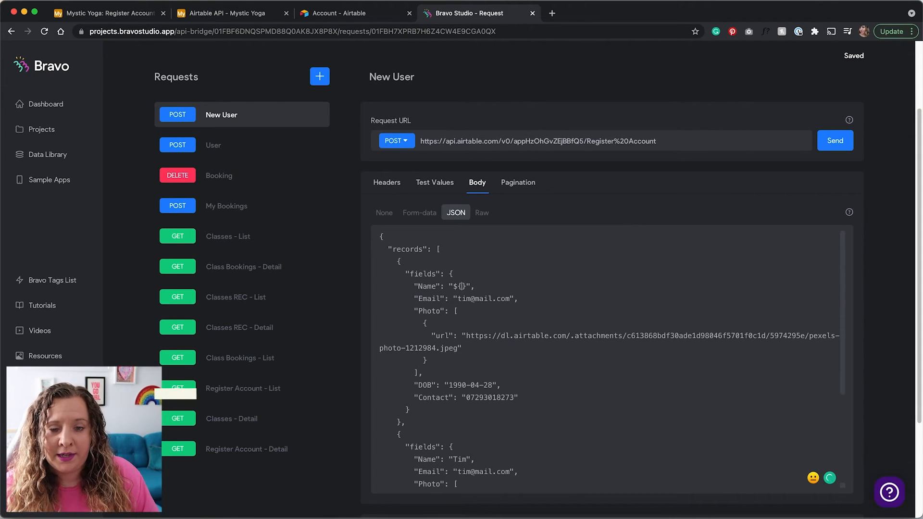
pyautogui.write('Name')
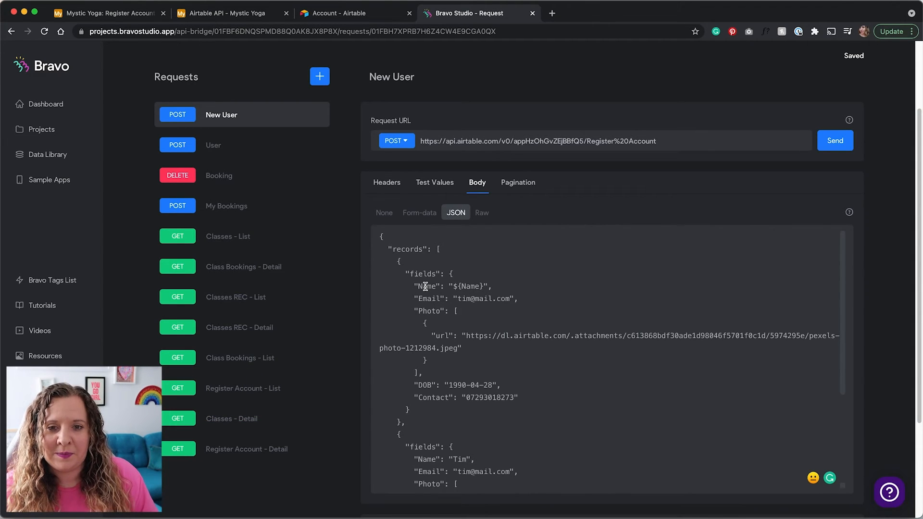
# Replace the Email, Photo, DOB and Contact values with ${Email}, ${Photo}, ${DOB} and ${Contact}
pyautogui.moveTo(512, 296); pyautogui.dragTo(463, 299)
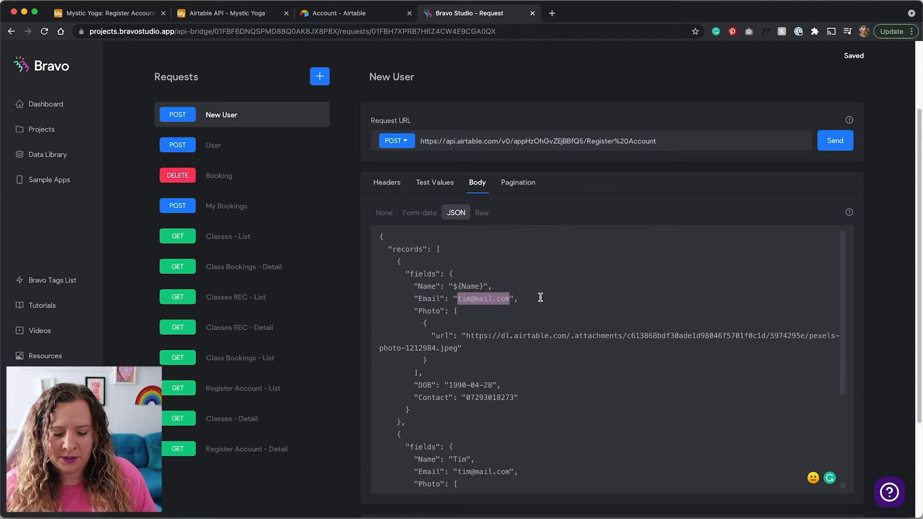
pyautogui.write('$')
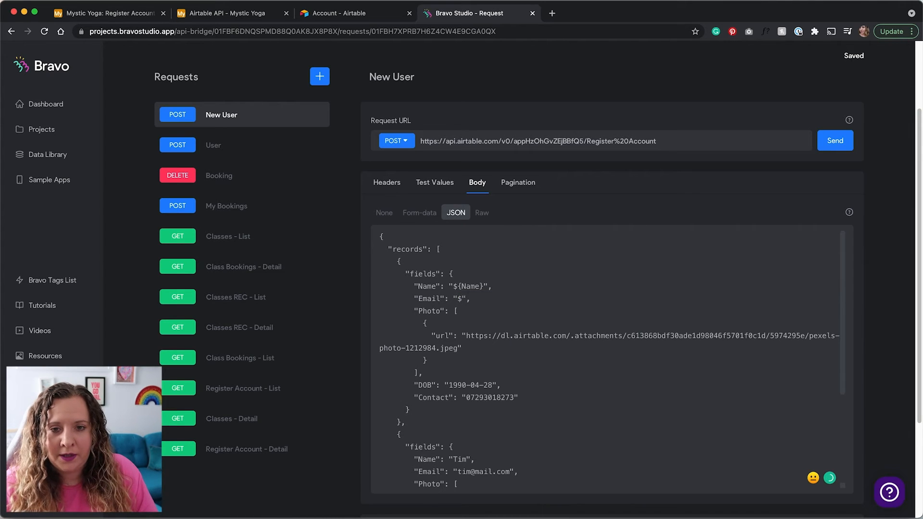
pyautogui.write('{}')
pyautogui.press('Left')
pyautogui.write('Email')
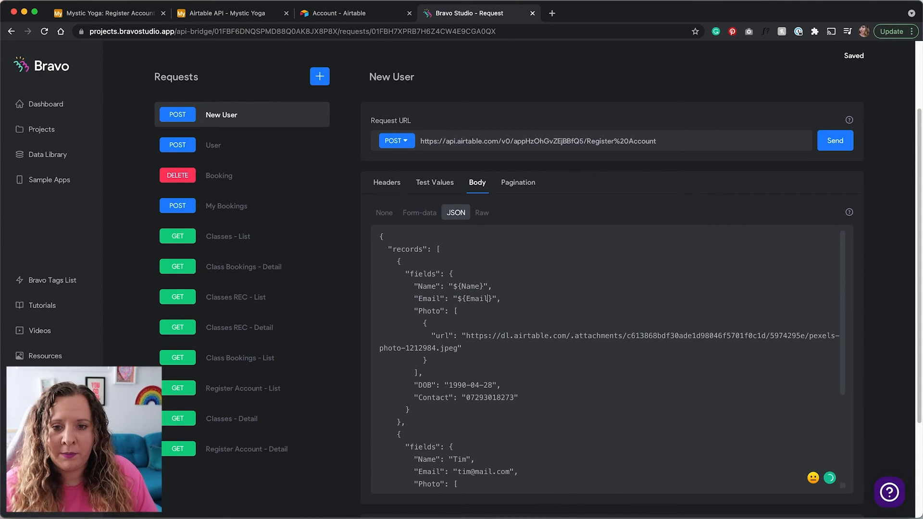
pyautogui.doubleClick(465, 341)
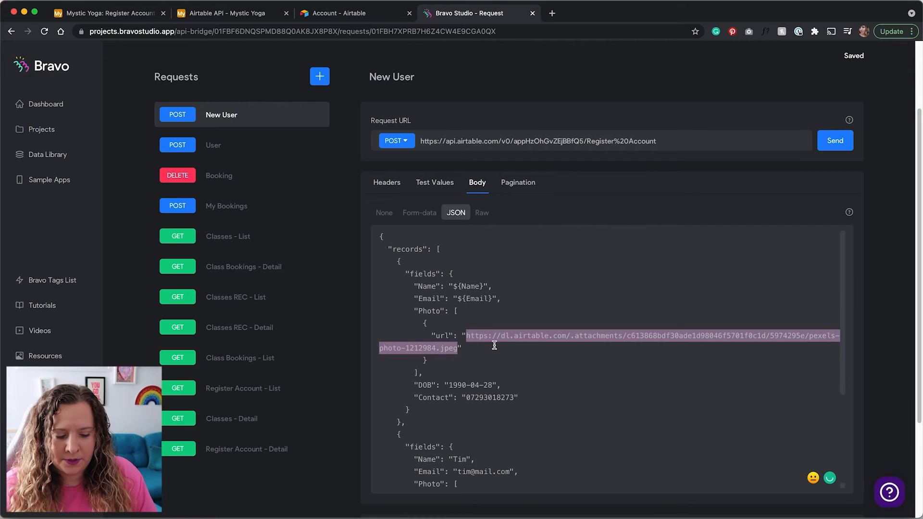
pyautogui.write('${Photo')
pyautogui.scroll(-1, 572, 313)
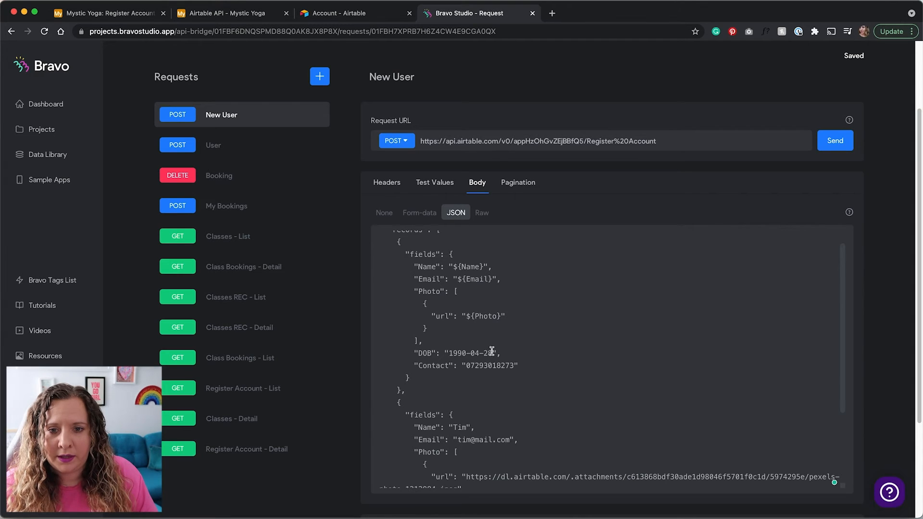
pyautogui.moveTo(452, 353); pyautogui.dragTo(506, 349)
pyautogui.write('1')
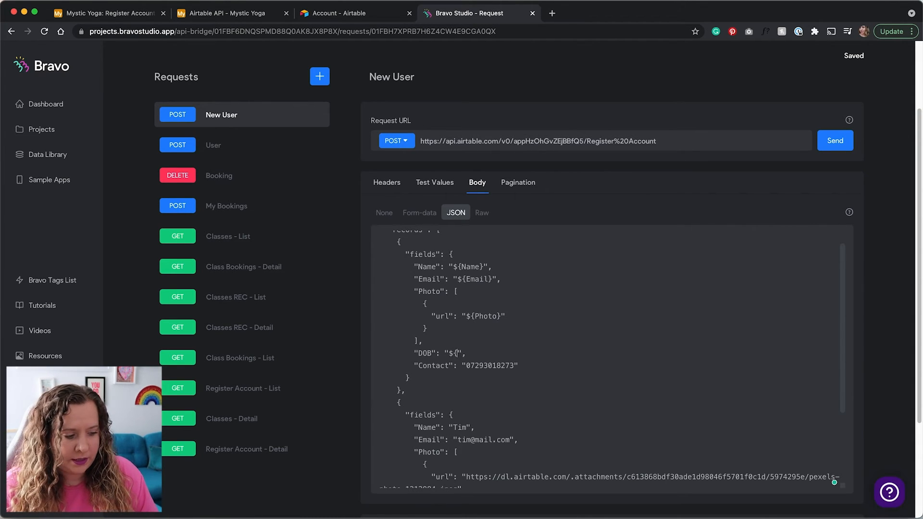
pyautogui.write('{DOB')
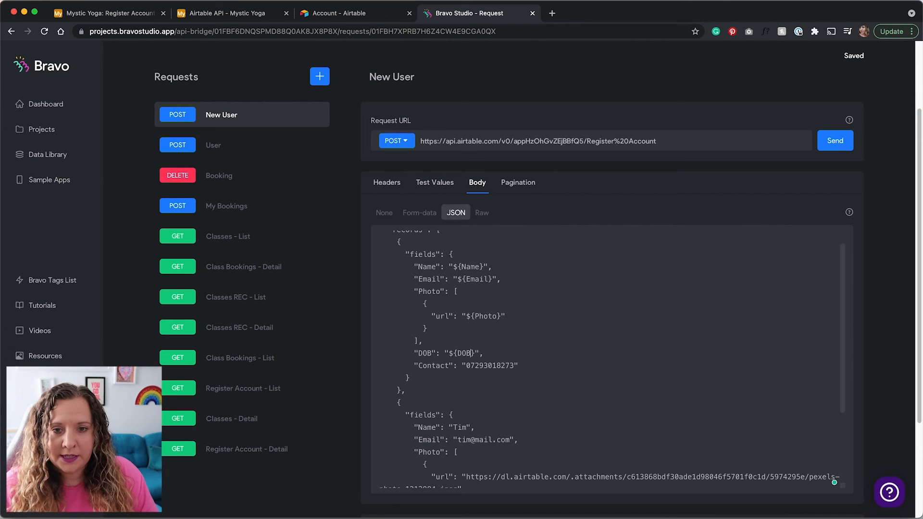
pyautogui.doubleClick(492, 365)
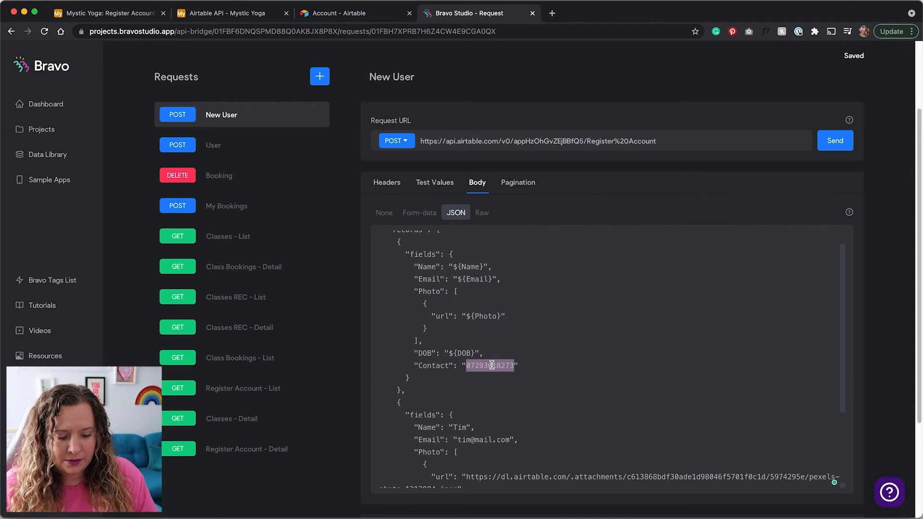
pyautogui.write('${Contact')
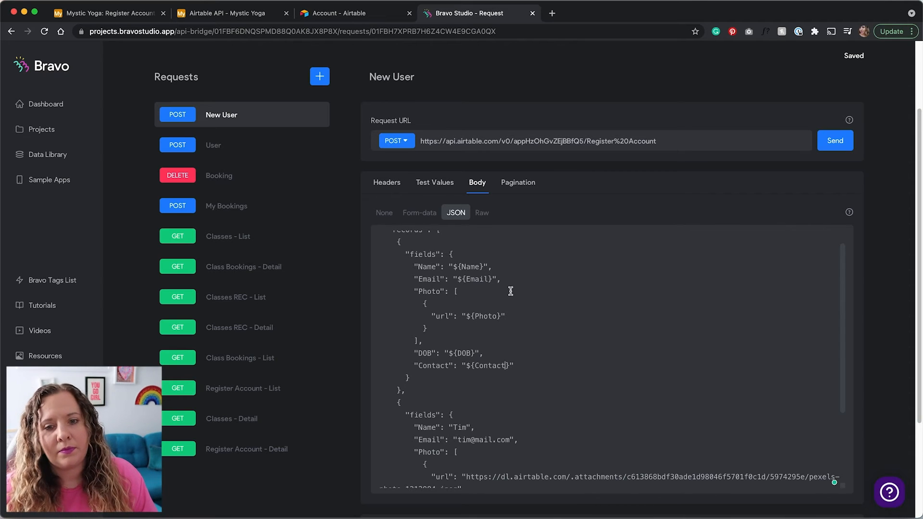
# Fill in test values: a contact number, DOB 27 may 1989, a sample email, name and photo
pyautogui.click(839, 144)
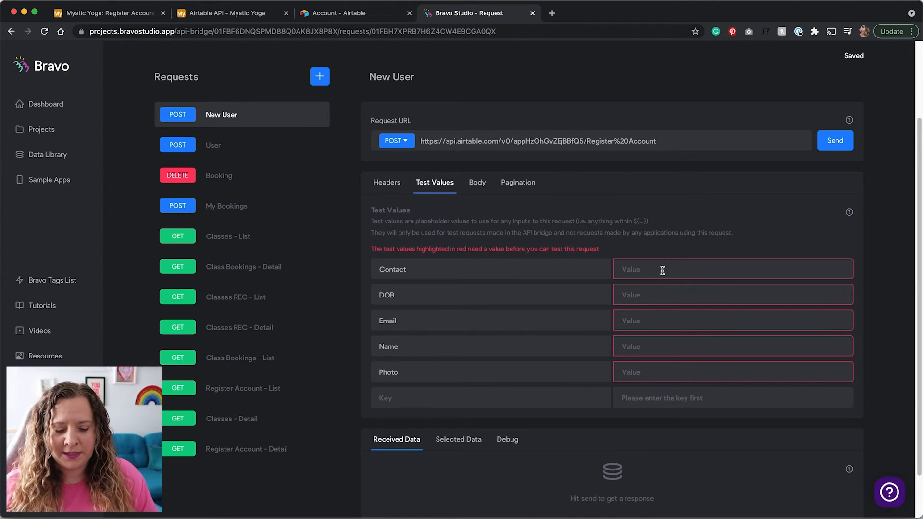
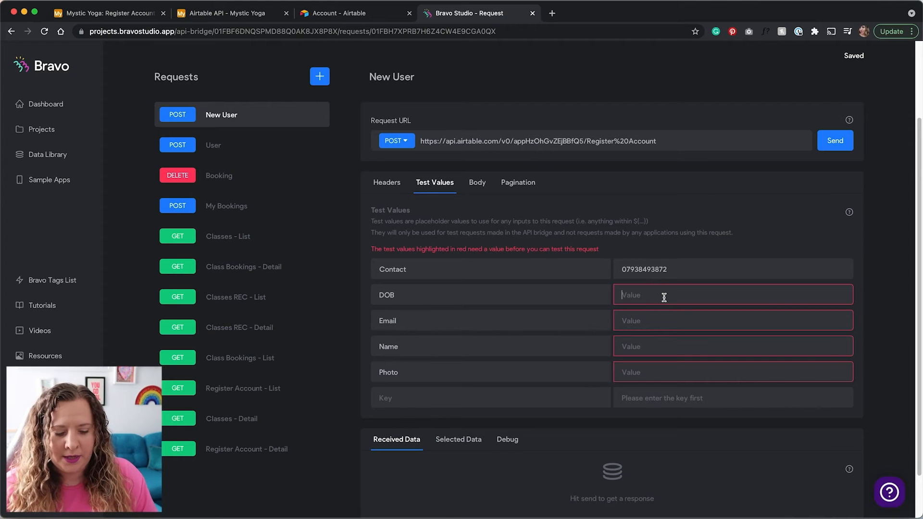
pyautogui.click(663, 298)
pyautogui.write('27 may')
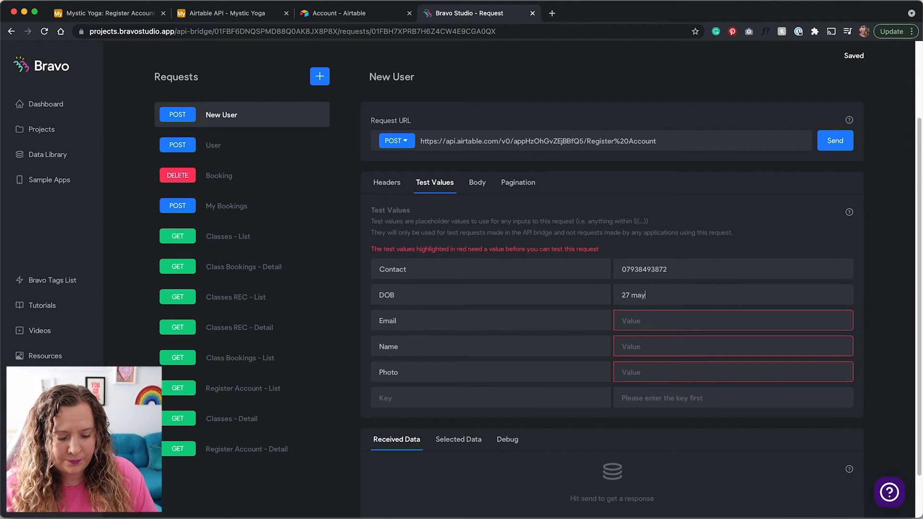
pyautogui.write(' 1989')
pyautogui.press('Tab')
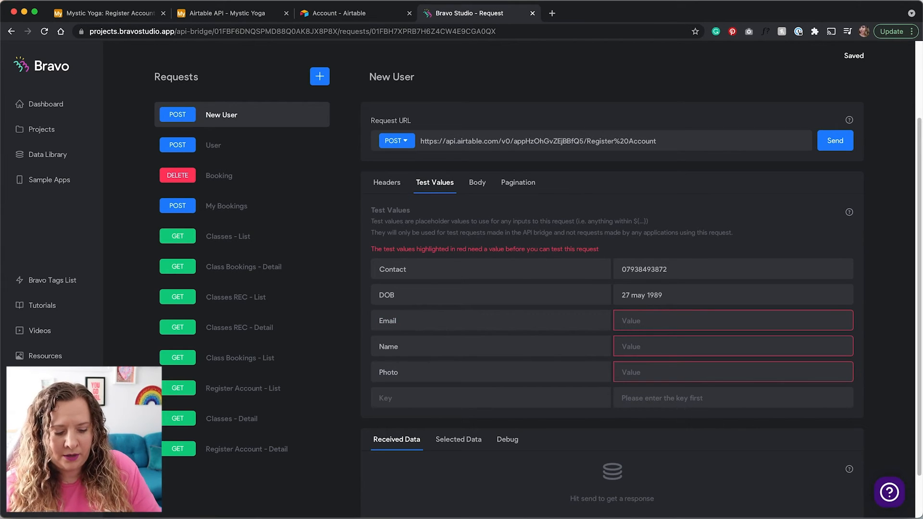
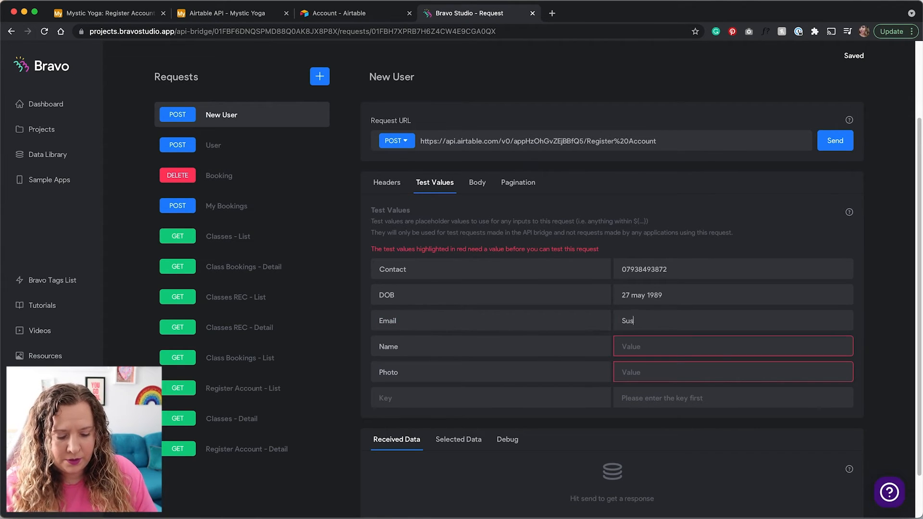
pyautogui.press('Tab')
pyautogui.press('Tab')
pyautogui.write('Su')
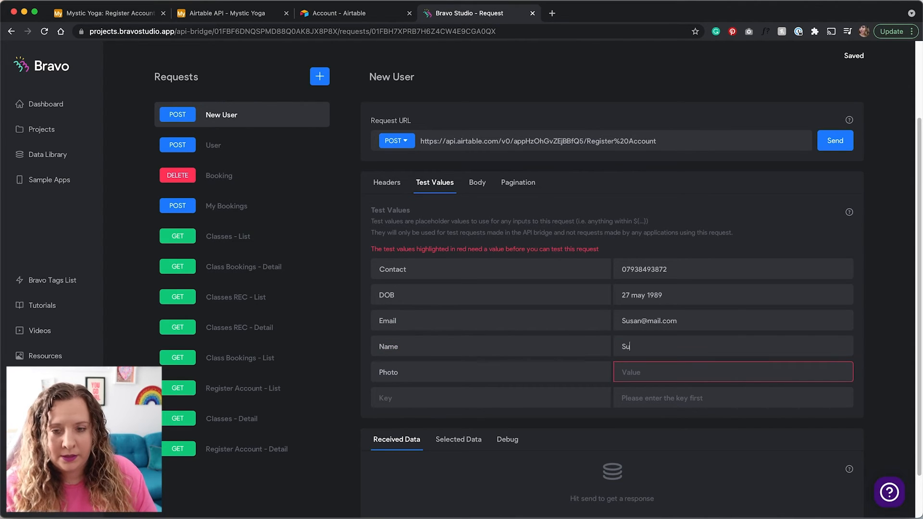
pyautogui.write('san')
pyautogui.press('Tab')
pyautogui.press('Tab')
pyautogui.write('pho')
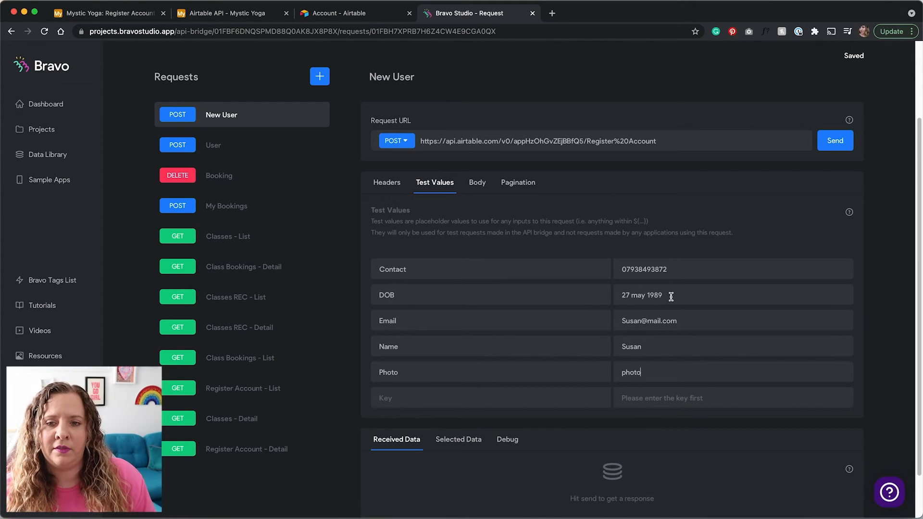
# Send the New User request and review the Received Data response
pyautogui.click(834, 145)
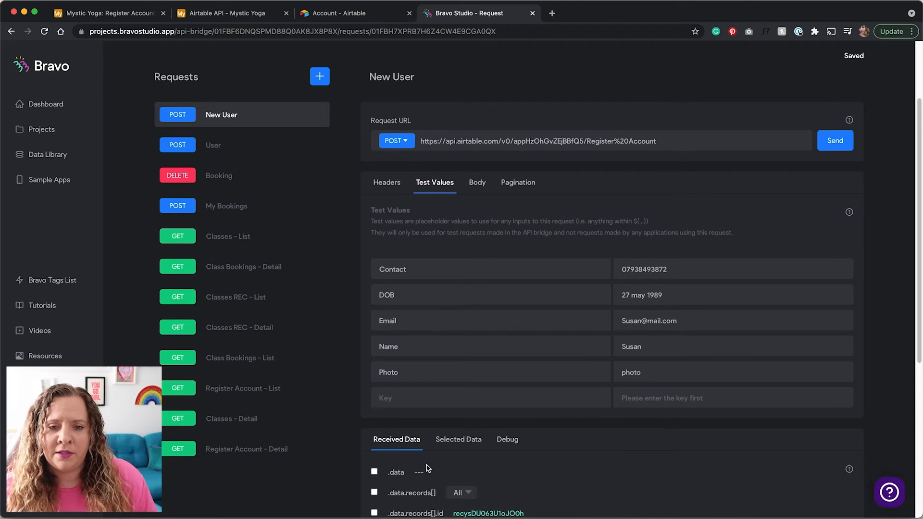
pyautogui.scroll(-3, 402, 441)
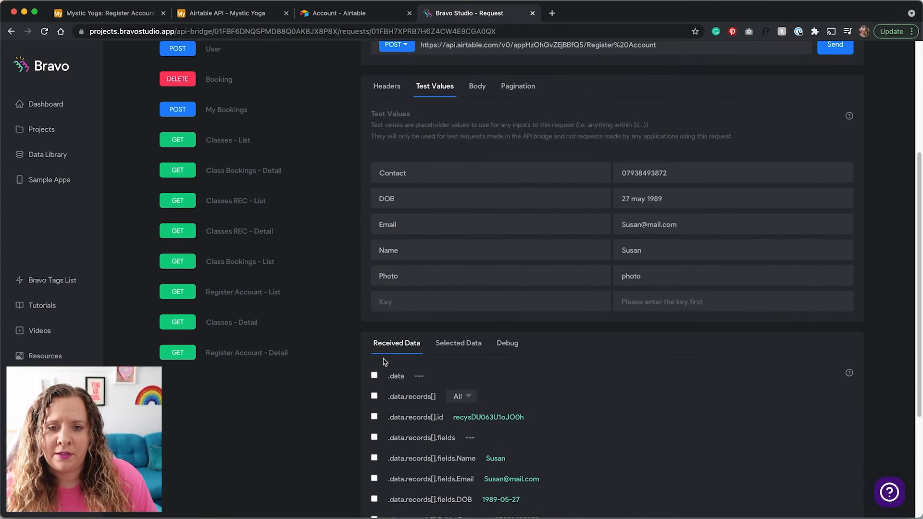
pyautogui.scroll(-4, 443, 423)
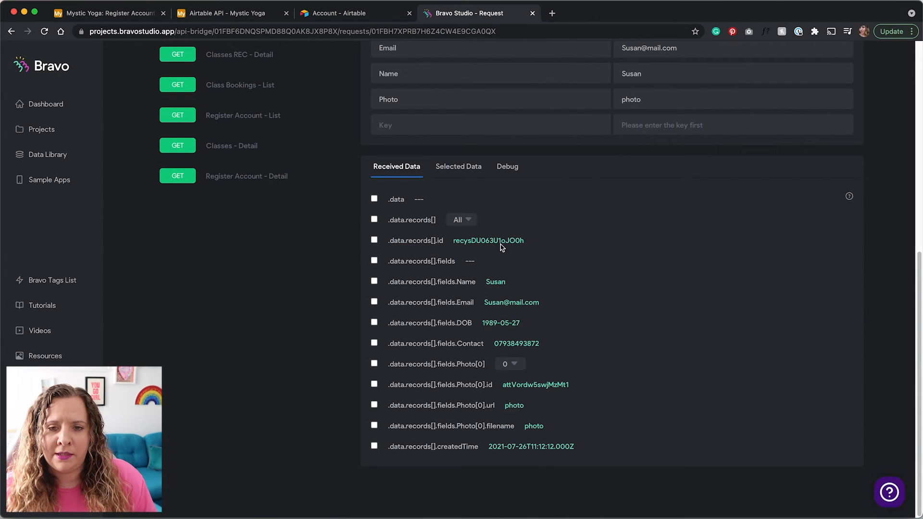
pyautogui.click(121, 18)
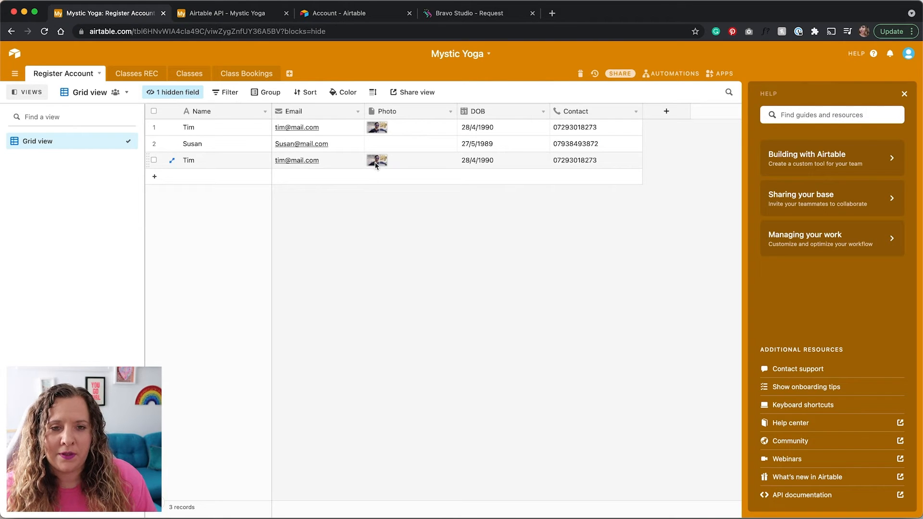
# Go back to the New User request in Bravo Studio after checking the new Airtable row
pyautogui.click(453, 14)
pyautogui.scroll(5, 494, 192)
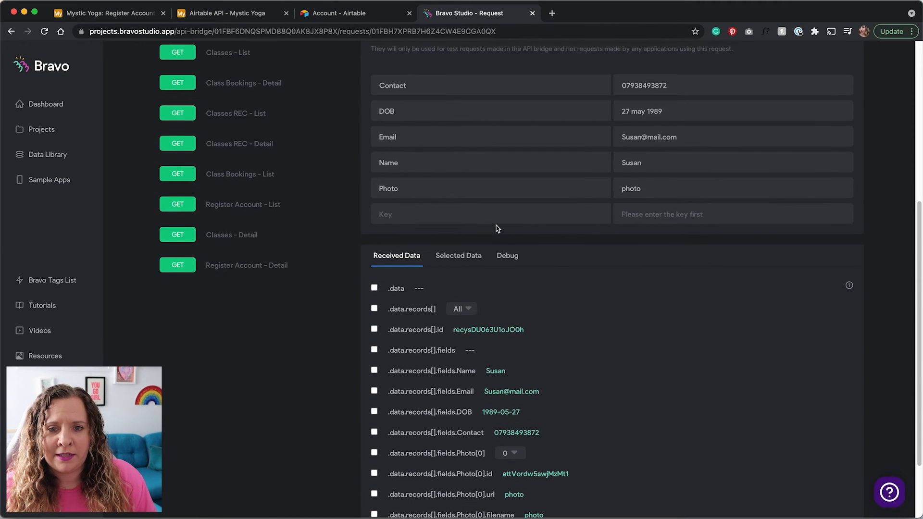
# Delete the hard-coded second record from the New User JSON body
pyautogui.click(477, 164)
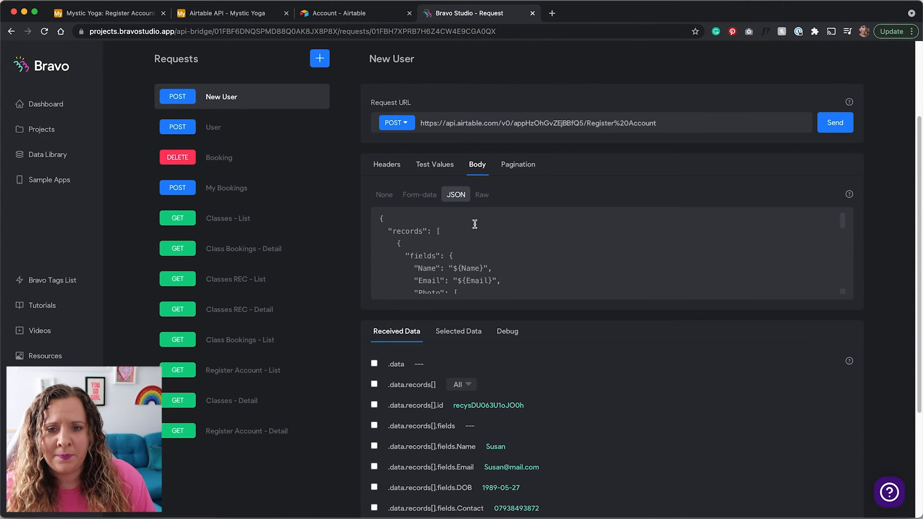
pyautogui.scroll(-1, 832, 304)
pyautogui.scroll(-1, 831, 304)
pyautogui.moveTo(844, 273); pyautogui.dragTo(828, 518)
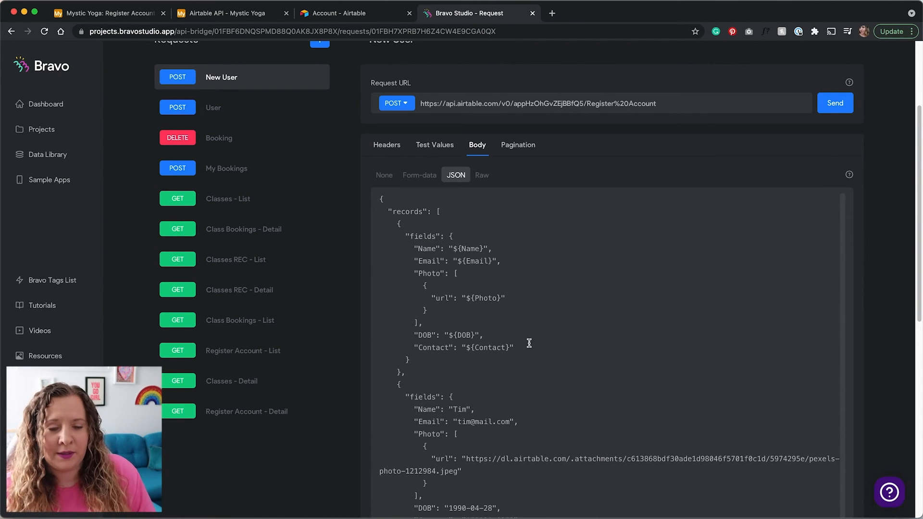
pyautogui.scroll(-2, 527, 344)
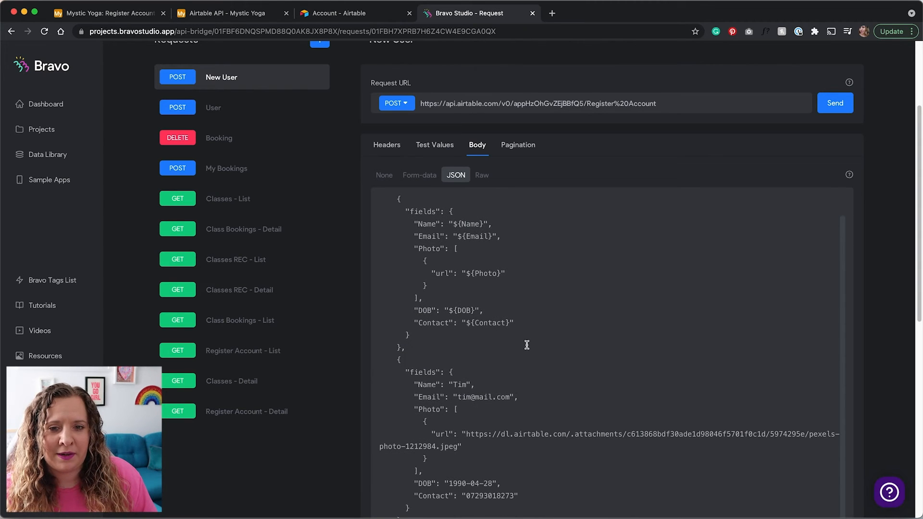
pyautogui.scroll(-1, 525, 332)
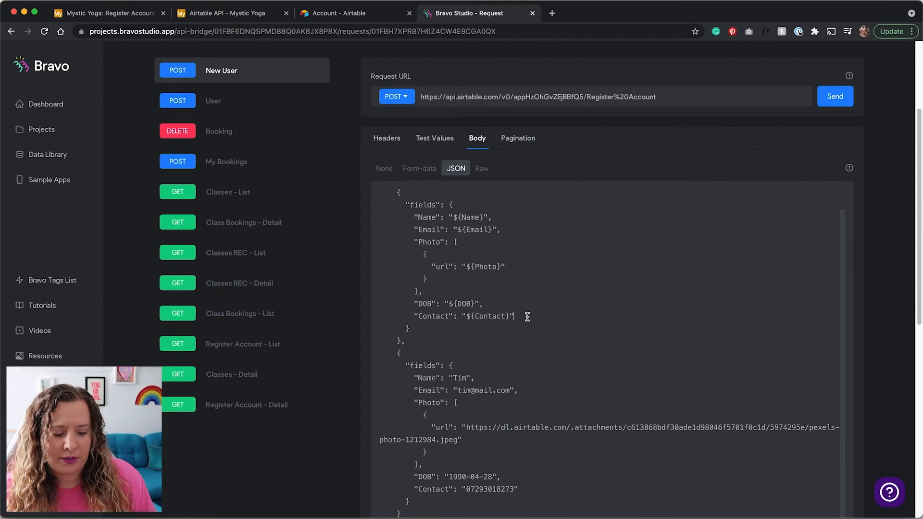
pyautogui.scroll(-2, 519, 336)
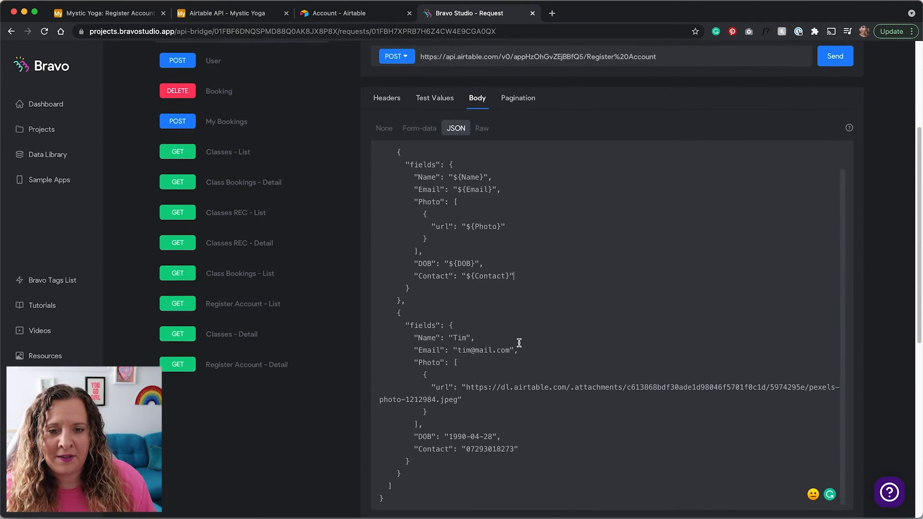
pyautogui.scroll(-1, 519, 342)
pyautogui.keyDown('shift'); pyautogui.click(523, 436); pyautogui.keyUp('shift')
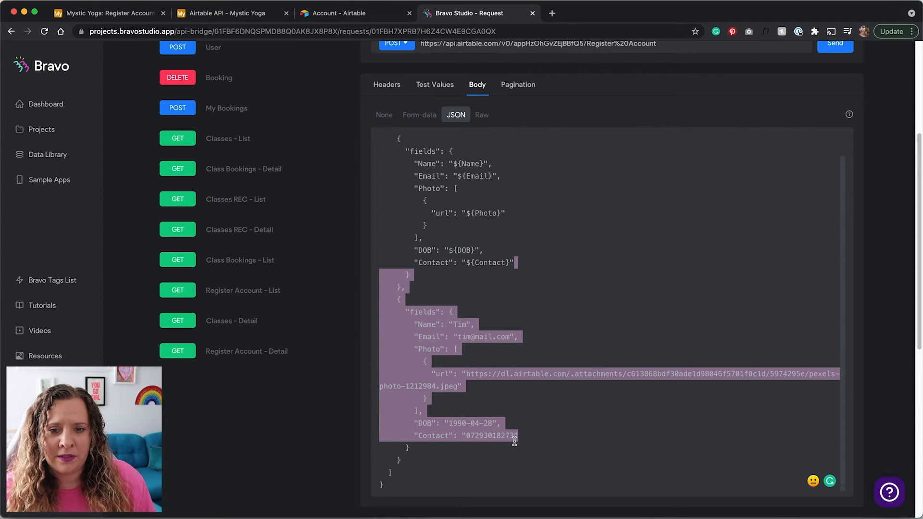
pyautogui.press('BackSpace')
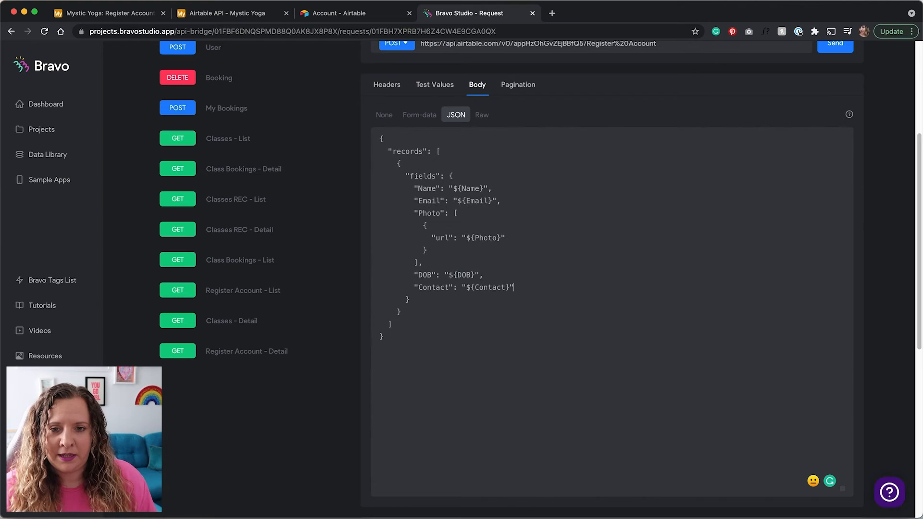
# Change the Name test value to a new name and send the request again
pyautogui.scroll(1, 451, 299)
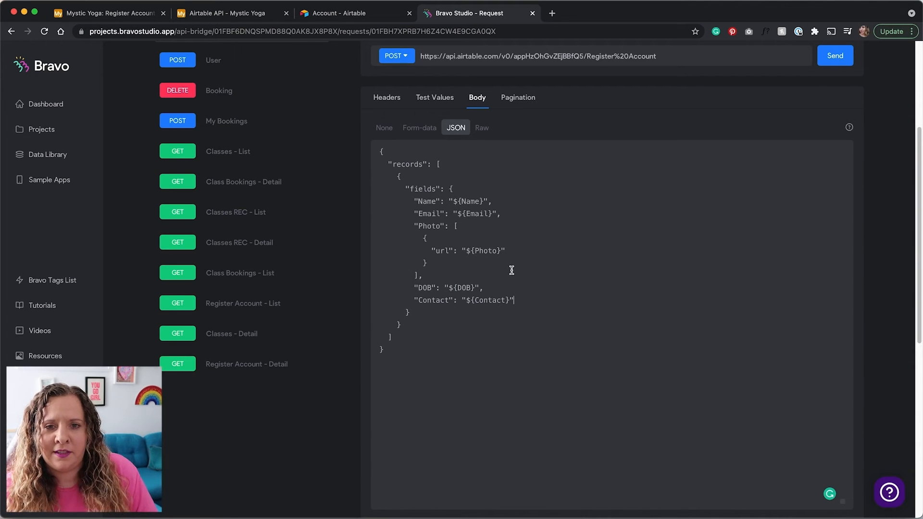
pyautogui.scroll(1, 769, 226)
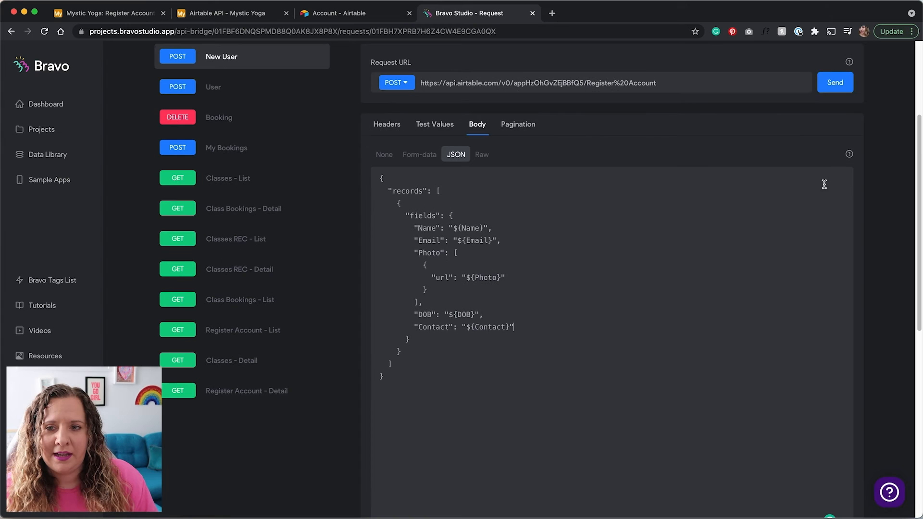
pyautogui.click(450, 127)
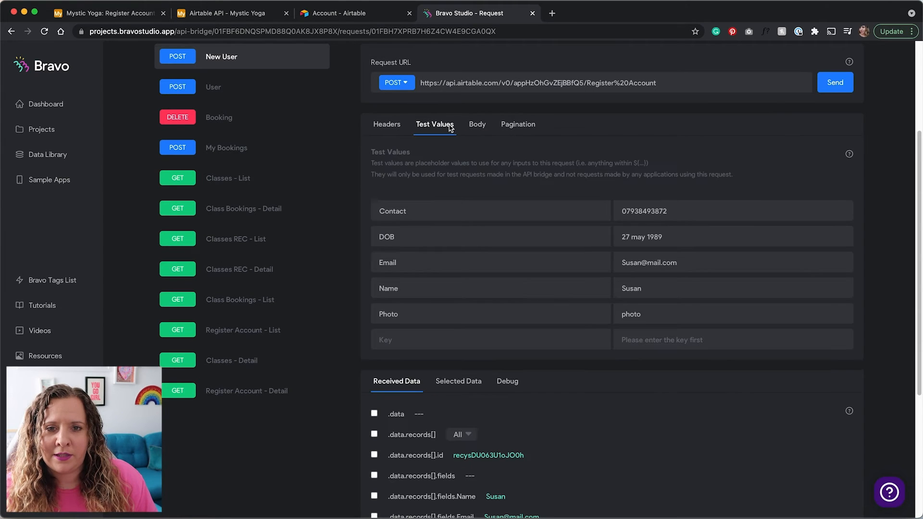
pyautogui.doubleClick(634, 290)
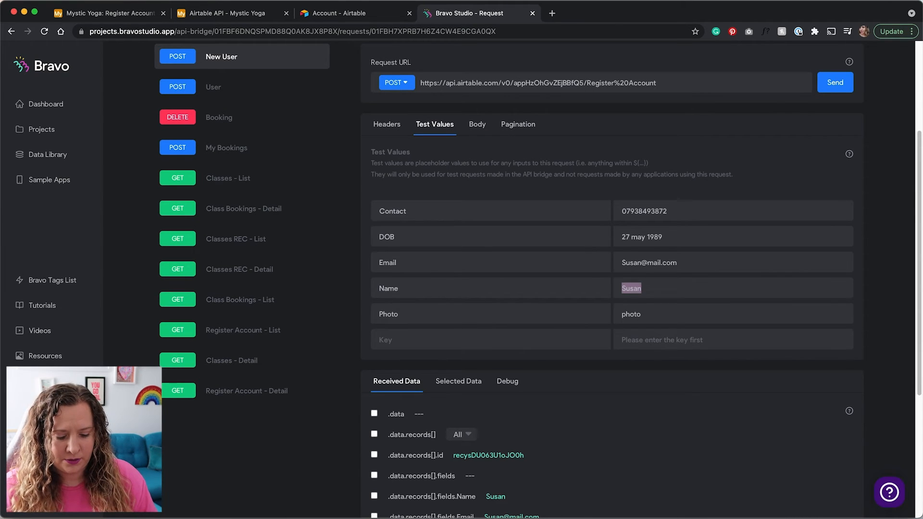
pyautogui.write('Clara')
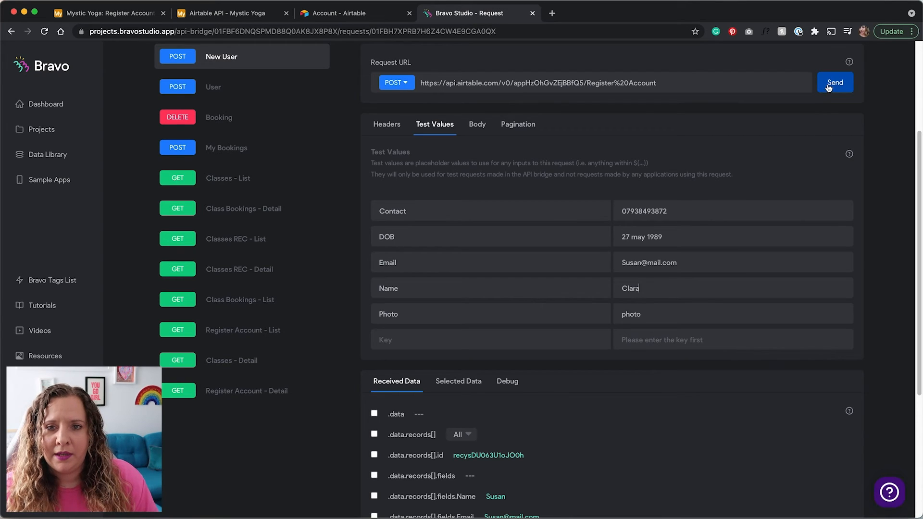
pyautogui.click(829, 87)
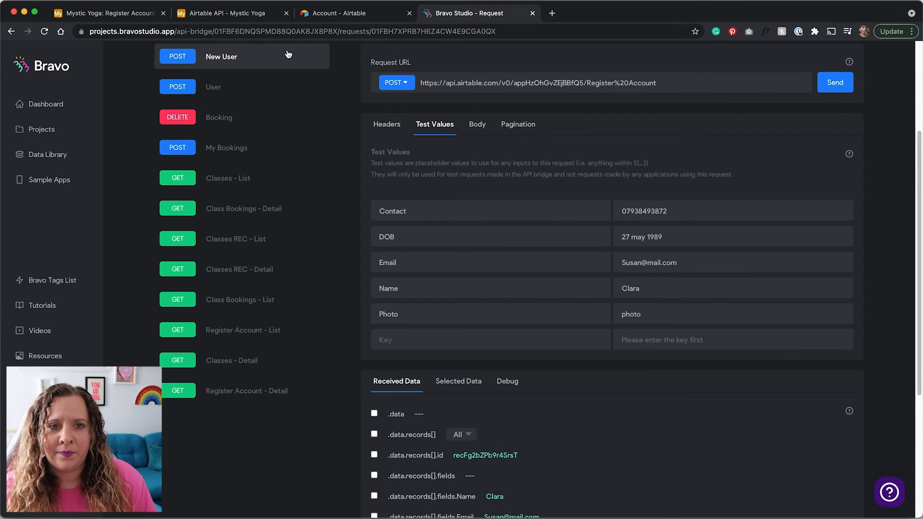
pyautogui.click(96, 14)
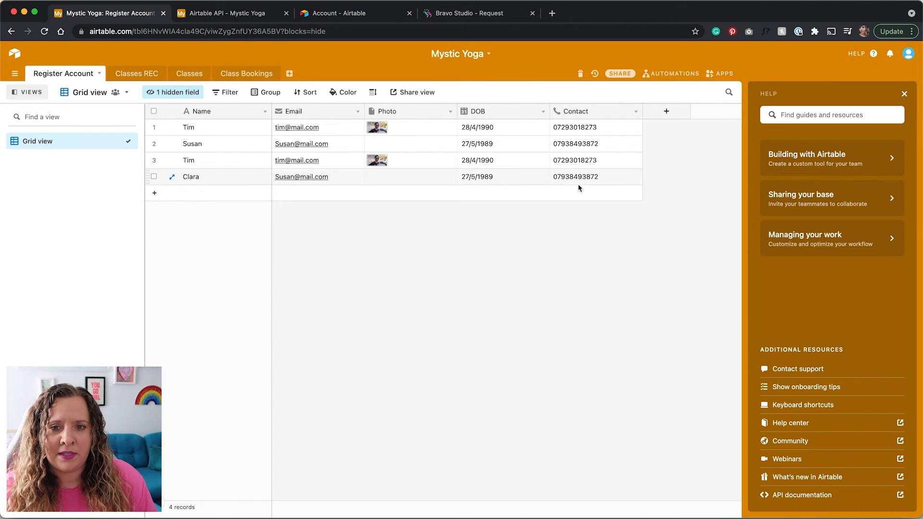
# Delete the three test records in rows 2–4 of Airtable's Register Account table, keeping only the first row
pyautogui.click(154, 177)
pyautogui.click(154, 160)
pyautogui.rightClick(223, 140)
pyautogui.click(241, 171)
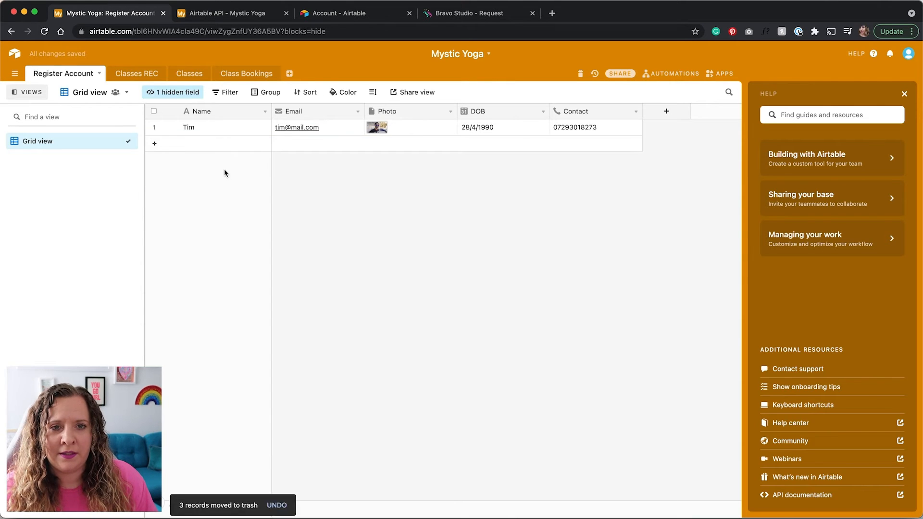
pyautogui.click(473, 16)
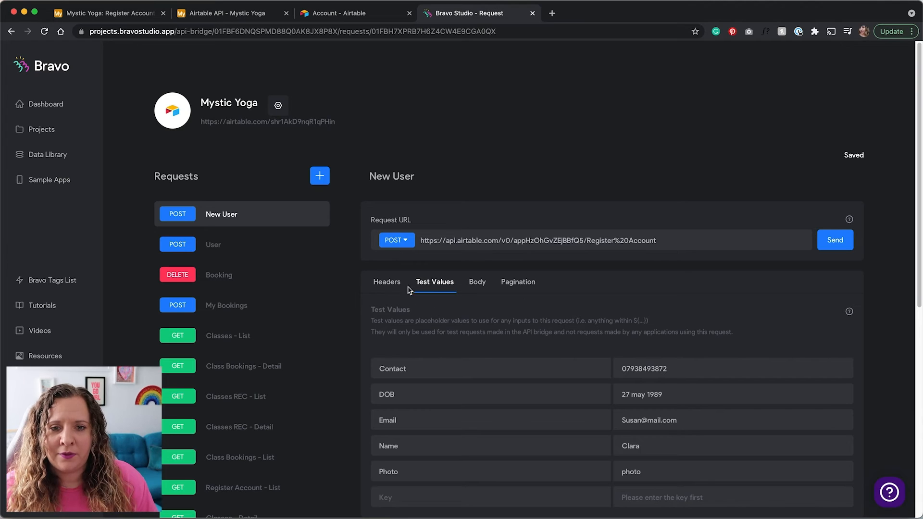
# Add a new request to the API bridge and name it 'Class Bookings'
pyautogui.click(260, 306)
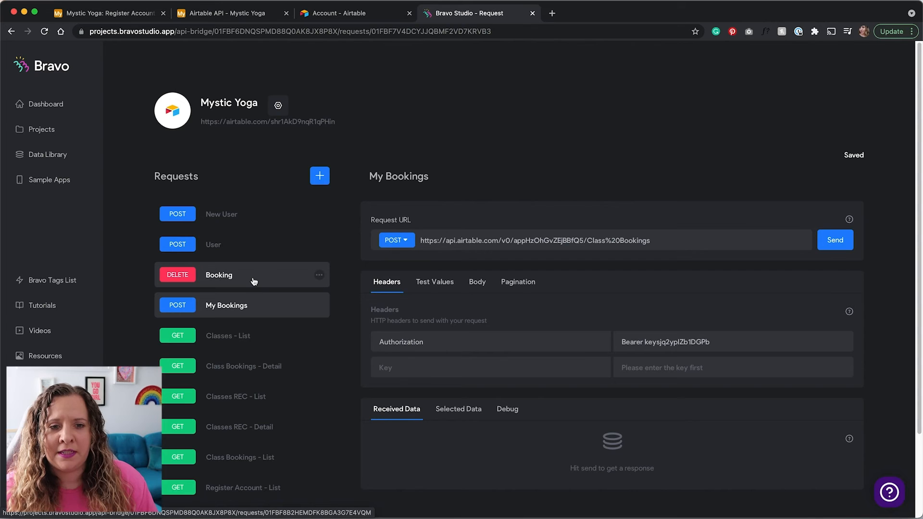
pyautogui.click(320, 176)
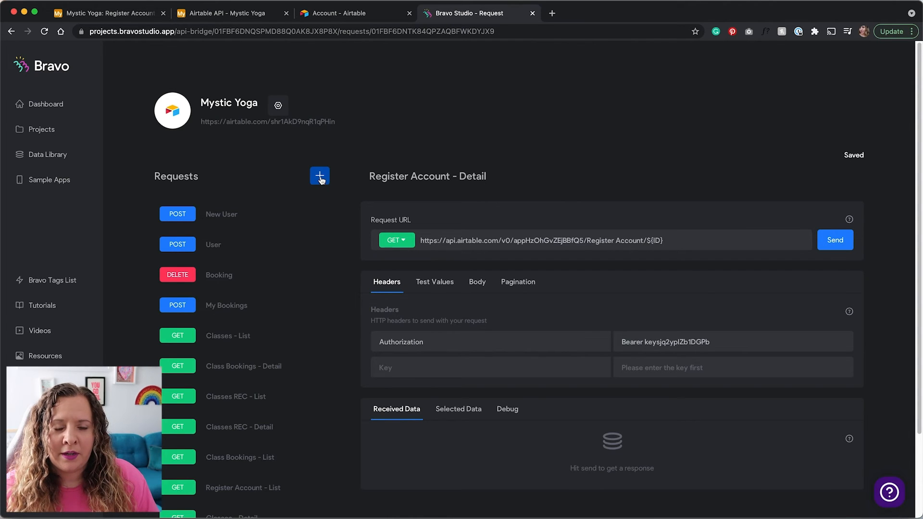
pyautogui.tripleClick(402, 172)
pyautogui.write('Clas')
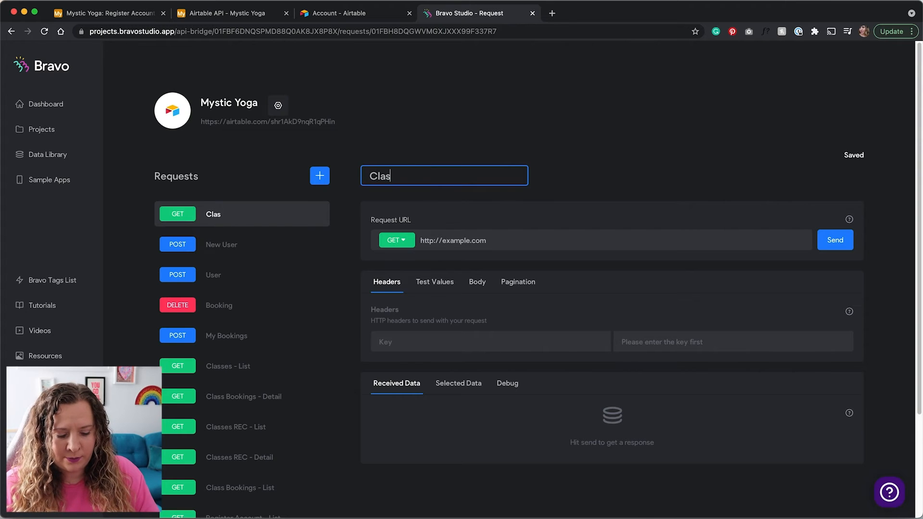
pyautogui.write('s Bookings')
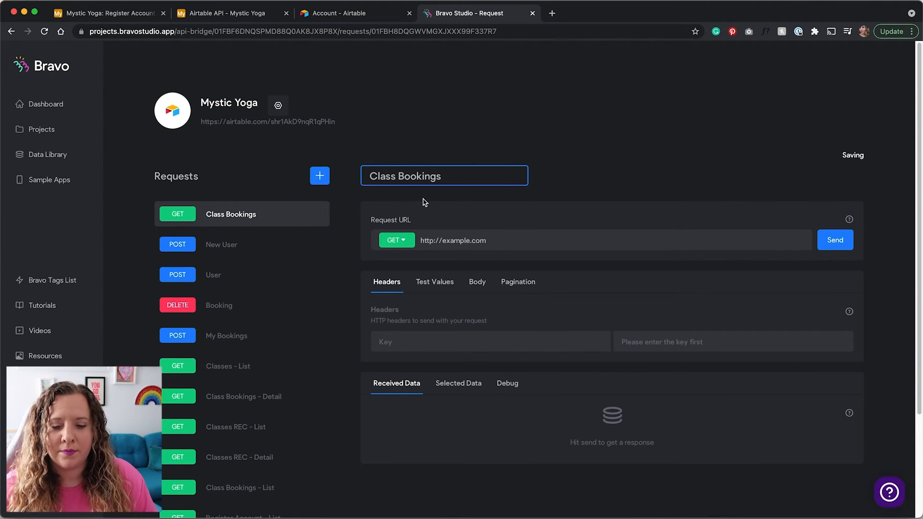
# Set the request method to DELETE, clear the example URL, and view the Class Bookings table API docs
pyautogui.click(393, 240)
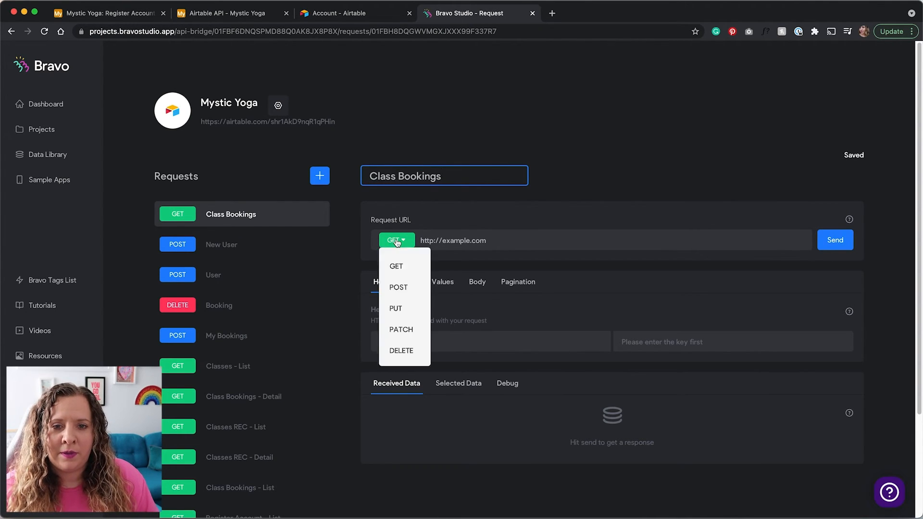
pyautogui.click(406, 354)
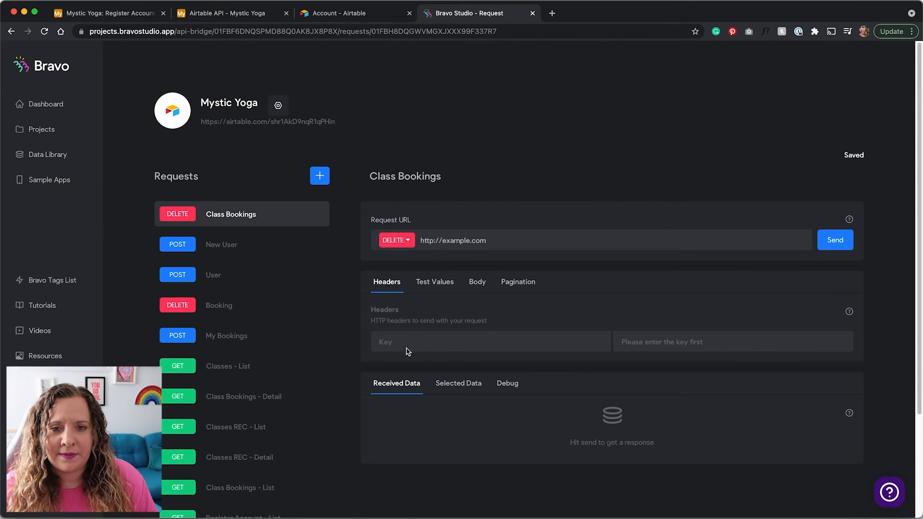
pyautogui.tripleClick(457, 239)
pyautogui.press('BackSpace')
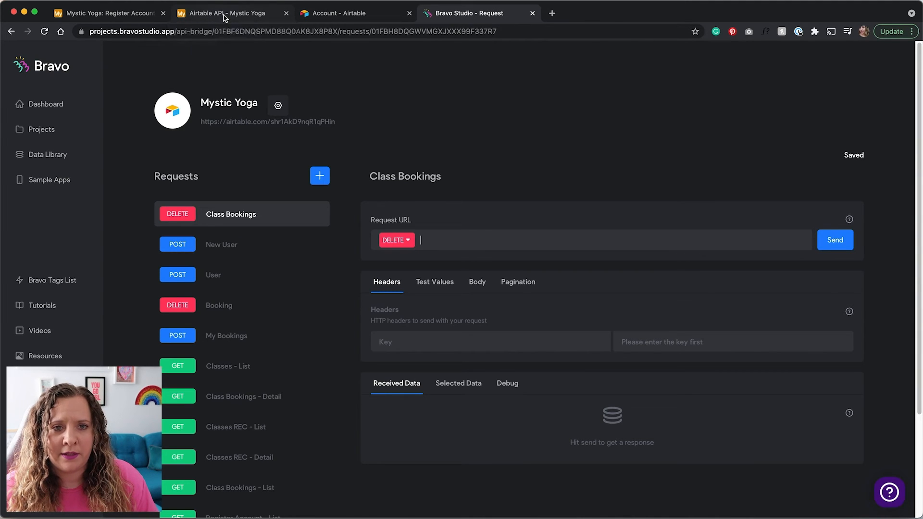
pyautogui.click(223, 17)
pyautogui.click(49, 321)
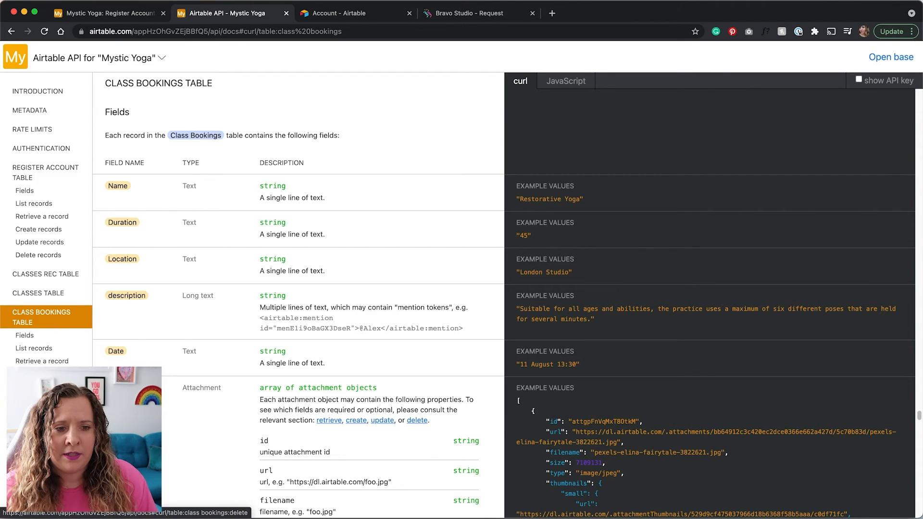
# Copy the Delete Class Bookings records endpoint URL and select the request's placeholder URL
pyautogui.click(38, 400)
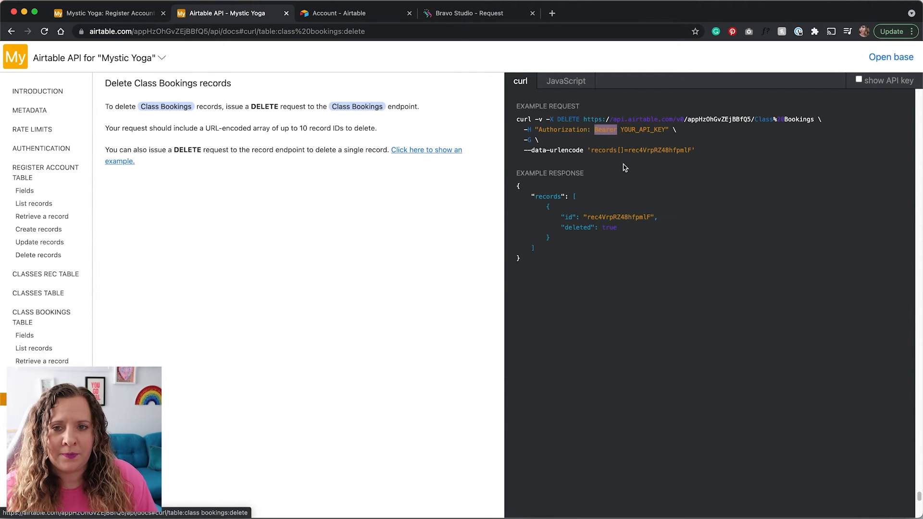
pyautogui.click(585, 119)
pyautogui.moveTo(590, 118); pyautogui.dragTo(809, 115)
pyautogui.press('super+c')
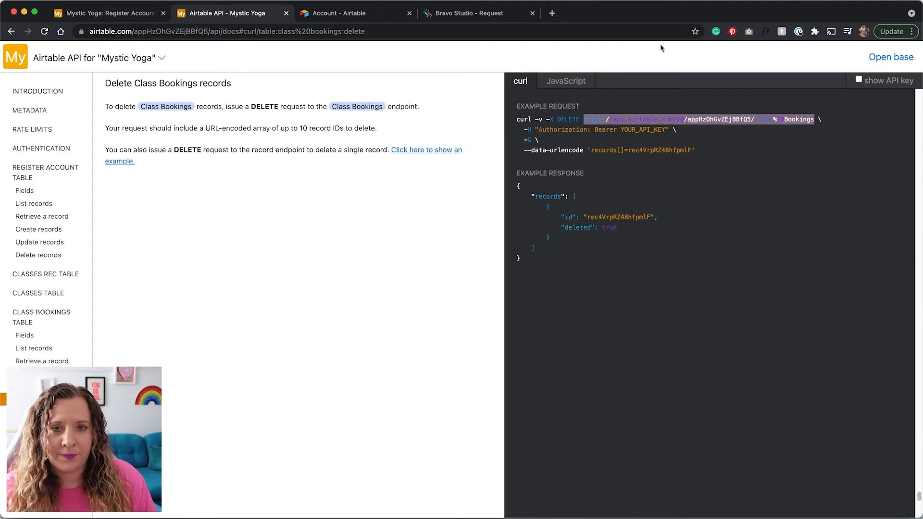
pyautogui.click(463, 19)
pyautogui.moveTo(499, 239); pyautogui.dragTo(416, 233)
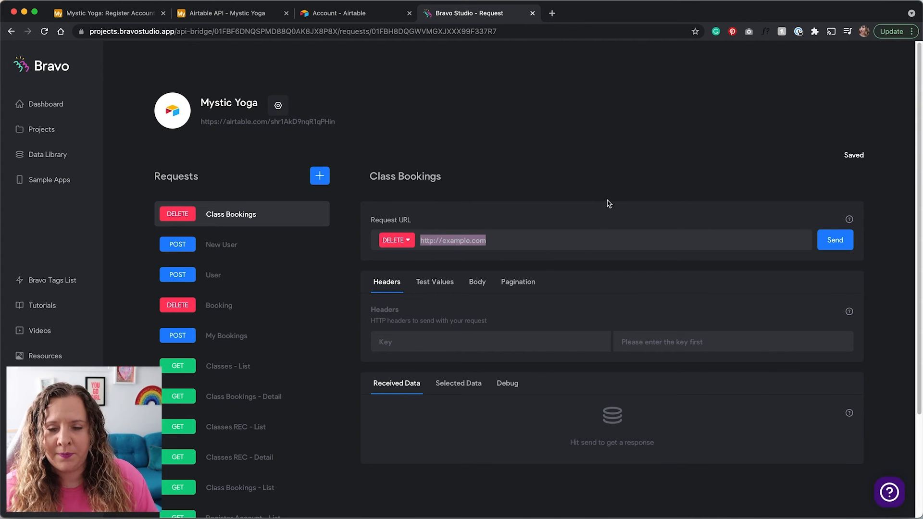
# Paste the Class%20Bookings endpoint URL ending in /${id} and add an Authorization header key
pyautogui.press('super+v')
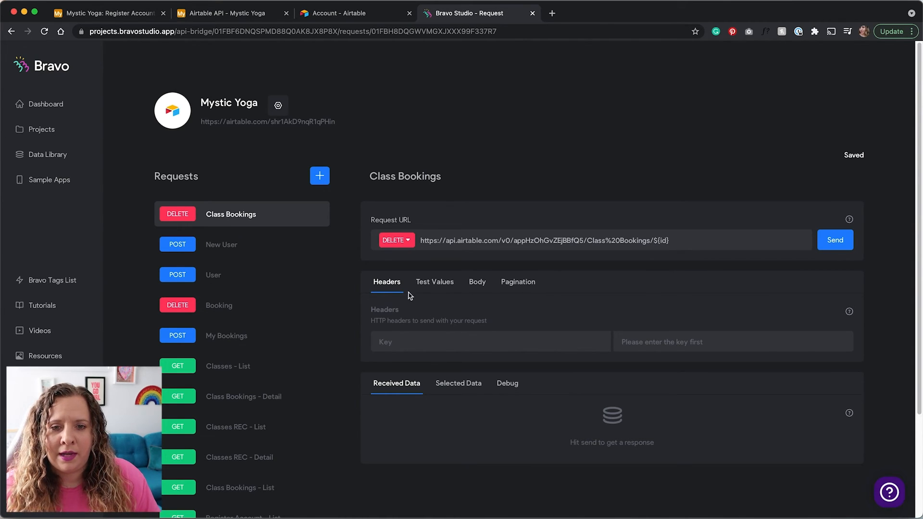
pyautogui.click(232, 16)
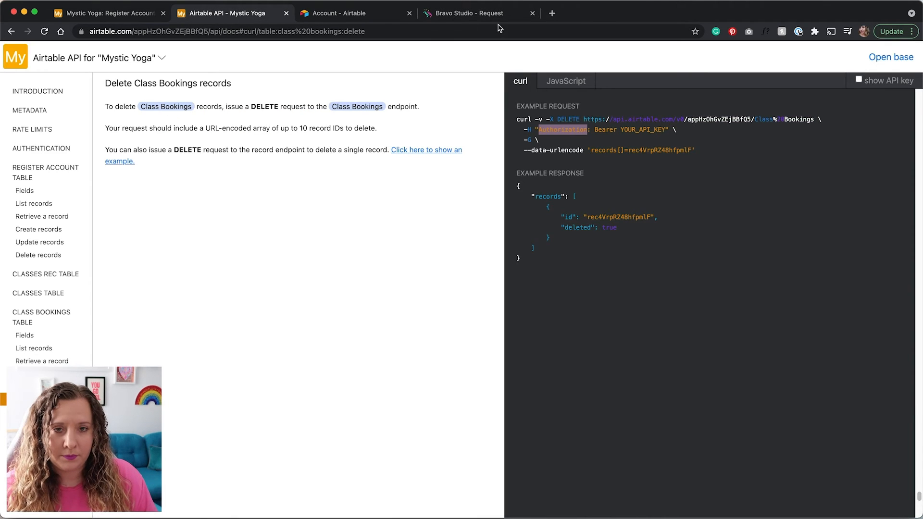
pyautogui.click(474, 13)
pyautogui.write('Authorization')
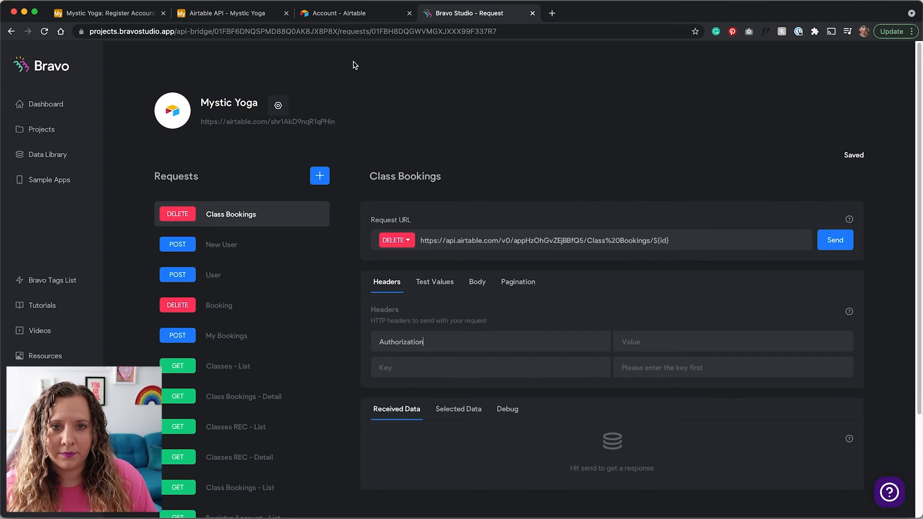
# Set the Authorization header value to Bearer, copied from the Airtable API example
pyautogui.click(255, 12)
pyautogui.doubleClick(605, 130)
pyautogui.press('super+c')
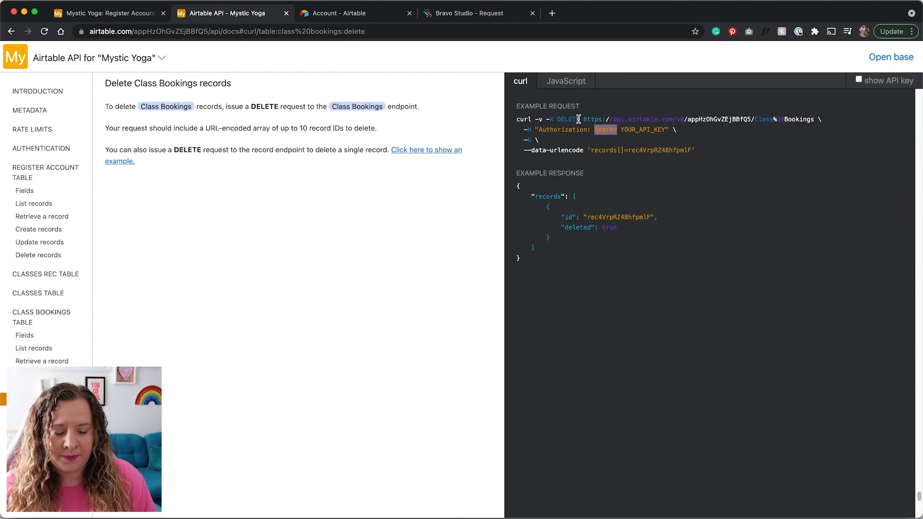
pyautogui.click(452, 15)
pyautogui.press('super+v')
pyautogui.press('BackSpace')
pyautogui.press('BackSpace')
pyautogui.press('BackSpace')
pyautogui.press('BackSpace')
pyautogui.press('BackSpace')
pyautogui.press('BackSpace')
pyautogui.press('BackSpace')
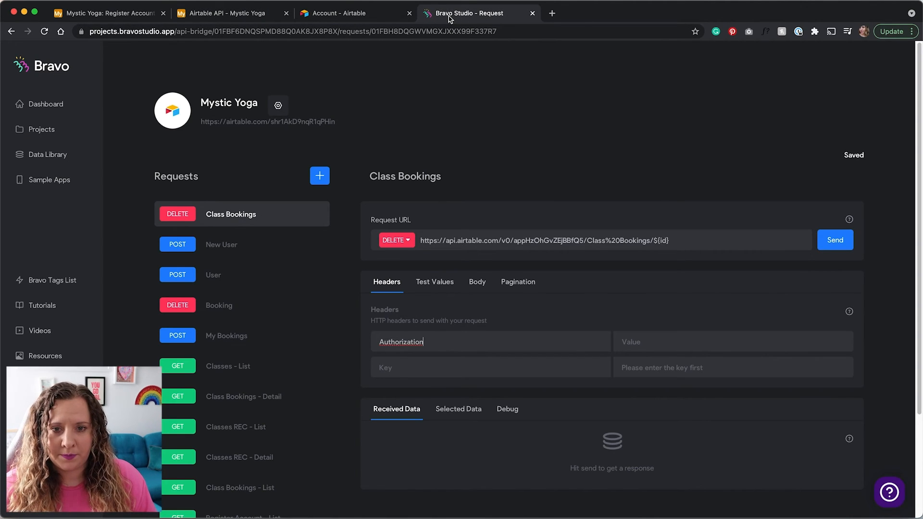
pyautogui.press('super+v')
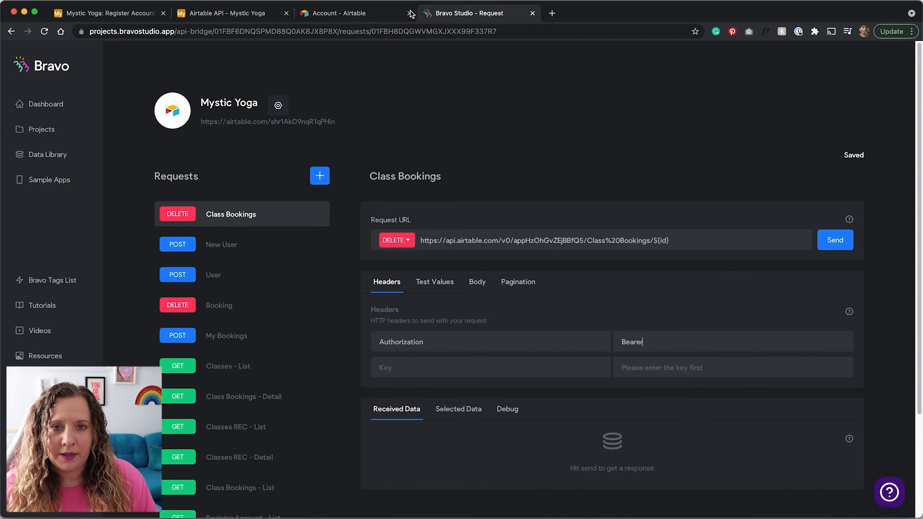
# Add an 'id' key under the request's Test Values
pyautogui.click(440, 284)
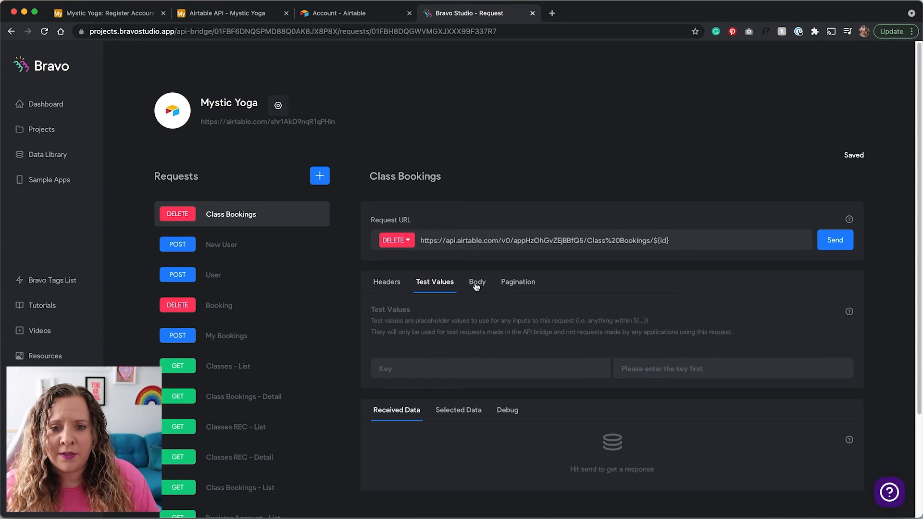
pyautogui.scroll(-2, 480, 293)
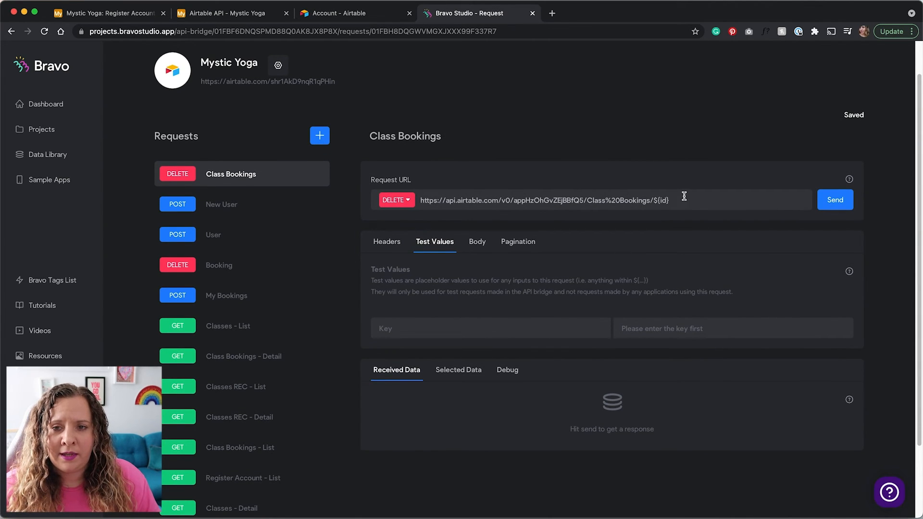
pyautogui.click(531, 327)
pyautogui.write('id')
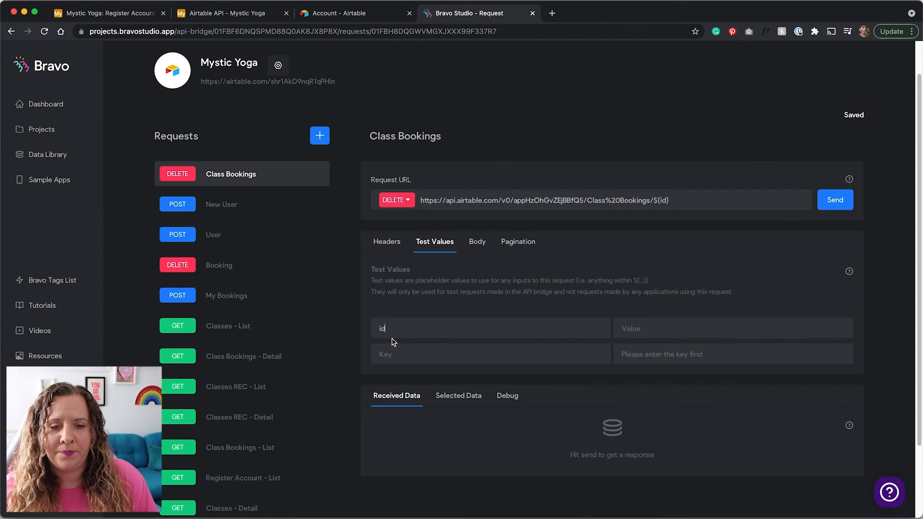
pyautogui.scroll(-1, 337, 330)
pyautogui.scroll(-2, 337, 330)
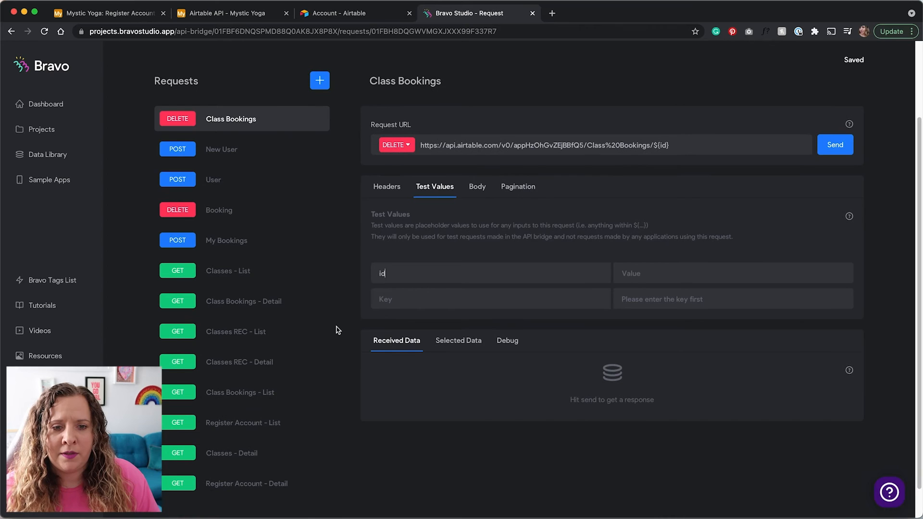
# Send the GET Class Bookings - List request and copy the Restorative Yoga booking's record id
pyautogui.click(251, 397)
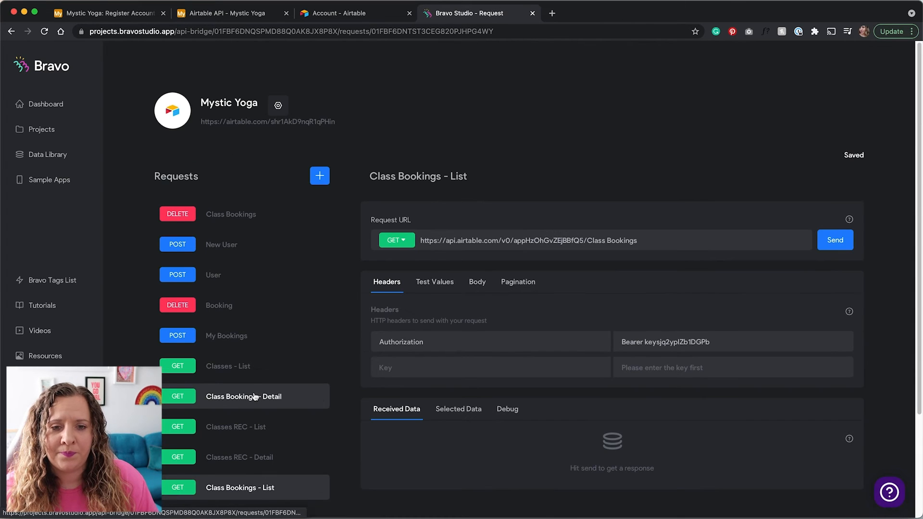
pyautogui.click(834, 242)
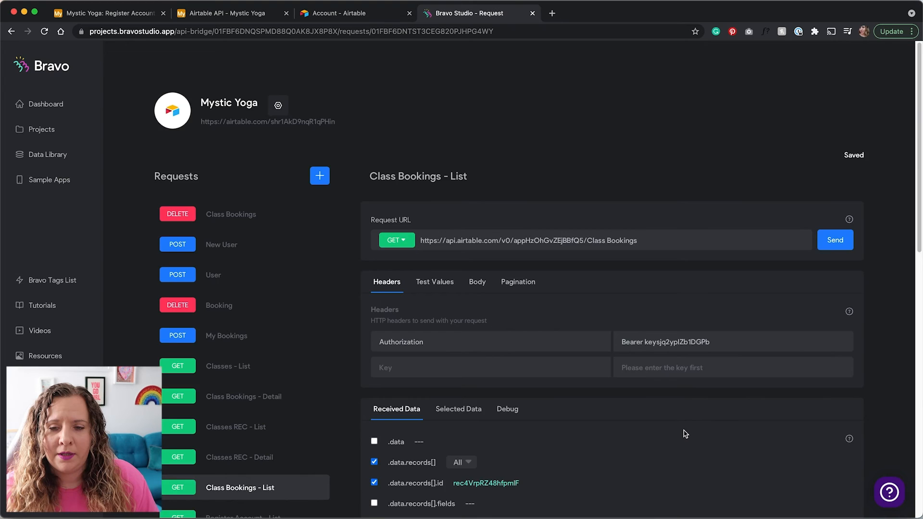
pyautogui.scroll(-4, 684, 433)
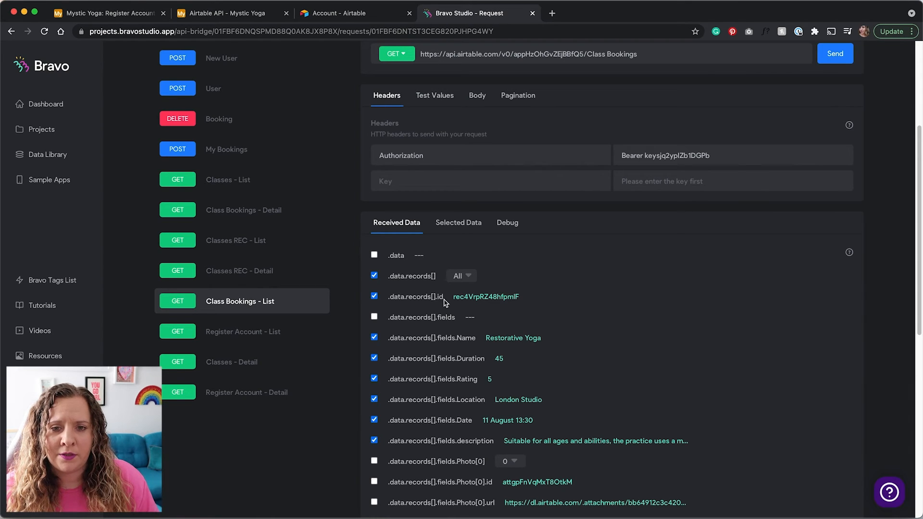
pyautogui.doubleClick(493, 297)
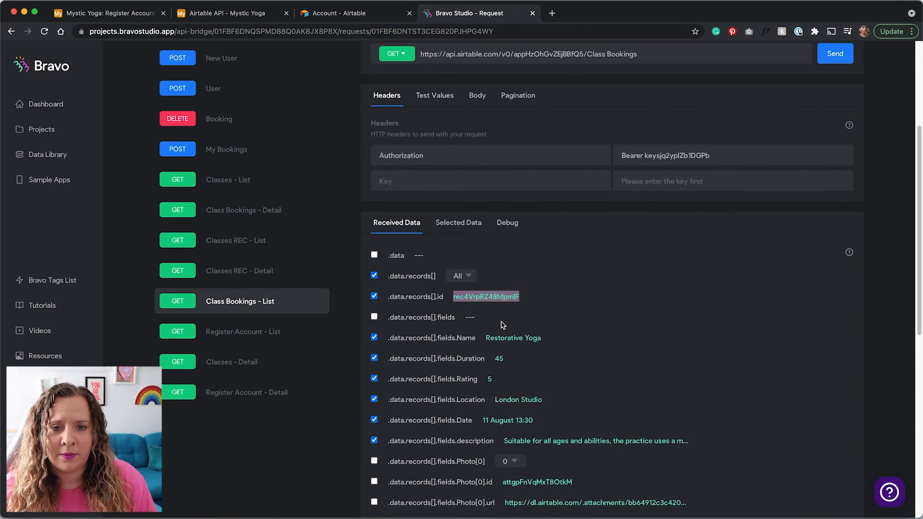
pyautogui.scroll(2, 483, 303)
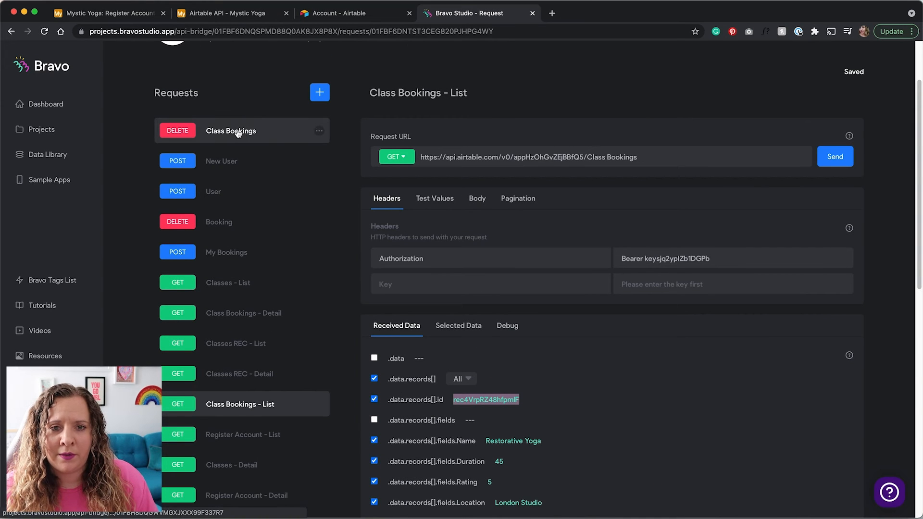
# Paste the copied Restorative Yoga record id into the DELETE request's id test value
pyautogui.click(238, 134)
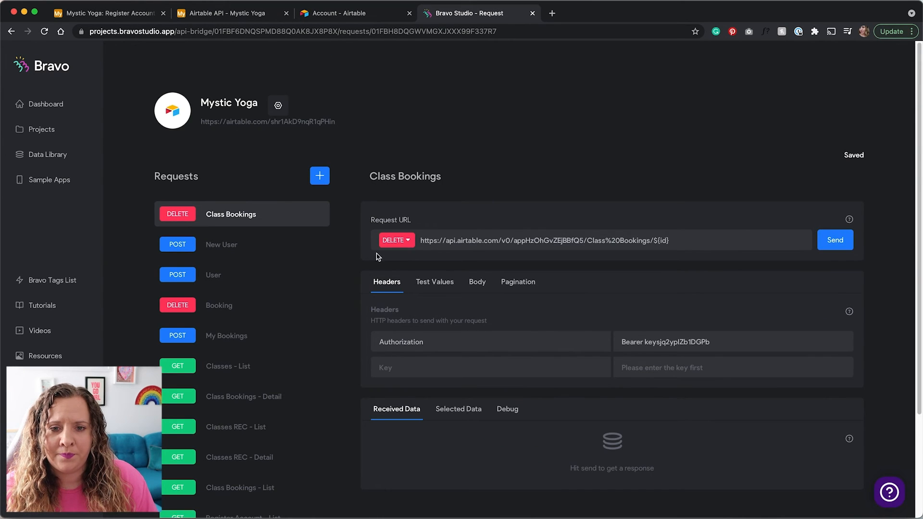
pyautogui.click(452, 287)
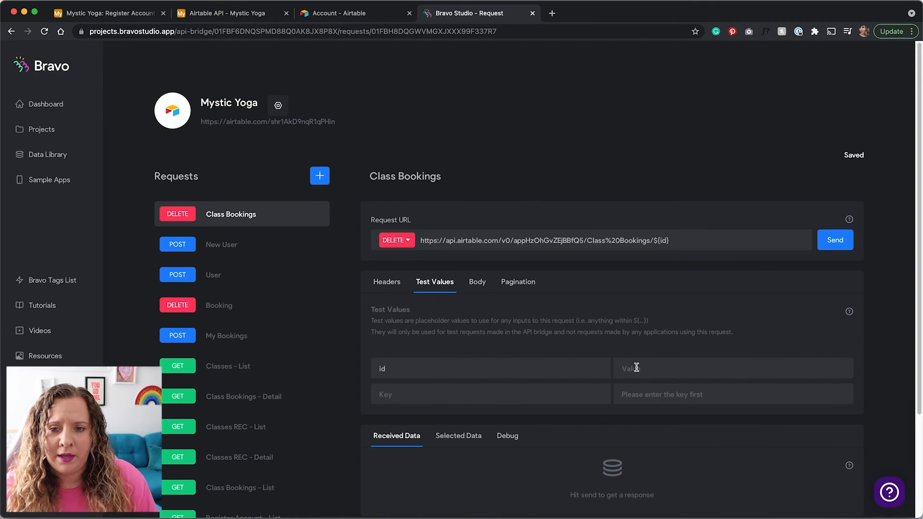
pyautogui.click(683, 367)
pyautogui.write('rec4VrpRZ48hfpmIF')
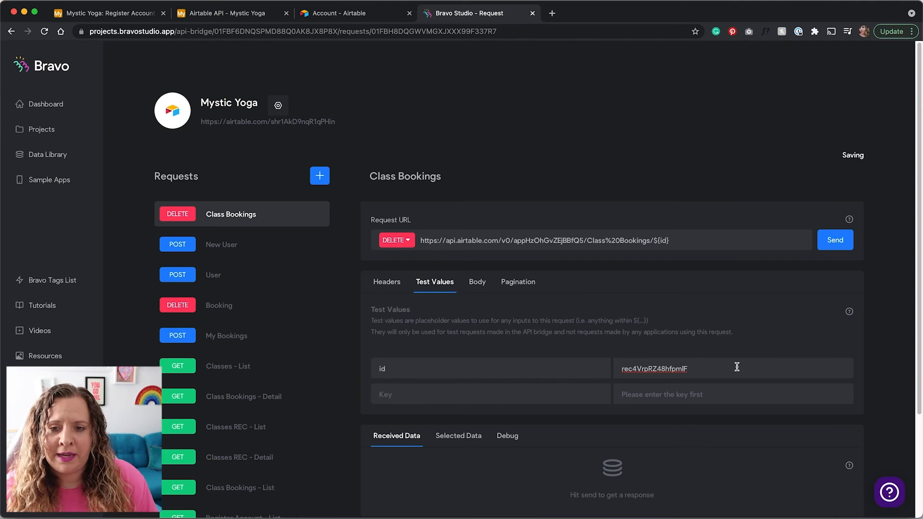
pyautogui.scroll(-2, 736, 366)
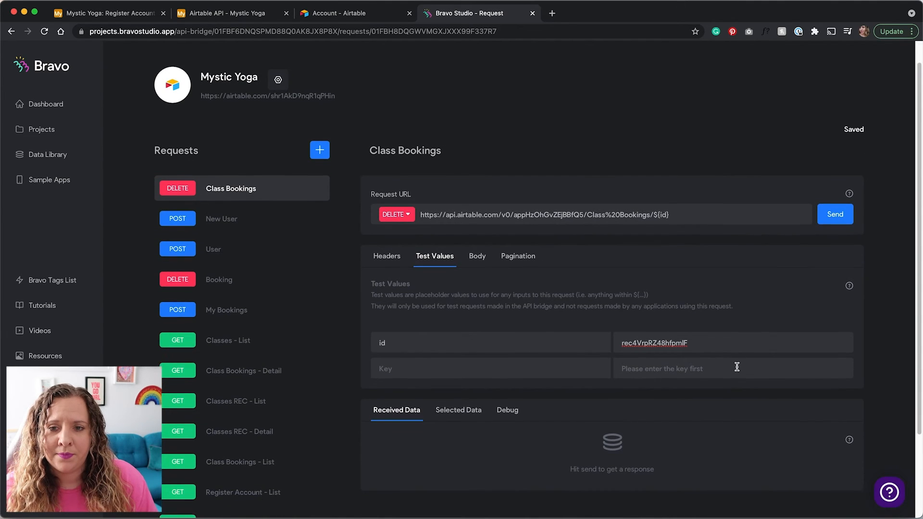
# Check the Class Bookings table in Airtable before returning to the DELETE request
pyautogui.click(119, 18)
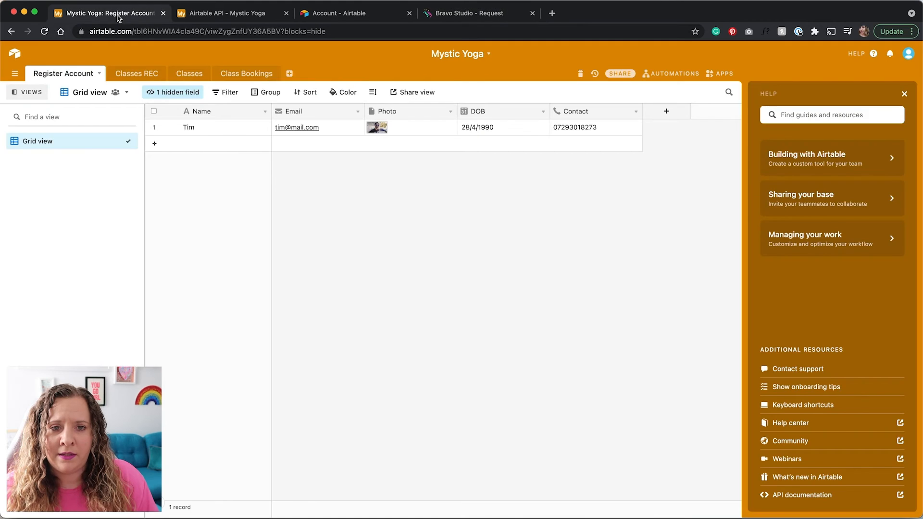
pyautogui.click(262, 73)
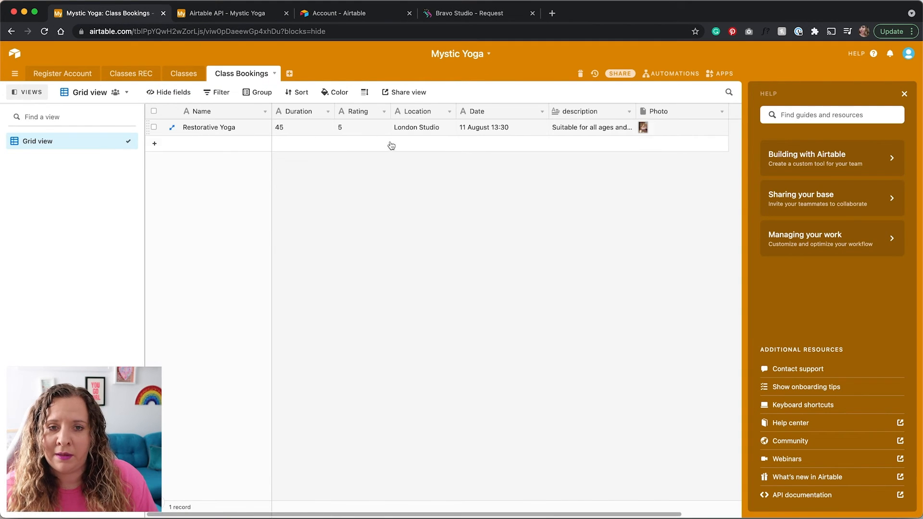
pyautogui.click(457, 13)
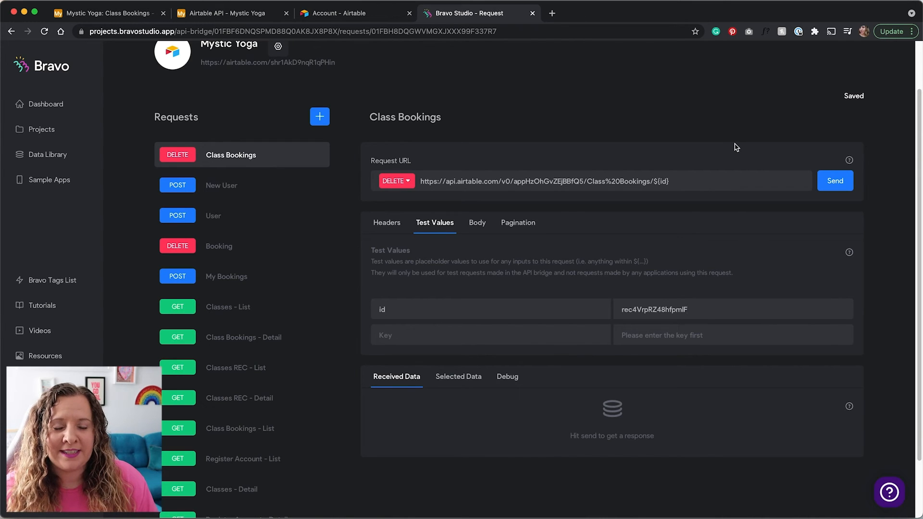
# Send the DELETE request and confirm Airtable's Class Bookings table now shows 0 records
pyautogui.click(839, 187)
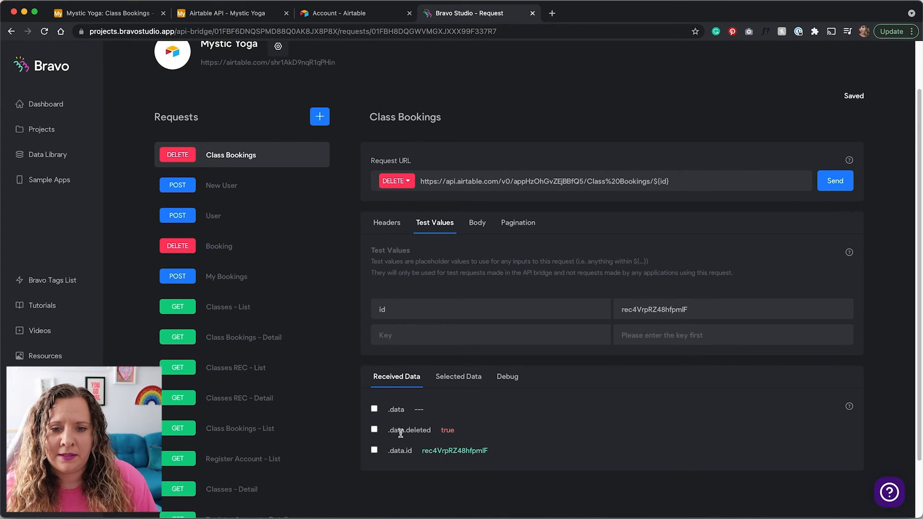
pyautogui.click(122, 19)
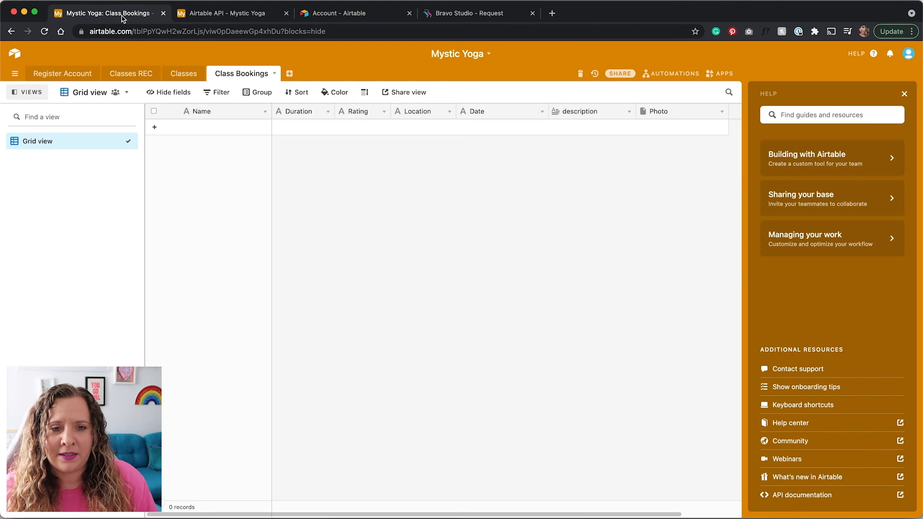
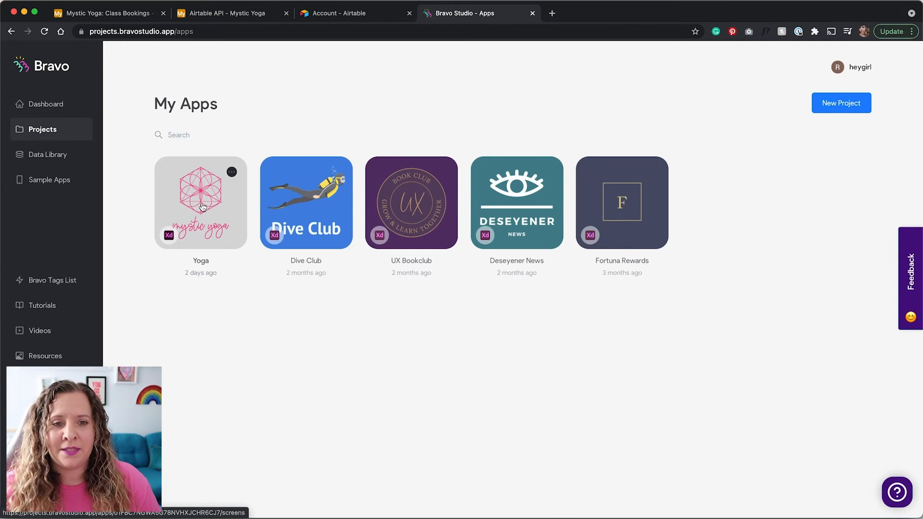
# Open the Yoga project and the register screen's Data binding page
pyautogui.click(203, 201)
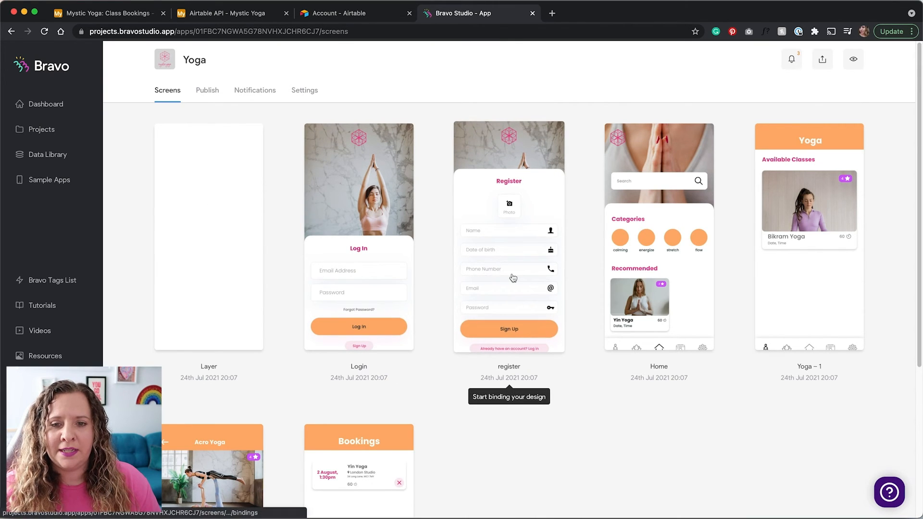
pyautogui.click(514, 273)
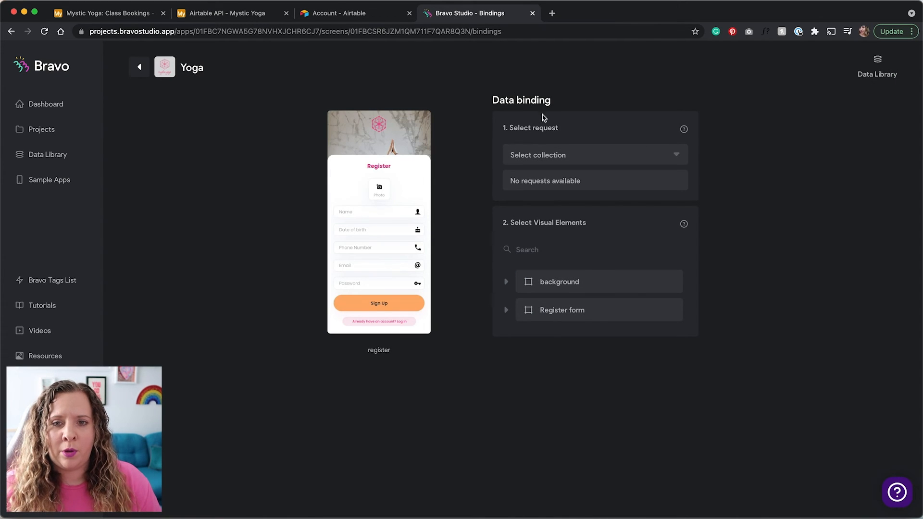
# Bind the register screen to the Mystic Yoga collection's POST New User request
pyautogui.click(580, 154)
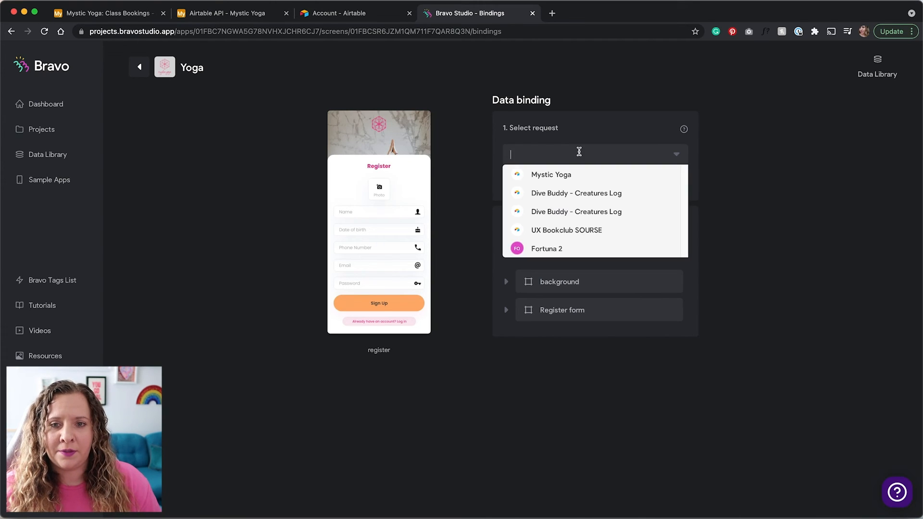
pyautogui.click(567, 178)
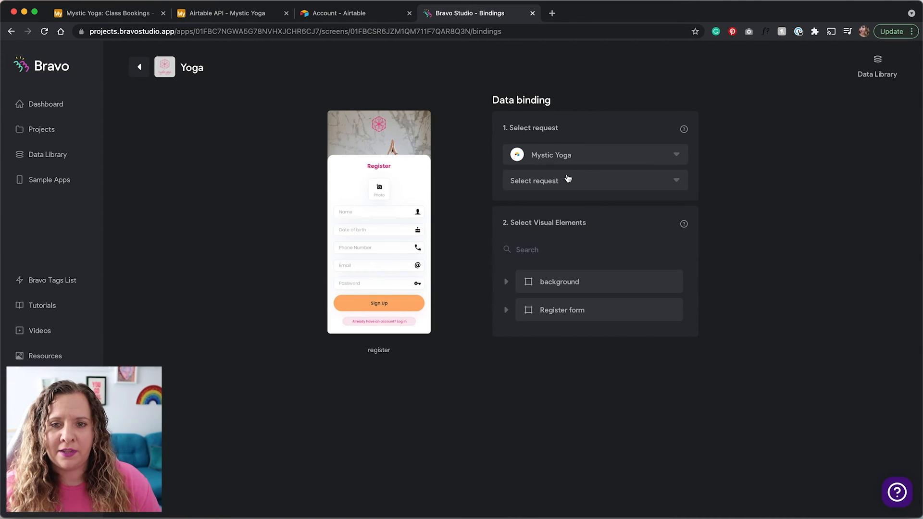
pyautogui.click(653, 183)
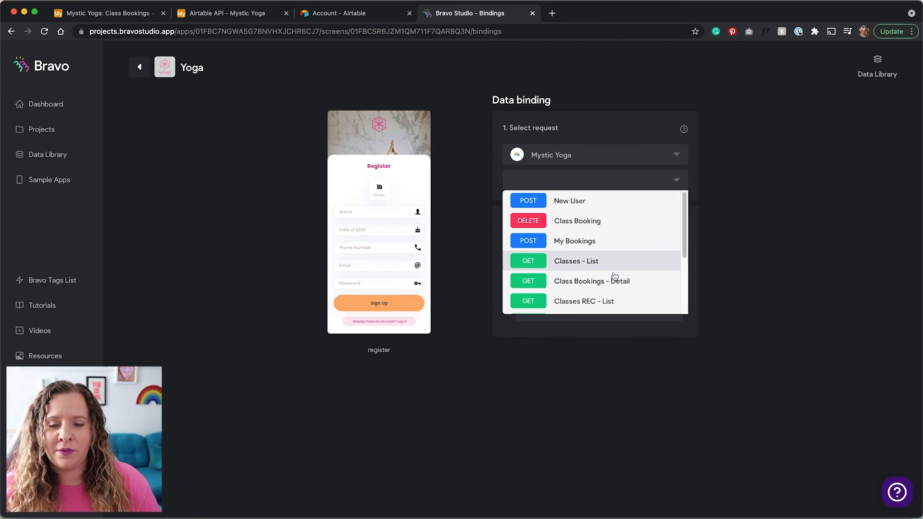
pyautogui.scroll(-5, 576, 264)
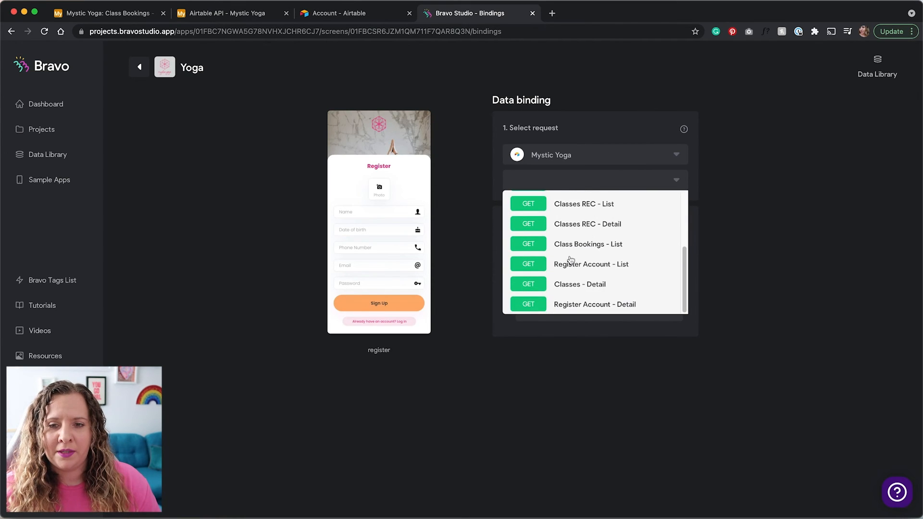
pyautogui.scroll(5, 525, 304)
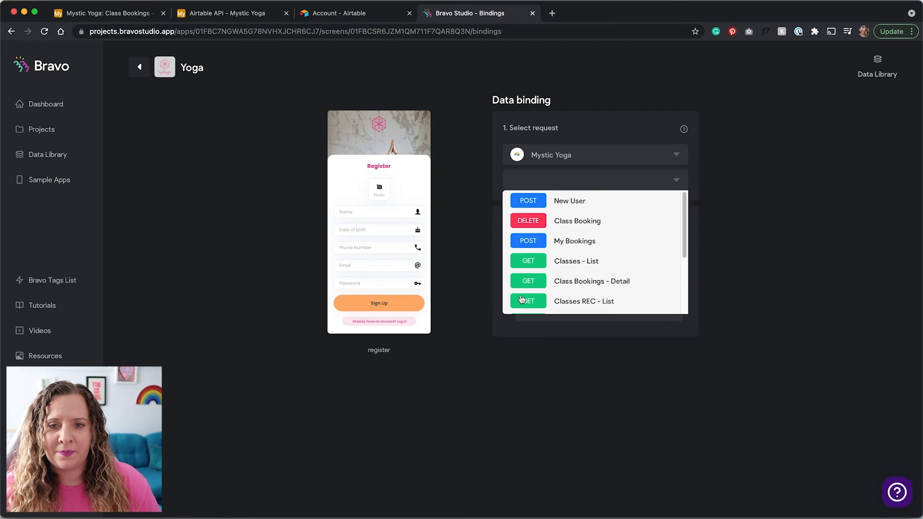
pyautogui.click(576, 202)
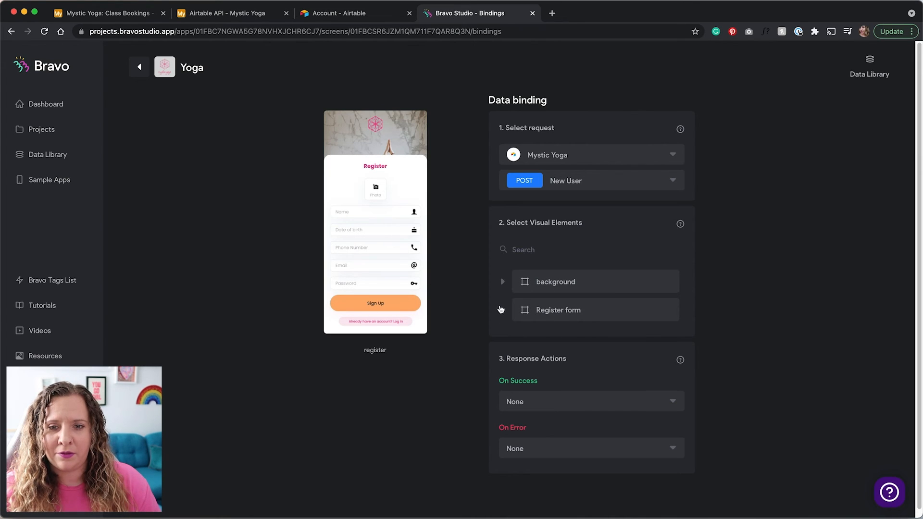
# Send the Email Address and Phone inputs to the Email and Contact fields
pyautogui.click(501, 310)
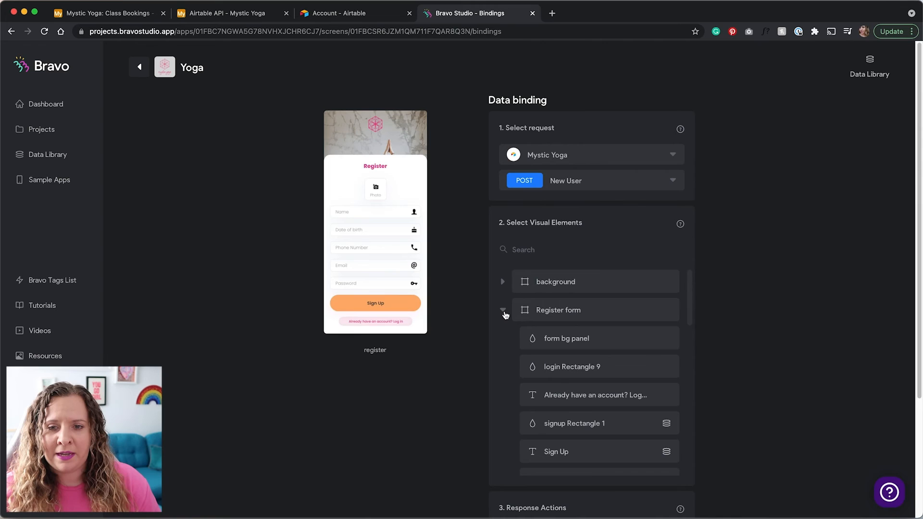
pyautogui.scroll(-2, 505, 314)
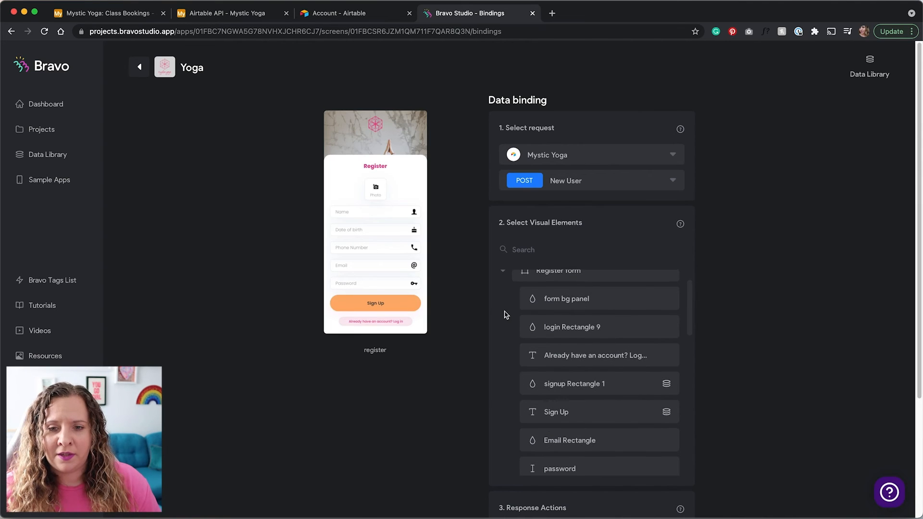
pyautogui.scroll(-6, 505, 315)
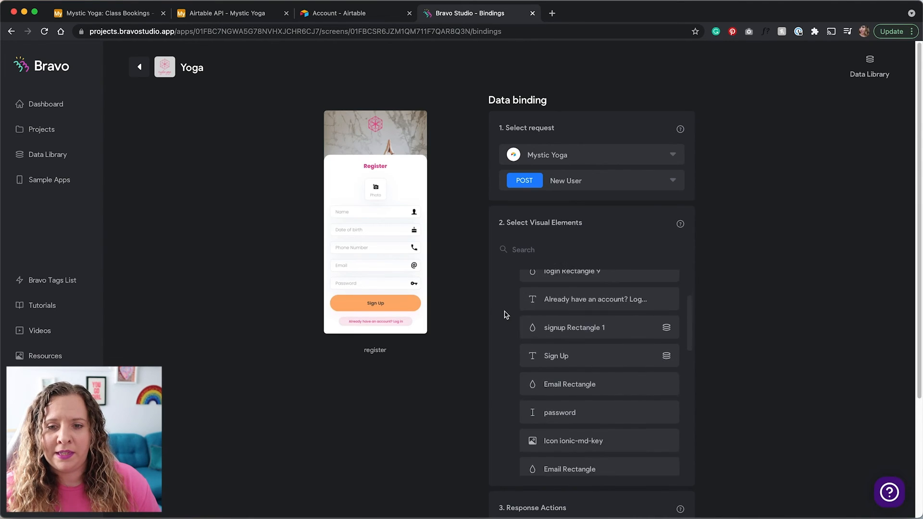
pyautogui.scroll(-3, 505, 315)
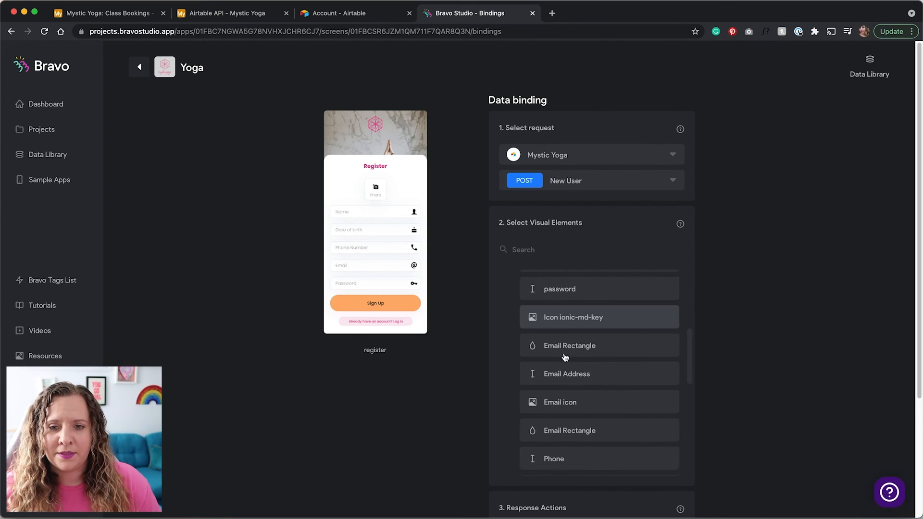
pyautogui.click(569, 370)
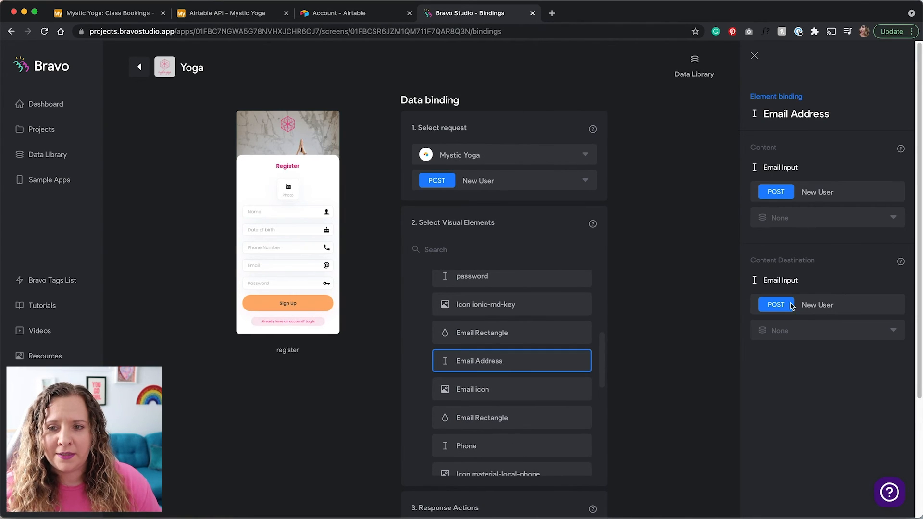
pyautogui.click(792, 331)
pyautogui.click(794, 397)
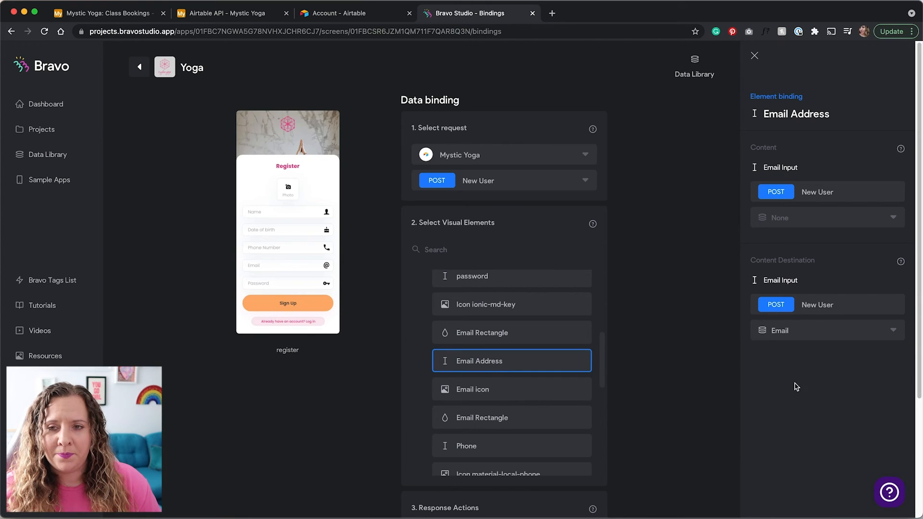
pyautogui.scroll(-2, 497, 372)
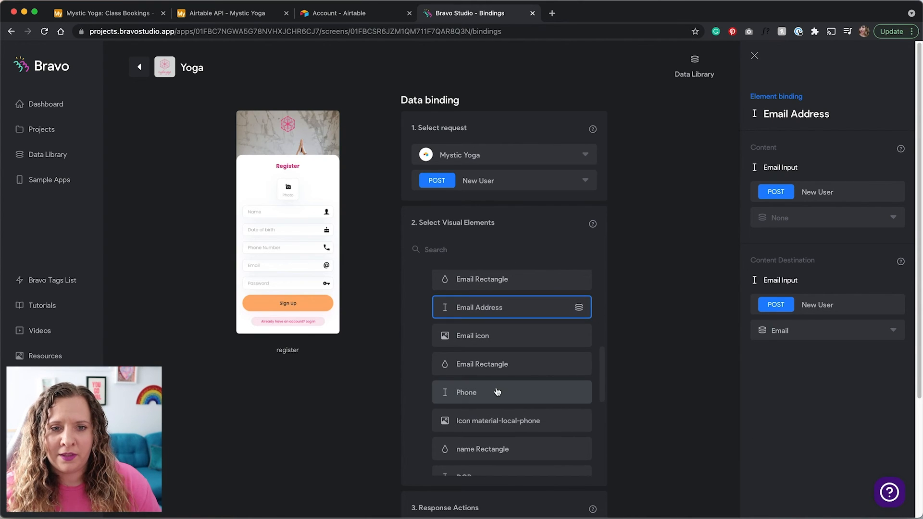
pyautogui.click(497, 392)
pyautogui.click(793, 332)
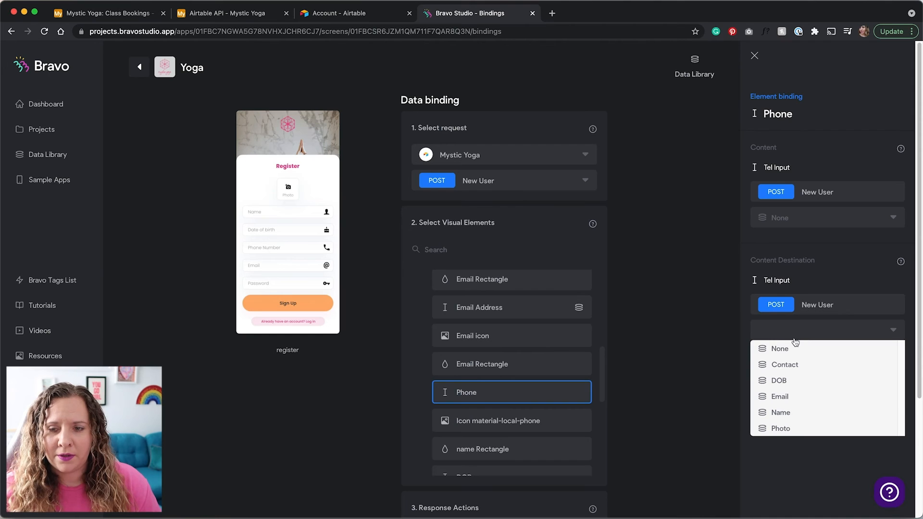
pyautogui.click(789, 366)
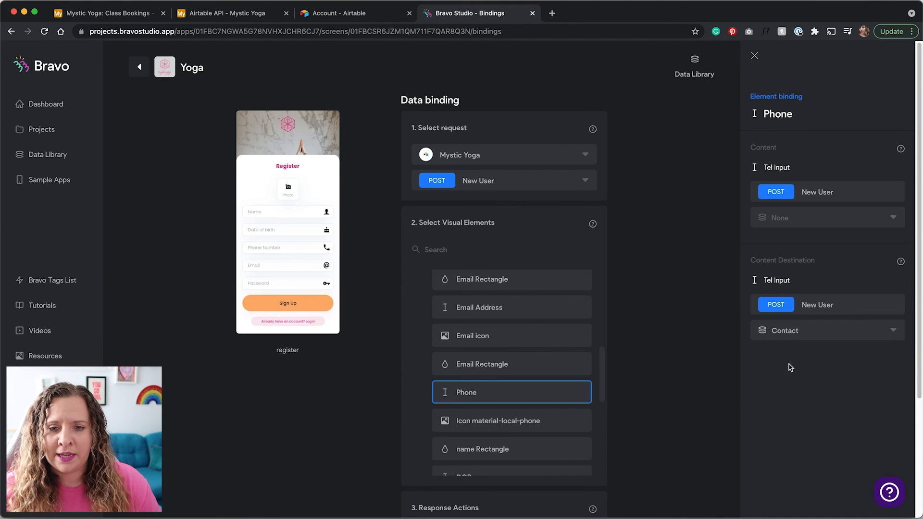
# Send the DOB, name and add photo inputs to the DOB, Name and Photo fields
pyautogui.scroll(-4, 548, 350)
pyautogui.click(538, 366)
pyautogui.click(779, 338)
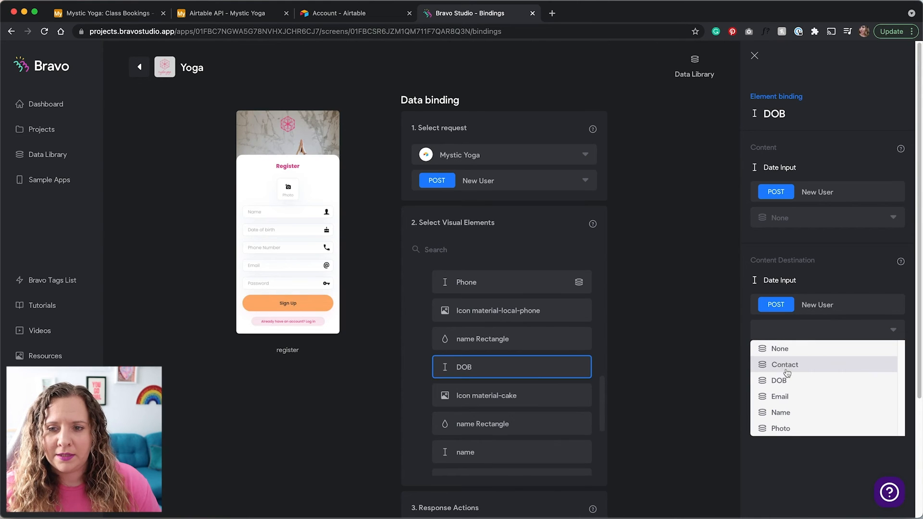
pyautogui.click(787, 381)
pyautogui.scroll(-1, 536, 415)
pyautogui.click(535, 427)
pyautogui.click(790, 333)
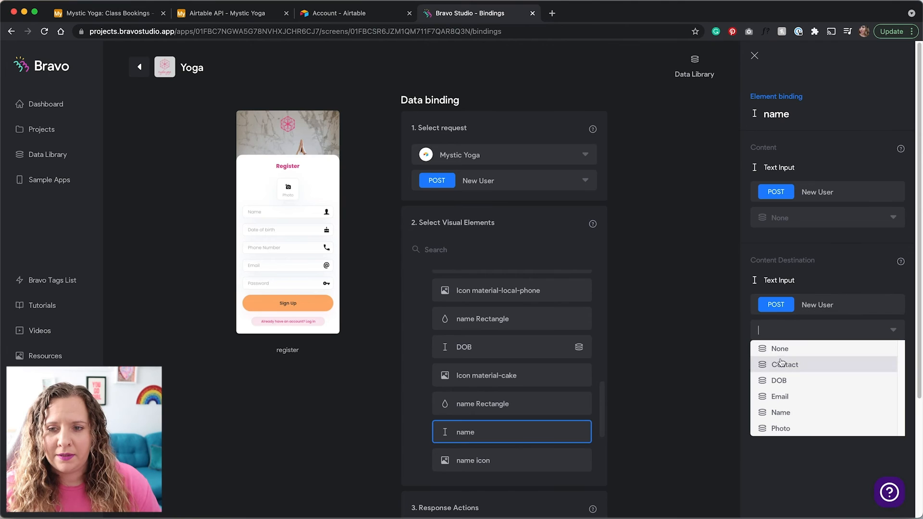
pyautogui.click(789, 411)
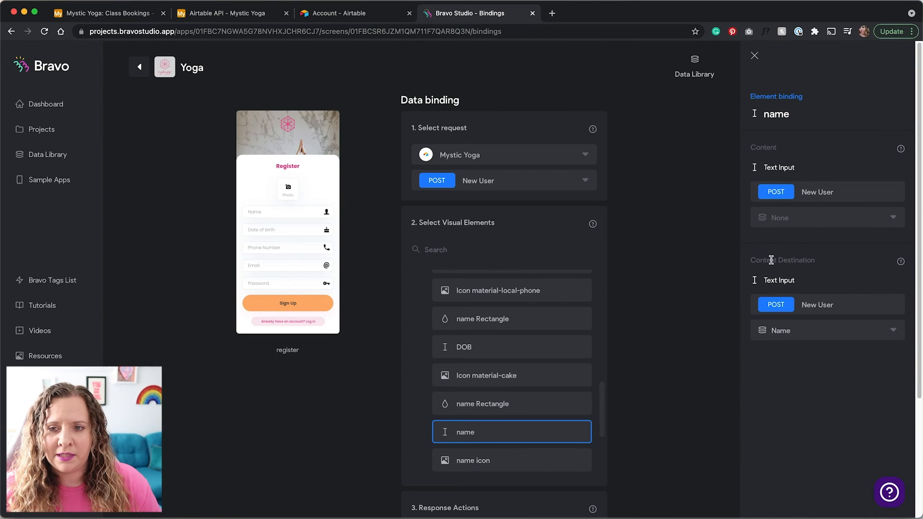
pyautogui.scroll(-4, 513, 395)
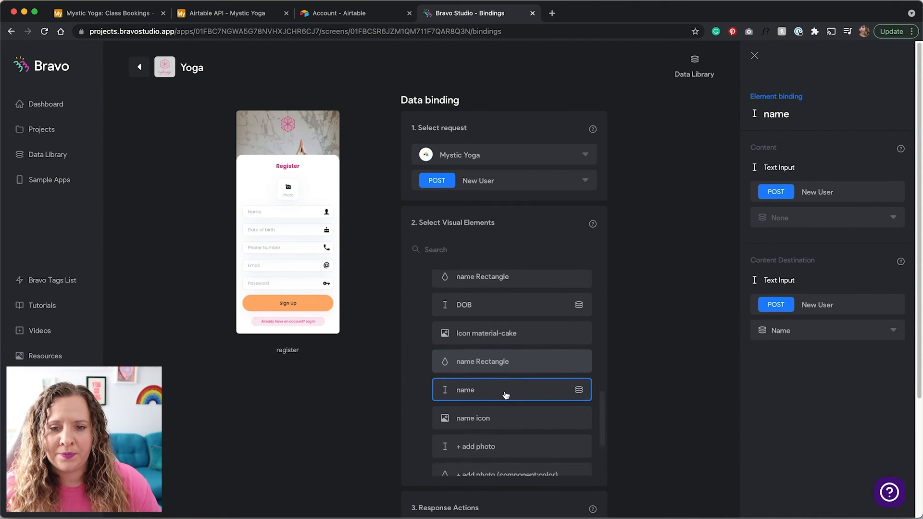
pyautogui.click(523, 410)
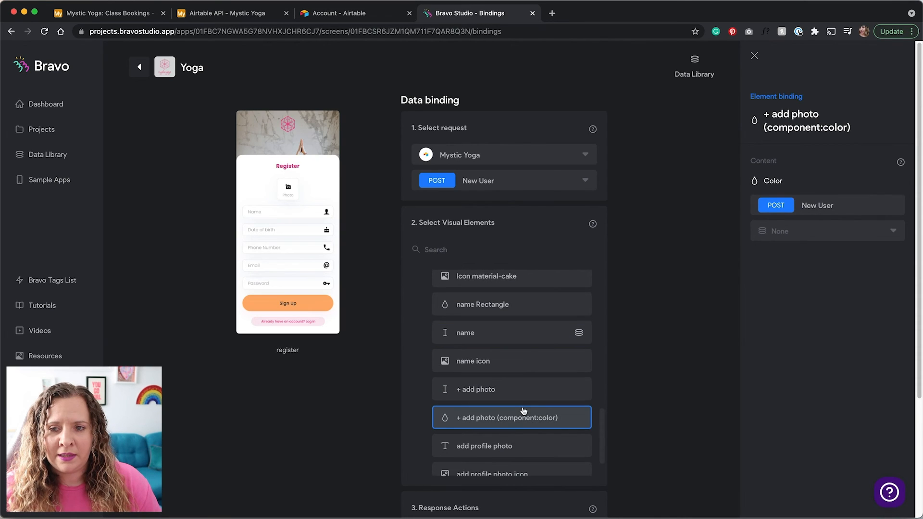
pyautogui.click(527, 395)
pyautogui.click(776, 336)
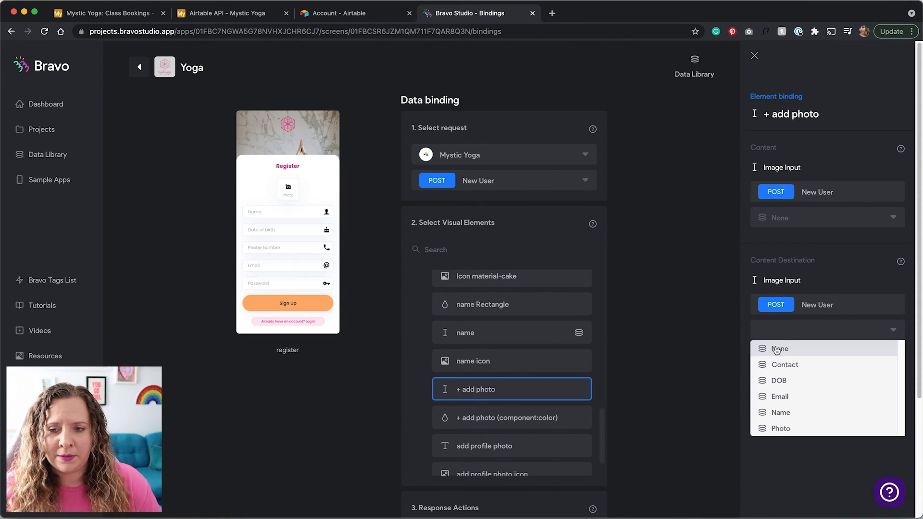
pyautogui.click(772, 428)
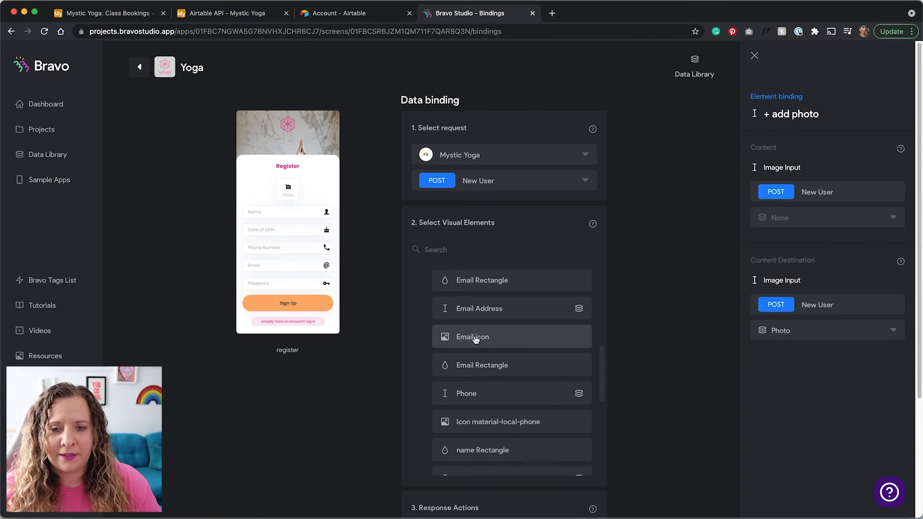
pyautogui.scroll(5, 474, 340)
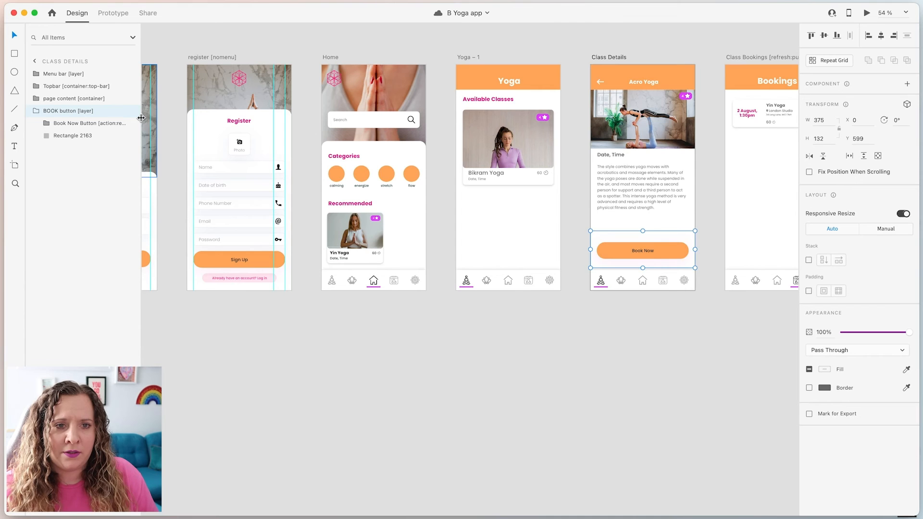
pyautogui.moveTo(140, 122); pyautogui.dragTo(193, 121)
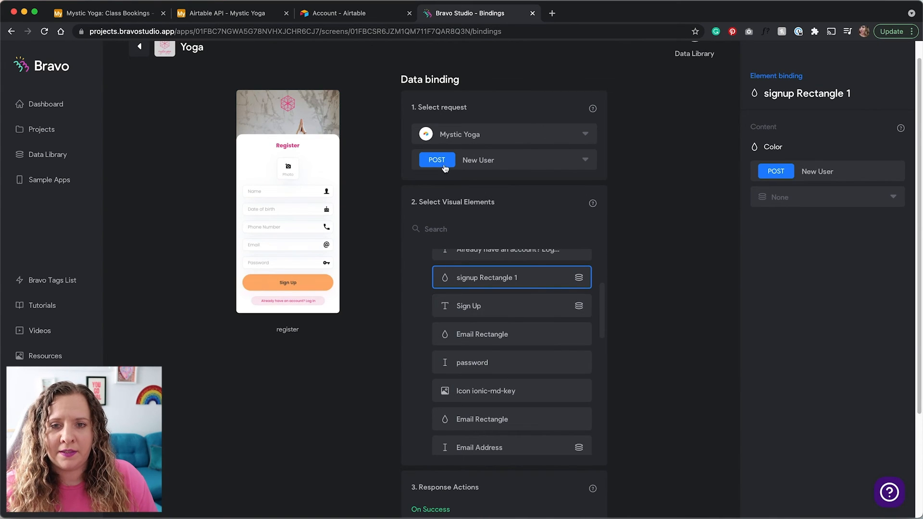
# Set the On Success response action to Go to page Home
pyautogui.scroll(-3, 639, 373)
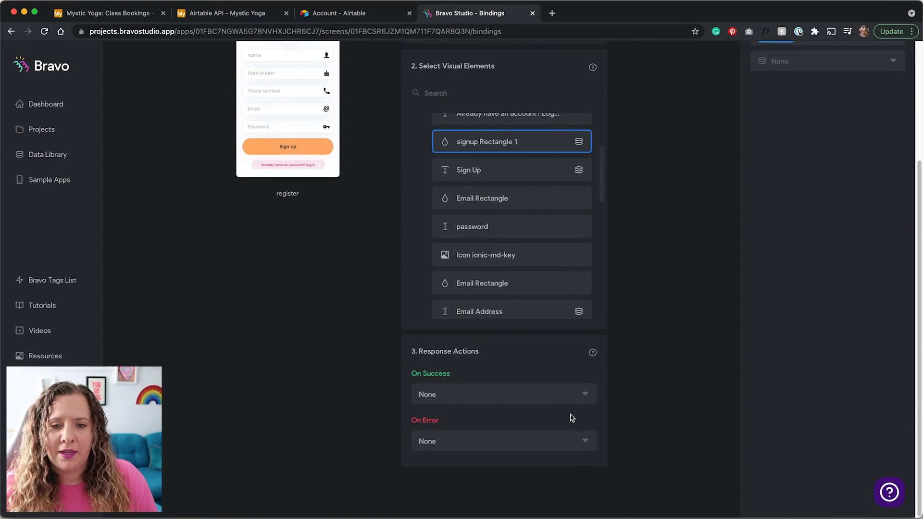
pyautogui.moveTo(428, 353); pyautogui.dragTo(490, 354)
pyautogui.click(491, 354)
pyautogui.scroll(1, 481, 375)
pyautogui.scroll(-1, 468, 412)
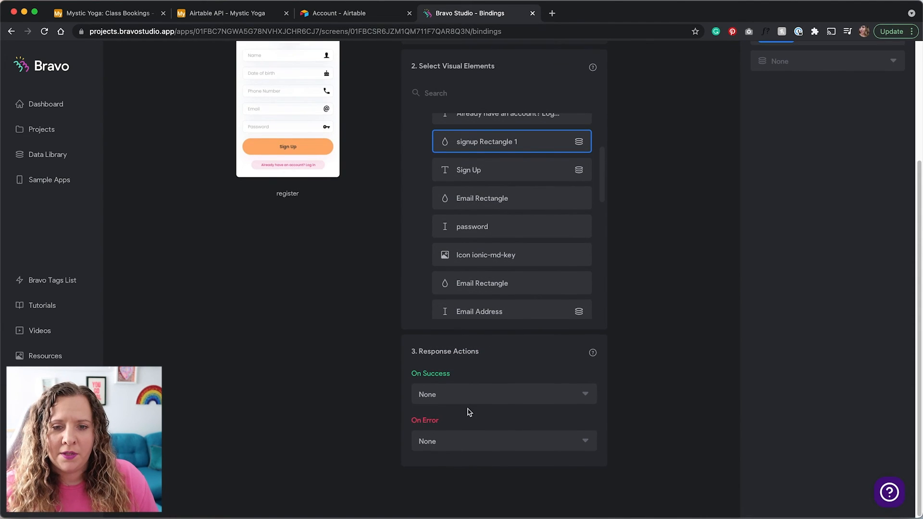
pyautogui.click(481, 397)
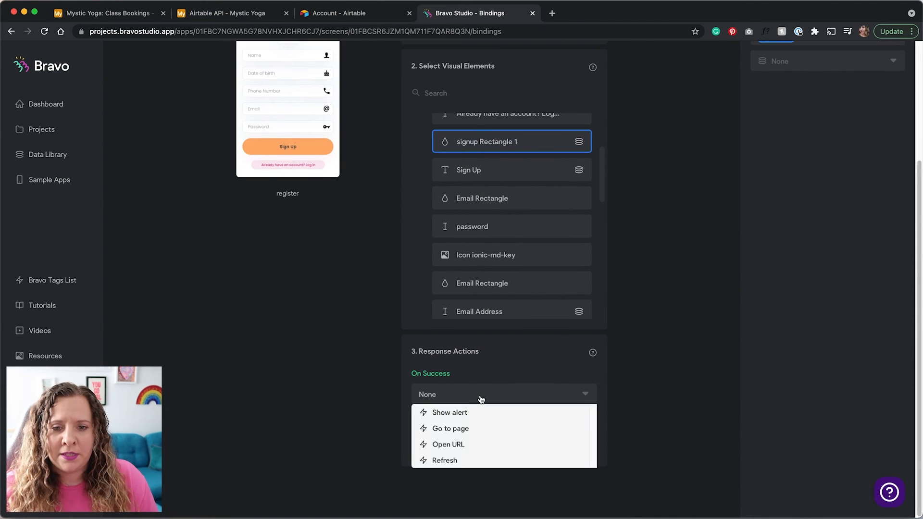
pyautogui.click(465, 430)
pyautogui.click(466, 432)
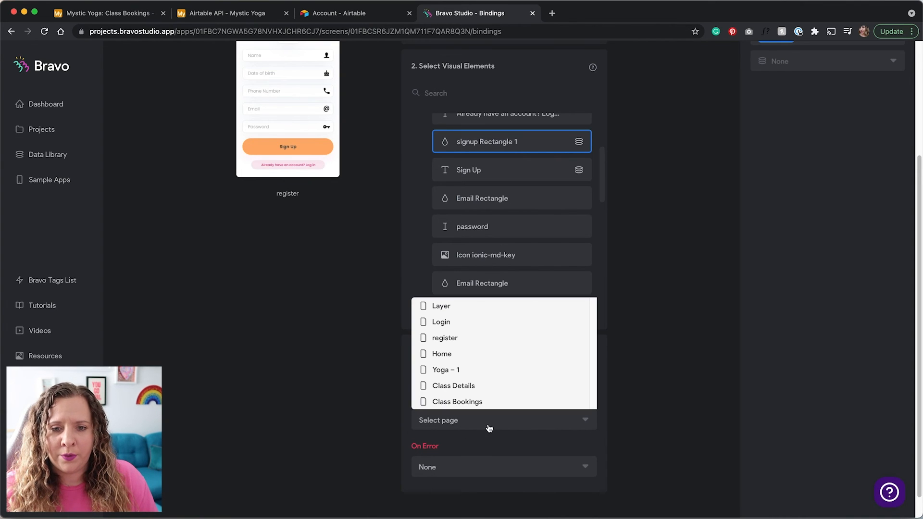
pyautogui.click(470, 354)
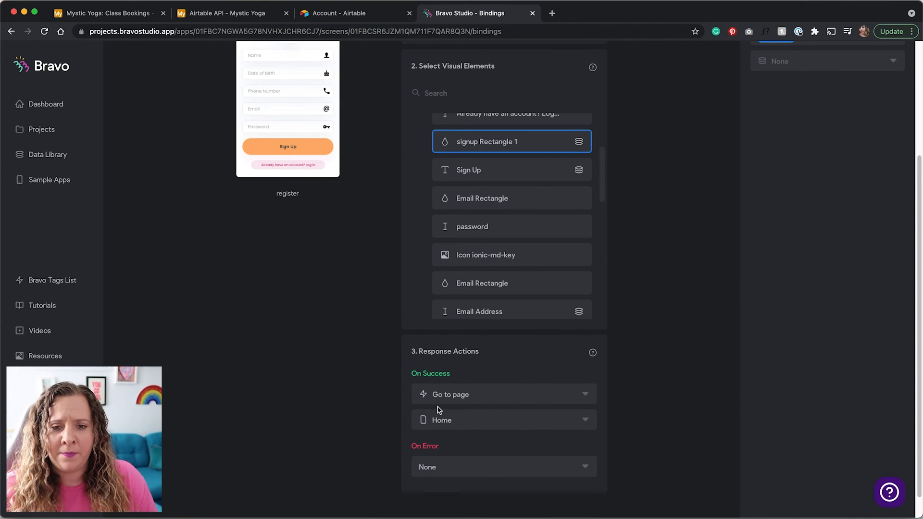
# Set On Error to show an 'Oops! error' alert, then return to the screens overview
pyautogui.scroll(-1, 439, 410)
pyautogui.click(459, 460)
pyautogui.click(457, 391)
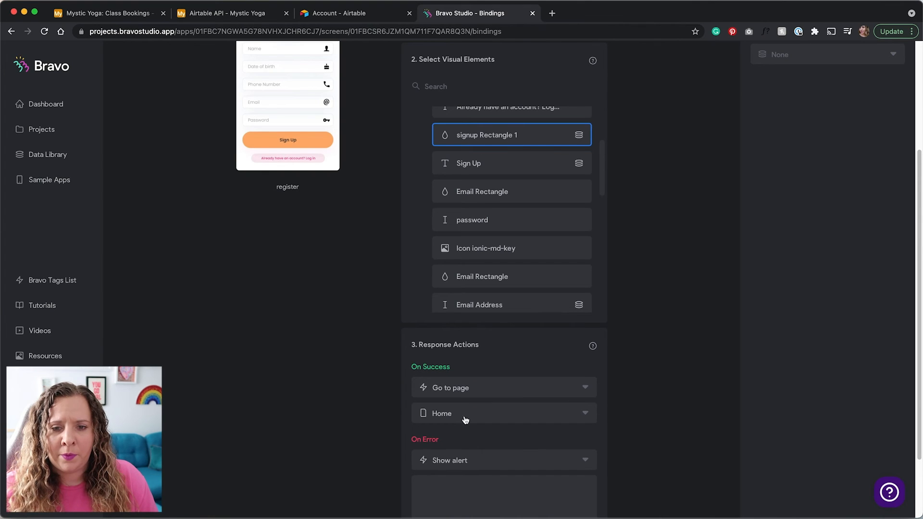
pyautogui.click(511, 490)
pyautogui.write('Oops! error ...')
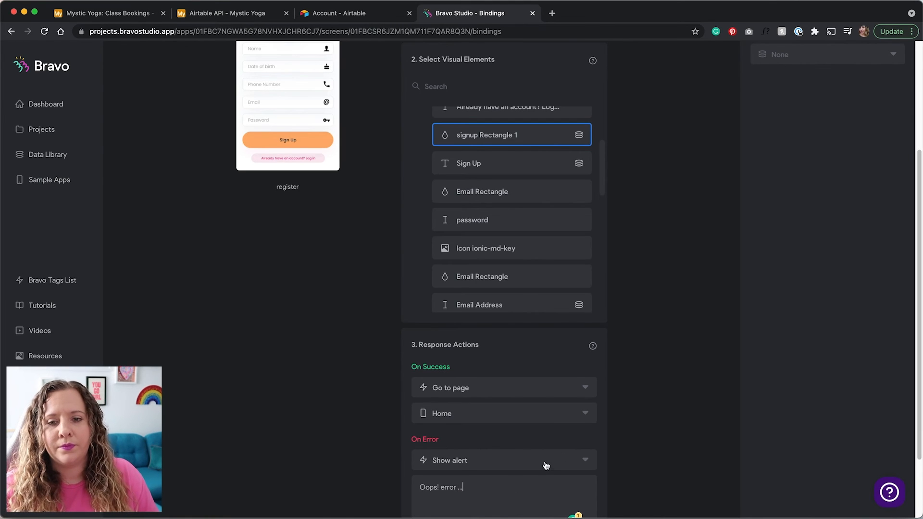
pyautogui.click(647, 414)
pyautogui.scroll(4, 369, 387)
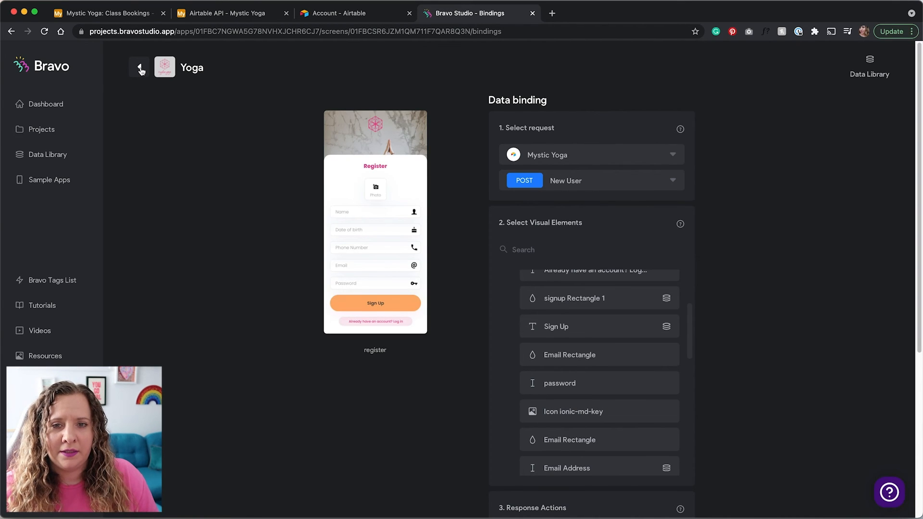
pyautogui.click(139, 69)
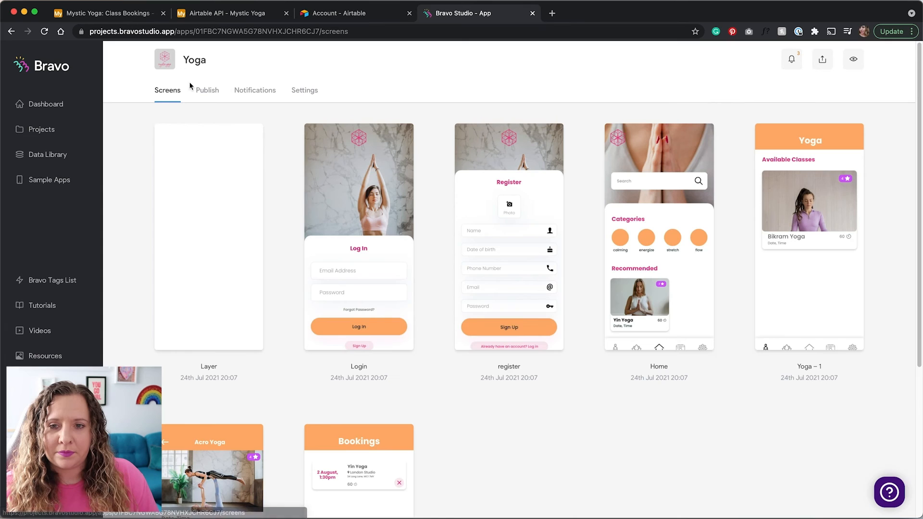
# Bind the Home screen to Mystic Yoga's GET Classes REC - List request
pyautogui.click(674, 274)
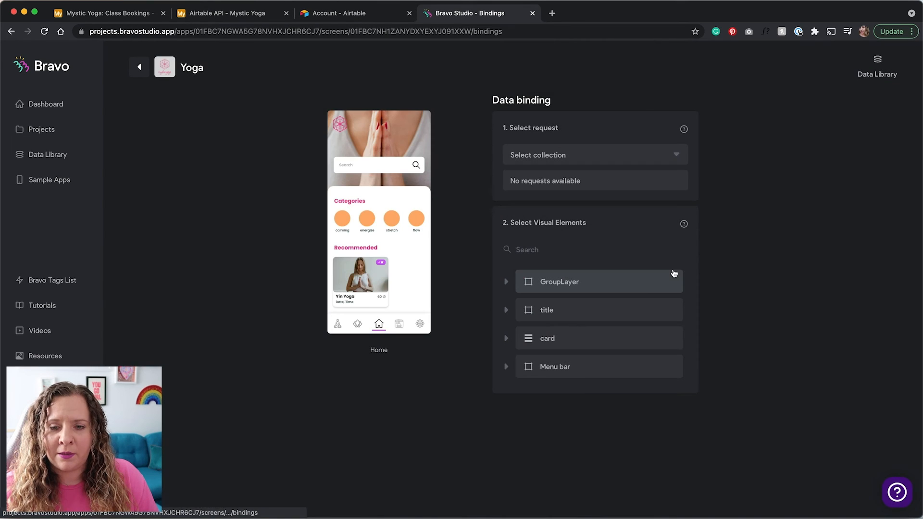
pyautogui.click(681, 155)
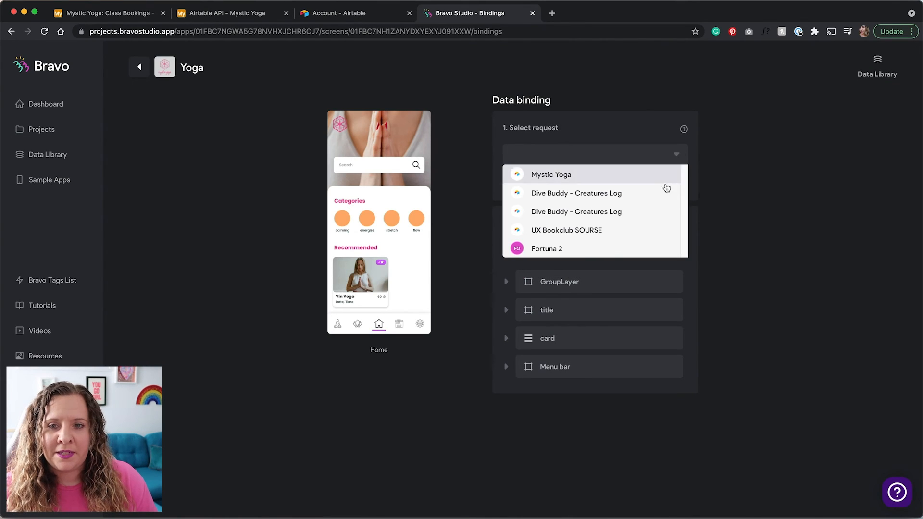
pyautogui.click(665, 180)
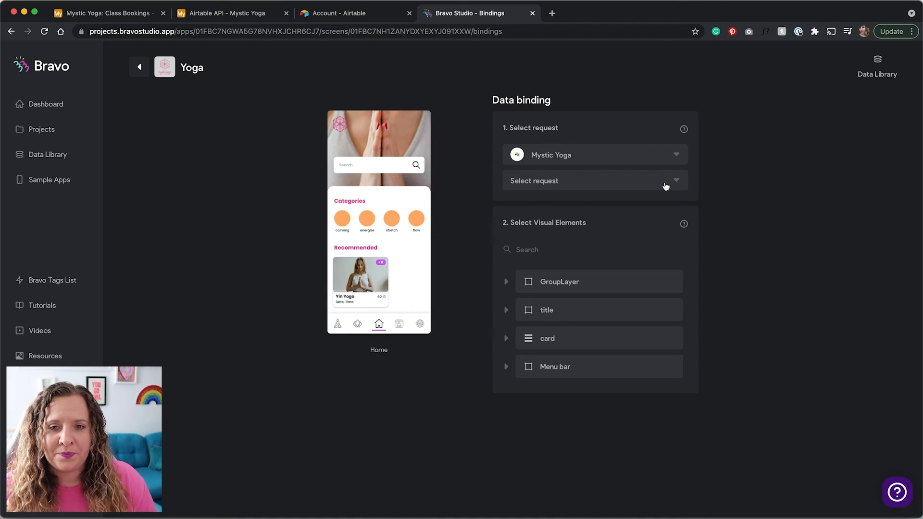
pyautogui.click(666, 187)
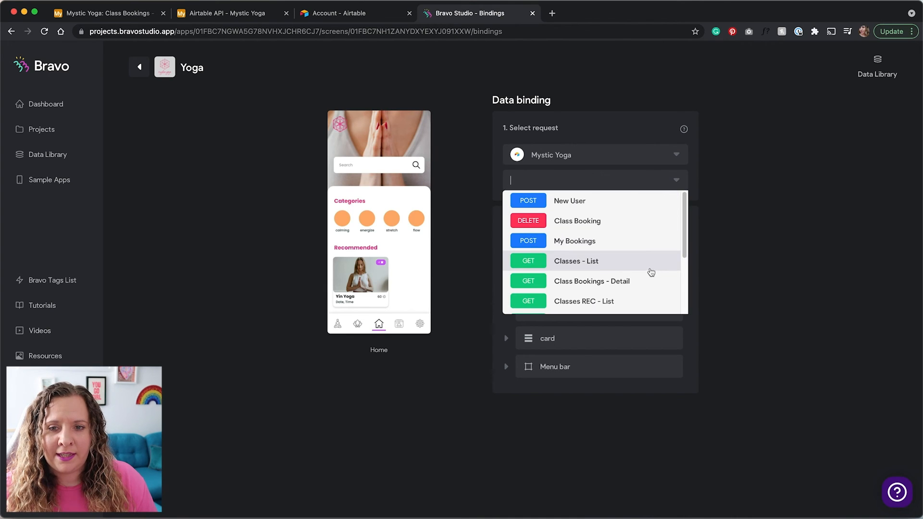
pyautogui.scroll(-1, 650, 272)
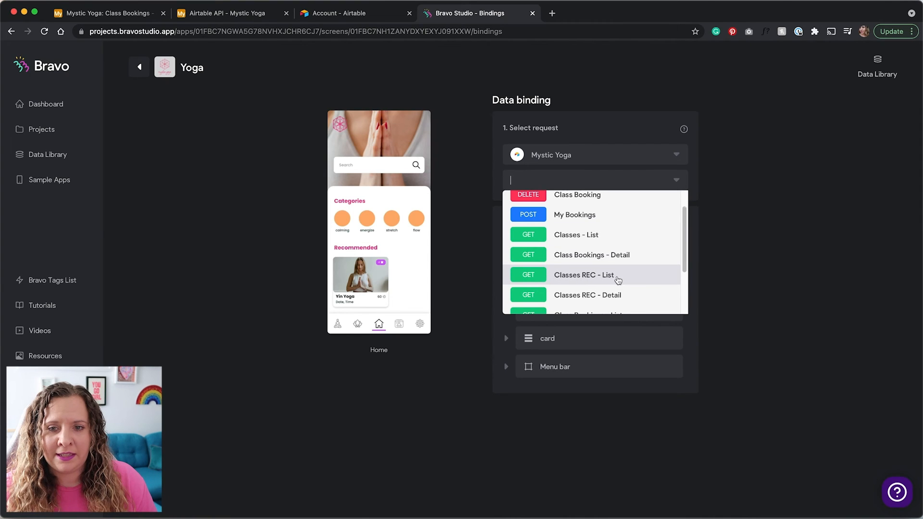
pyautogui.scroll(-1, 618, 280)
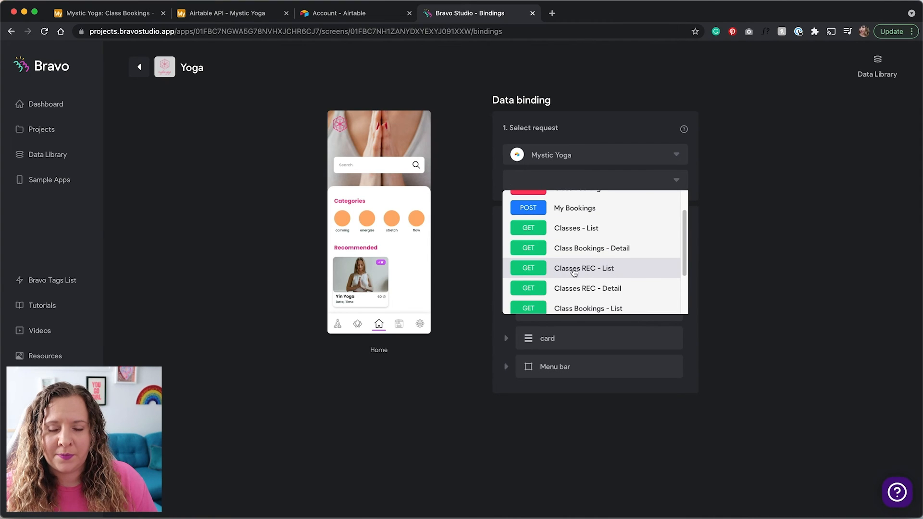
pyautogui.click(598, 273)
pyautogui.scroll(-1, 494, 286)
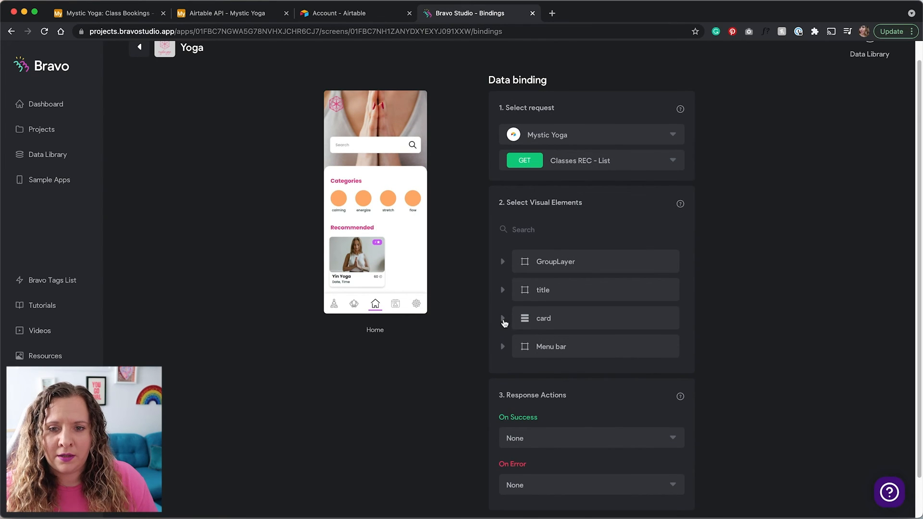
pyautogui.click(503, 319)
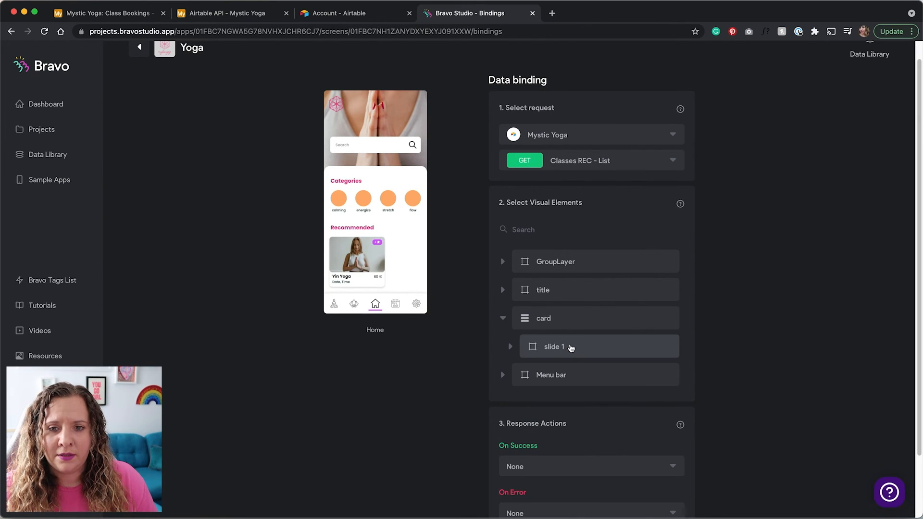
# Make slide 1 repeat for each Classes REC record
pyautogui.click(570, 348)
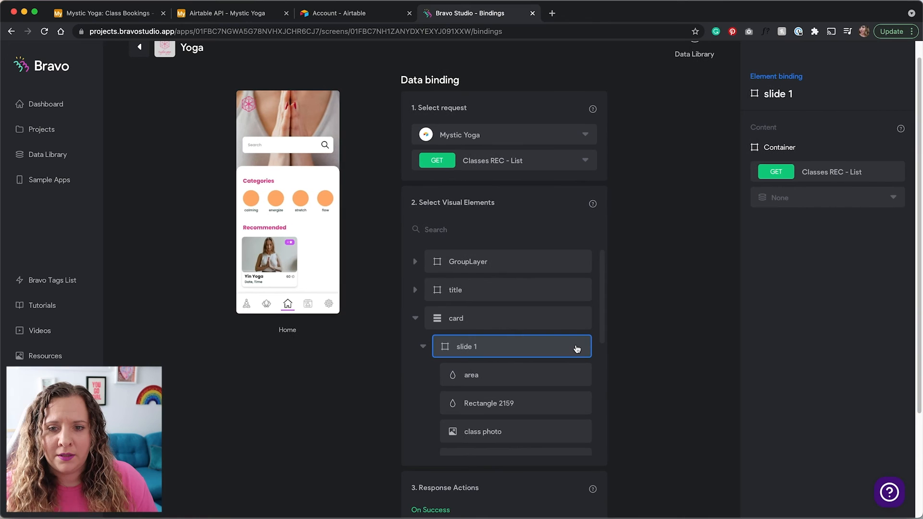
pyautogui.click(830, 205)
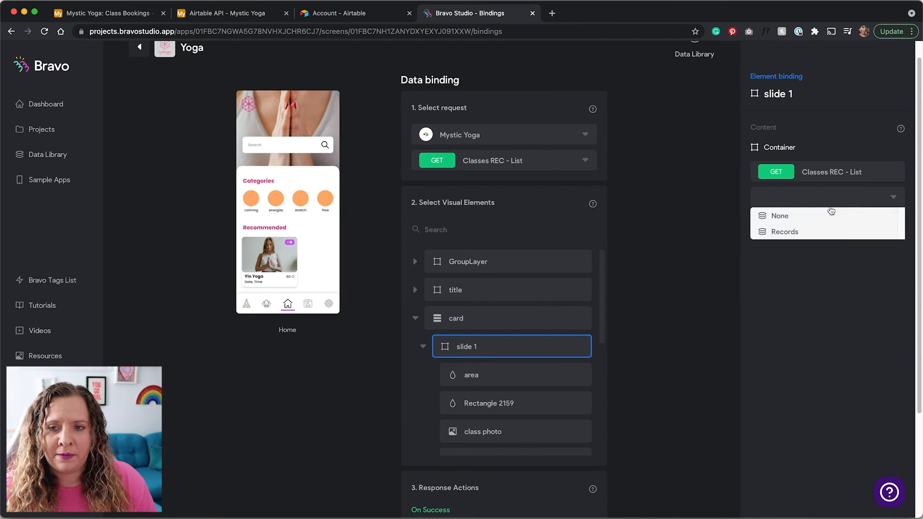
pyautogui.click(818, 231)
pyautogui.scroll(-2, 535, 375)
pyautogui.scroll(-1, 535, 376)
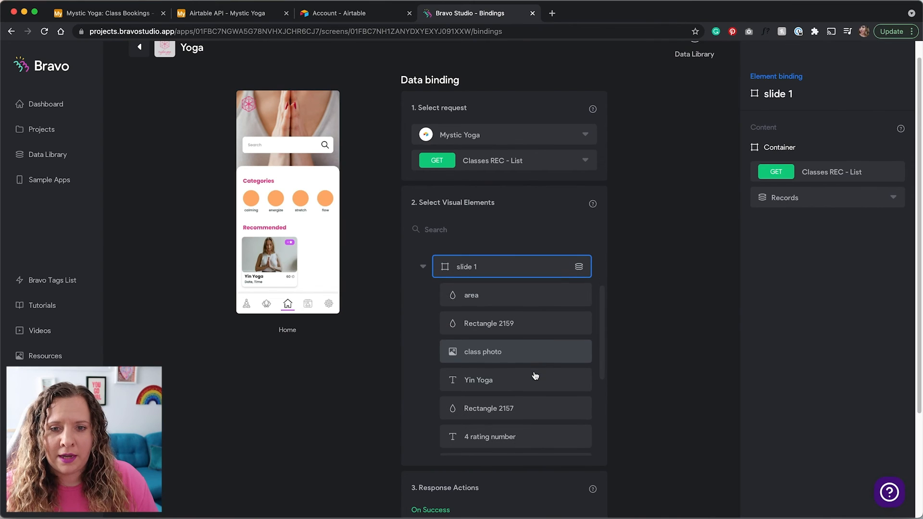
pyautogui.scroll(-1, 512, 341)
pyautogui.scroll(-1, 512, 341)
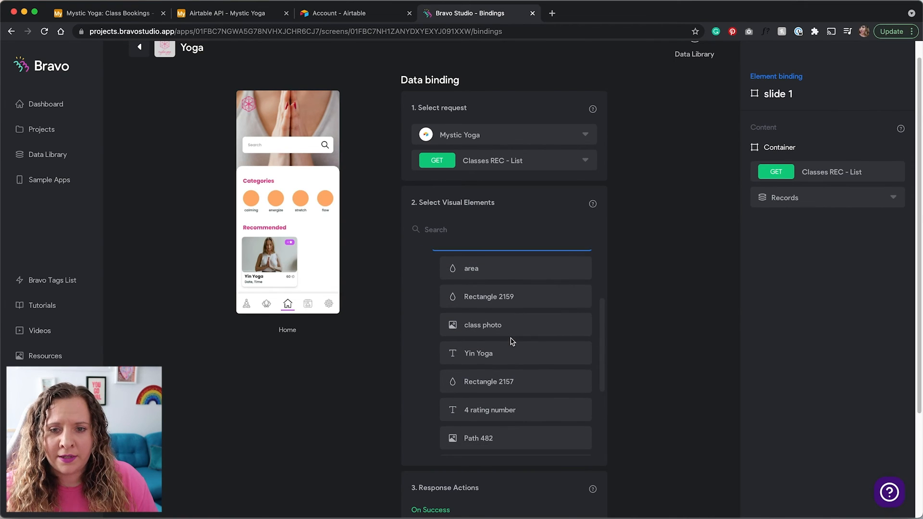
# Bind the class photo to Photo 0 url and the Yin Yoga title to Name
pyautogui.click(527, 323)
pyautogui.click(852, 194)
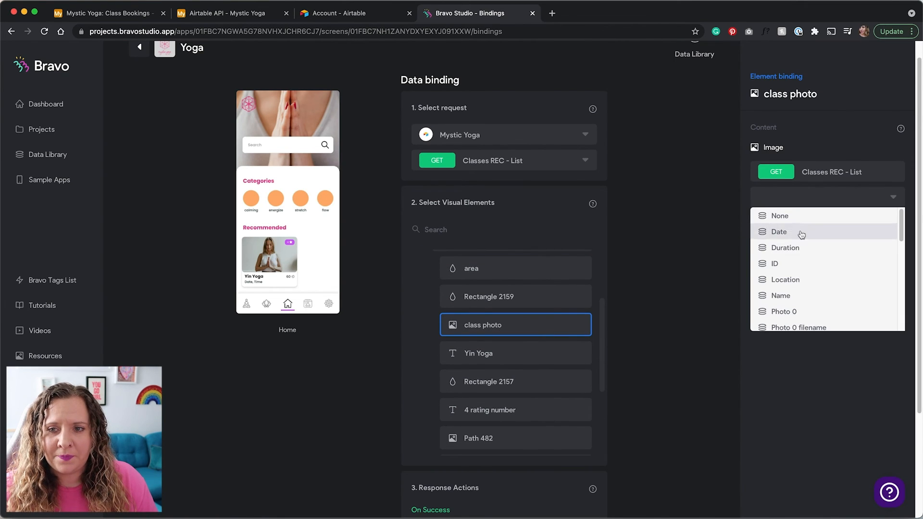
pyautogui.scroll(-3, 802, 278)
pyautogui.scroll(-5, 800, 281)
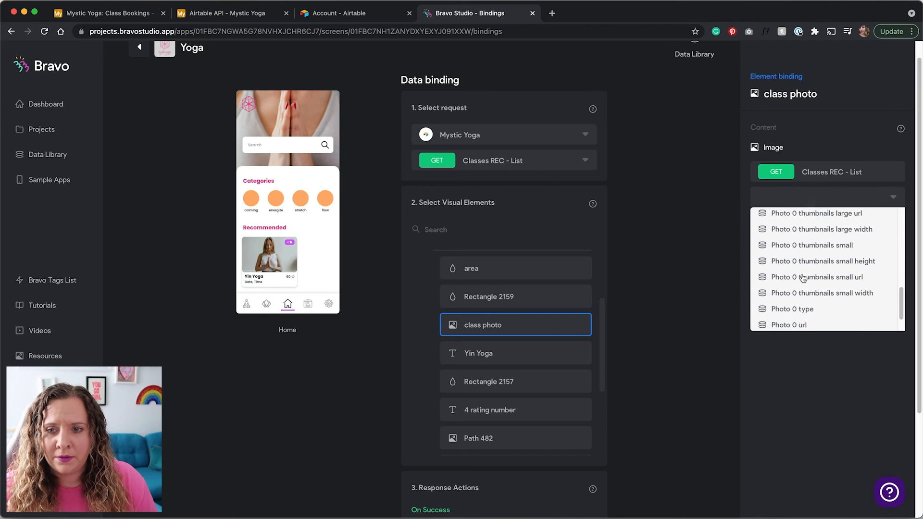
pyautogui.click(792, 293)
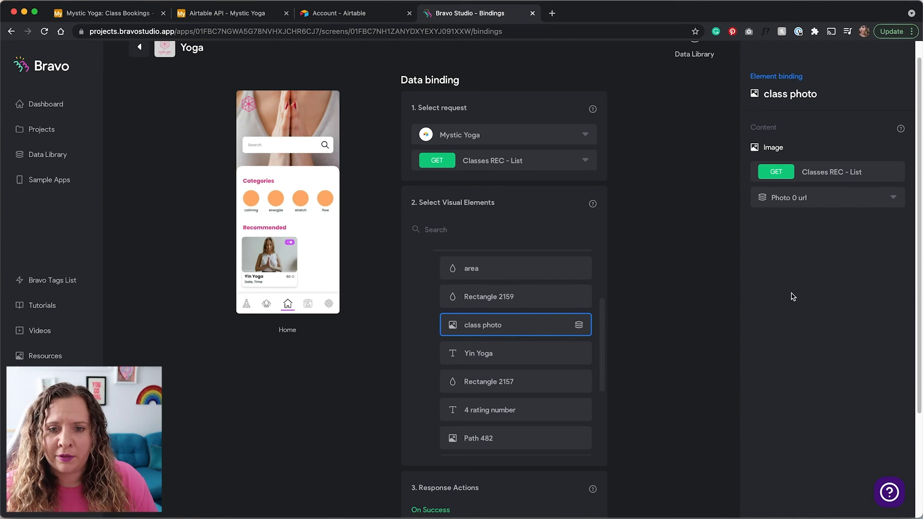
pyautogui.click(519, 355)
pyautogui.click(801, 207)
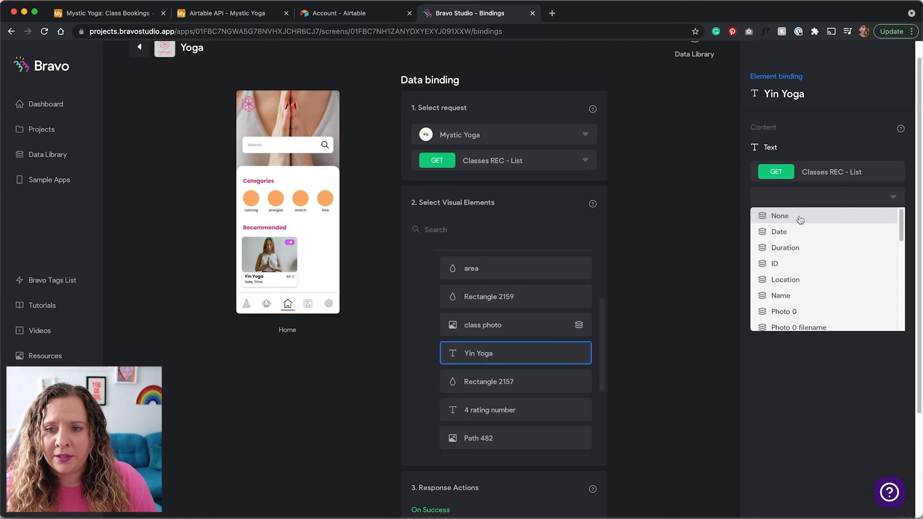
pyautogui.click(794, 297)
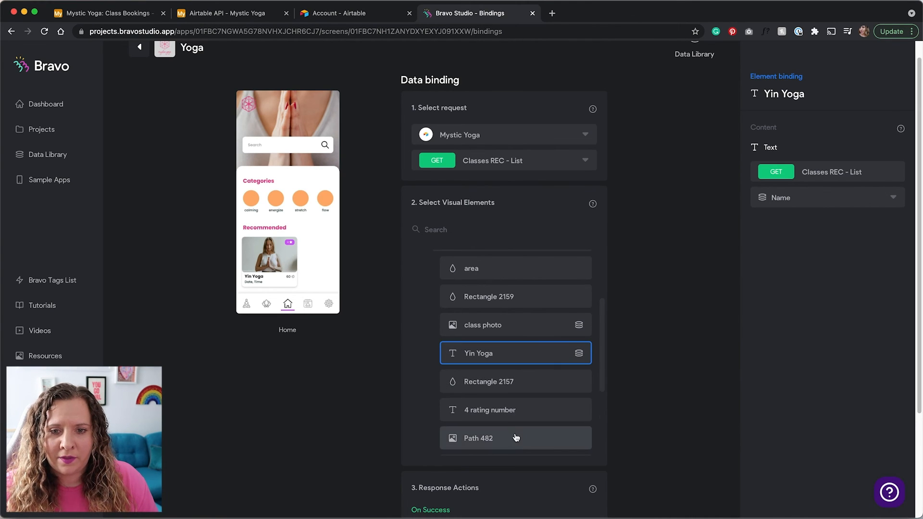
# Bind the rating, 60 time and Date, Time texts to Rating, Duration and Date
pyautogui.click(526, 411)
pyautogui.click(823, 207)
pyautogui.scroll(-10, 817, 308)
pyautogui.click(791, 310)
pyautogui.scroll(-3, 519, 367)
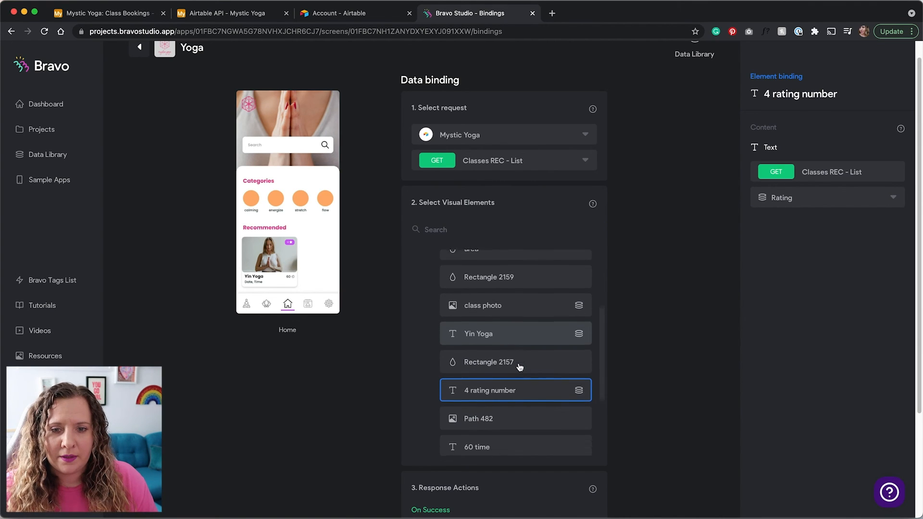
pyautogui.click(508, 403)
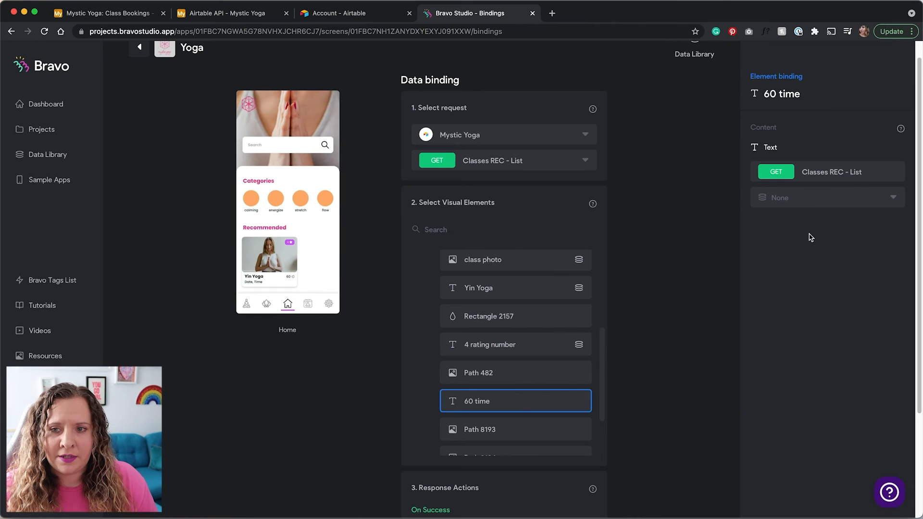
pyautogui.click(808, 199)
pyautogui.click(800, 249)
pyautogui.scroll(-3, 525, 376)
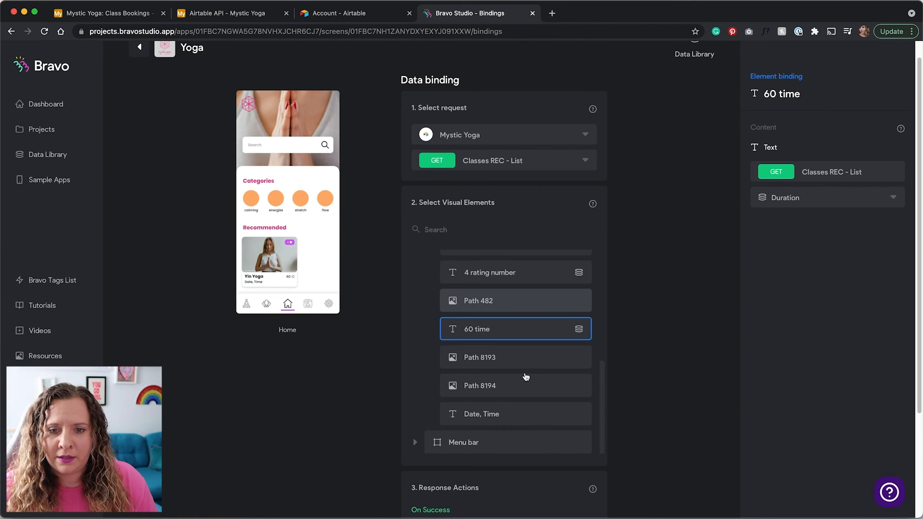
pyautogui.click(519, 409)
pyautogui.click(768, 206)
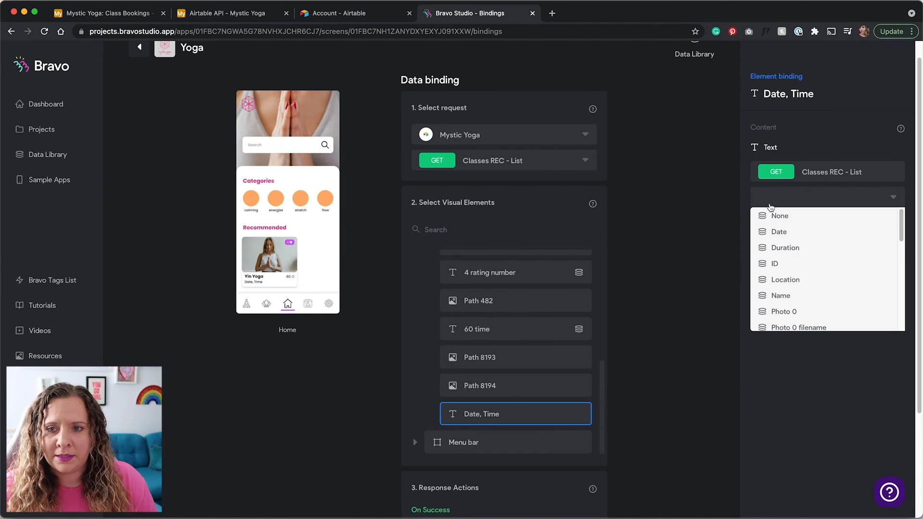
pyautogui.click(783, 231)
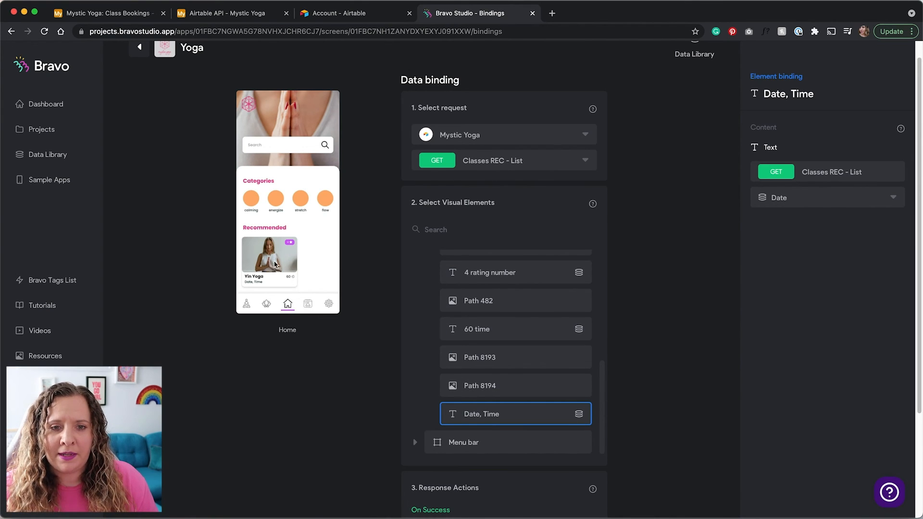
pyautogui.click(133, 17)
pyautogui.click(126, 77)
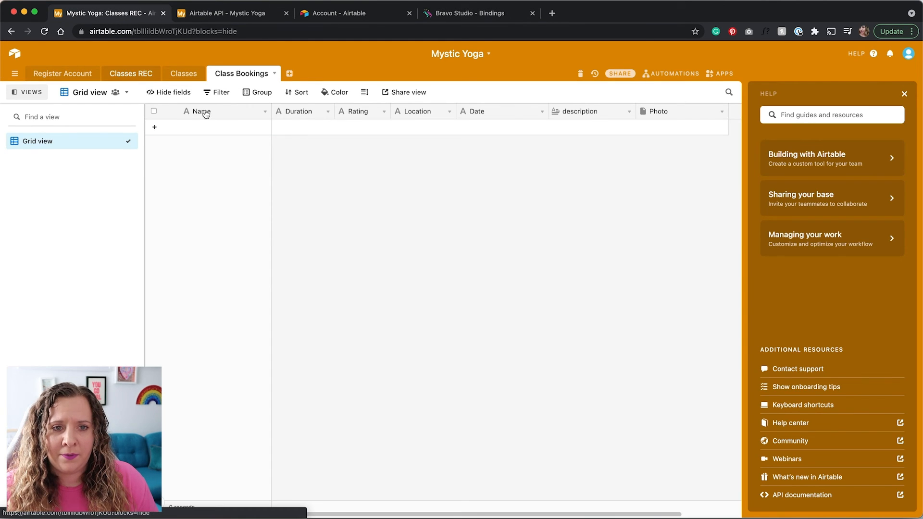
pyautogui.click(453, 16)
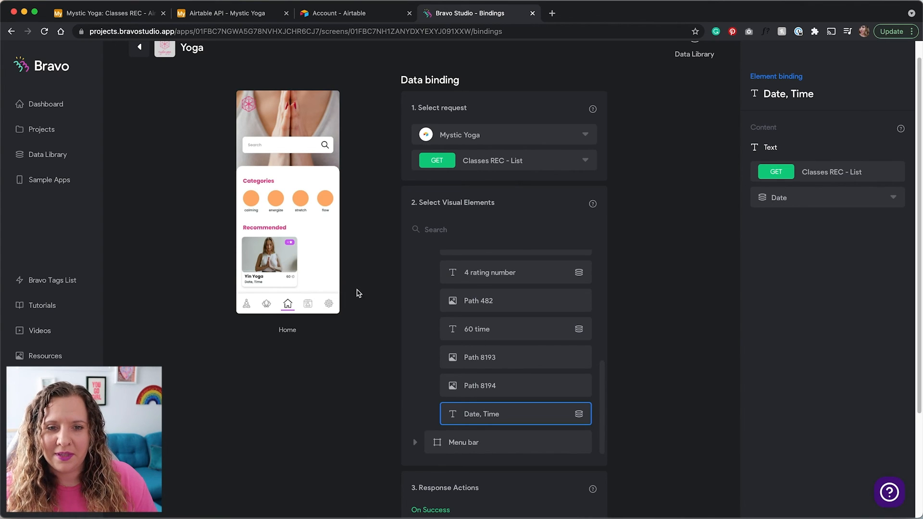
# Bind the Yoga – 1 screen to Mystic Yoga's GET Classes - List request
pyautogui.scroll(-1, 358, 293)
pyautogui.scroll(3, 360, 290)
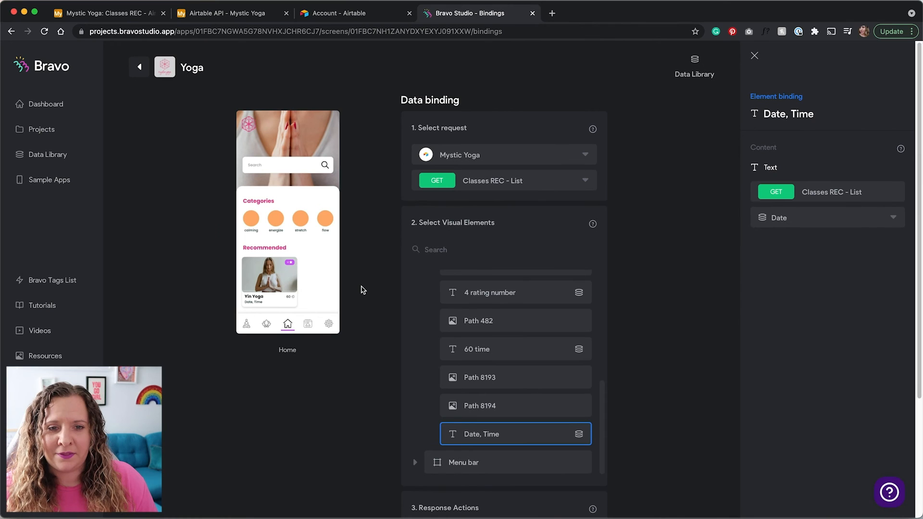
pyautogui.click(139, 67)
pyautogui.click(764, 230)
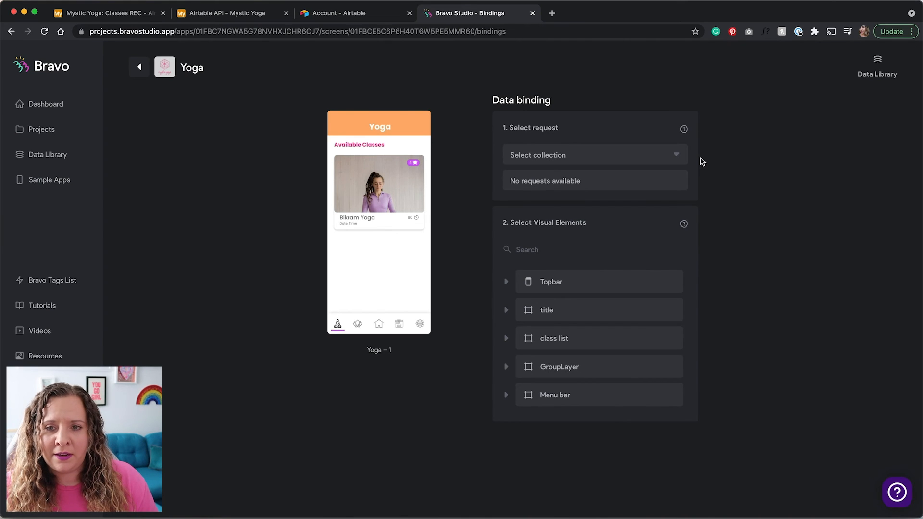
pyautogui.click(669, 154)
pyautogui.click(659, 175)
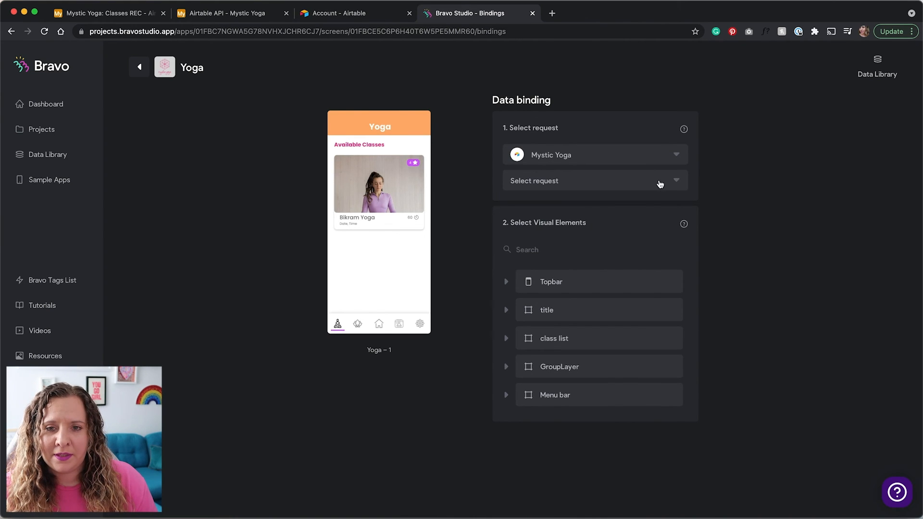
pyautogui.click(659, 183)
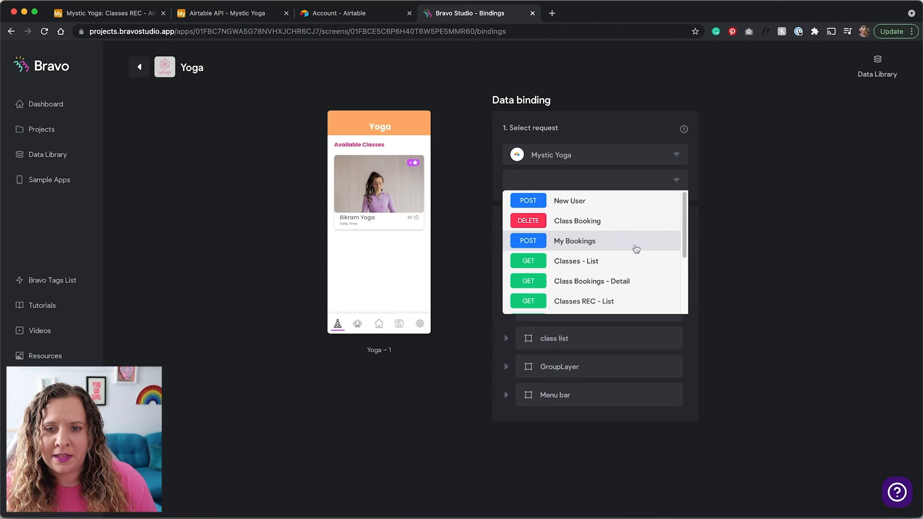
pyautogui.click(575, 265)
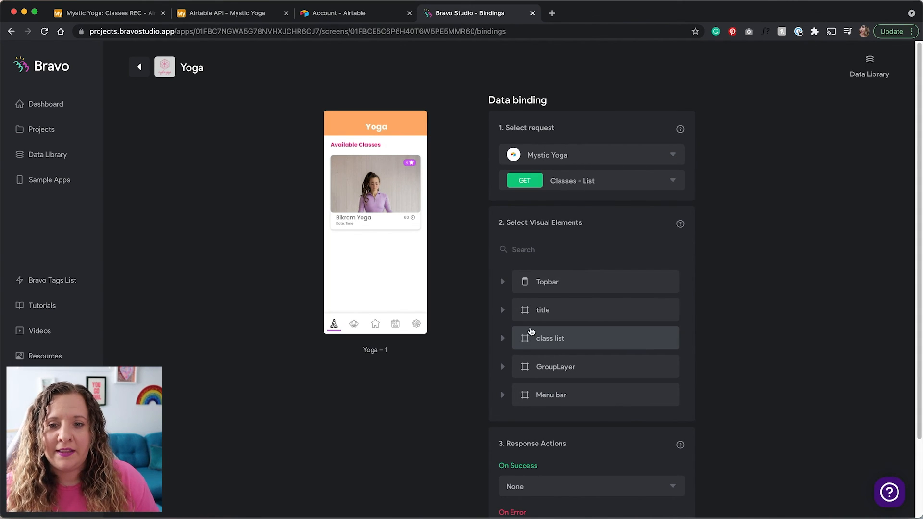
# Bind the class list container to Records
pyautogui.click(537, 342)
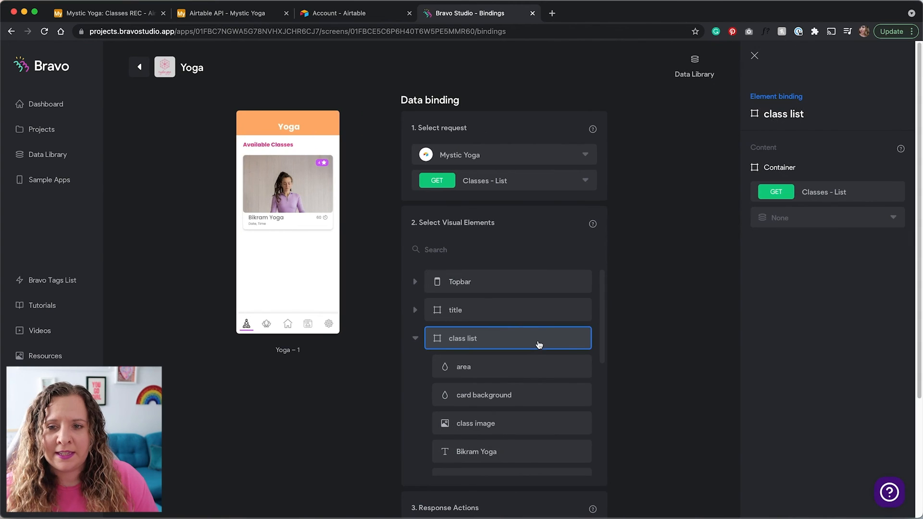
pyautogui.scroll(-1, 577, 337)
pyautogui.click(800, 236)
pyautogui.click(791, 253)
pyautogui.scroll(-1, 546, 386)
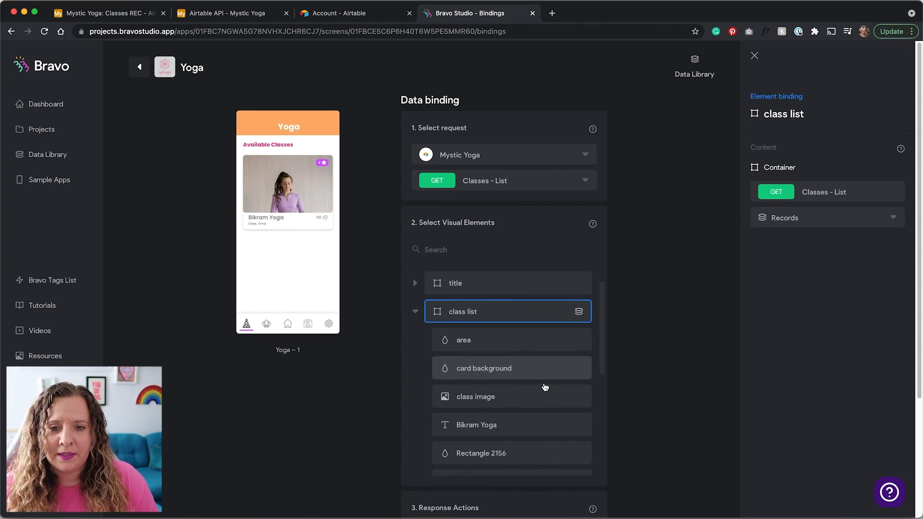
pyautogui.scroll(-2, 544, 386)
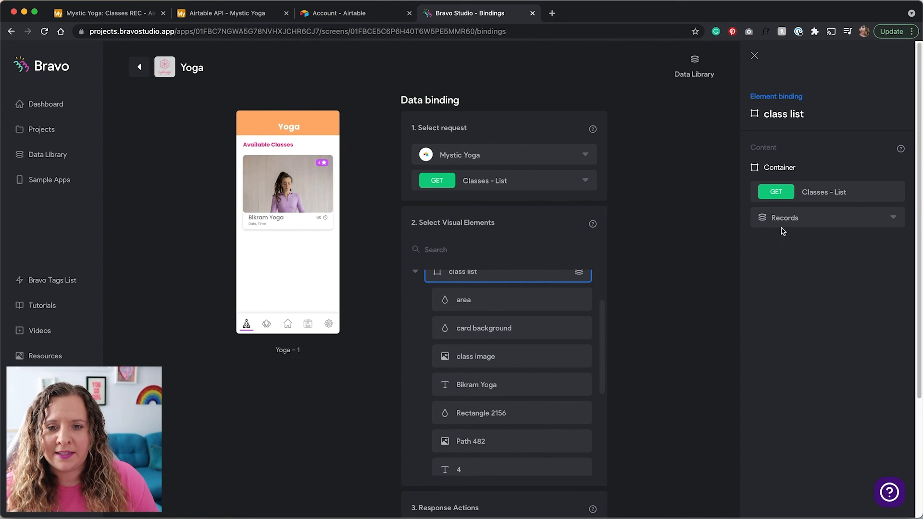
# Bind the class image to a photo field and the Bikram Yoga text to Name
pyautogui.click(562, 357)
pyautogui.click(788, 217)
pyautogui.scroll(-5, 786, 317)
pyautogui.click(785, 311)
pyautogui.click(529, 384)
pyautogui.click(788, 217)
pyautogui.click(790, 316)
# Bind the 4, 60 and Date, Time texts to Rating, Duration and Date
pyautogui.click(528, 459)
pyautogui.click(788, 218)
pyautogui.scroll(-5, 788, 313)
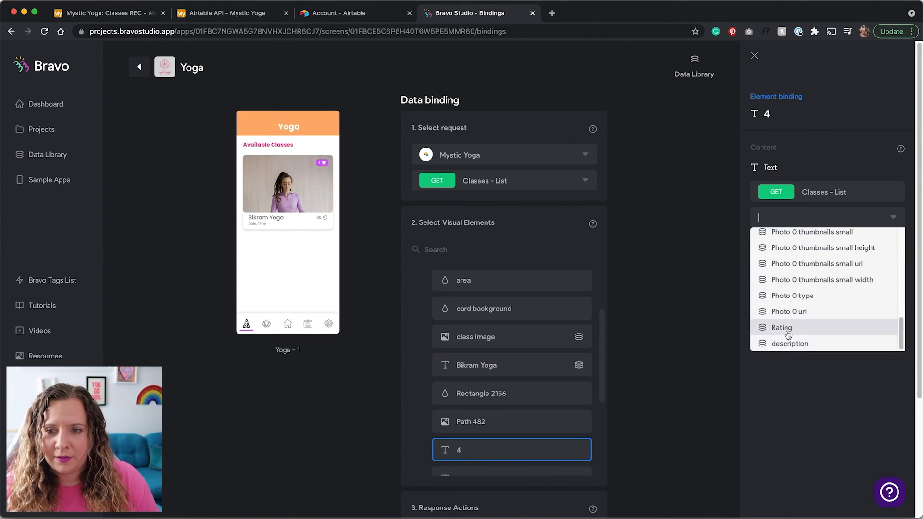
pyautogui.click(784, 326)
pyautogui.click(484, 358)
pyautogui.click(788, 218)
pyautogui.click(785, 268)
pyautogui.click(481, 441)
pyautogui.click(806, 215)
pyautogui.click(779, 252)
pyautogui.click(682, 264)
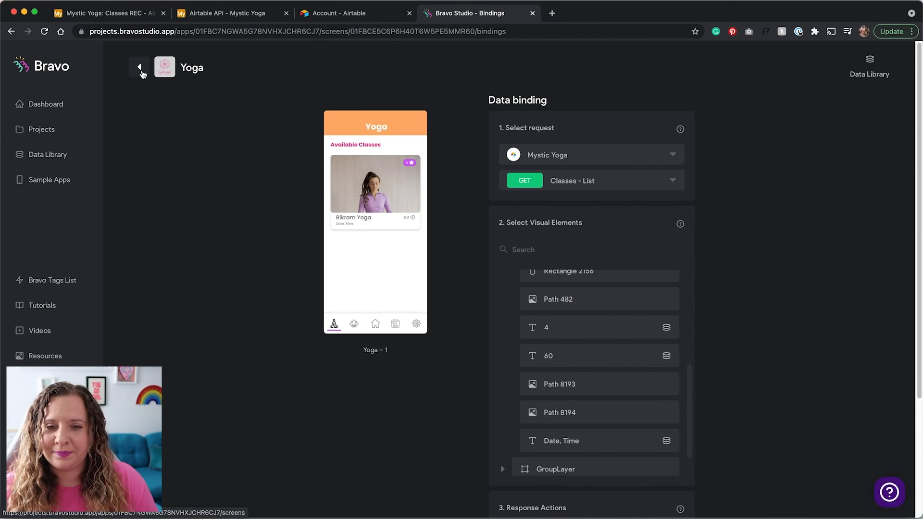
# Point the Class Details screen at the Mystic Yoga Classes - Detail request
pyautogui.click(140, 67)
pyautogui.scroll(-3, 282, 289)
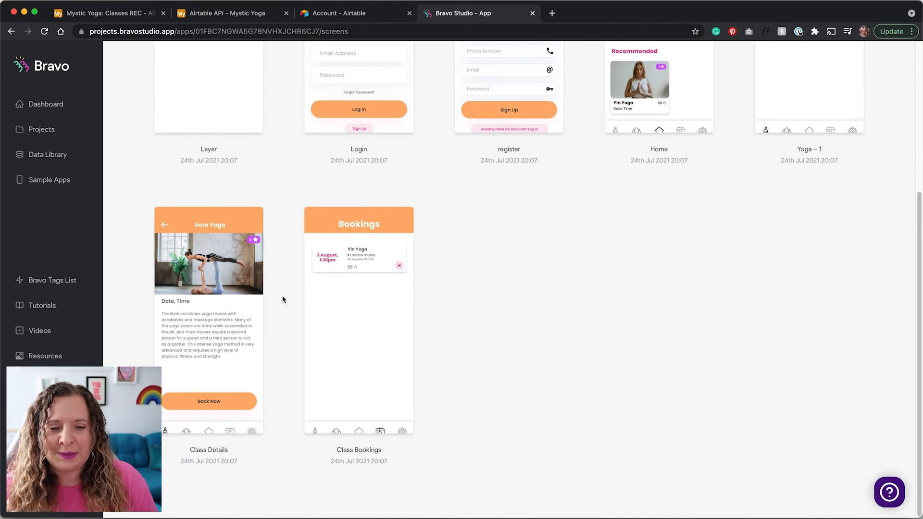
pyautogui.click(224, 310)
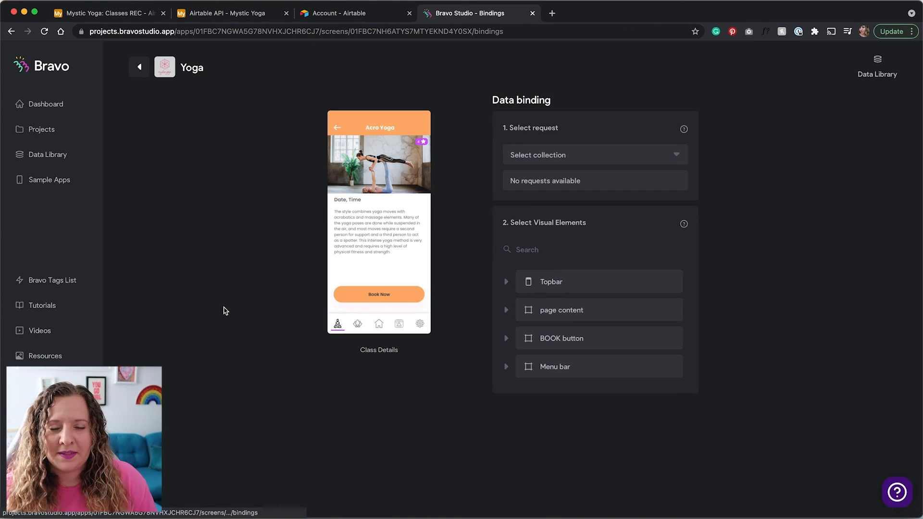
pyautogui.click(559, 156)
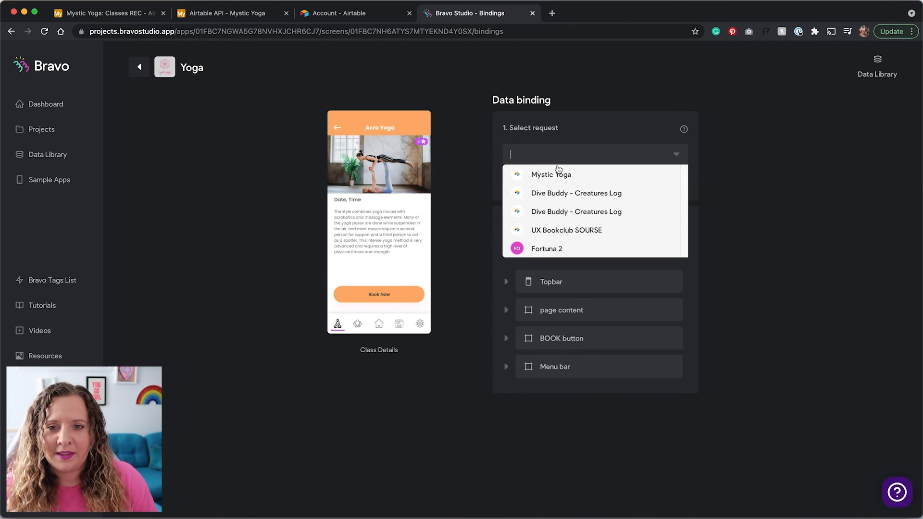
pyautogui.click(579, 177)
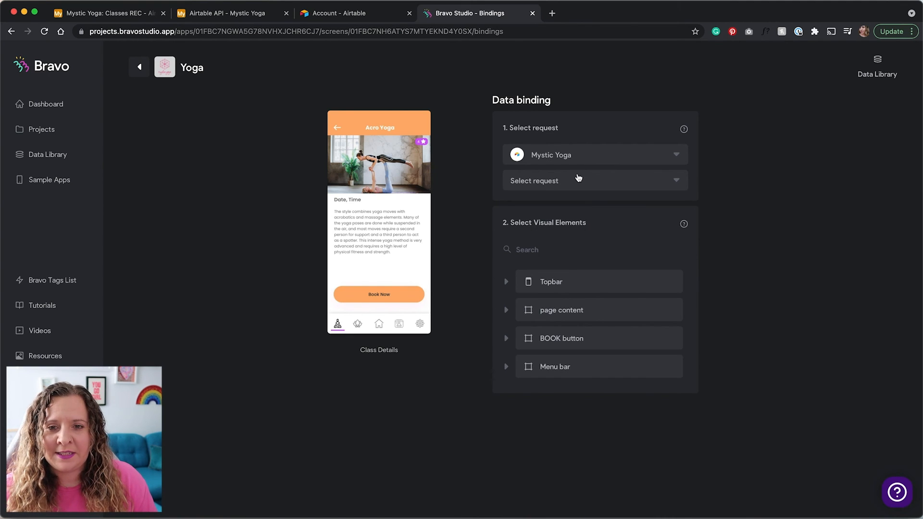
pyautogui.click(574, 184)
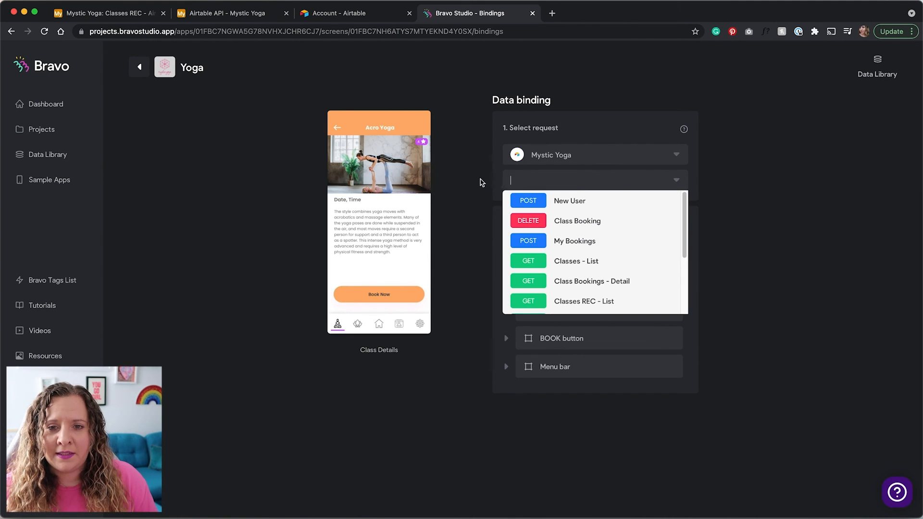
pyautogui.click(482, 182)
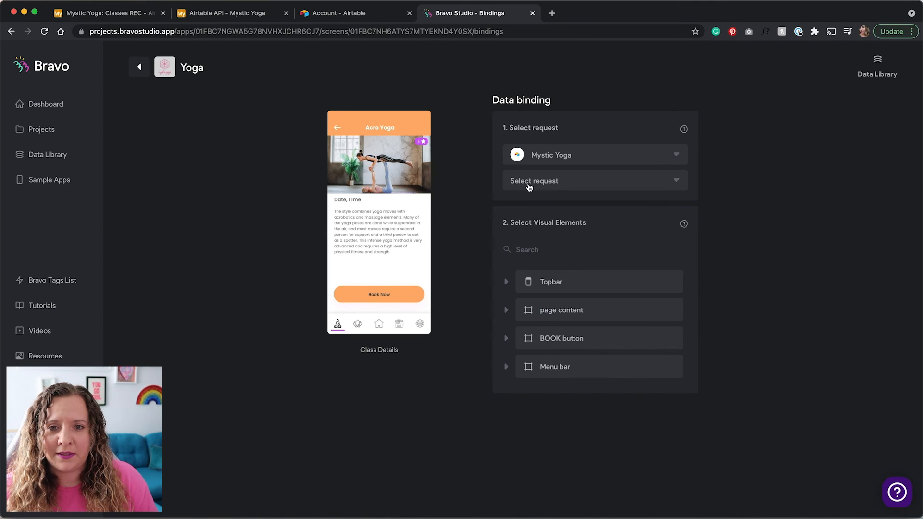
pyautogui.click(529, 187)
pyautogui.scroll(-2, 632, 243)
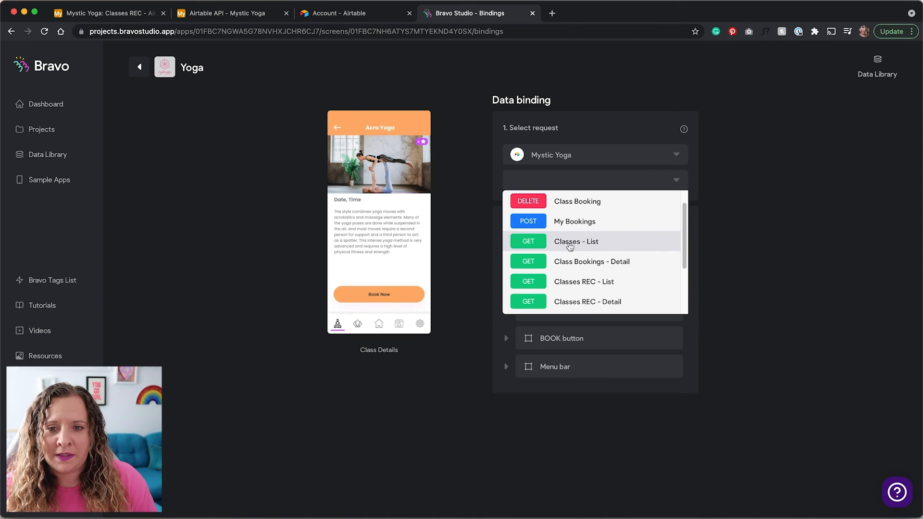
pyautogui.scroll(-3, 587, 247)
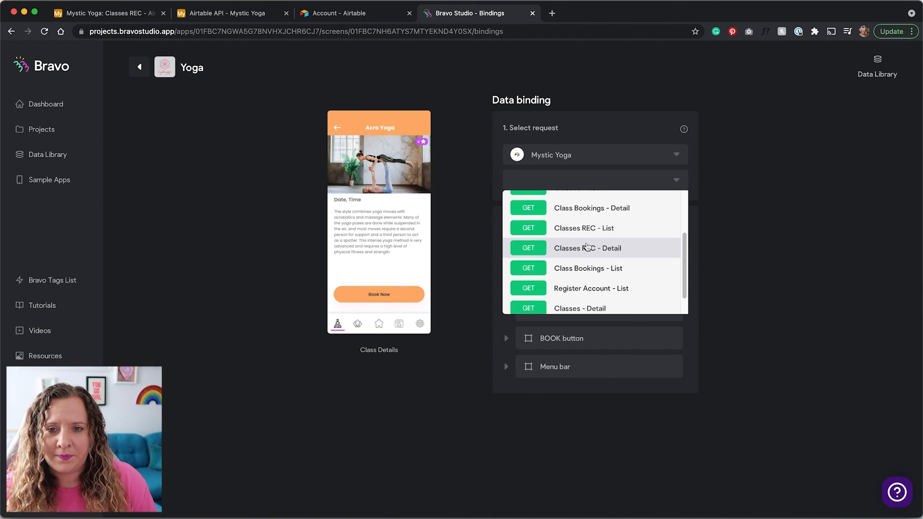
pyautogui.scroll(-1, 587, 247)
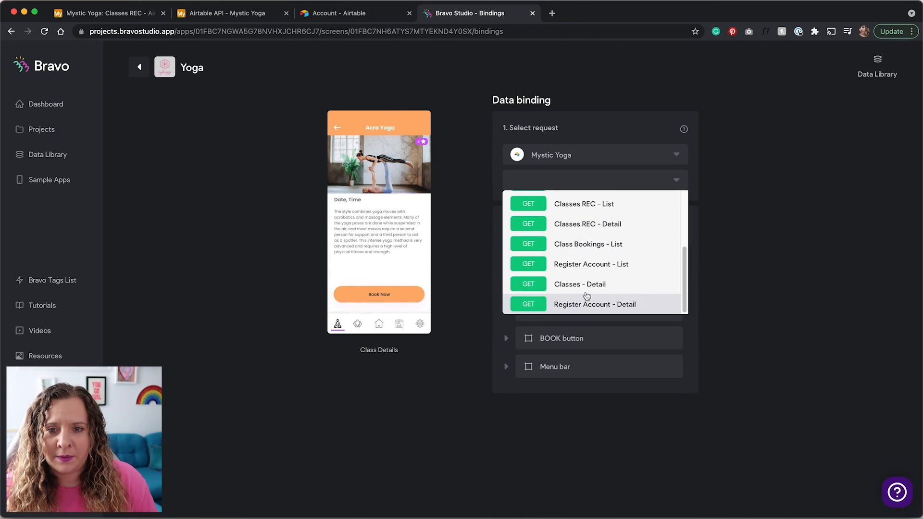
pyautogui.click(586, 289)
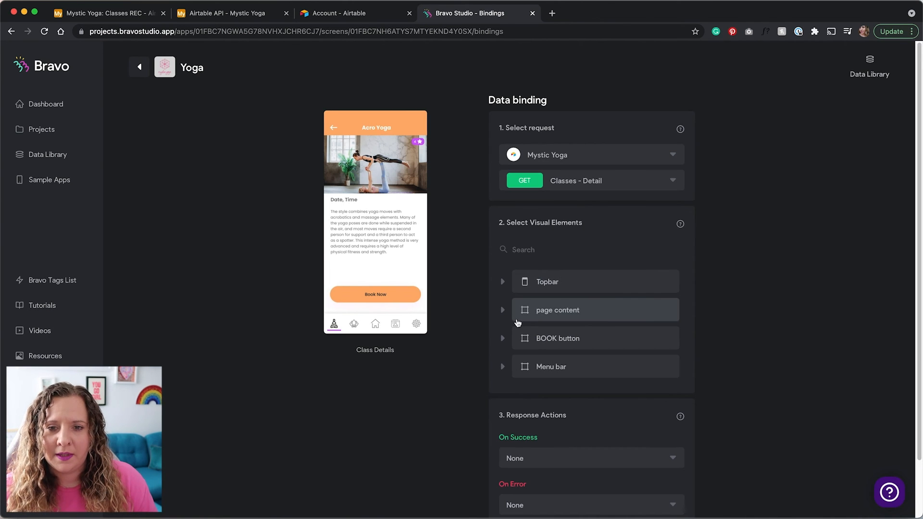
# Bind the description text to the description field and the Date, Time text to Date
pyautogui.click(528, 313)
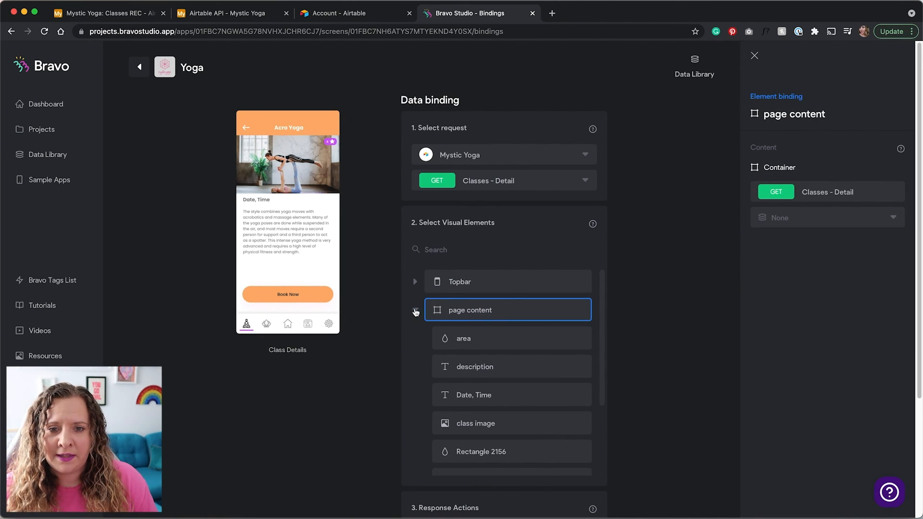
pyautogui.click(586, 356)
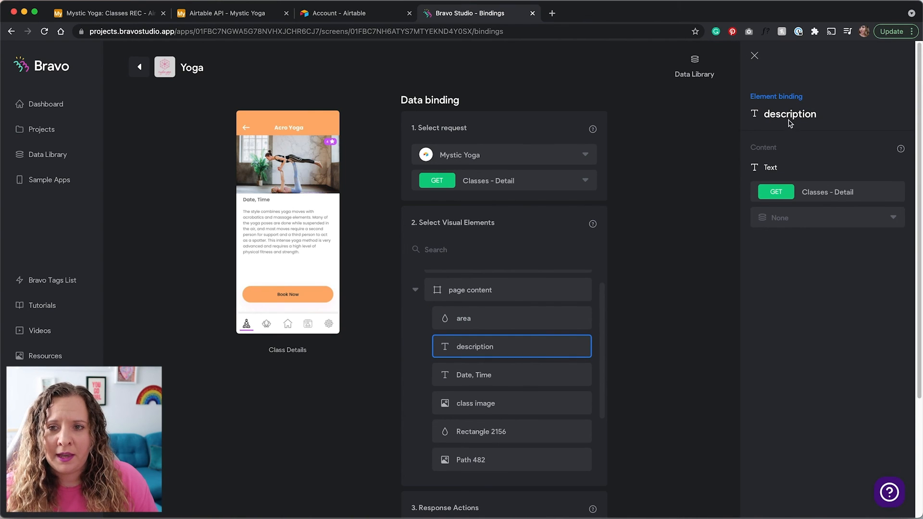
pyautogui.click(784, 220)
pyautogui.click(788, 267)
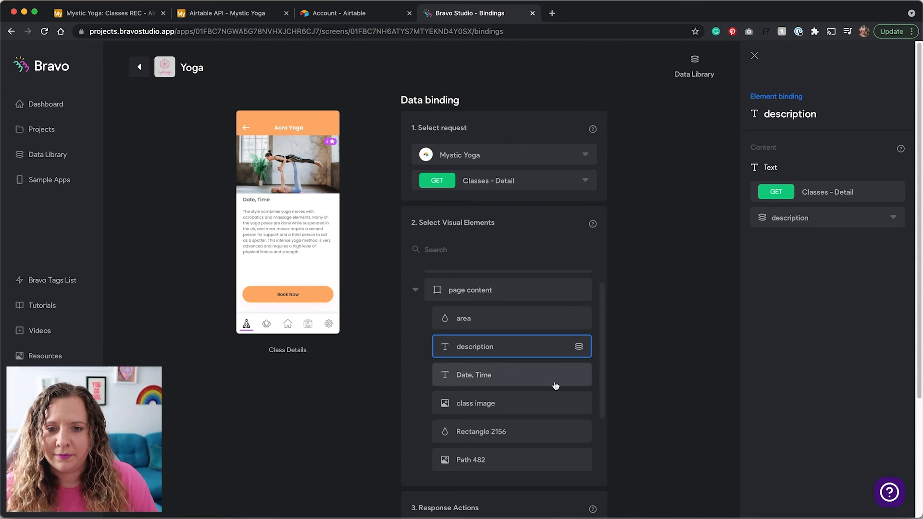
pyautogui.click(554, 384)
pyautogui.click(789, 218)
pyautogui.click(788, 253)
# Bind the class image to Photo 0 url and the '4' text to Rating
pyautogui.click(533, 403)
pyautogui.click(803, 218)
pyautogui.click(798, 297)
pyautogui.scroll(-2, 510, 396)
pyautogui.click(514, 420)
pyautogui.click(818, 218)
pyautogui.scroll(-3, 803, 315)
pyautogui.click(804, 336)
pyautogui.scroll(1, 520, 395)
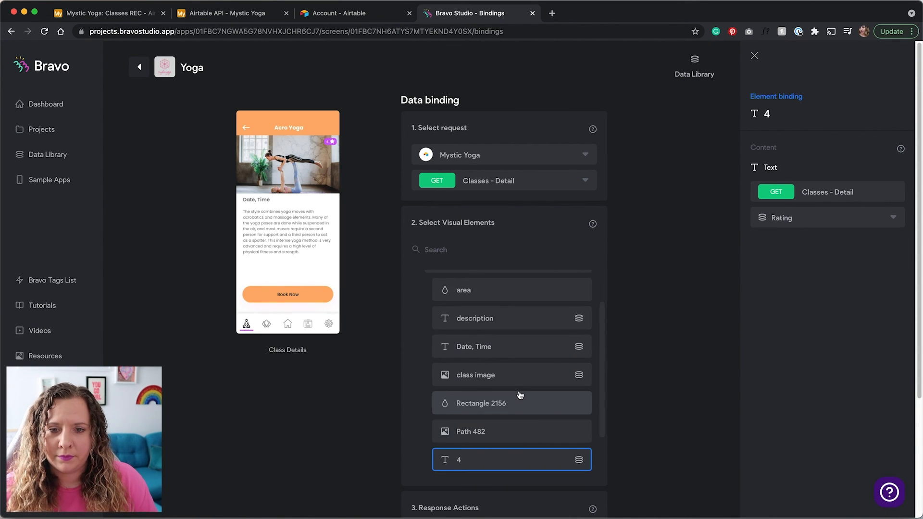
pyautogui.scroll(2, 519, 396)
pyautogui.scroll(-3, 519, 395)
pyautogui.scroll(2, 433, 353)
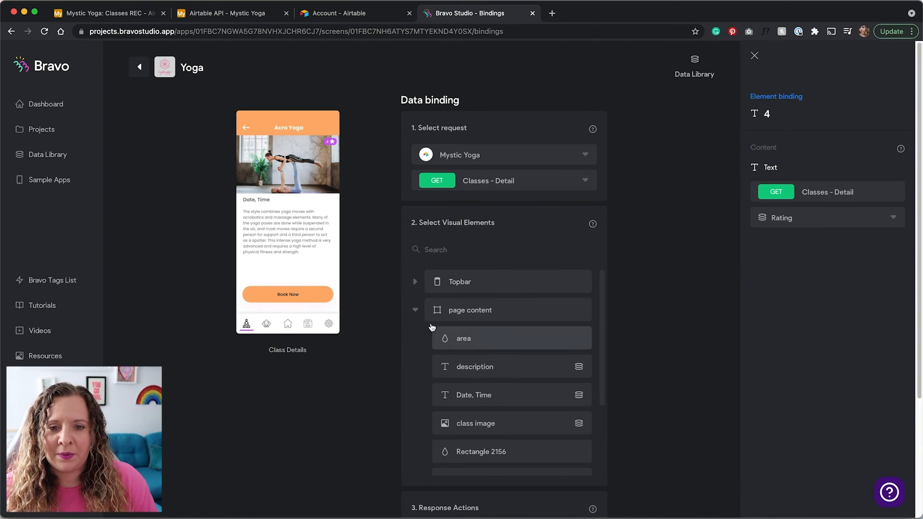
pyautogui.click(415, 310)
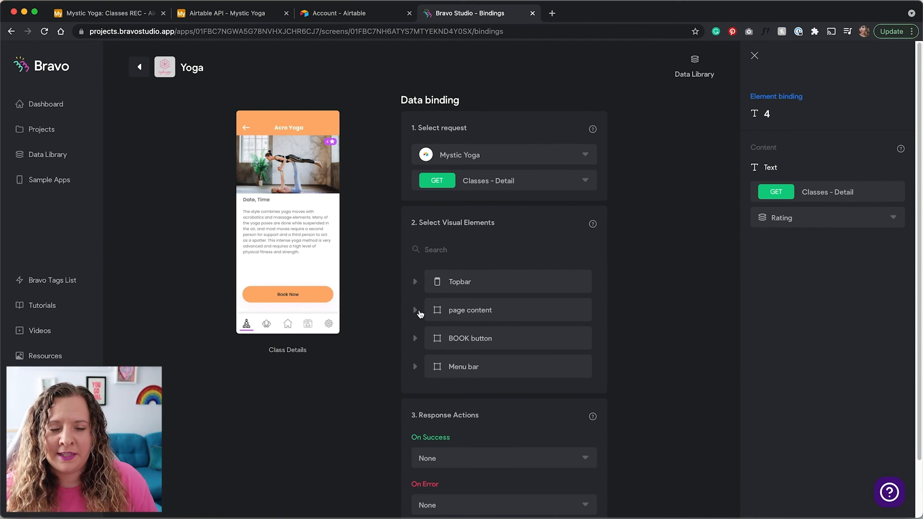
pyautogui.click(478, 339)
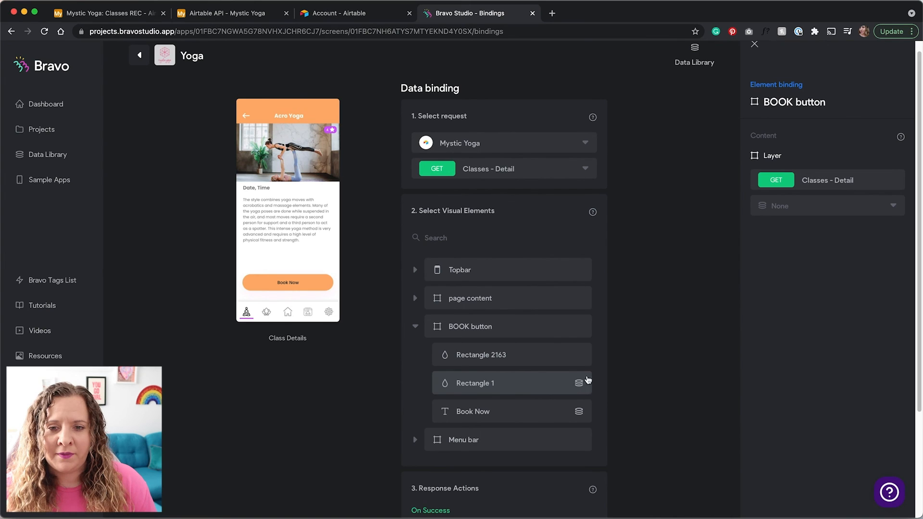
# Show the BOOK button's Rectangle 1 binding settings, checking the button against the design file
pyautogui.click(550, 390)
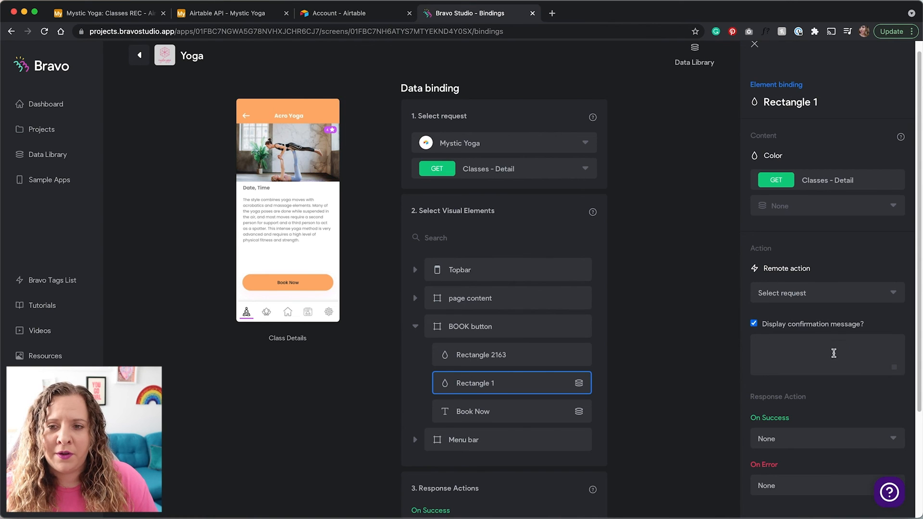
pyautogui.scroll(-2, 790, 361)
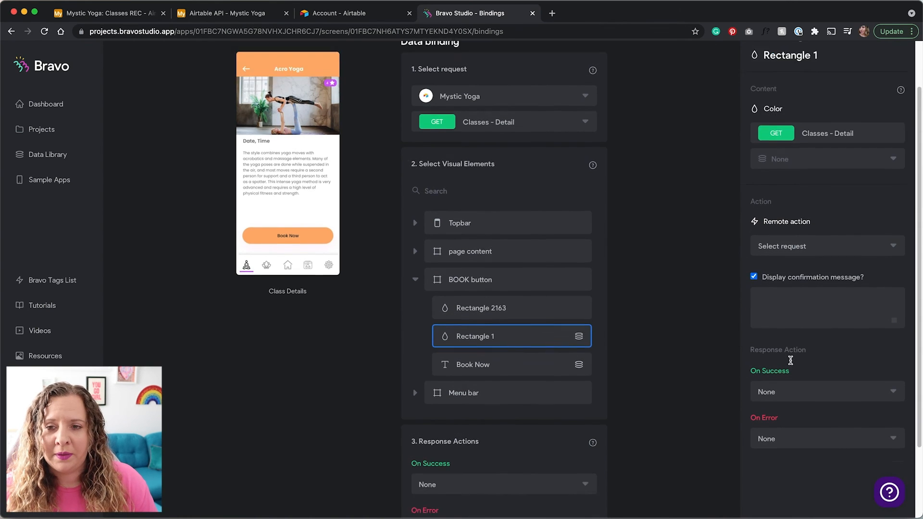
pyautogui.hotkey('ctrl', 'Right')
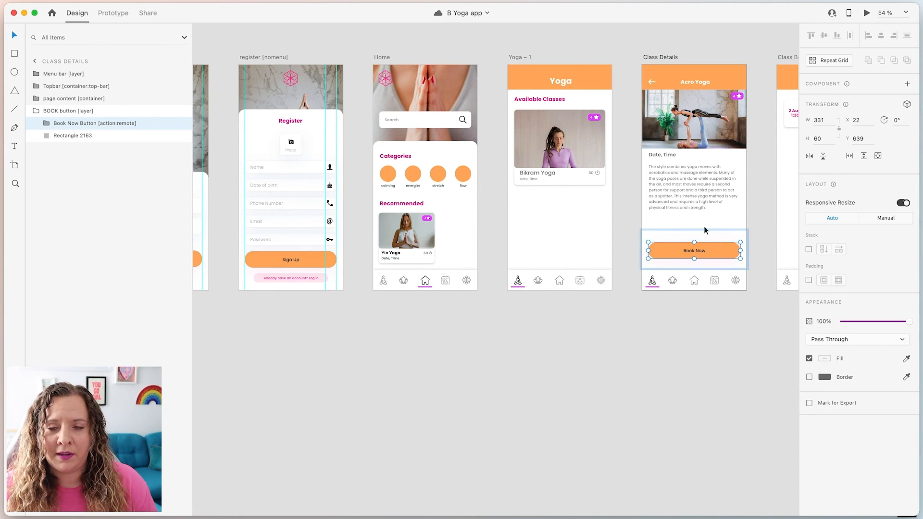
pyautogui.hotkey('ctrl', 'Left')
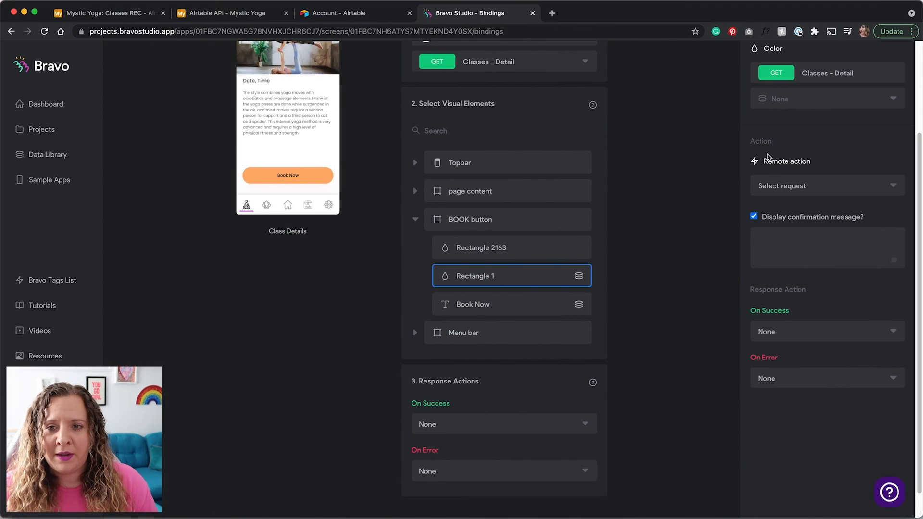
# Make the button POST to My Bookings with the confirmation message 'Please conf'
pyautogui.click(800, 187)
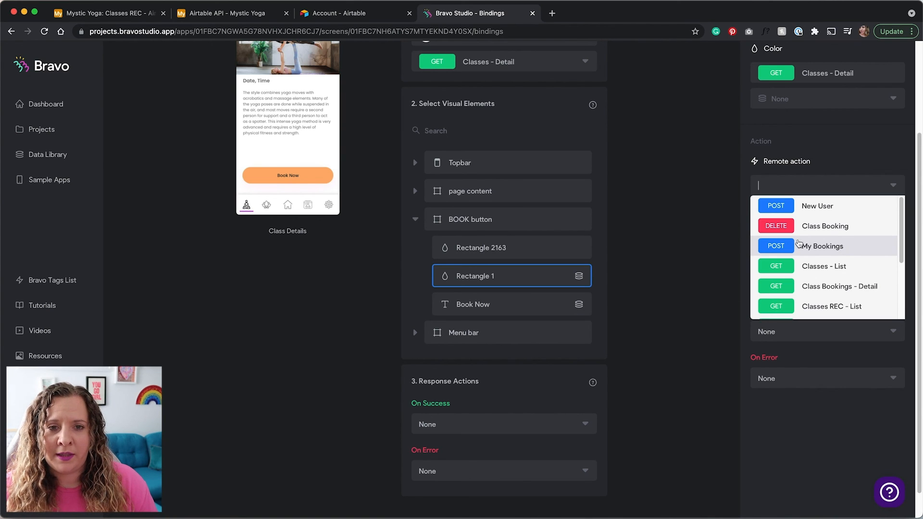
pyautogui.click(823, 248)
pyautogui.click(825, 238)
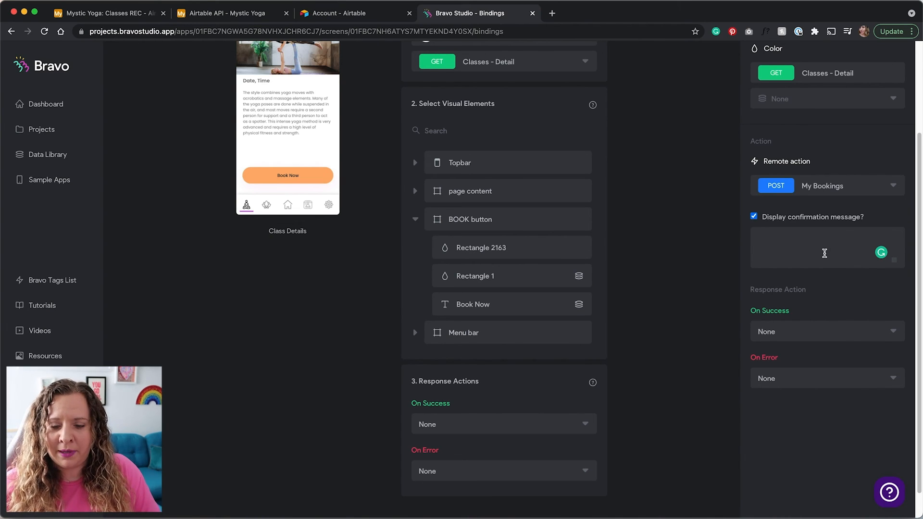
pyautogui.write('Please confirm your booking')
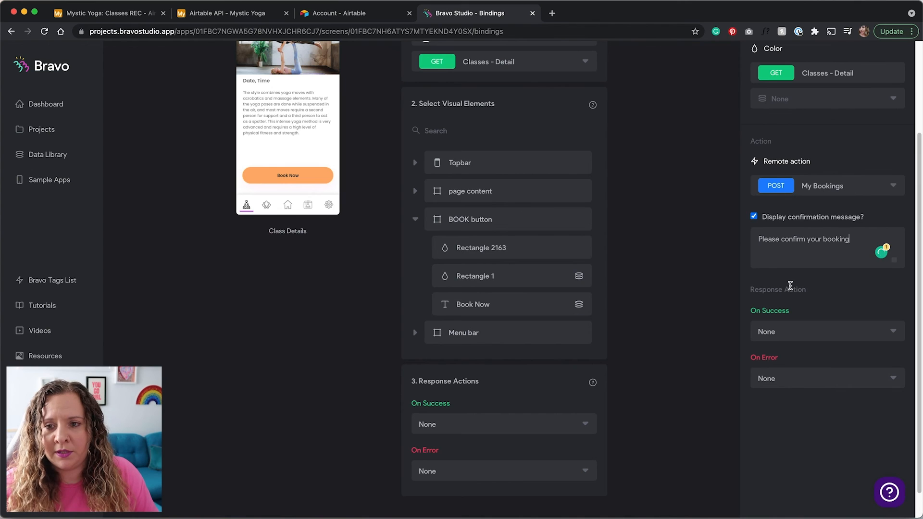
# On success go to Class Bookings; on error show the alert 'Oops! error...'
pyautogui.click(821, 332)
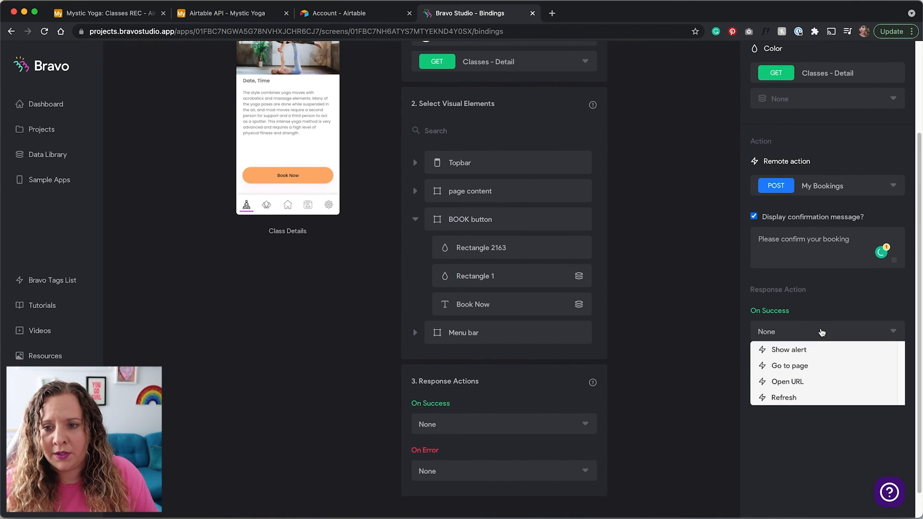
pyautogui.click(807, 366)
pyautogui.click(806, 362)
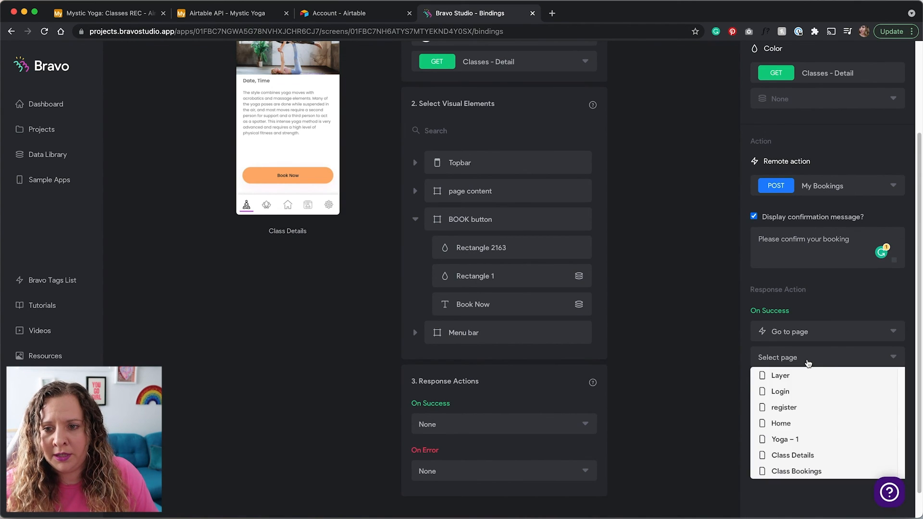
pyautogui.click(803, 471)
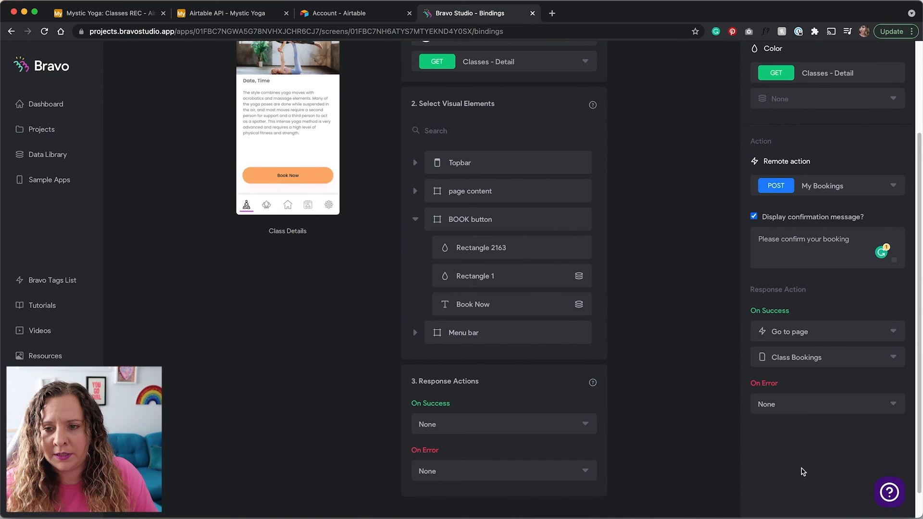
pyautogui.click(801, 403)
pyautogui.click(798, 423)
pyautogui.click(818, 442)
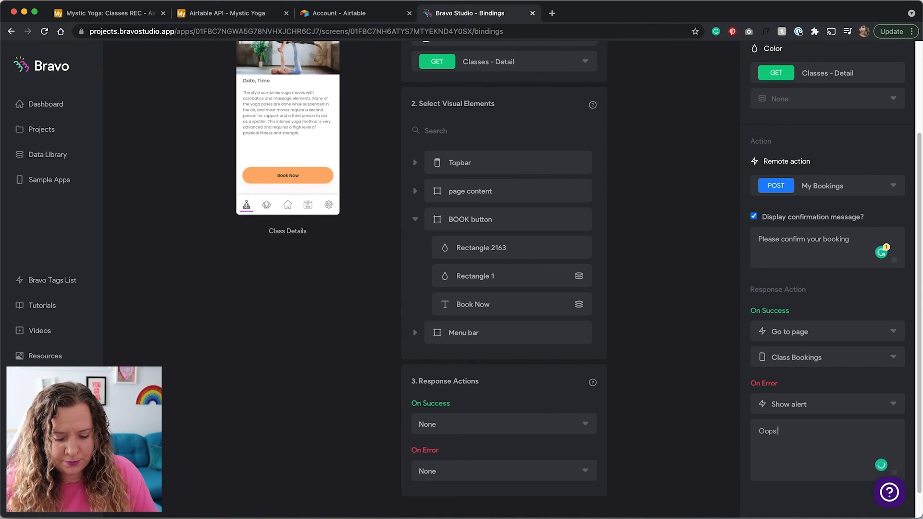
pyautogui.write('Oops! error...')
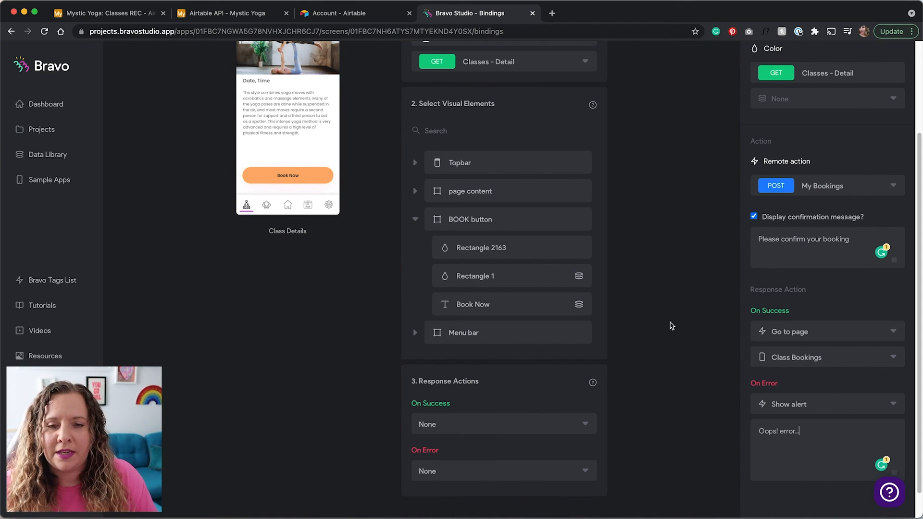
pyautogui.scroll(3, 737, 371)
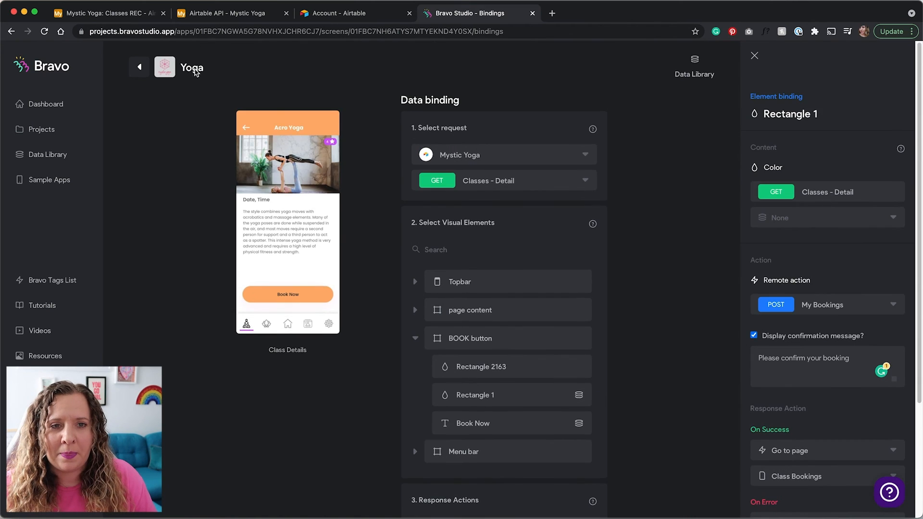
pyautogui.click(138, 71)
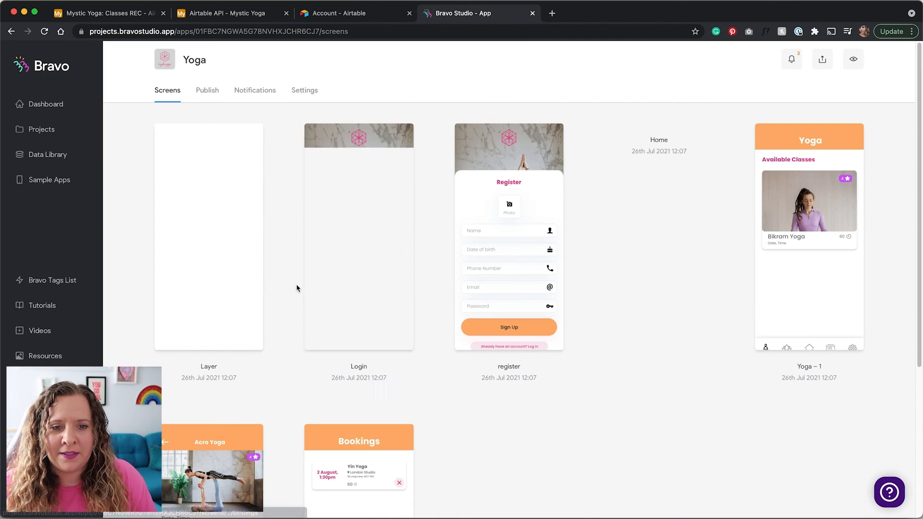
# Bind the Class Bookings screen to the Mystic Yoga Class Bookings - List GET request
pyautogui.scroll(-5, 373, 361)
pyautogui.click(374, 361)
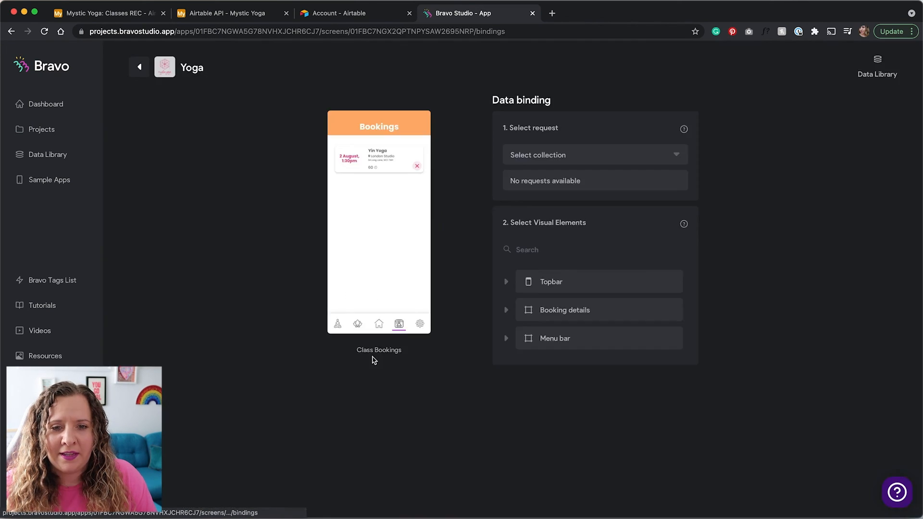
pyautogui.click(592, 154)
pyautogui.click(586, 175)
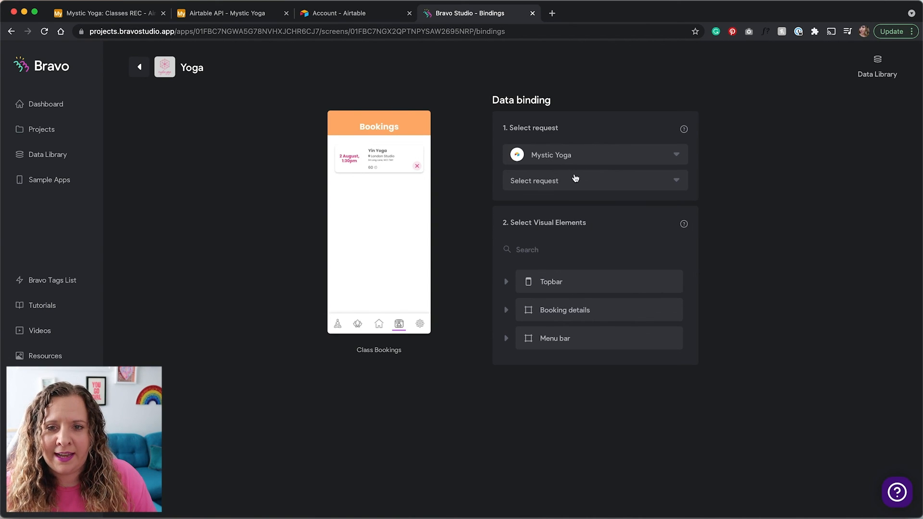
pyautogui.click(549, 178)
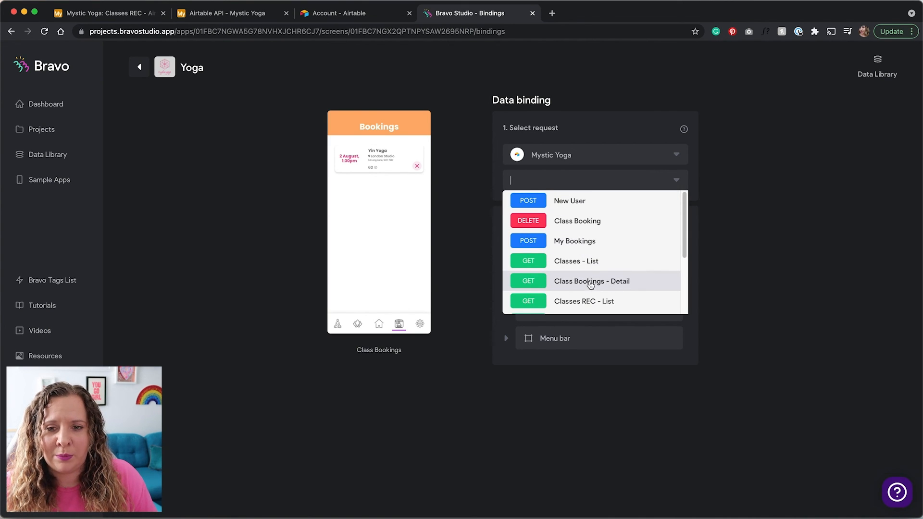
pyautogui.scroll(-3, 590, 285)
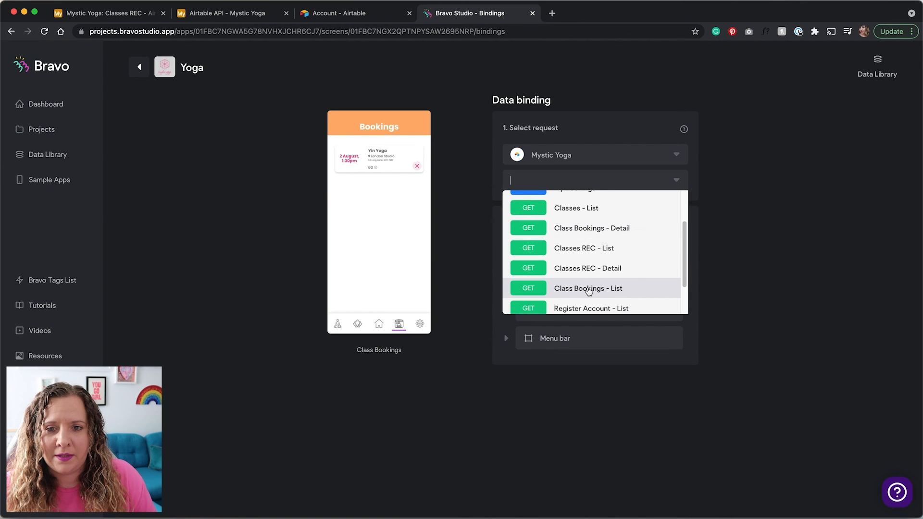
pyautogui.click(589, 289)
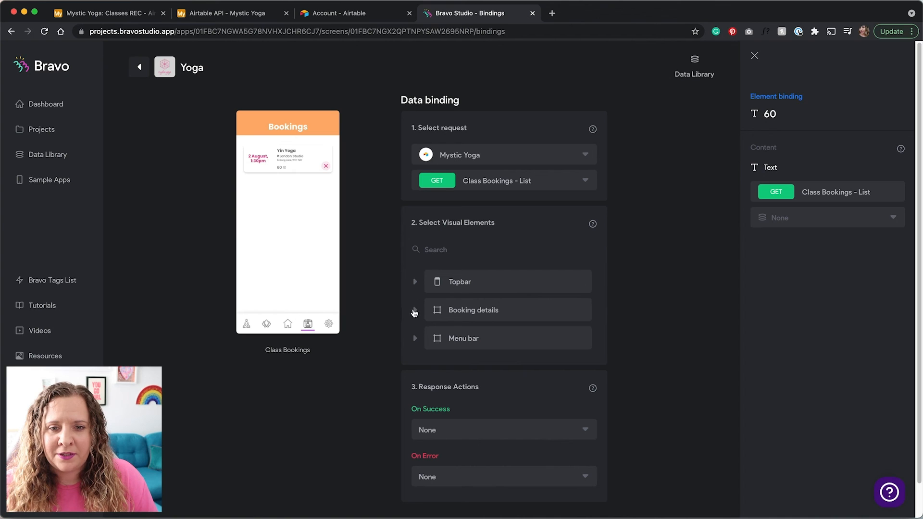
# Bind the Booking details container to the list's Records
pyautogui.click(518, 312)
pyautogui.click(849, 217)
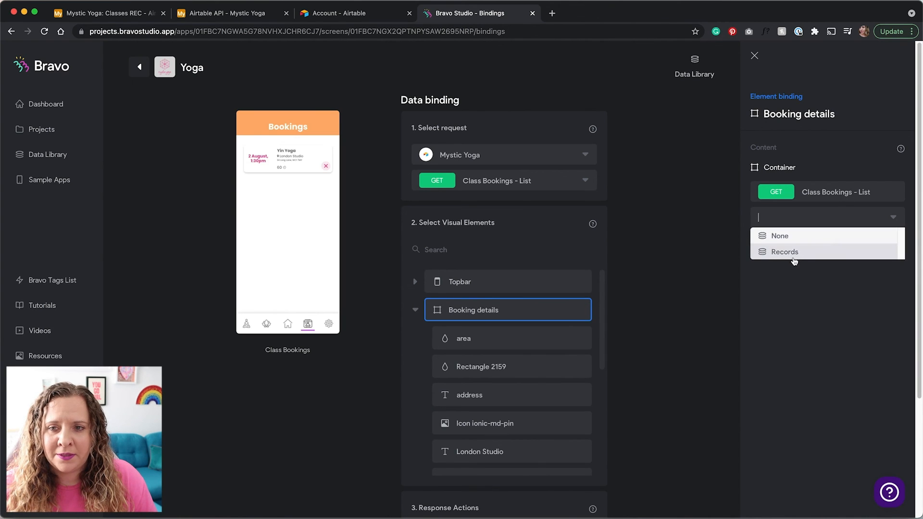
pyautogui.click(789, 253)
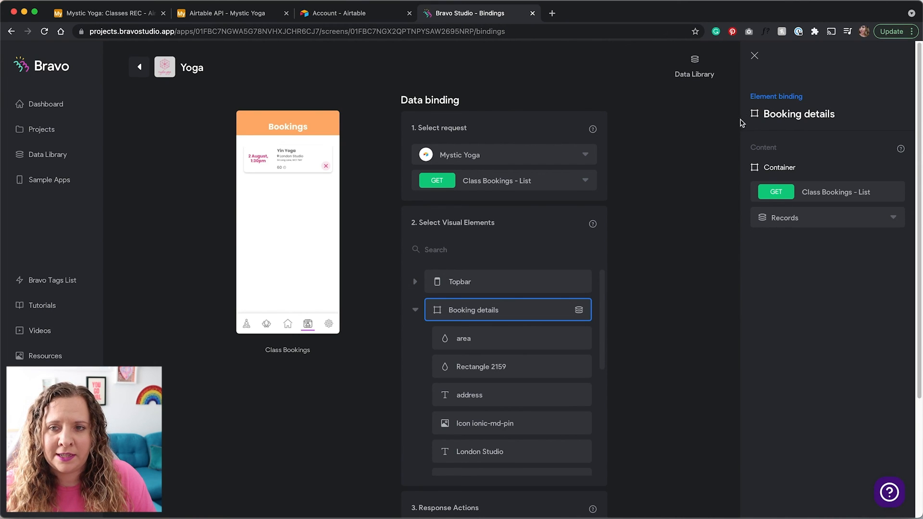
pyautogui.scroll(-5, 506, 345)
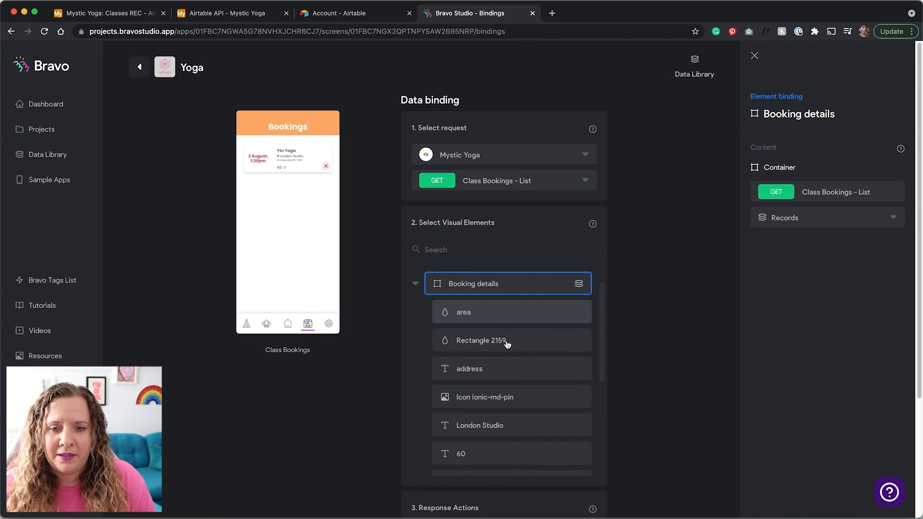
pyautogui.scroll(-3, 506, 344)
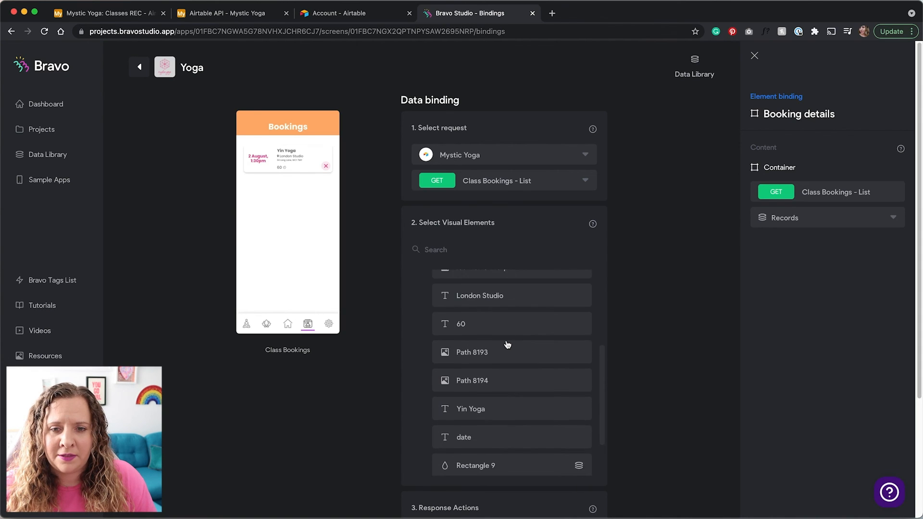
# Bind the '60' text to Duration, 'Yin Yoga' to Name and the date text to Date
pyautogui.click(530, 323)
pyautogui.click(825, 217)
pyautogui.click(788, 268)
pyautogui.click(529, 402)
pyautogui.click(798, 217)
pyautogui.click(782, 316)
pyautogui.scroll(-1, 524, 414)
pyautogui.click(524, 423)
pyautogui.click(798, 217)
pyautogui.click(783, 252)
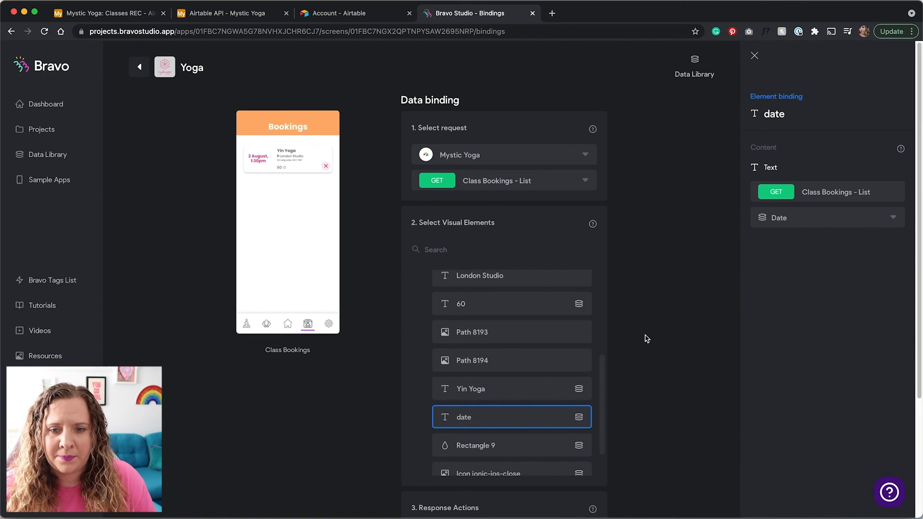
pyautogui.scroll(7, 485, 374)
pyautogui.scroll(-7, 476, 356)
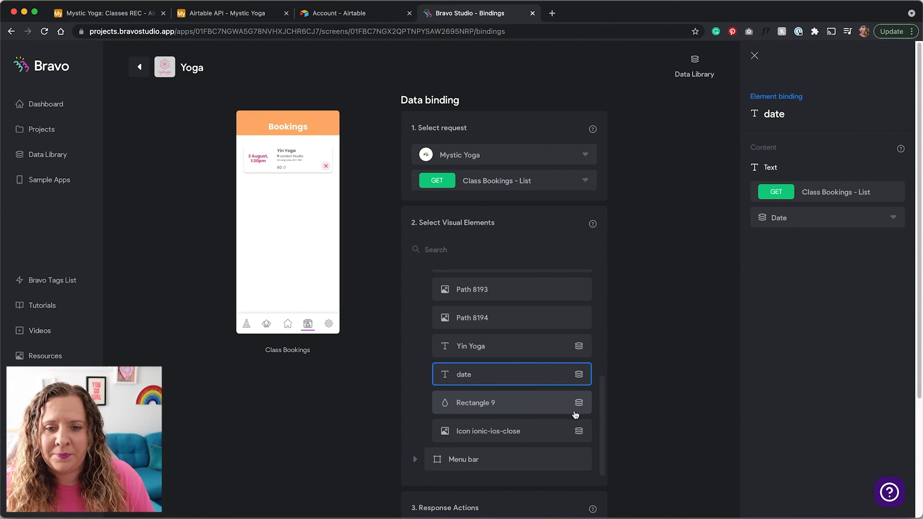
# Make Rectangle 9 DELETE the Class Booking, refreshing on success and showing an alert on error
pyautogui.click(549, 411)
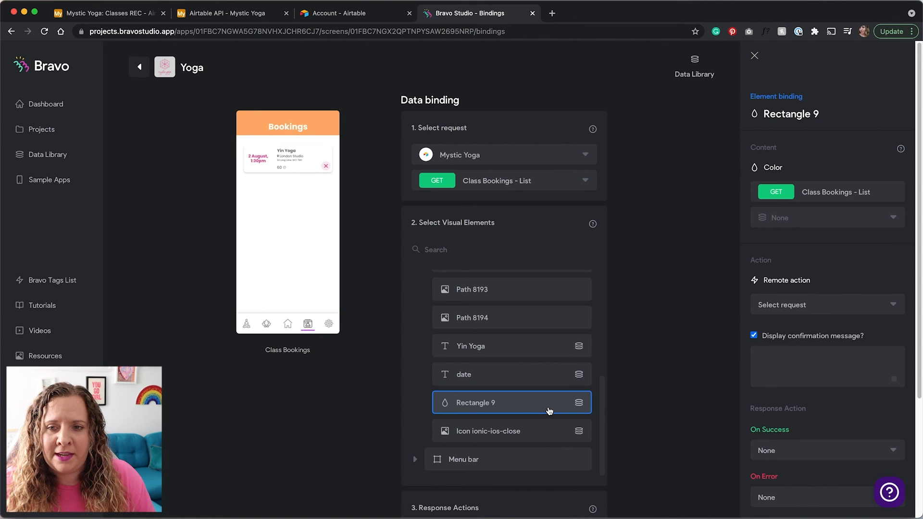
pyautogui.scroll(-3, 796, 371)
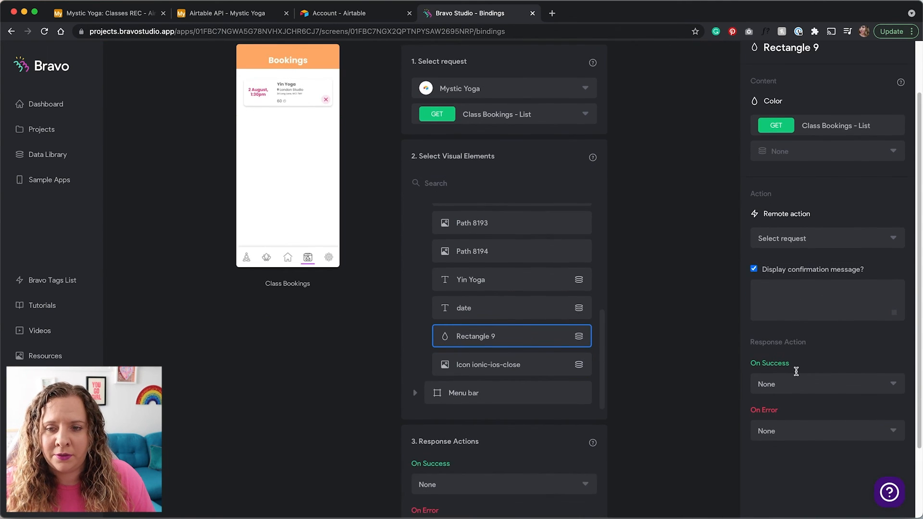
pyautogui.click(823, 231)
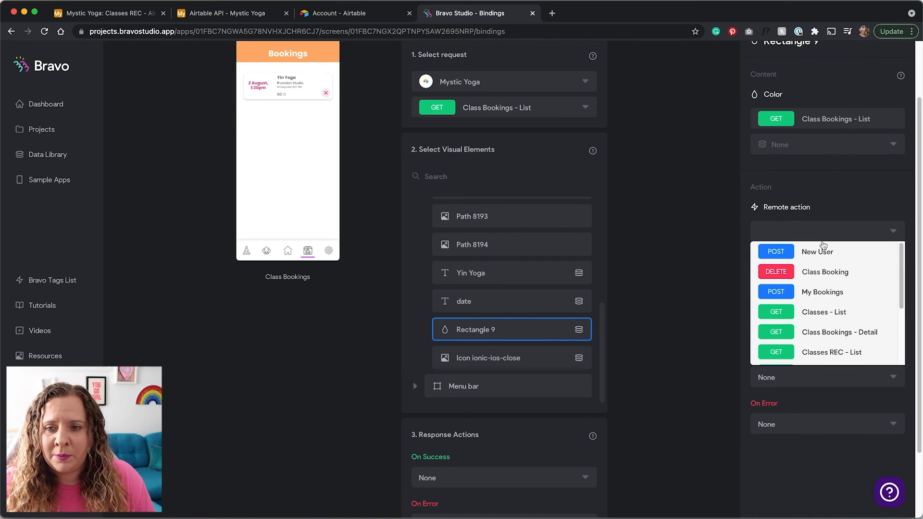
pyautogui.click(824, 272)
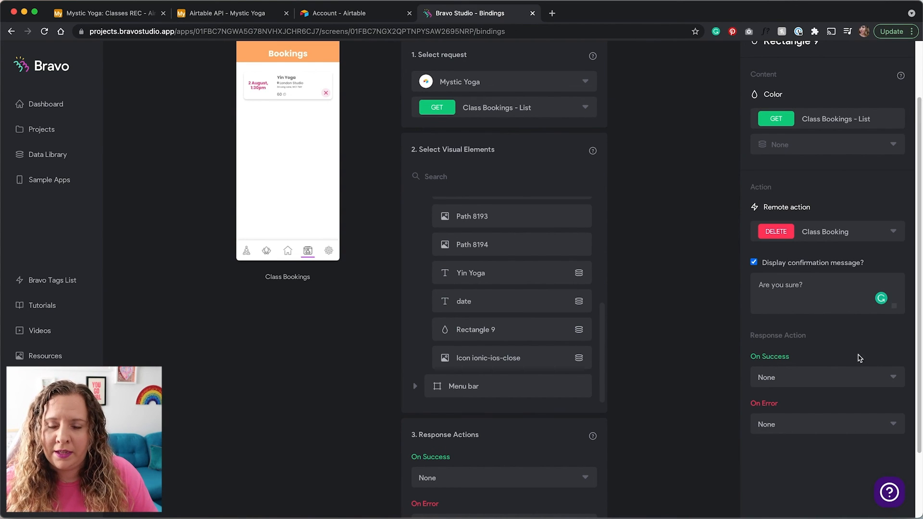
pyautogui.click(842, 385)
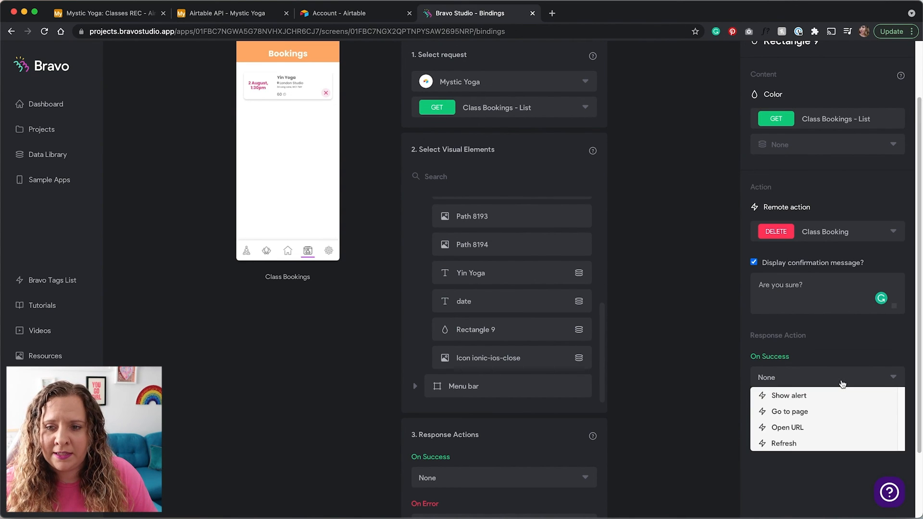
pyautogui.click(797, 444)
pyautogui.click(792, 423)
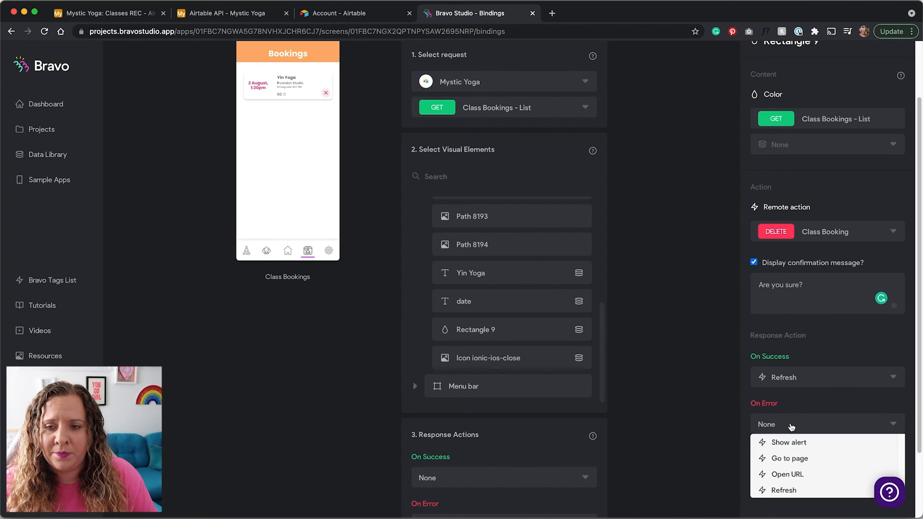
pyautogui.click(793, 440)
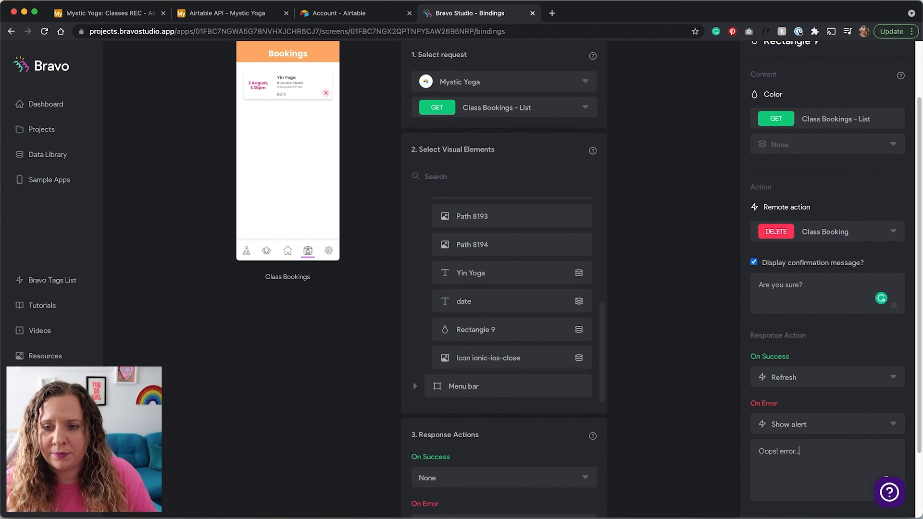
pyautogui.scroll(3, 781, 426)
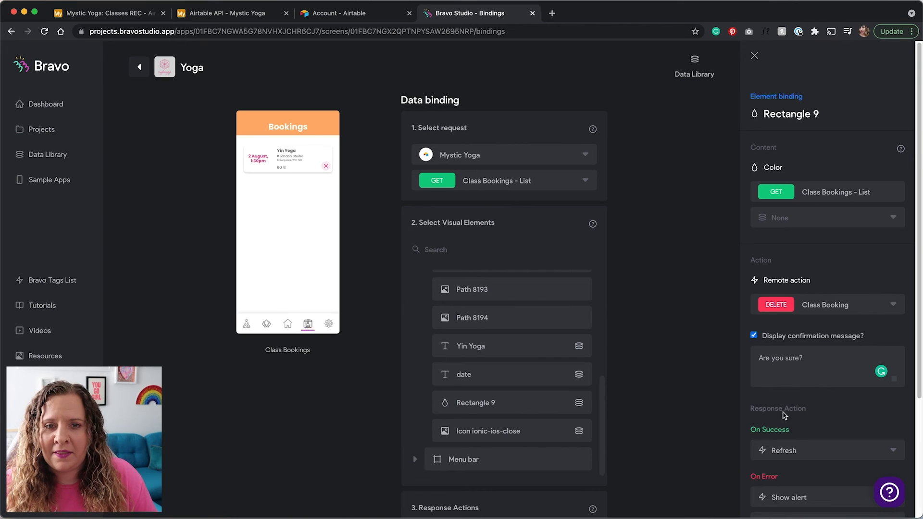
pyautogui.click(139, 67)
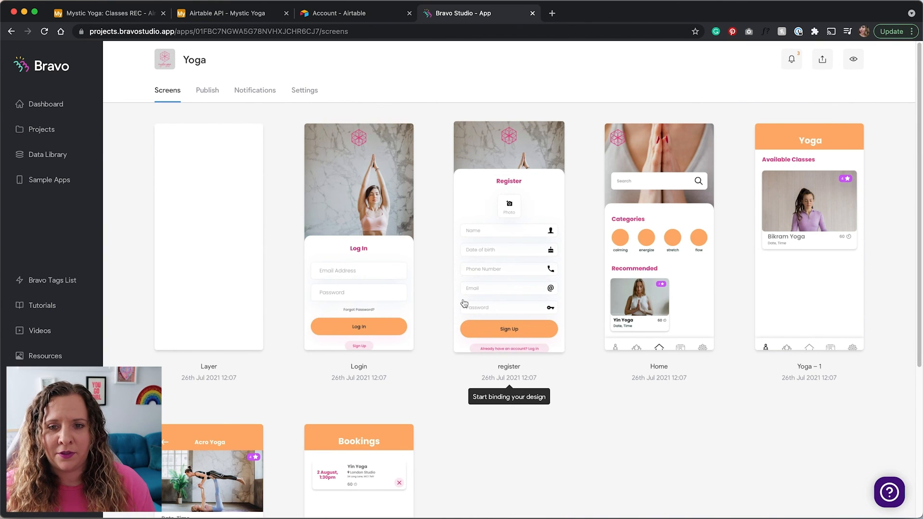
# Scroll down through the Yoga app's screens overview
pyautogui.scroll(-3, 537, 407)
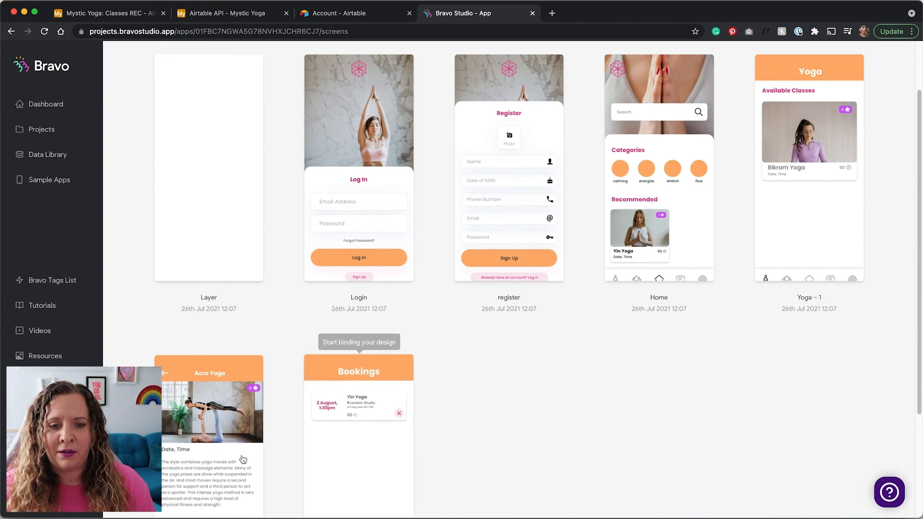
pyautogui.scroll(-5, 483, 437)
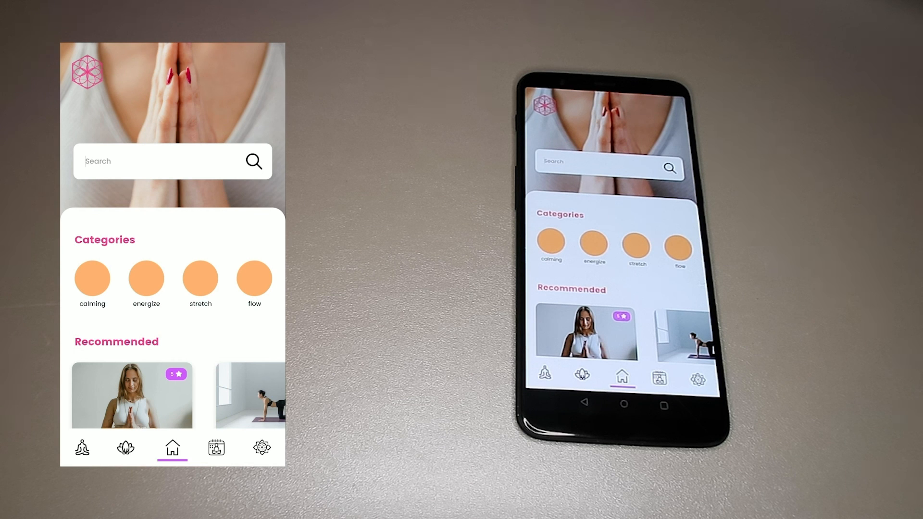
# On the phone, book the Acro Yoga class from Recommended, confirm YES, then scroll the class list up
pyautogui.scroll(-2, 172, 254)
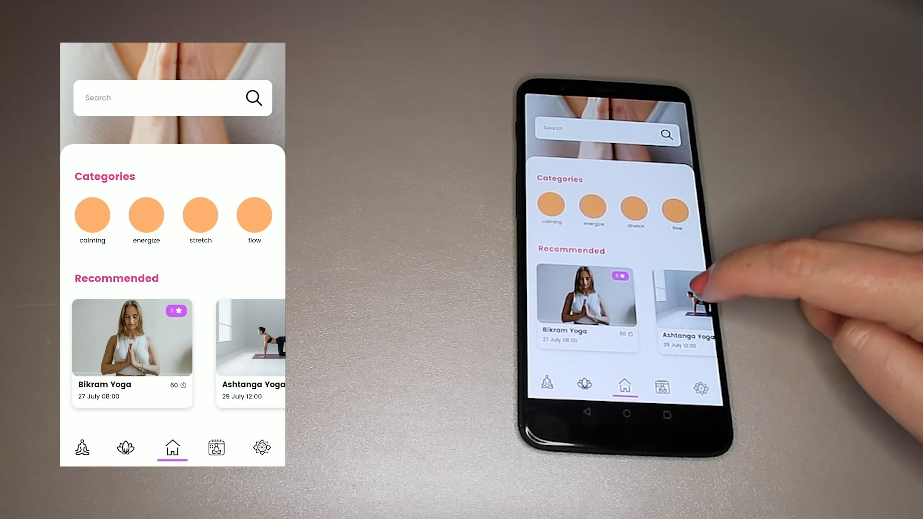
pyautogui.hscroll(2, 173, 353)
pyautogui.hscroll(3, 172, 353)
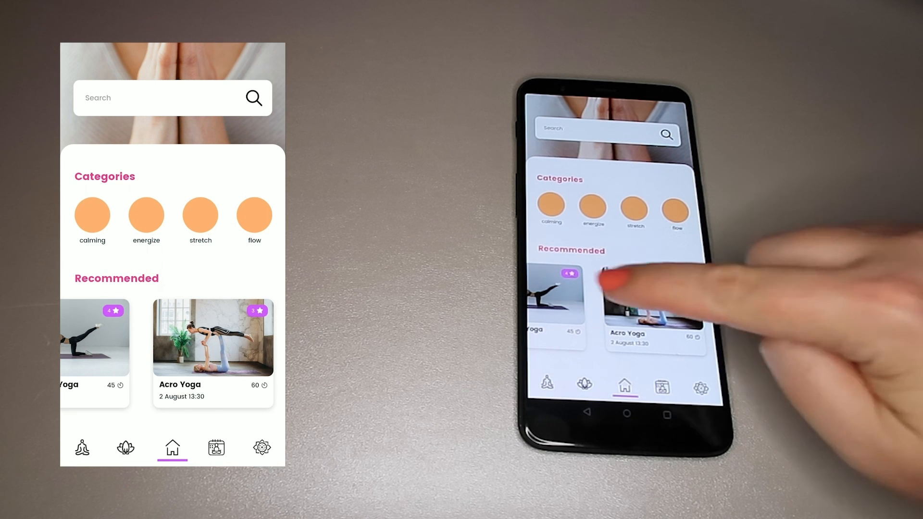
pyautogui.hscroll(-3, 173, 353)
pyautogui.hscroll(-1, 172, 353)
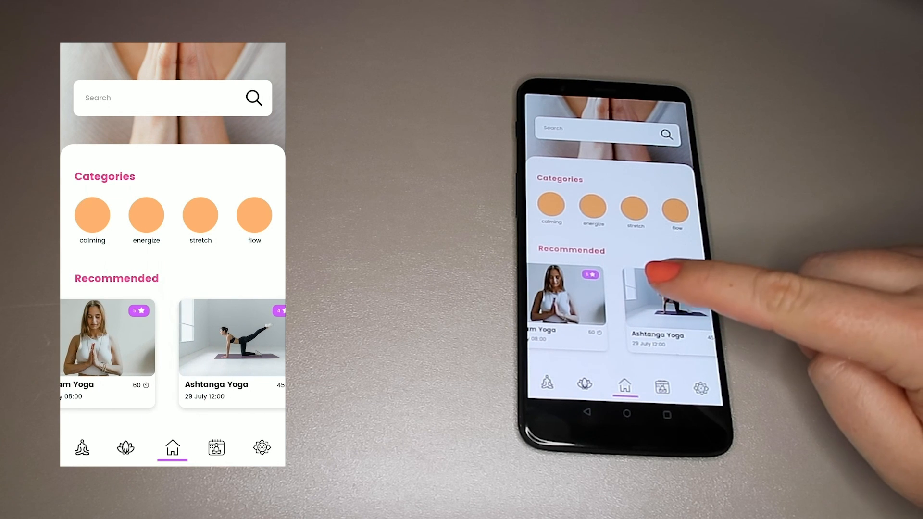
pyautogui.click(232, 346)
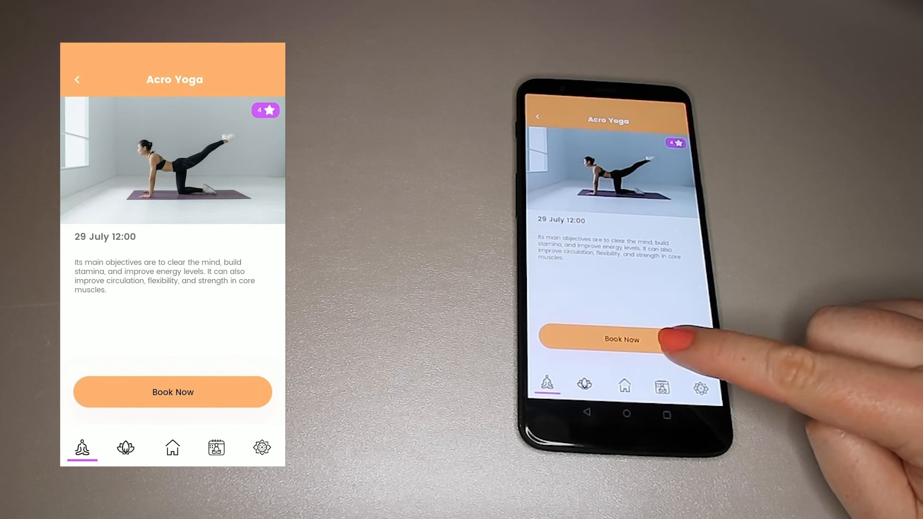
pyautogui.click(172, 392)
pyautogui.click(246, 267)
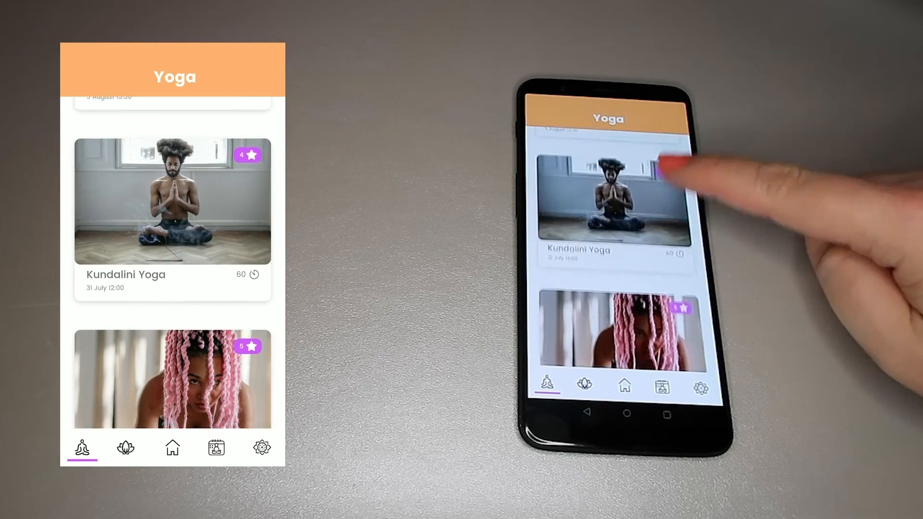
pyautogui.scroll(15, 172, 264)
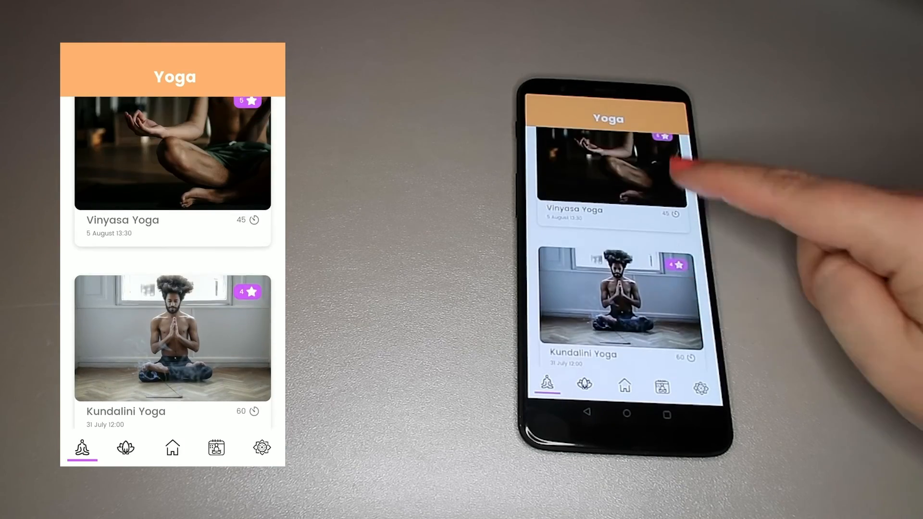